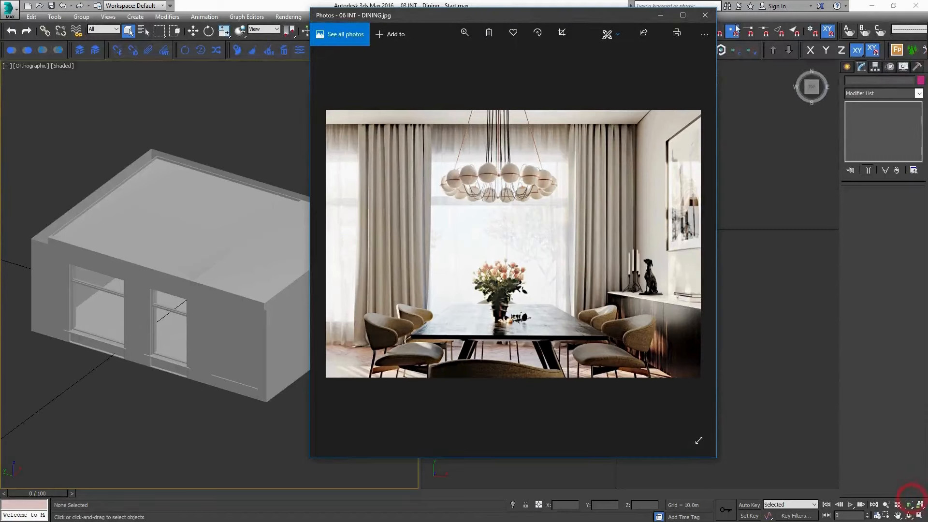
# Close the dining room reference photo and examine the room shell from its window side.
pyautogui.click(706, 20)
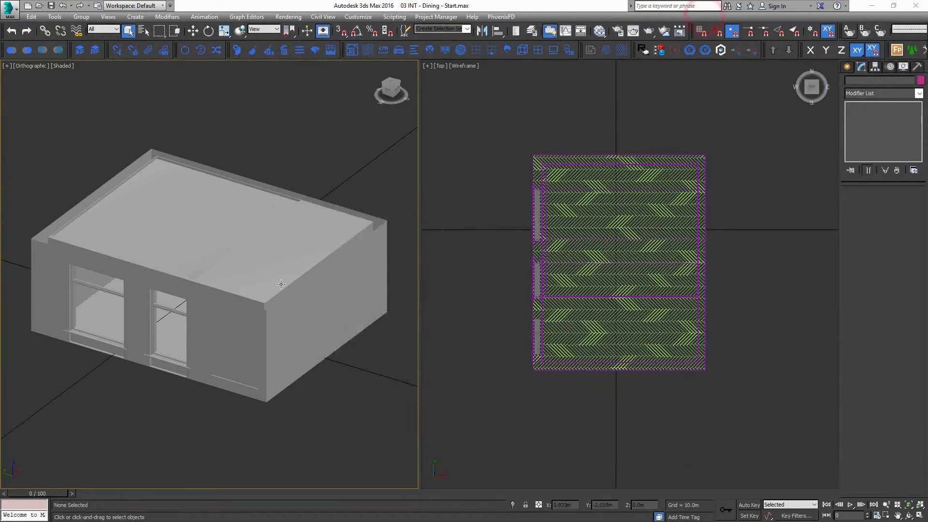
pyautogui.keyDown('alt'); pyautogui.moveTo(227, 232); pyautogui.dragTo(408, 269, button='middle'); pyautogui.keyUp('alt')
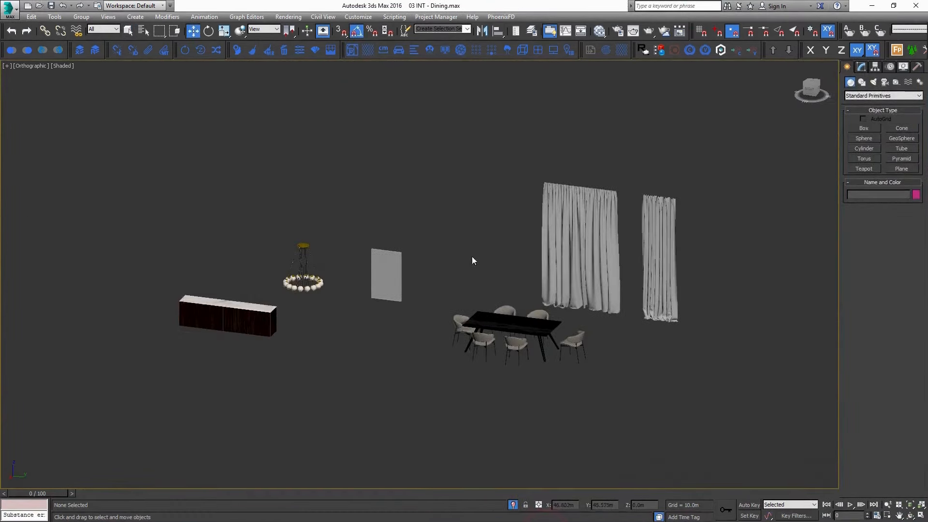
# Switch to the 03 INT - Dining.max scene and examine the dining table, chairs, sideboard and pendant light models up close.
pyautogui.keyDown('alt'); pyautogui.moveTo(471, 261); pyautogui.dragTo(452, 272, button='middle'); pyautogui.keyUp('alt')
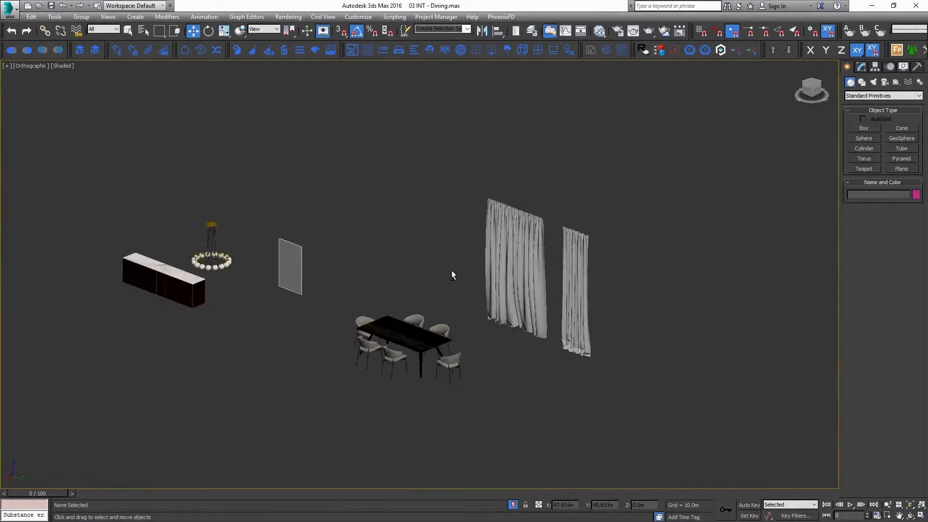
pyautogui.click(397, 330)
pyautogui.scroll(10, 462, 354)
pyautogui.keyDown('alt'); pyautogui.moveTo(462, 349); pyautogui.dragTo(492, 341, button='middle'); pyautogui.keyUp('alt')
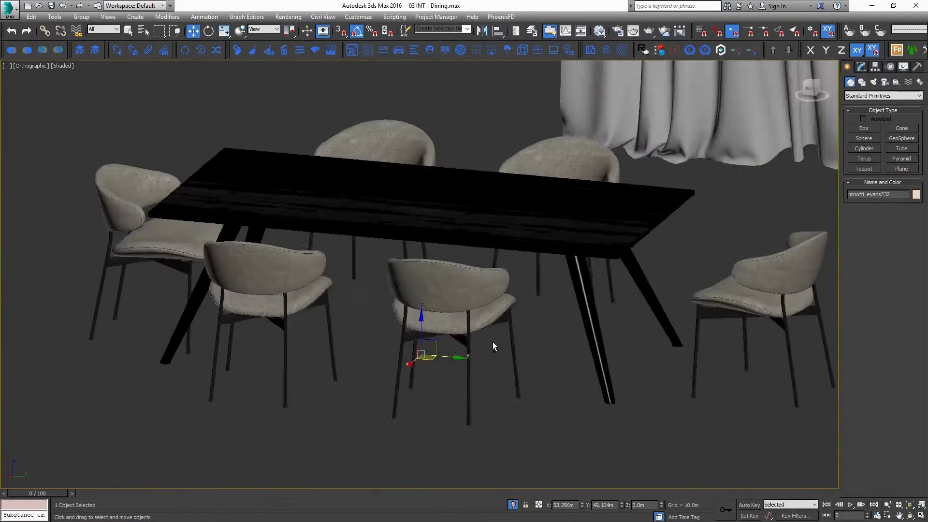
pyautogui.scroll(-7, 492, 341)
pyautogui.moveTo(317, 310); pyautogui.dragTo(484, 334, button='middle')
pyautogui.click(125, 312)
pyautogui.press('z')
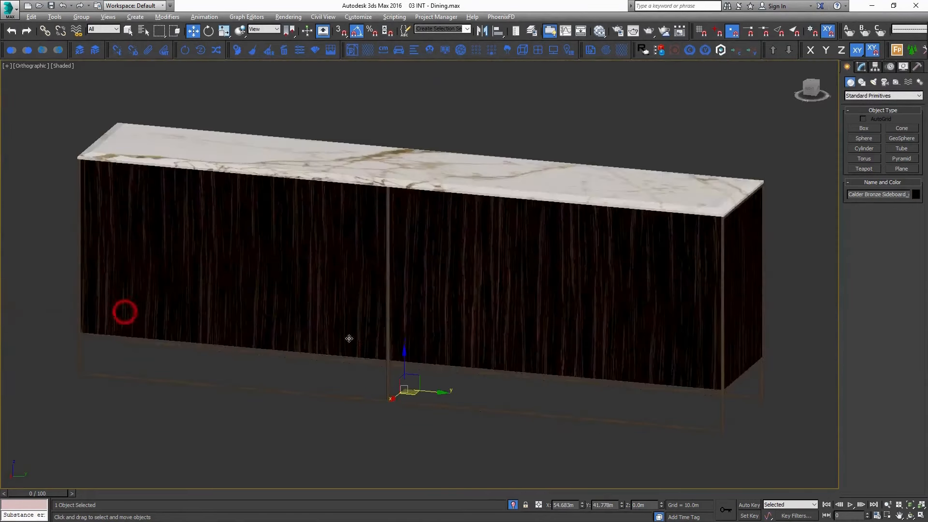
pyautogui.keyDown('alt'); pyautogui.moveTo(348, 339); pyautogui.dragTo(383, 342, button='middle'); pyautogui.keyUp('alt')
pyautogui.scroll(-5, 433, 310)
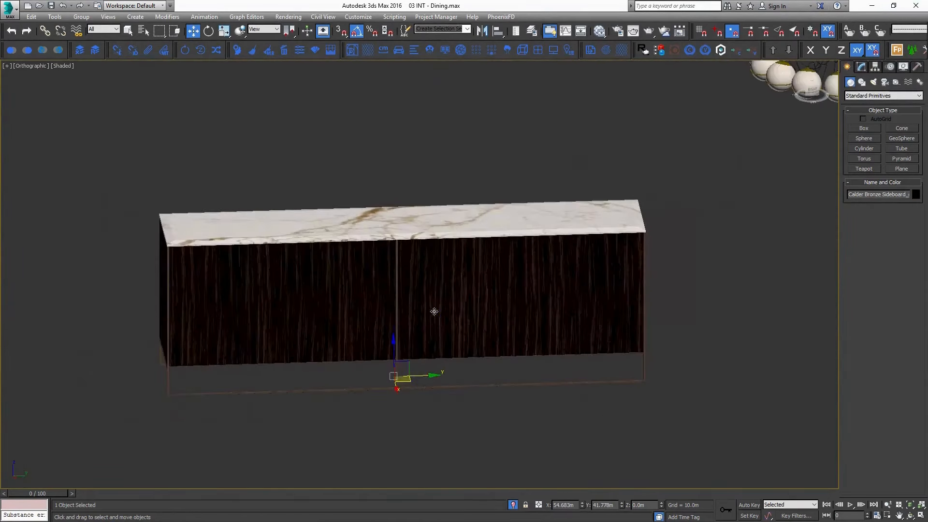
pyautogui.keyDown('alt'); pyautogui.moveTo(524, 292); pyautogui.dragTo(606, 266, button='middle'); pyautogui.keyUp('alt')
pyautogui.click(700, 189)
pyautogui.press('z')
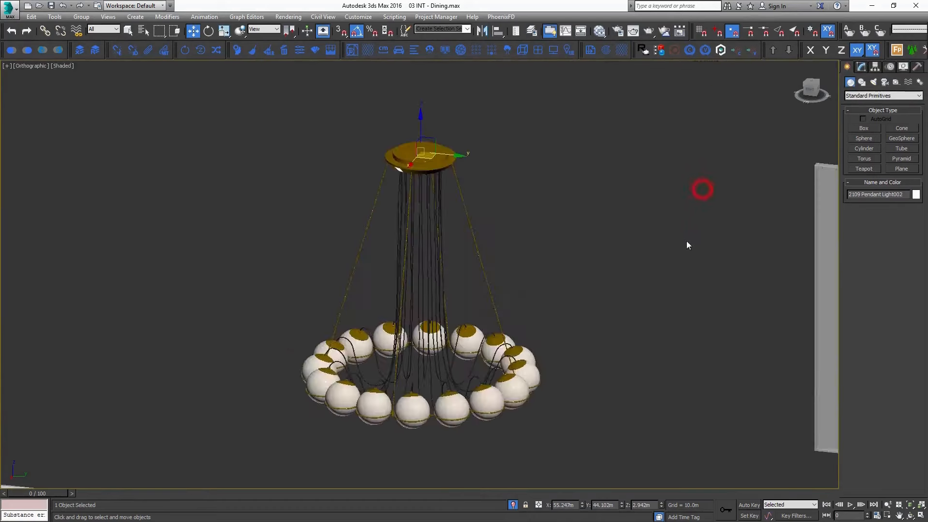
pyautogui.keyDown('alt'); pyautogui.moveTo(688, 245); pyautogui.dragTo(567, 252, button='middle'); pyautogui.keyUp('alt')
pyautogui.scroll(-5, 690, 238)
# Copy all the furniture and curtain objects from 03 INT - Dining.max and paste them into 03 INT - Dining - Start.max.
pyautogui.moveTo(394, 237); pyautogui.dragTo(230, 321)
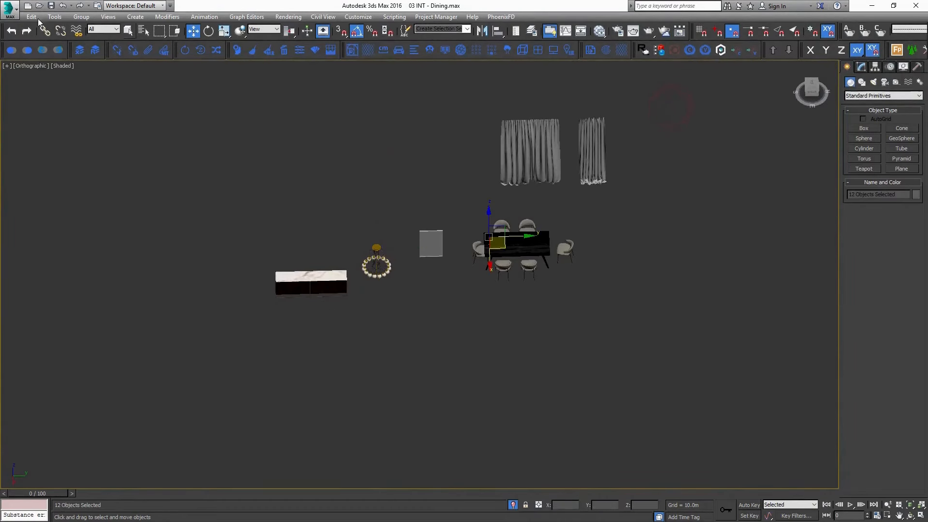
pyautogui.click(10, 50)
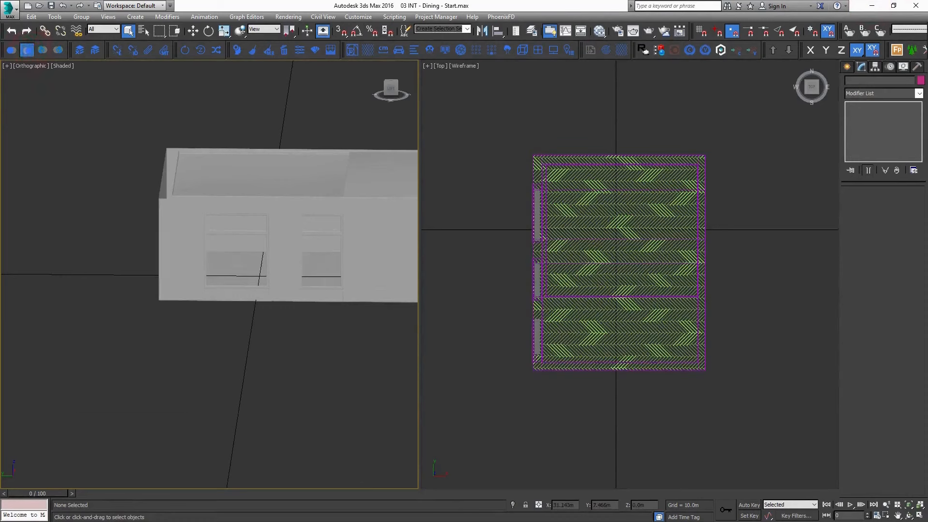
pyautogui.scroll(-5, 282, 273)
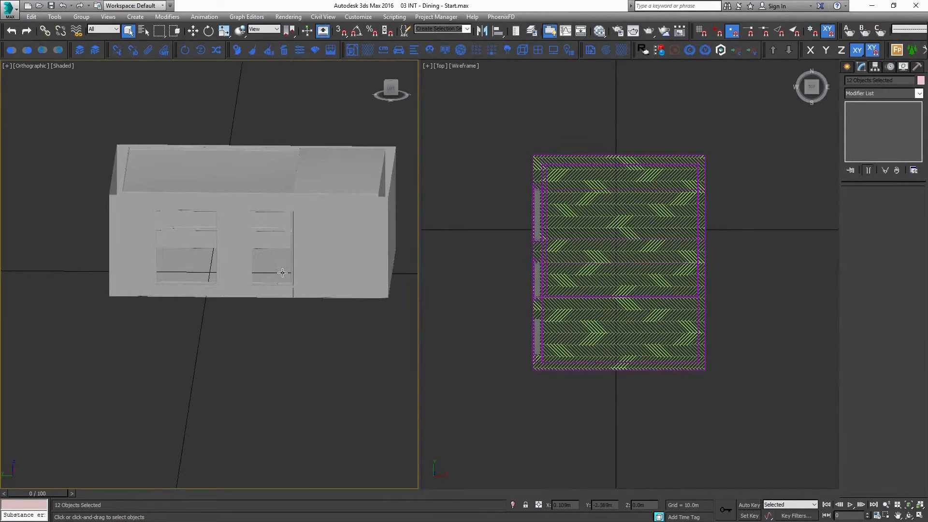
# In the top view, move the pasted furniture group close to the room, just outside its window wall.
pyautogui.press('t')
pyautogui.scroll(-5, 283, 275)
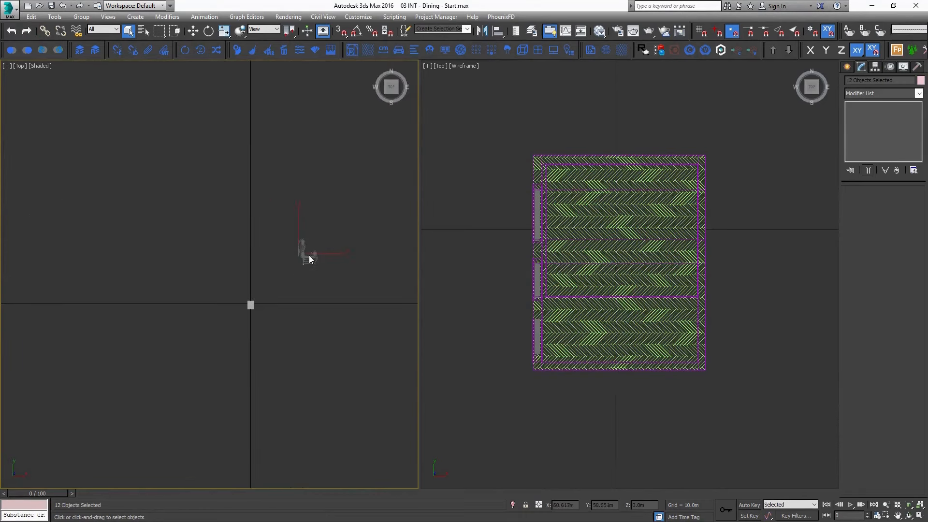
pyautogui.press('w')
pyautogui.moveTo(317, 243); pyautogui.dragTo(254, 286)
pyautogui.scroll(10, 253, 290)
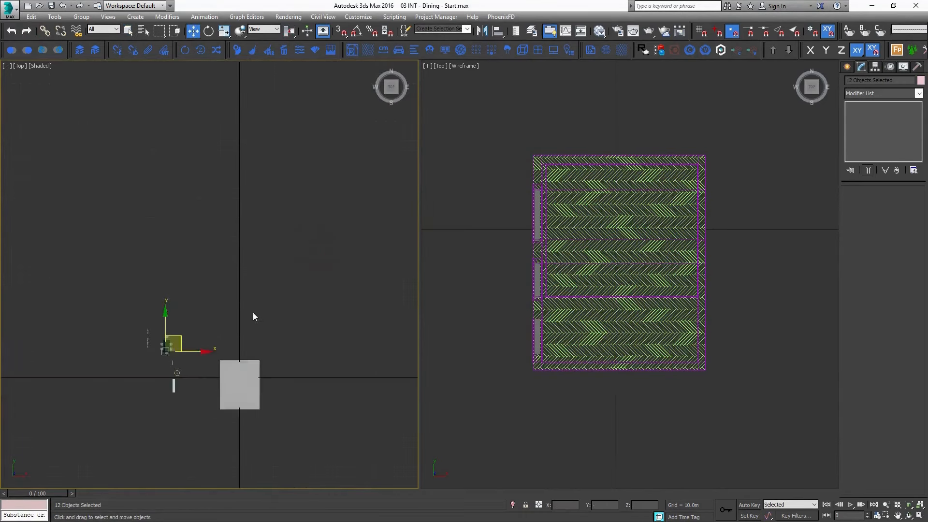
pyautogui.moveTo(260, 339); pyautogui.dragTo(323, 140, button='middle')
# Show the top view in wireframe and rotate the dining table with its chairs a quarter turn, perpendicular to the window wall.
pyautogui.press('F3')
pyautogui.moveTo(210, 214); pyautogui.dragTo(311, 235, button='middle')
pyautogui.press('e')
pyautogui.press('a')
pyautogui.moveTo(213, 192); pyautogui.dragTo(225, 261)
pyautogui.moveTo(226, 276); pyautogui.dragTo(227, 233, button='middle')
# Move the table and chairs into the room and center them in front of the large window.
pyautogui.press('w')
pyautogui.moveTo(184, 168); pyautogui.dragTo(376, 243)
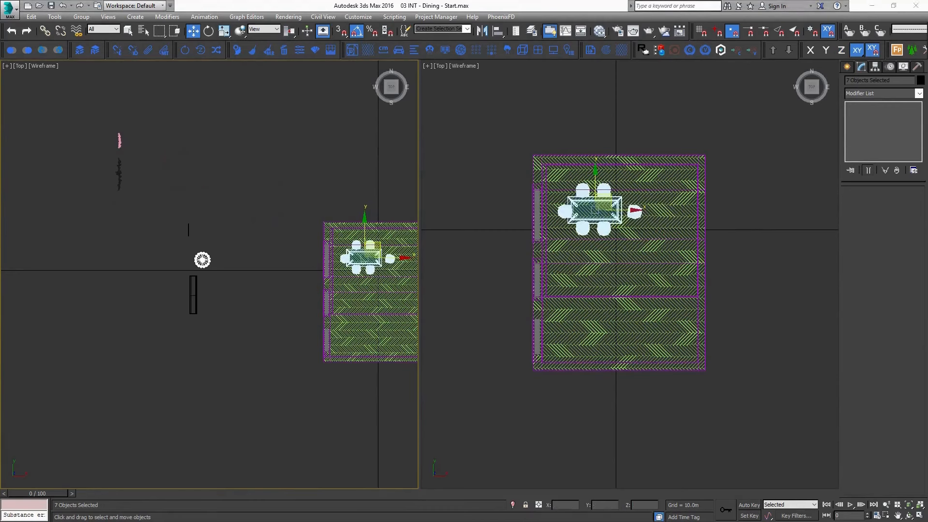
pyautogui.scroll(10, 325, 236)
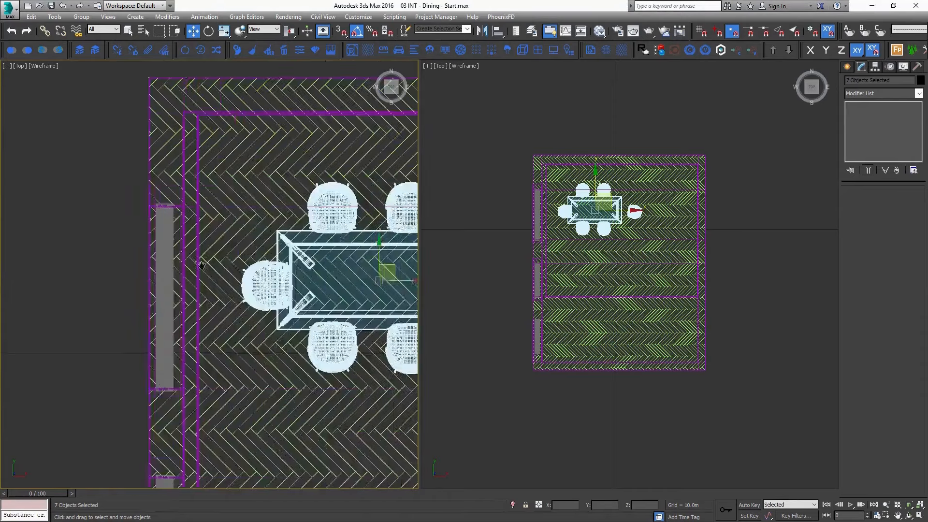
pyautogui.moveTo(295, 247); pyautogui.dragTo(282, 282)
pyautogui.scroll(-4, 185, 280)
pyautogui.scroll(-5, 282, 282)
pyautogui.scroll(8, 219, 309)
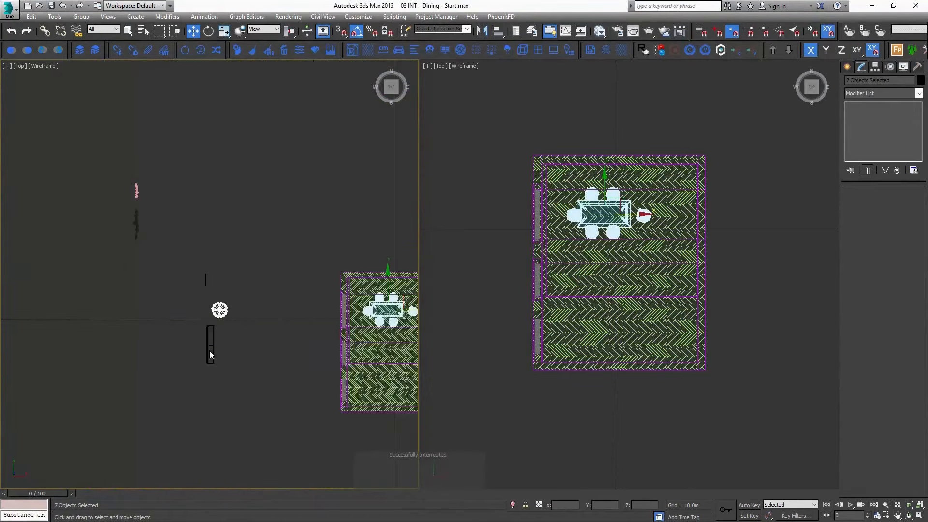
# Move the pendant light into the room so it hangs over the dining table.
pyautogui.click(229, 269)
pyautogui.scroll(-3, 192, 272)
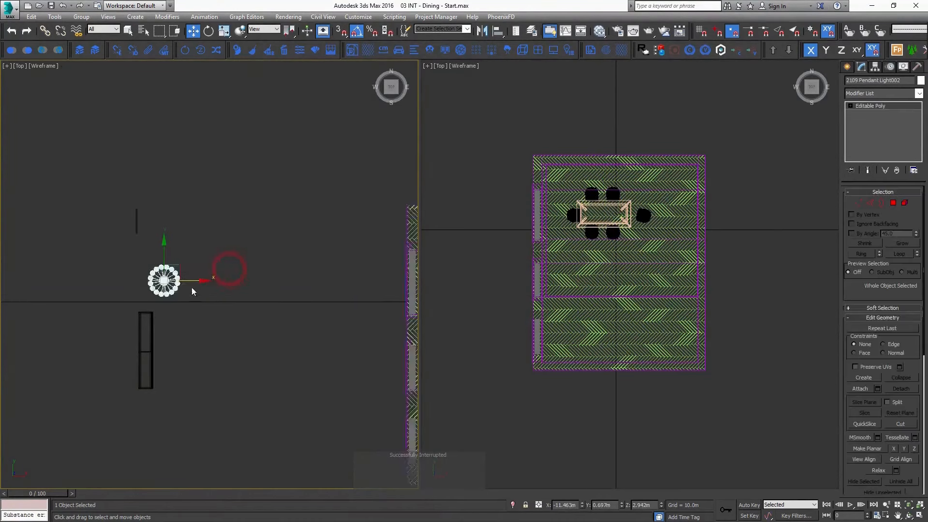
pyautogui.moveTo(193, 272); pyautogui.dragTo(357, 271)
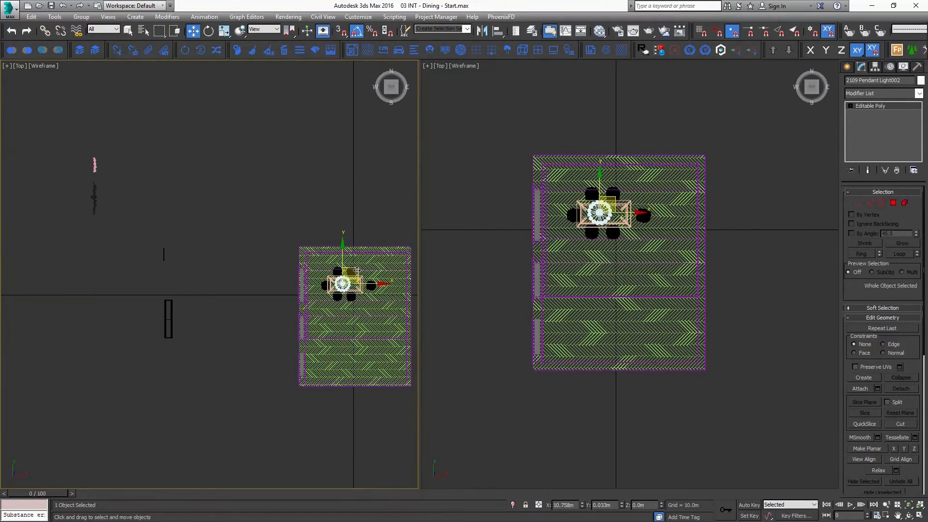
# Rotate the sideboard a quarter turn so it runs parallel to the dining table.
pyautogui.scroll(3, 182, 305)
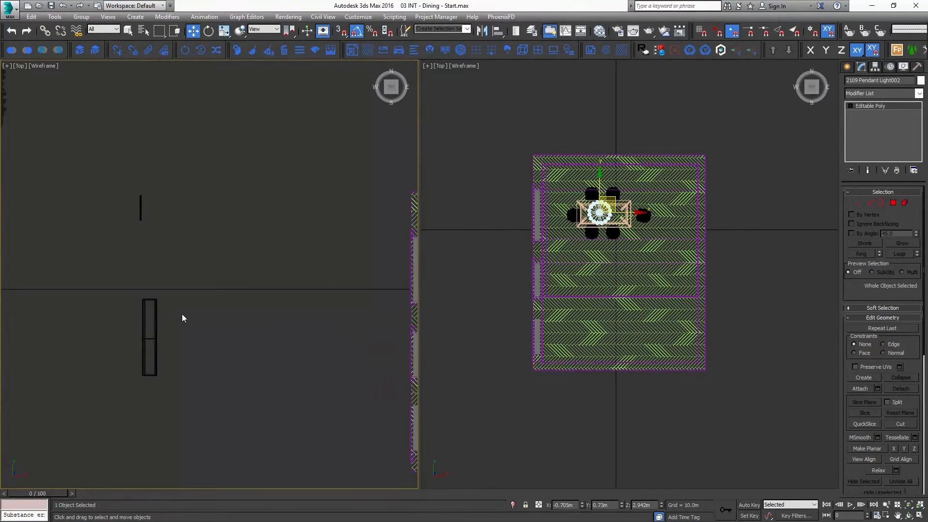
pyautogui.click(159, 323)
pyautogui.scroll(-6, 157, 321)
pyautogui.press('e')
pyautogui.moveTo(180, 305); pyautogui.dragTo(202, 358)
pyautogui.press('w')
# Move the sideboard into the room beside the dining table, along the side wall nearest the table.
pyautogui.scroll(5, 180, 326)
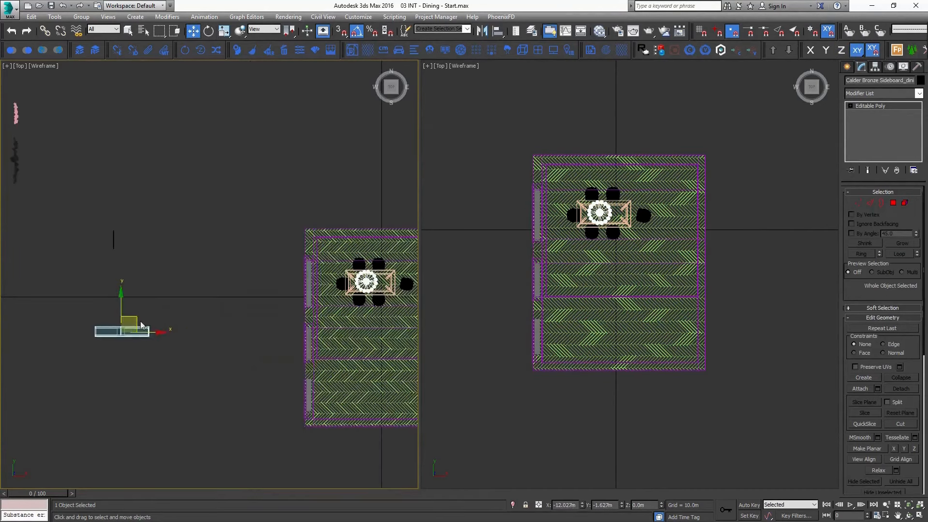
pyautogui.moveTo(140, 324); pyautogui.dragTo(364, 222)
pyautogui.moveTo(380, 309); pyautogui.dragTo(344, 305, button='middle')
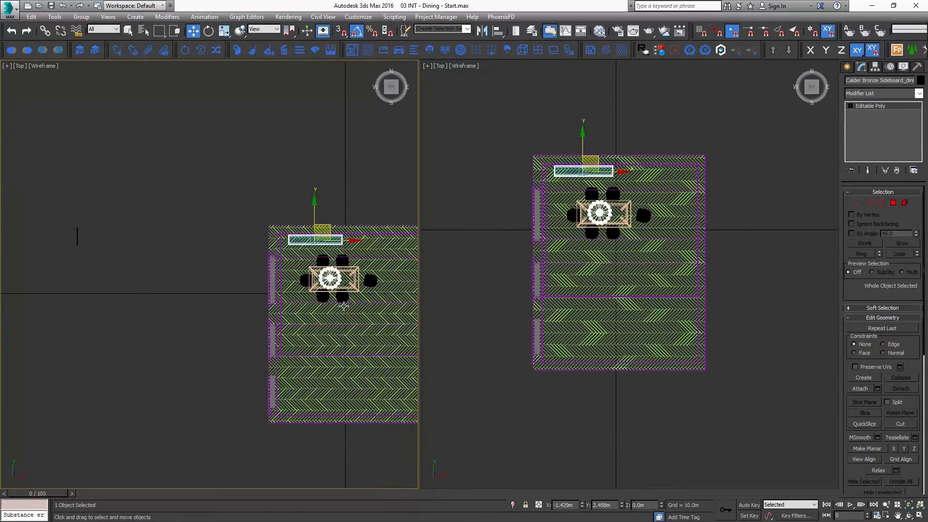
pyautogui.press('p')
pyautogui.press('z')
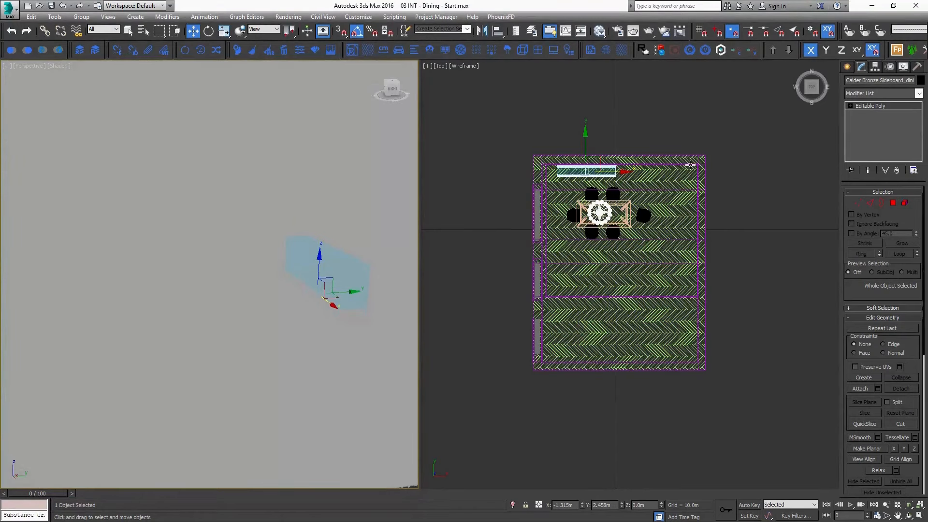
# Create a VRayPhysicalCamera in the top view, placed outside the wall opposite the windows and aimed toward the room.
pyautogui.moveTo(658, 209); pyautogui.dragTo(647, 247, button='middle')
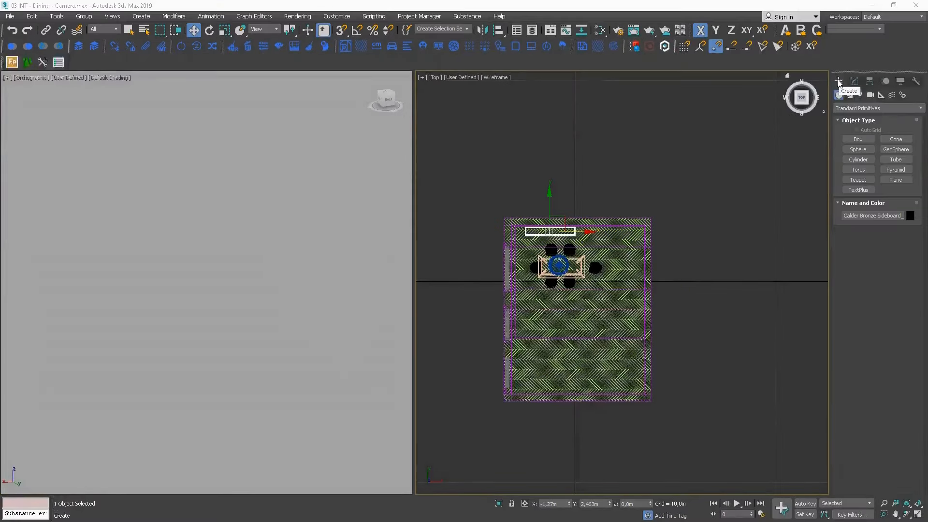
pyautogui.click(871, 95)
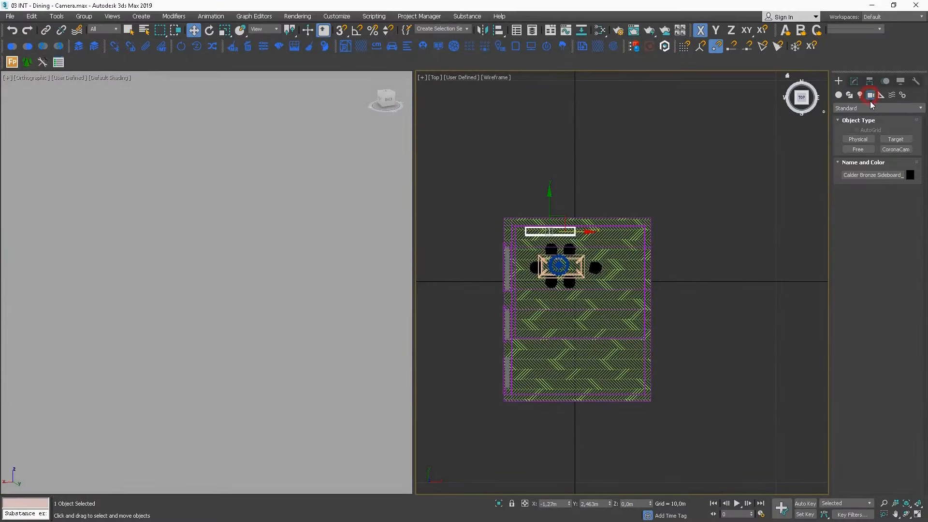
pyautogui.click(888, 108)
pyautogui.click(888, 127)
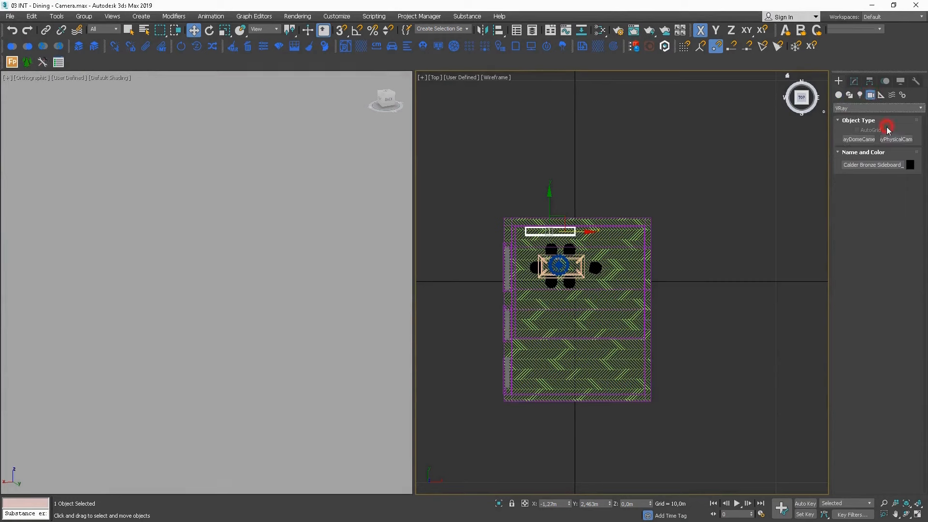
pyautogui.click(897, 140)
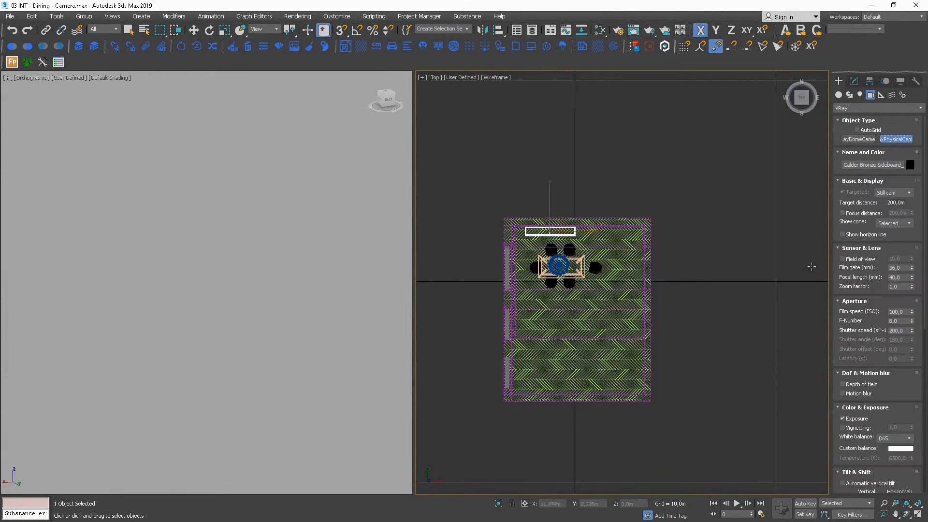
pyautogui.moveTo(812, 266); pyautogui.dragTo(716, 238)
# Align the camera target to the camera in Y position only, pivot point to pivot point, to straighten the view line.
pyautogui.press('w')
pyautogui.click(705, 265)
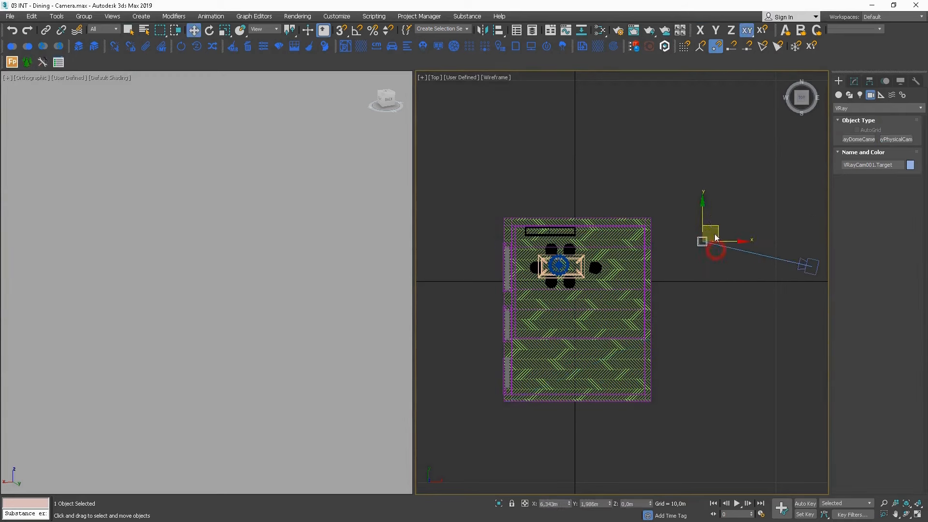
pyautogui.hotkey('alt', 'a')
pyautogui.click(811, 265)
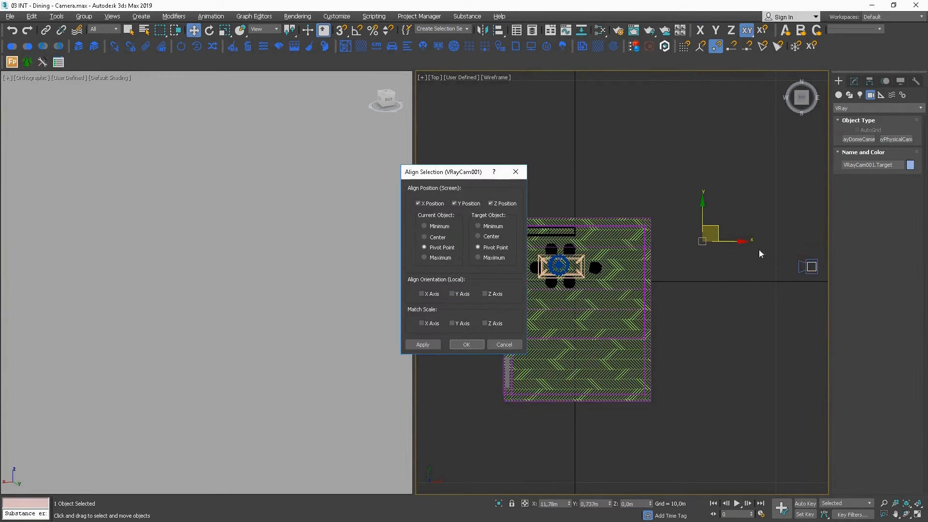
pyautogui.click(494, 203)
pyautogui.click(425, 203)
pyautogui.click(471, 345)
# Move the camera together with its target into the room so it faces the dining table and window.
pyautogui.click(762, 266)
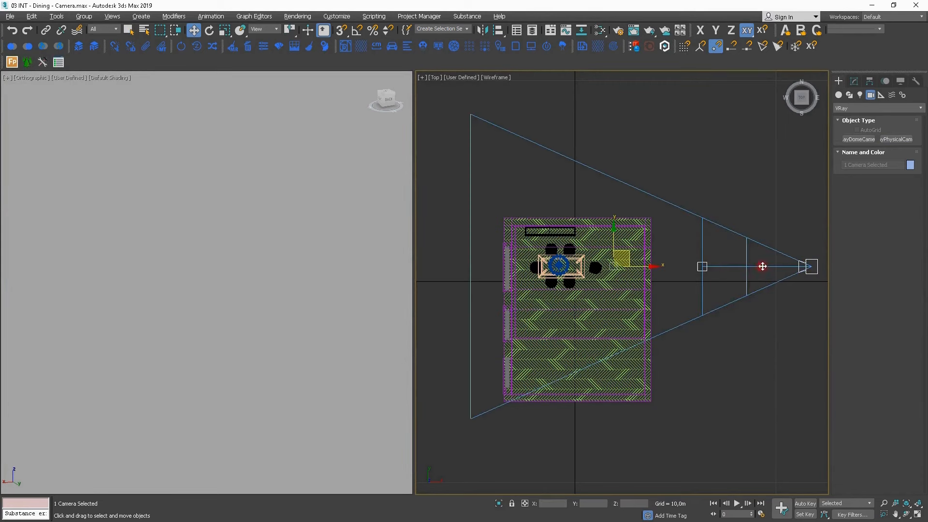
pyautogui.moveTo(630, 252); pyautogui.dragTo(453, 252)
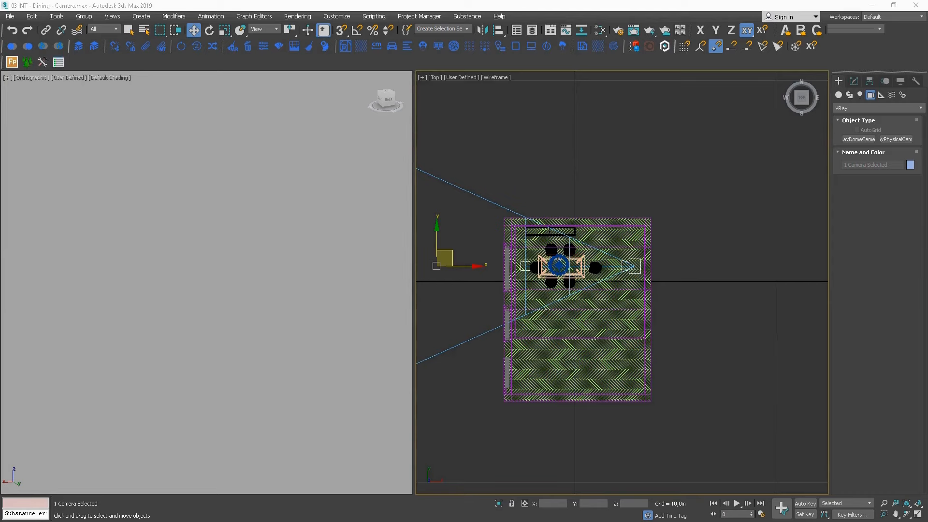
pyautogui.keyDown('alt'); pyautogui.moveTo(698, 355); pyautogui.dragTo(681, 303, button='middle'); pyautogui.keyUp('alt')
# Show the VRay camera view in the shaded viewport and switch coordinate entry to relative offset mode.
pyautogui.rightClick(233, 351)
pyautogui.press('c')
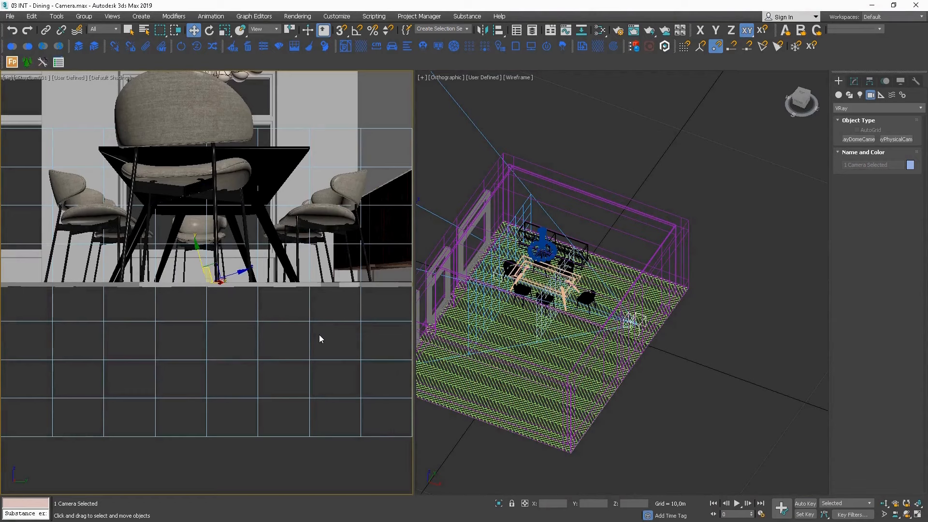
pyautogui.click(526, 505)
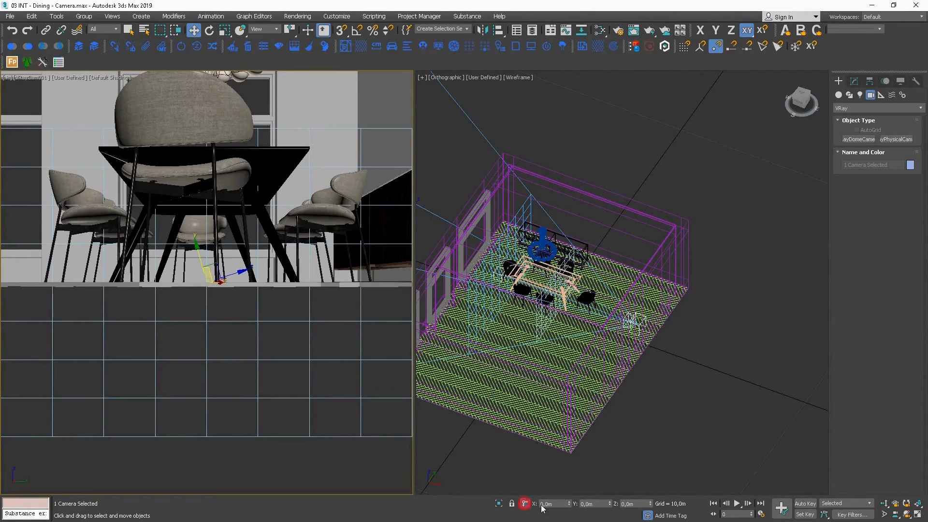
# Try to raise the camera and its target with a Z offset of 1,1 m.
pyautogui.moveTo(640, 503); pyautogui.dragTo(597, 503)
pyautogui.write('1')
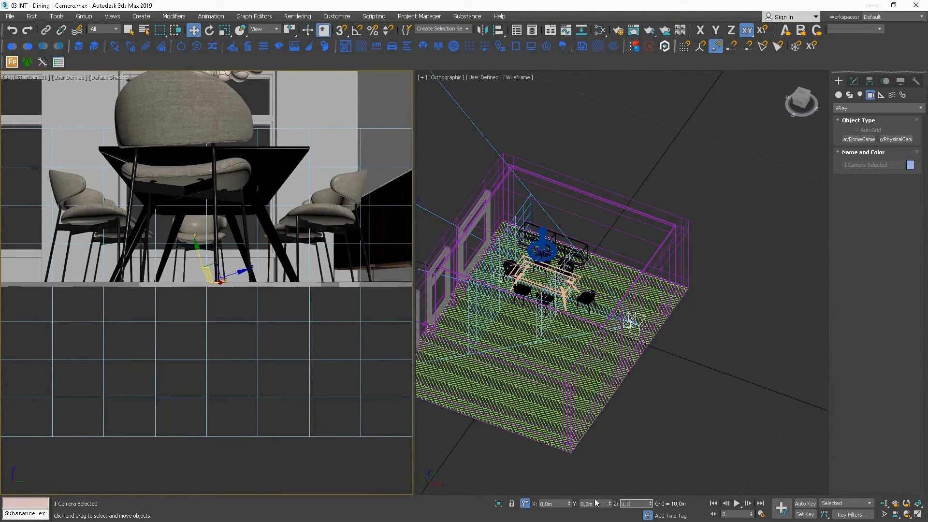
pyautogui.write(',1')
pyautogui.press('Return')
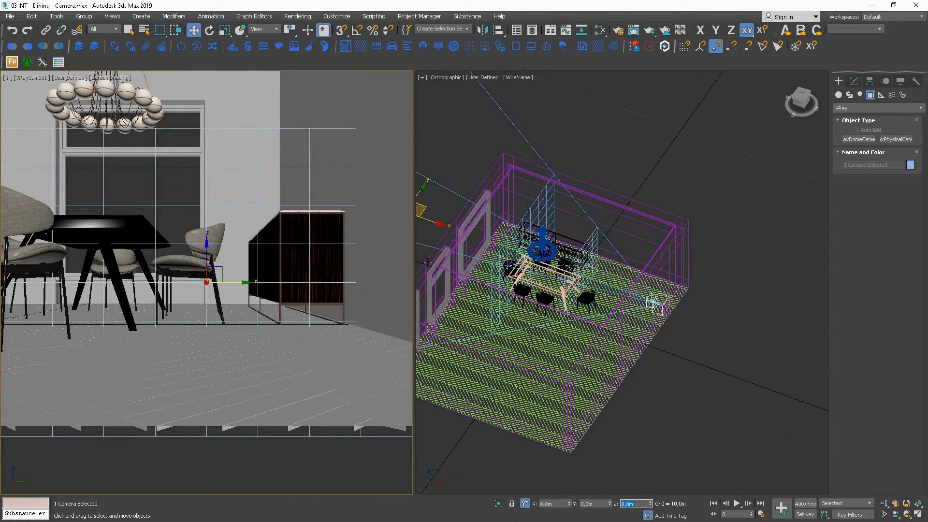
pyautogui.keyDown('alt'); pyautogui.moveTo(672, 293); pyautogui.dragTo(656, 336, button='middle'); pyautogui.keyUp('alt')
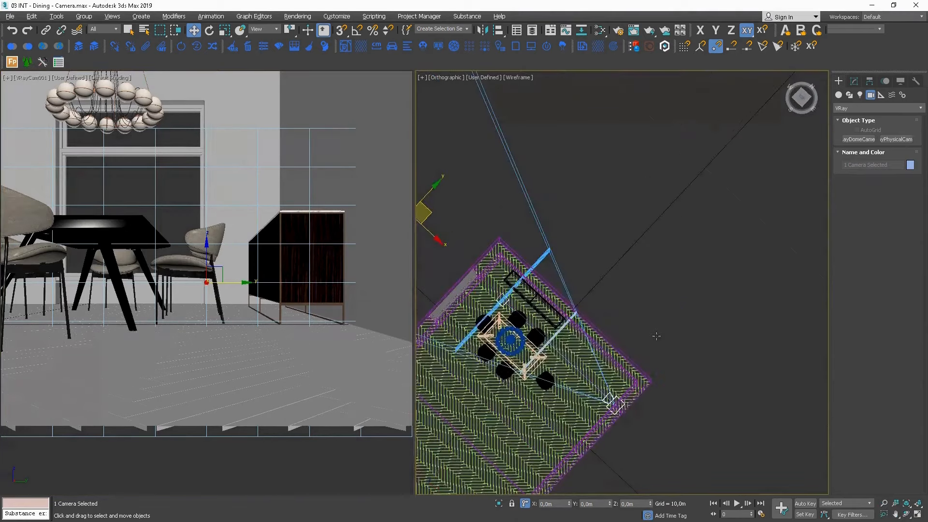
pyautogui.hotkey('ctrl', 'z')
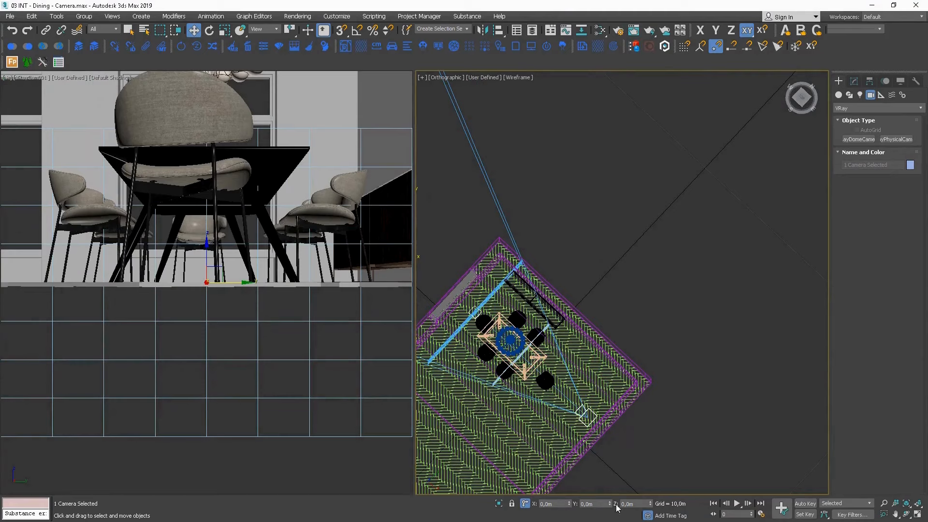
# Raise the camera and its target by a Z offset of 1,1 m.
pyautogui.keyDown('alt'); pyautogui.moveTo(630, 455); pyautogui.dragTo(640, 488, button='middle'); pyautogui.keyUp('alt')
pyautogui.click(634, 504)
pyautogui.write('1,1')
pyautogui.press('Return')
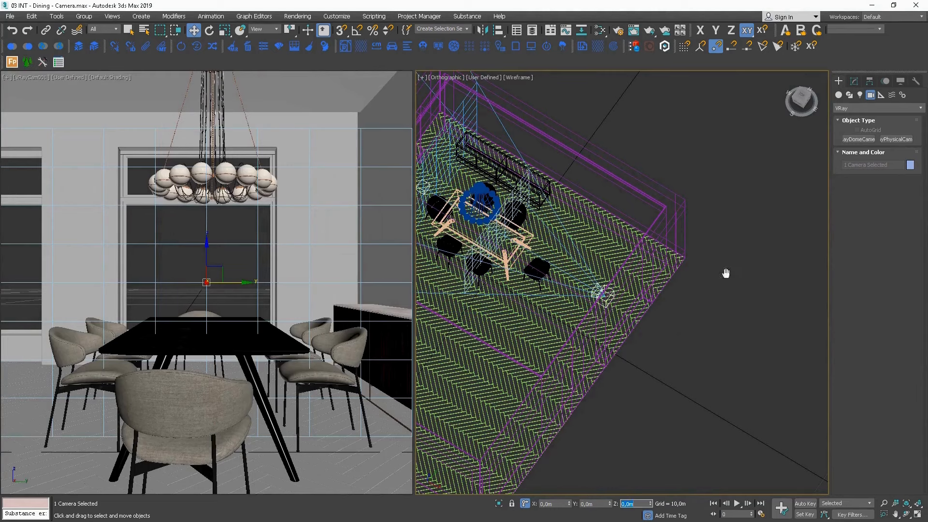
# Switch the wireframe viewport to the Top view and show the safe frame in the camera viewport.
pyautogui.moveTo(726, 274); pyautogui.dragTo(727, 264, button='middle')
pyautogui.press('t')
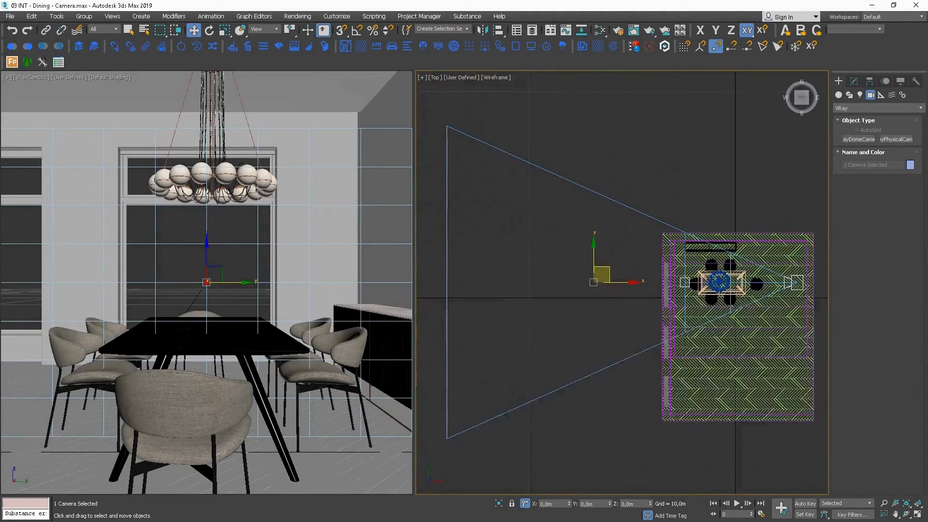
pyautogui.rightClick(317, 284)
pyautogui.hotkey('shift', 'f')
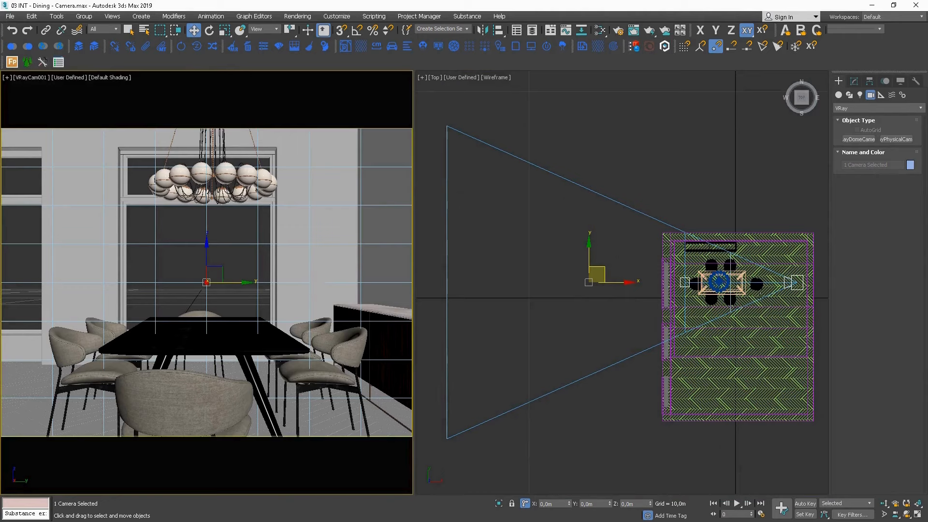
# Select VRayCam001, show its parameters, and move it along X towards the dining table to a target distance of about 5,33 m.
pyautogui.moveTo(763, 288); pyautogui.dragTo(590, 288, button='middle')
pyautogui.click(757, 280)
pyautogui.scroll(5, 645, 289)
pyautogui.scroll(1, 577, 275)
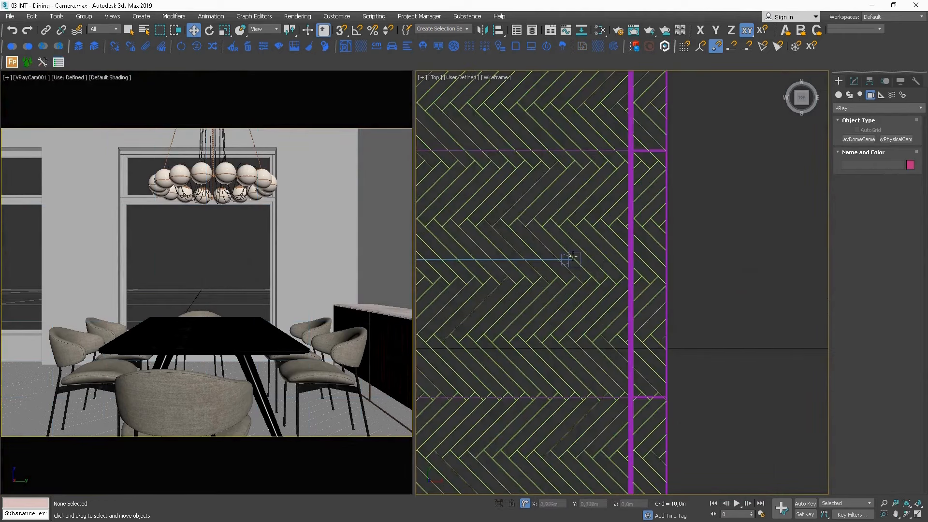
pyautogui.click(579, 252)
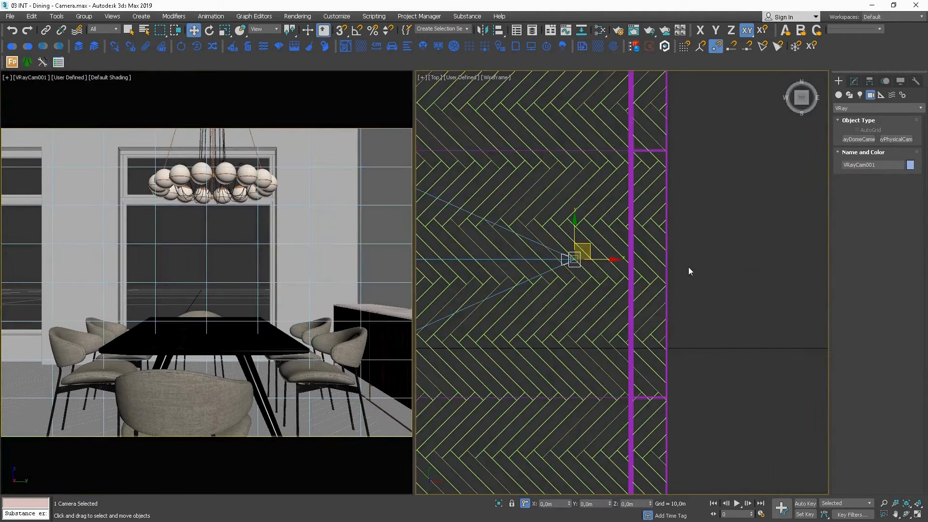
pyautogui.click(854, 81)
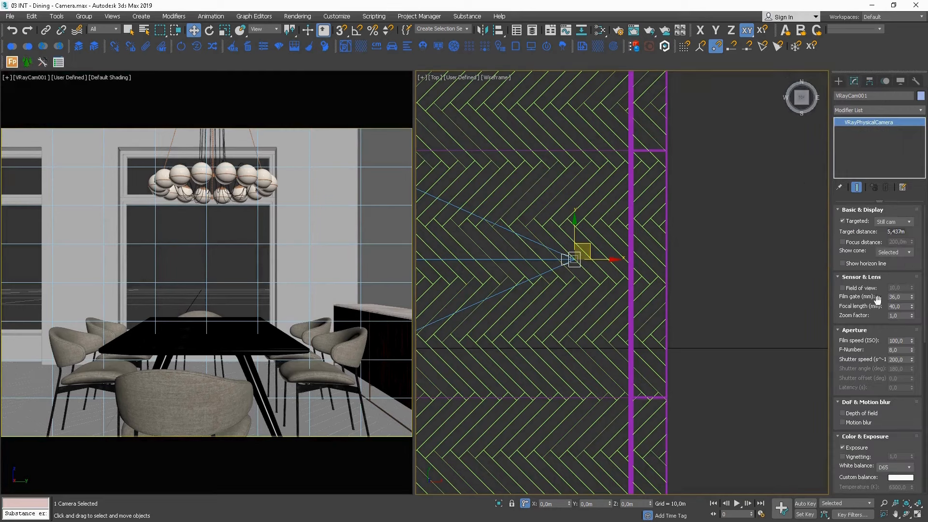
pyautogui.scroll(-2, 599, 264)
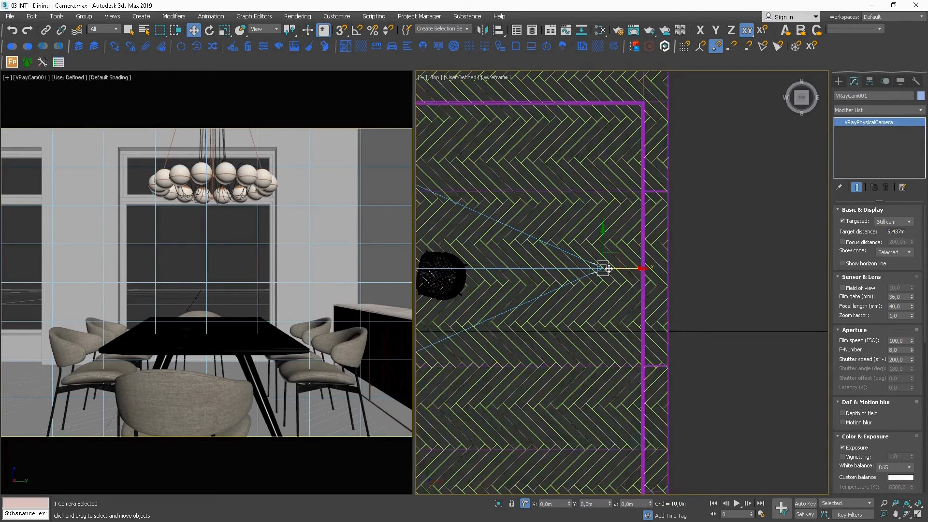
pyautogui.moveTo(615, 260); pyautogui.dragTo(584, 251, button='middle')
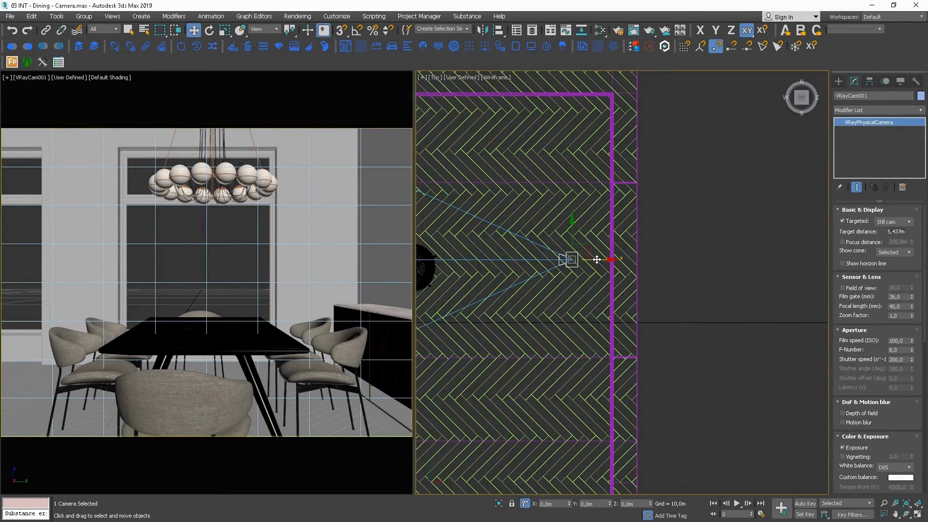
pyautogui.moveTo(597, 260); pyautogui.dragTo(588, 260)
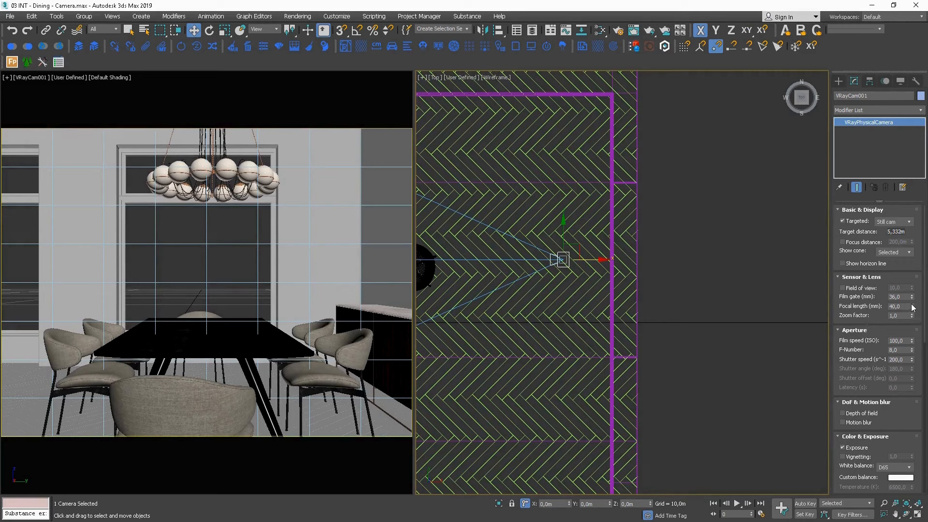
# Set the camera's focal length to 40 mm and move it closer to the table, to a target distance of about 5,22 m.
pyautogui.moveTo(914, 311); pyautogui.dragTo(914, 302)
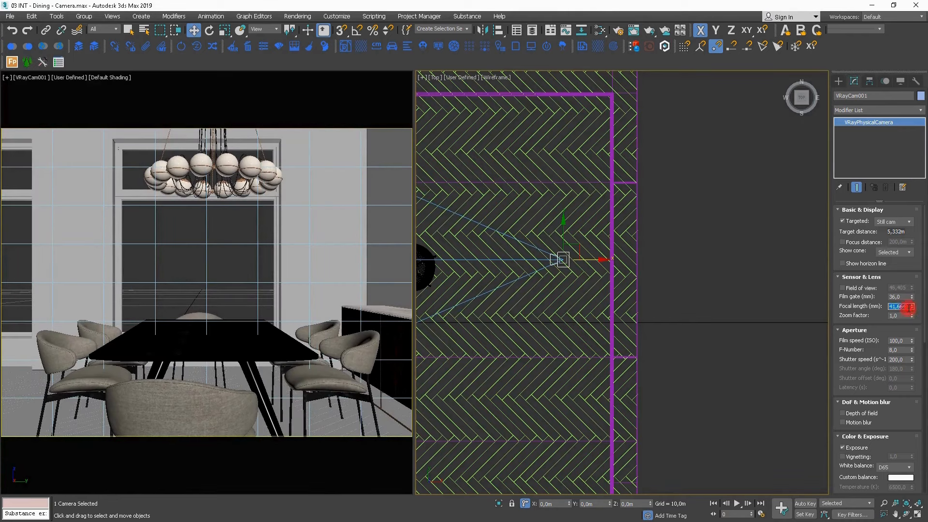
pyautogui.write('40')
pyautogui.press('Return')
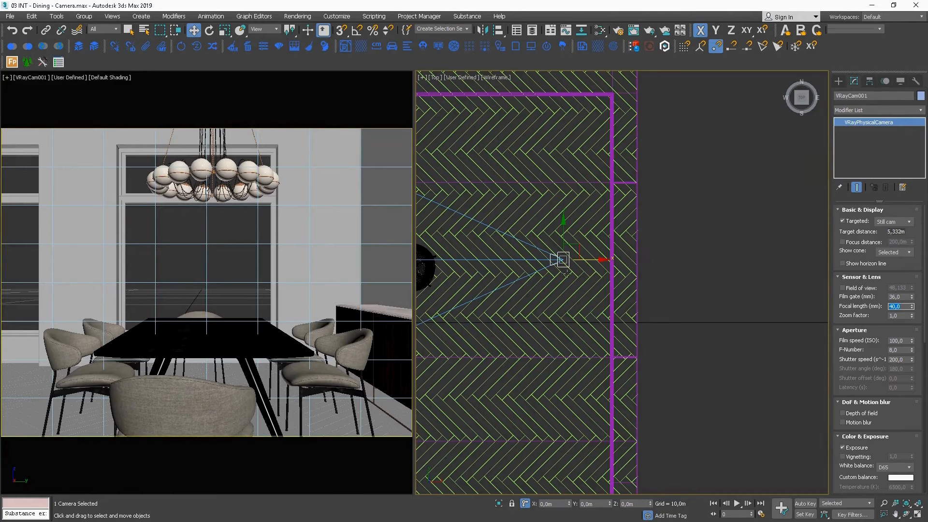
pyautogui.moveTo(575, 263)
pyautogui.mouseDown()
pyautogui.moveTo(565, 260)
pyautogui.moveTo(577, 259)
pyautogui.mouseUp()
pyautogui.moveTo(553, 257); pyautogui.dragTo(641, 262, button='middle')
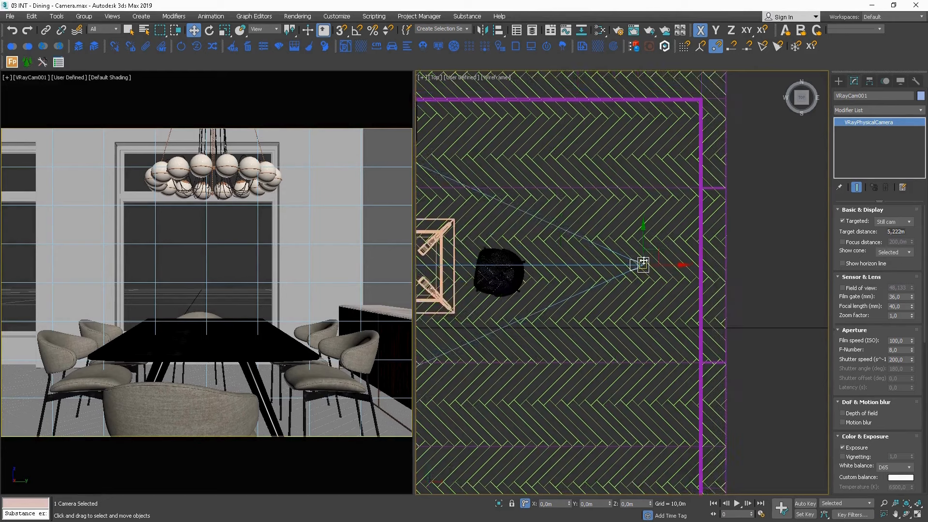
# Select the camera target behind the dining table and raise it along Z so the camera looks slightly upward.
pyautogui.moveTo(518, 266); pyautogui.dragTo(719, 267, button='middle')
pyautogui.moveTo(518, 267); pyautogui.dragTo(622, 266, button='middle')
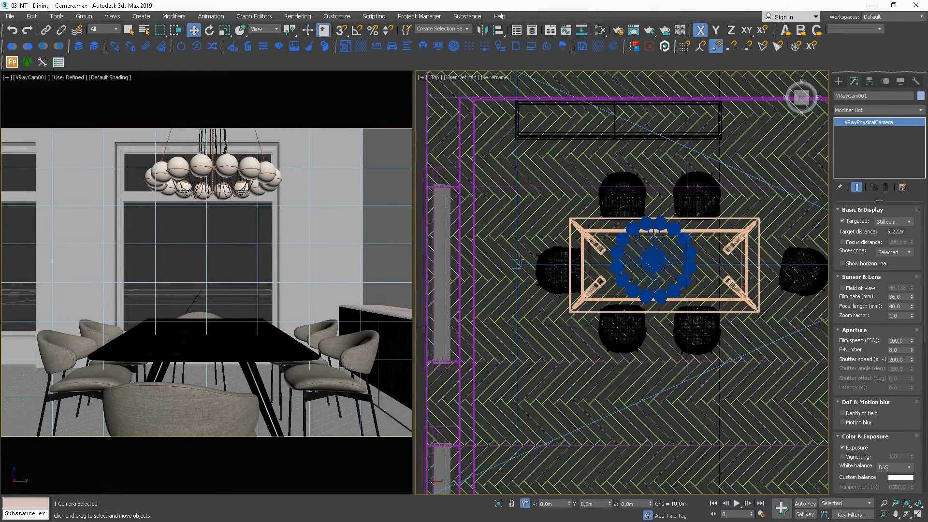
pyautogui.click(517, 264)
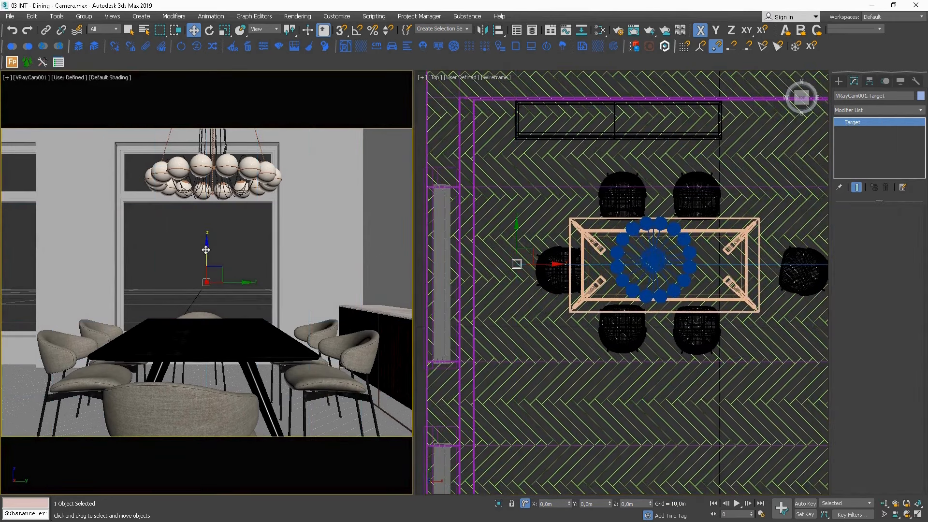
pyautogui.moveTo(206, 250); pyautogui.dragTo(203, 220)
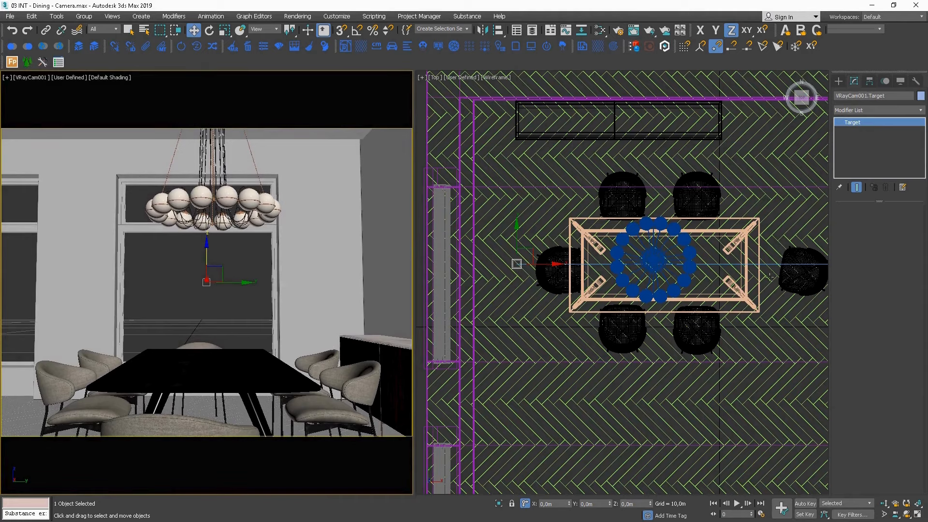
# Move the camera back along X to a target distance of about 5,37 m and enable its automatic vertical tilt.
pyautogui.moveTo(770, 278); pyautogui.dragTo(475, 284, button='middle')
pyautogui.click(654, 269)
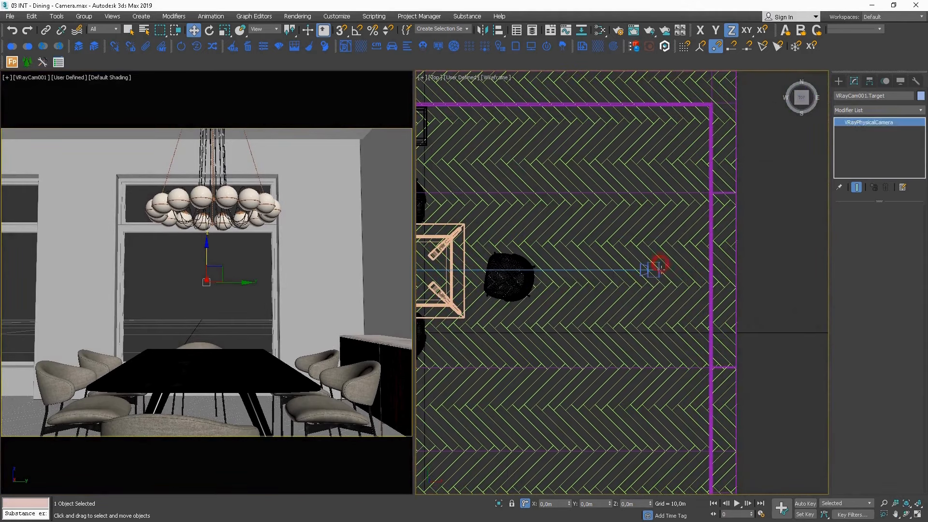
pyautogui.moveTo(676, 269); pyautogui.dragTo(696, 270)
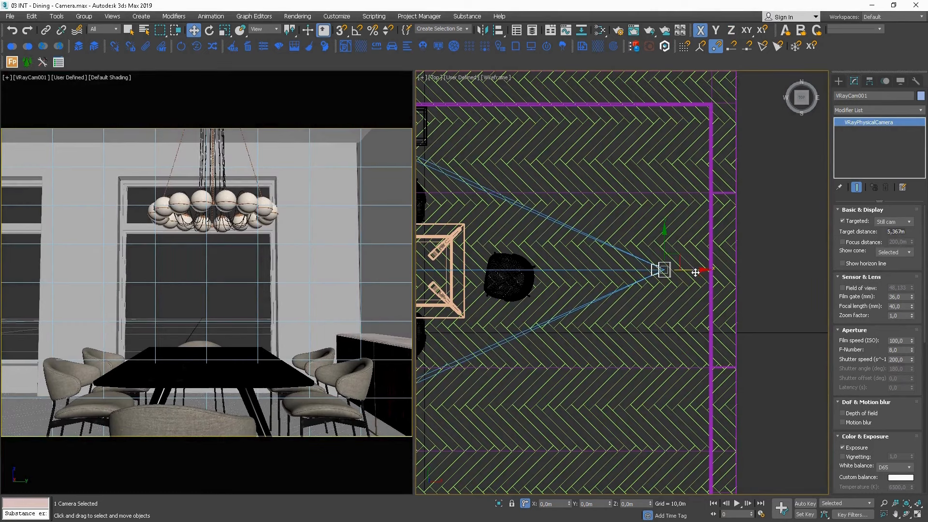
pyautogui.scroll(-5, 885, 329)
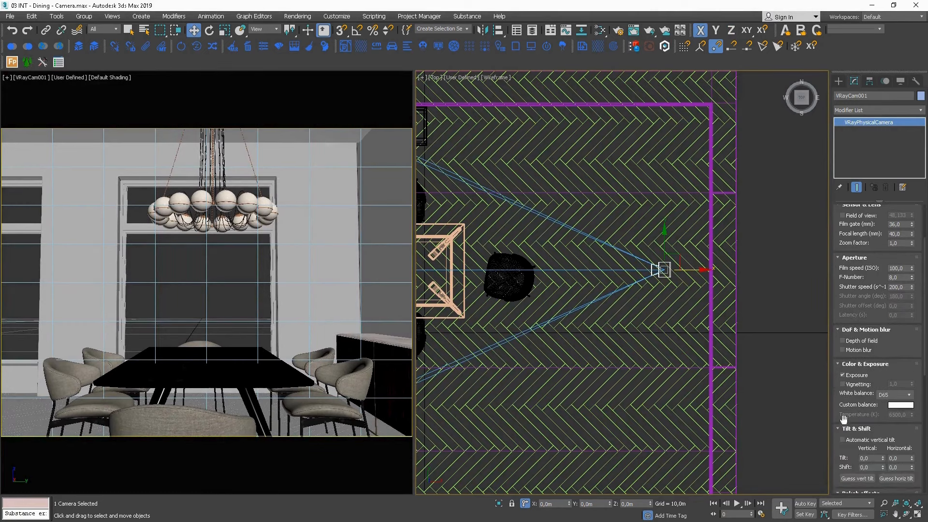
pyautogui.click(846, 441)
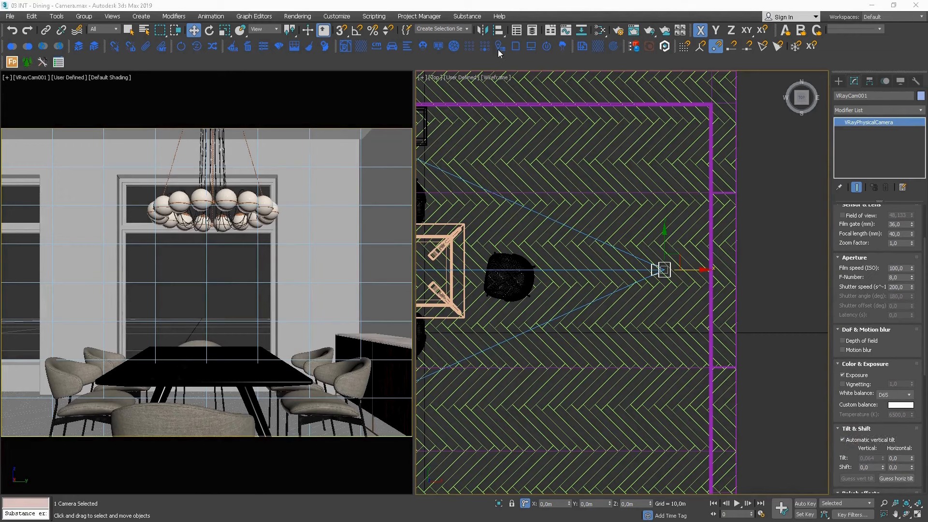
# Overlay Rule of Thirds guides on the camera view, keeping the overlay window clear of it.
pyautogui.click(350, 46)
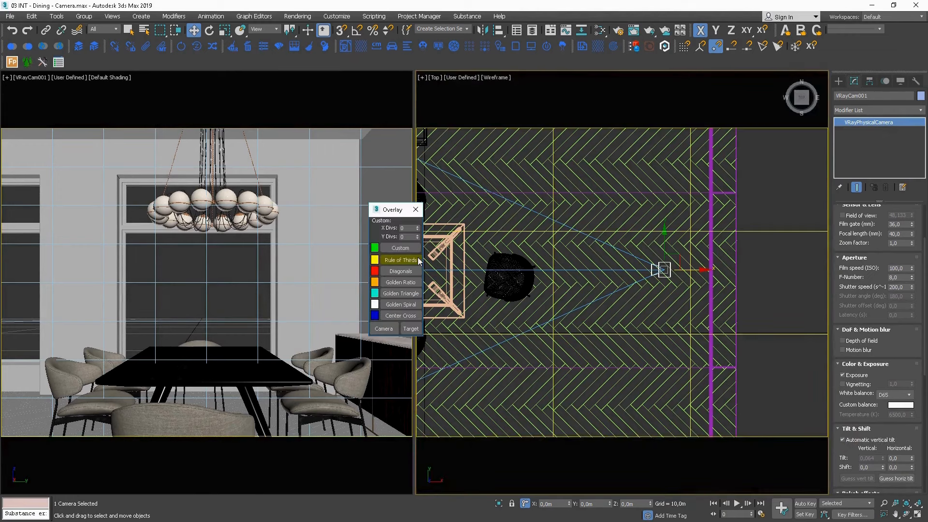
pyautogui.click(411, 261)
pyautogui.moveTo(393, 209); pyautogui.dragTo(515, 207)
# Shift the camera sideways and slightly farther from the table to suit the thirds guides, and close the overlay.
pyautogui.moveTo(277, 245); pyautogui.dragTo(284, 246, button='middle')
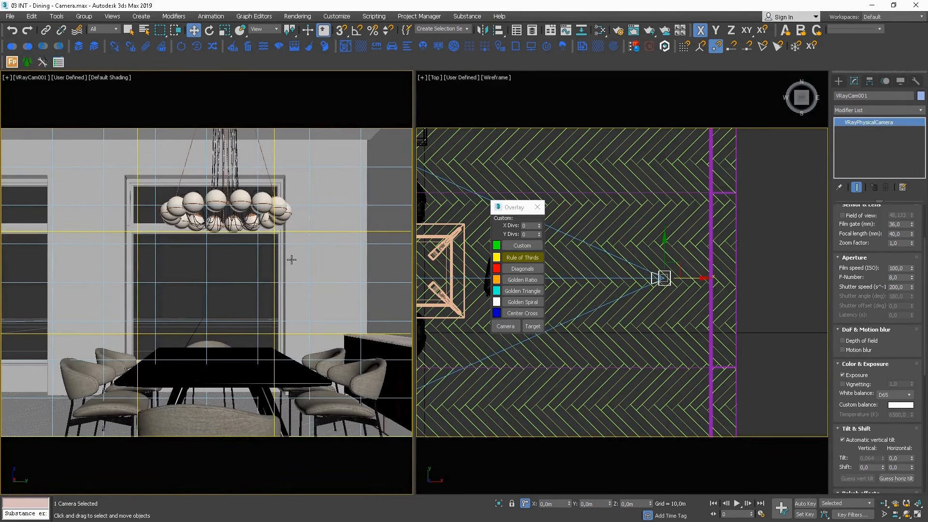
pyautogui.scroll(5, 721, 270)
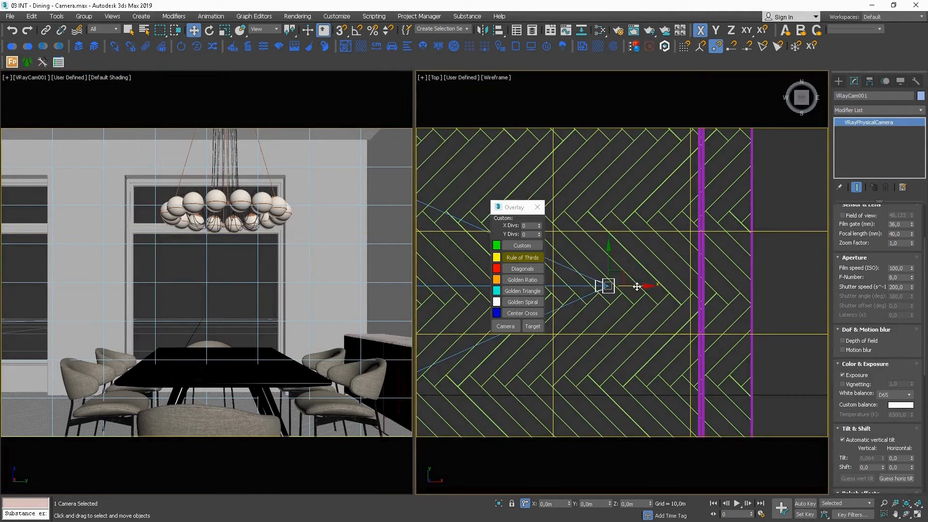
pyautogui.moveTo(637, 286); pyautogui.dragTo(643, 287)
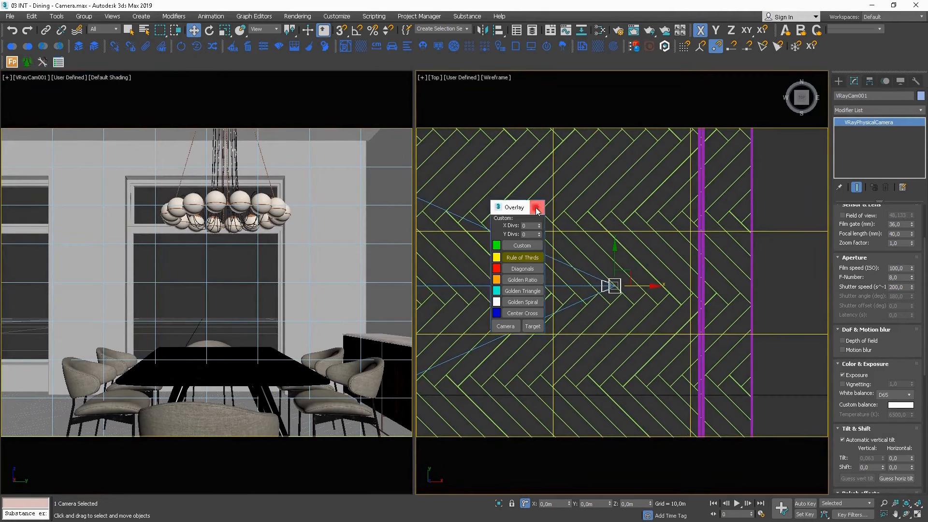
pyautogui.click(538, 208)
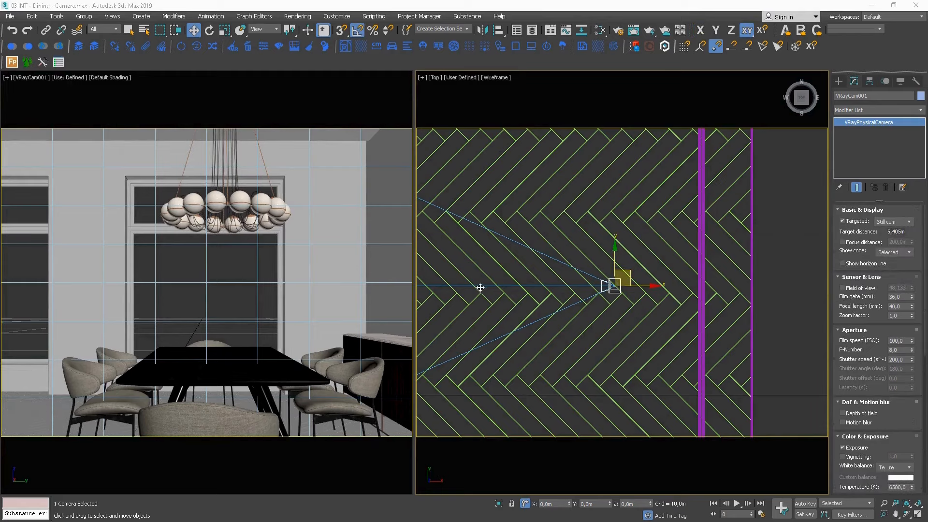
# Rotate the thin picture frame lying outside the room by 90 degrees about Z to run parallel to the sideboard wall.
pyautogui.moveTo(480, 287); pyautogui.dragTo(716, 331, button='middle')
pyautogui.scroll(-6, 564, 308)
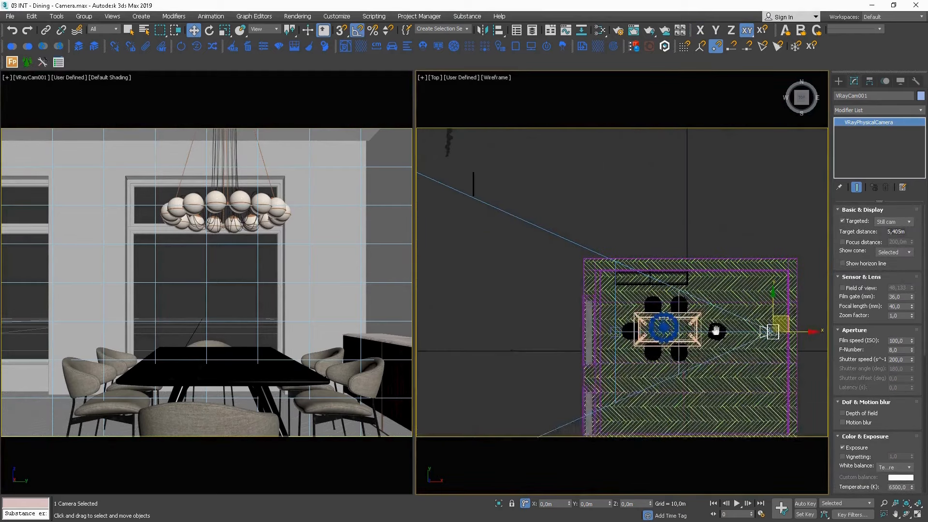
pyautogui.click(480, 179)
pyautogui.press('e')
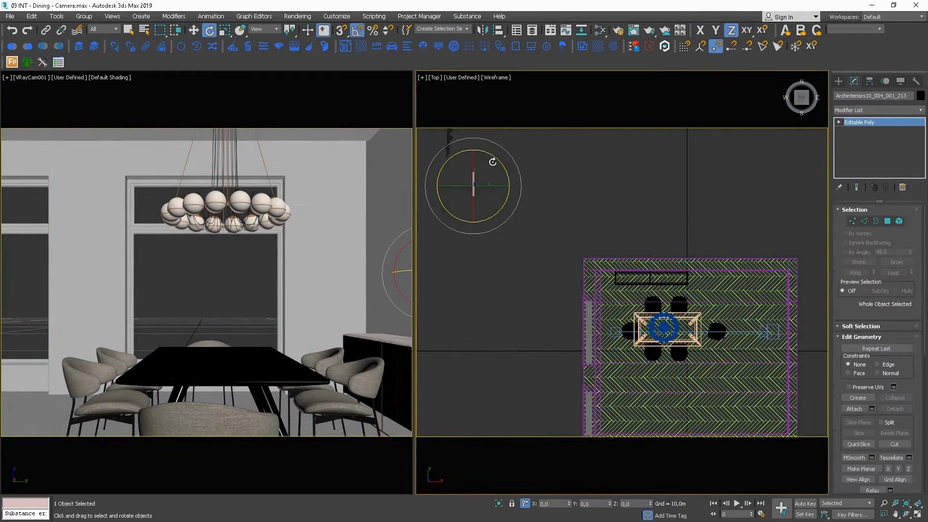
pyautogui.moveTo(492, 158); pyautogui.dragTo(517, 206)
pyautogui.press('w')
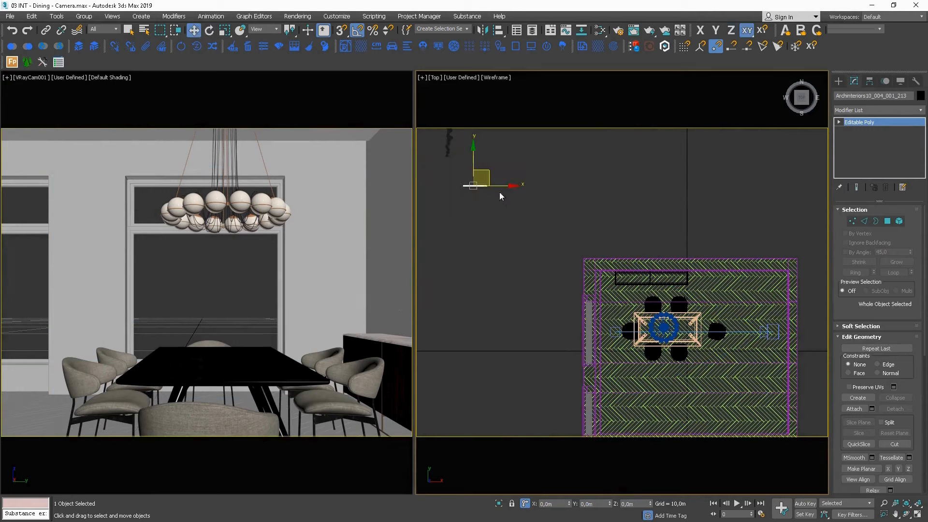
# Move the picture frame into the room above the sideboard, raise it about 0,015 m, and push it flat against the wall.
pyautogui.moveTo(489, 169); pyautogui.dragTo(646, 259)
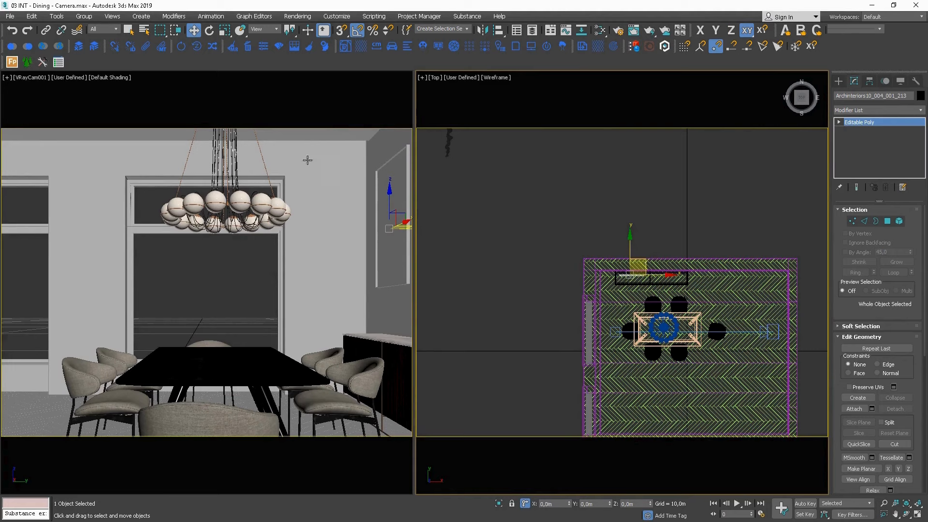
pyautogui.moveTo(390, 191); pyautogui.dragTo(391, 189)
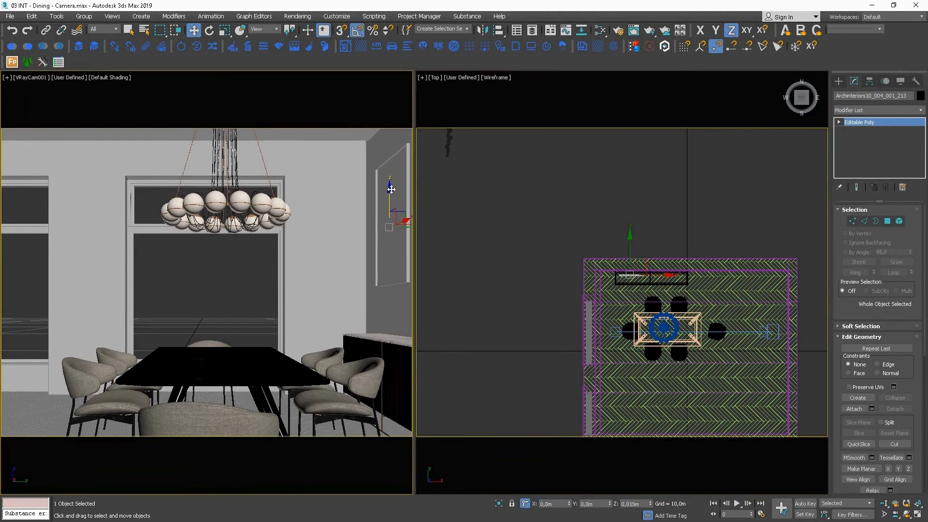
pyautogui.scroll(6, 687, 265)
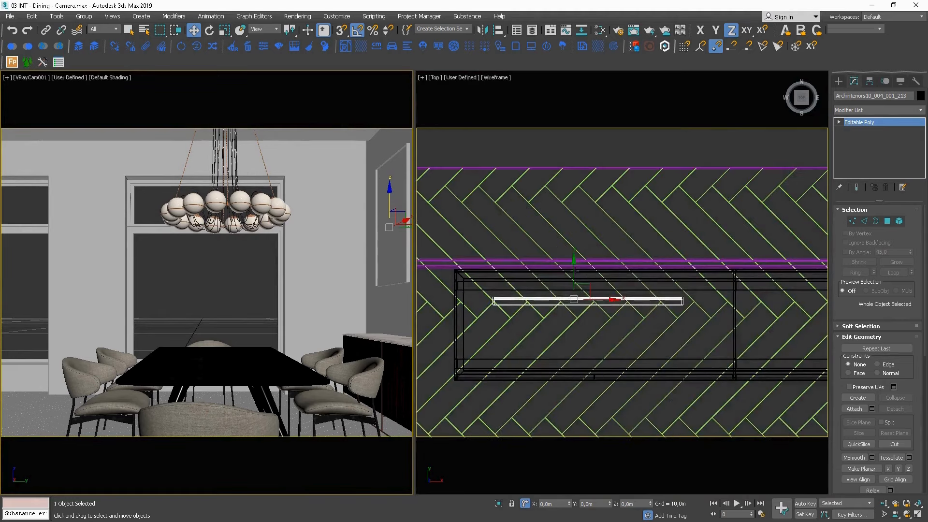
pyautogui.moveTo(574, 271); pyautogui.dragTo(577, 236)
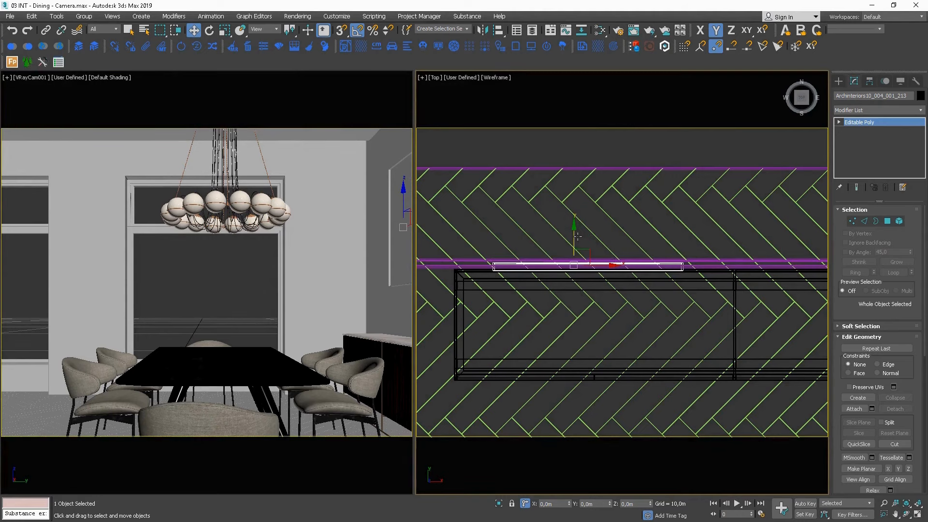
# Slide the picture frame along the wall in X until its camera-side end lines up with the middle of the sideboard.
pyautogui.click(604, 265)
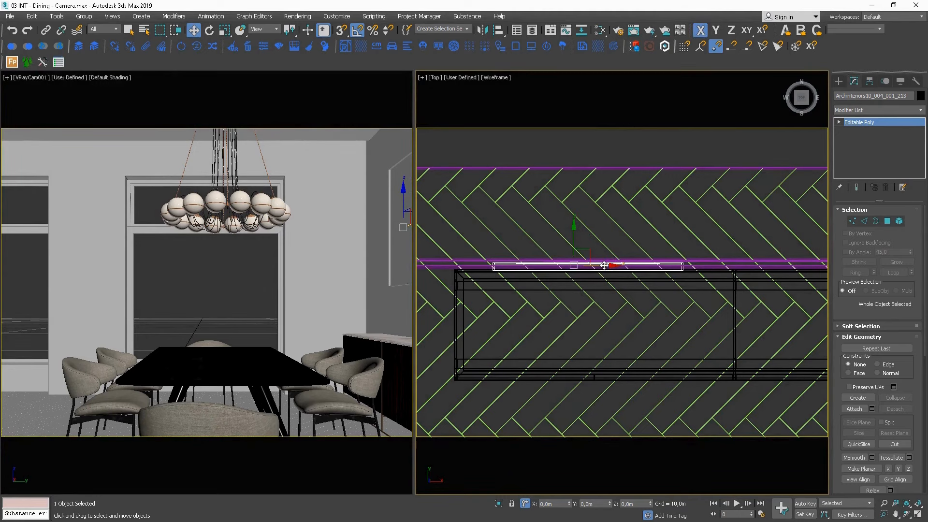
pyautogui.moveTo(605, 266); pyautogui.dragTo(616, 266)
pyautogui.moveTo(656, 269); pyautogui.dragTo(634, 233, button='middle')
pyautogui.scroll(-3, 633, 233)
pyautogui.moveTo(615, 235); pyautogui.dragTo(658, 264)
pyautogui.click(411, 231)
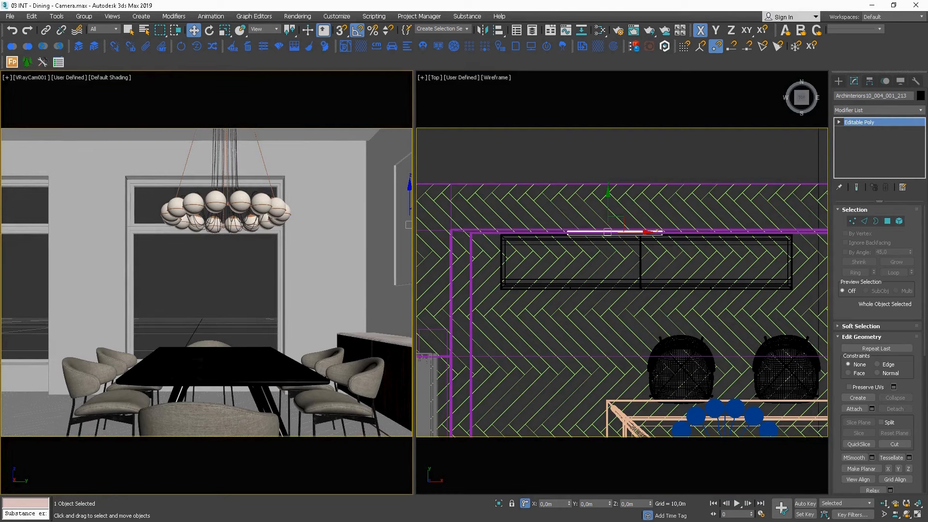
pyautogui.middleClick(635, 221)
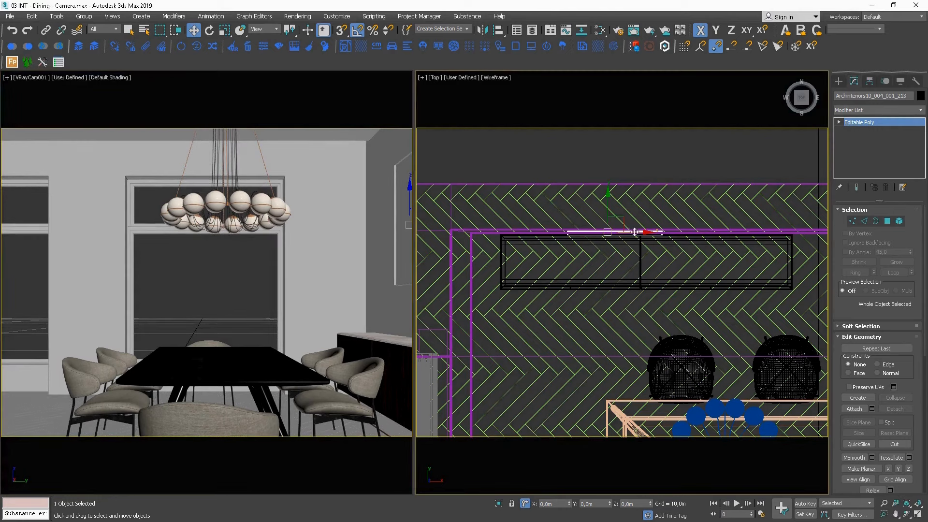
pyautogui.moveTo(635, 231); pyautogui.dragTo(613, 231)
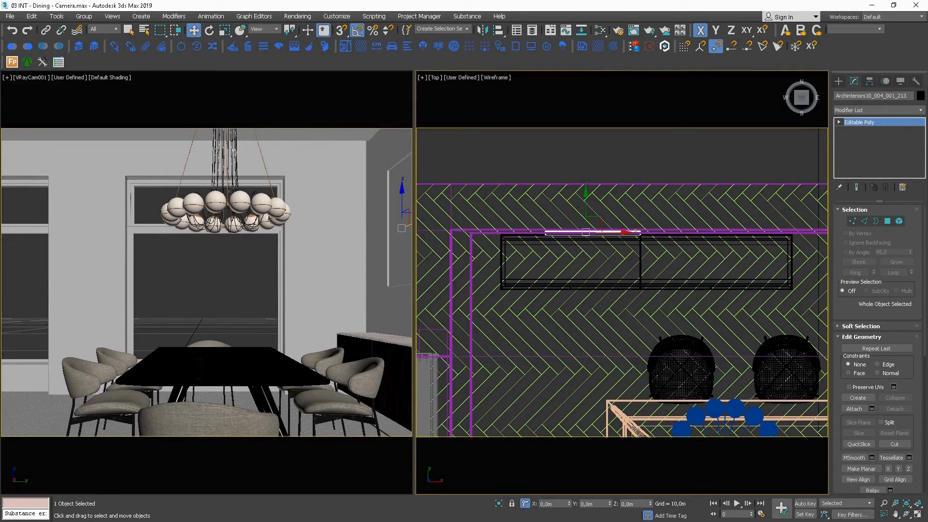
# Move the narrow curtain from outside the room into the corner beside the sideboard, between the two window-wall lines.
pyautogui.scroll(-10, 556, 242)
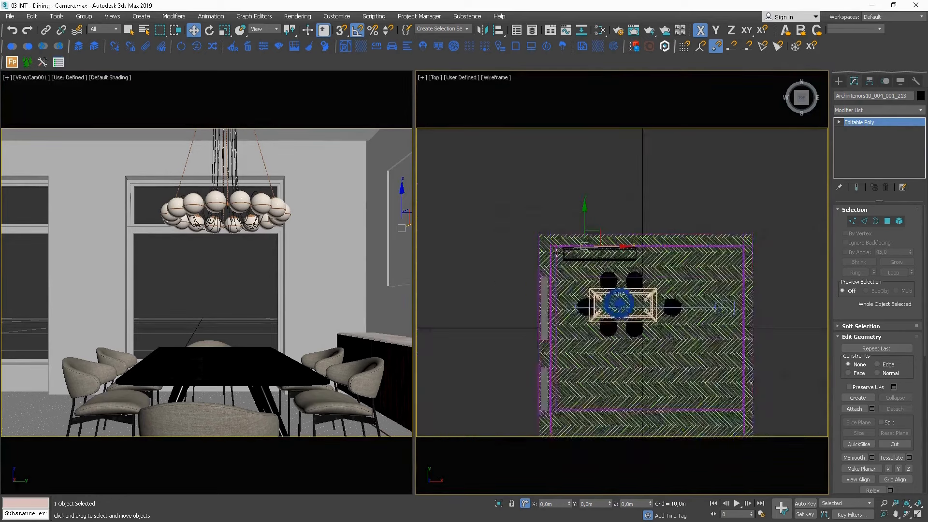
pyautogui.scroll(5, 533, 228)
pyautogui.click(514, 151)
pyautogui.scroll(2, 569, 222)
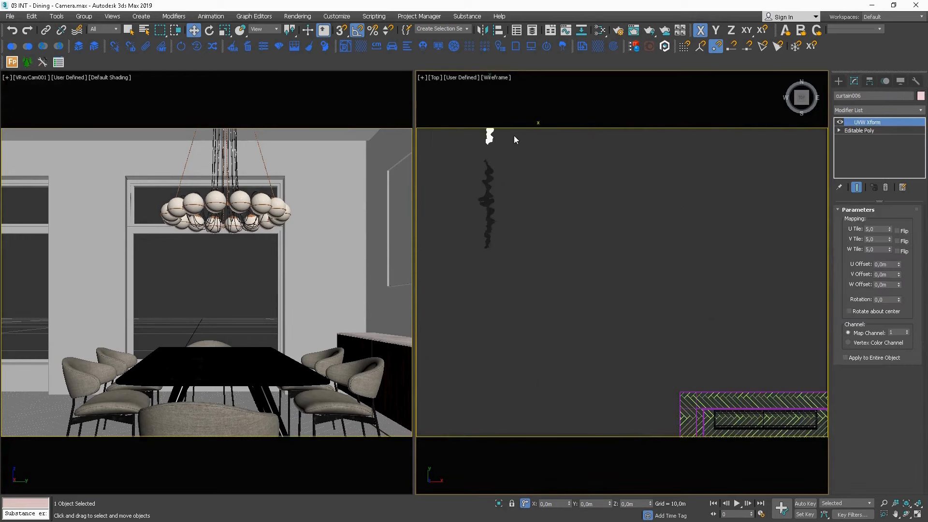
pyautogui.scroll(-2, 514, 135)
pyautogui.moveTo(514, 135); pyautogui.dragTo(667, 363)
pyautogui.scroll(5, 667, 363)
pyautogui.scroll(2, 667, 366)
pyautogui.moveTo(636, 337); pyautogui.dragTo(642, 263, button='middle')
pyautogui.moveTo(629, 274); pyautogui.dragTo(610, 262)
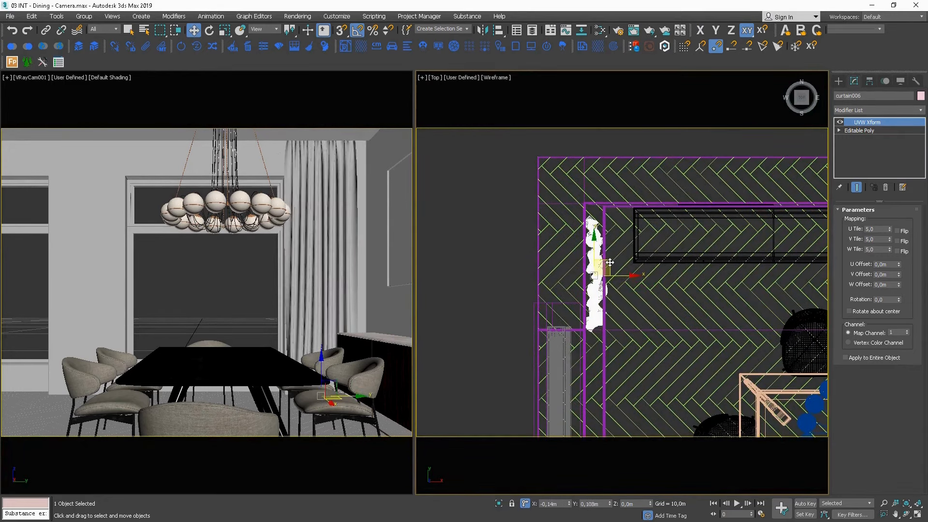
# Move the wide curtain from outside the room to the window behind the table, adjoining the narrow corner curtain.
pyautogui.scroll(-15, 624, 221)
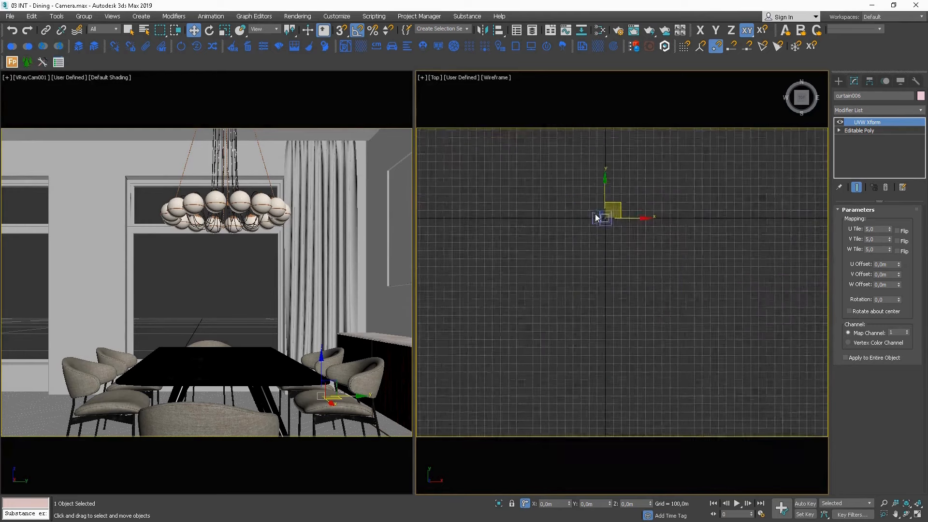
pyautogui.moveTo(600, 218); pyautogui.dragTo(704, 299, button='middle')
pyautogui.scroll(3, 640, 242)
pyautogui.moveTo(634, 264); pyautogui.dragTo(561, 244, button='middle')
pyautogui.scroll(6, 641, 303)
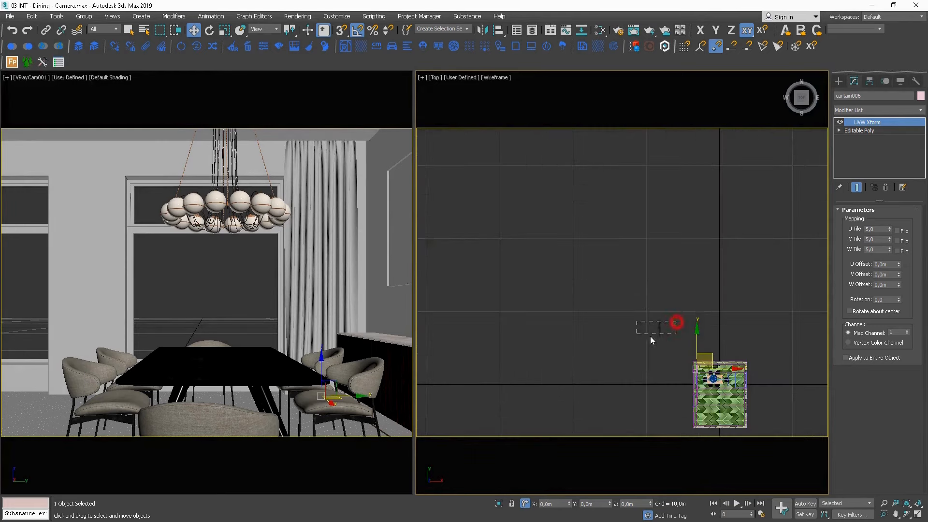
pyautogui.moveTo(651, 337); pyautogui.dragTo(636, 334)
pyautogui.moveTo(669, 324); pyautogui.dragTo(571, 258, button='middle')
pyautogui.moveTo(574, 251); pyautogui.dragTo(614, 307)
pyautogui.scroll(10, 603, 316)
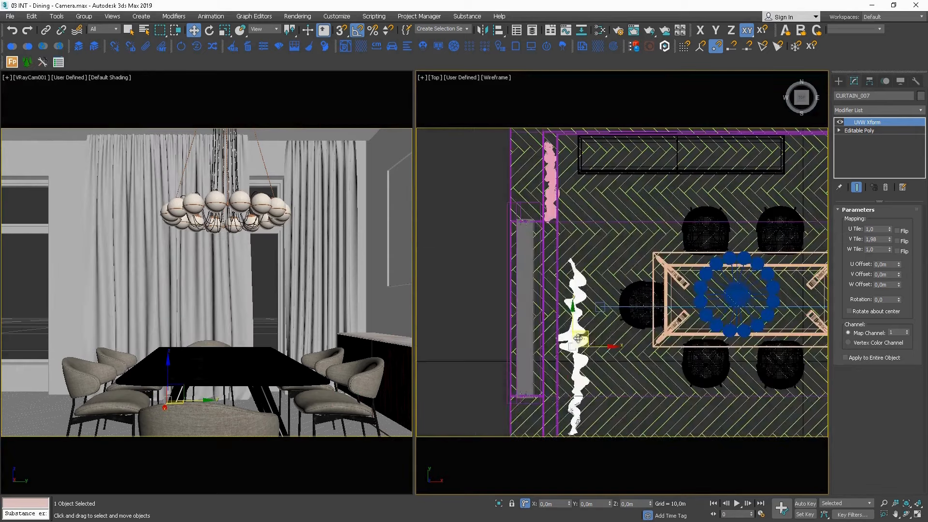
pyautogui.moveTo(591, 337); pyautogui.dragTo(563, 286)
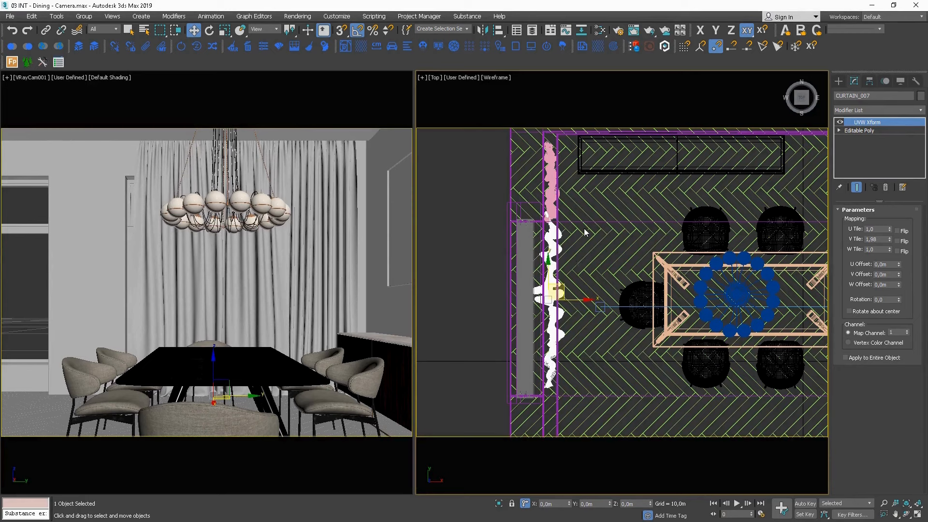
# Nudge the narrow corner curtain slightly toward the room and closer to the sideboard wall, in line with the wide curtain.
pyautogui.scroll(2, 584, 229)
pyautogui.click(541, 189)
pyautogui.moveTo(541, 189); pyautogui.dragTo(516, 283, button='middle')
pyautogui.scroll(2, 516, 283)
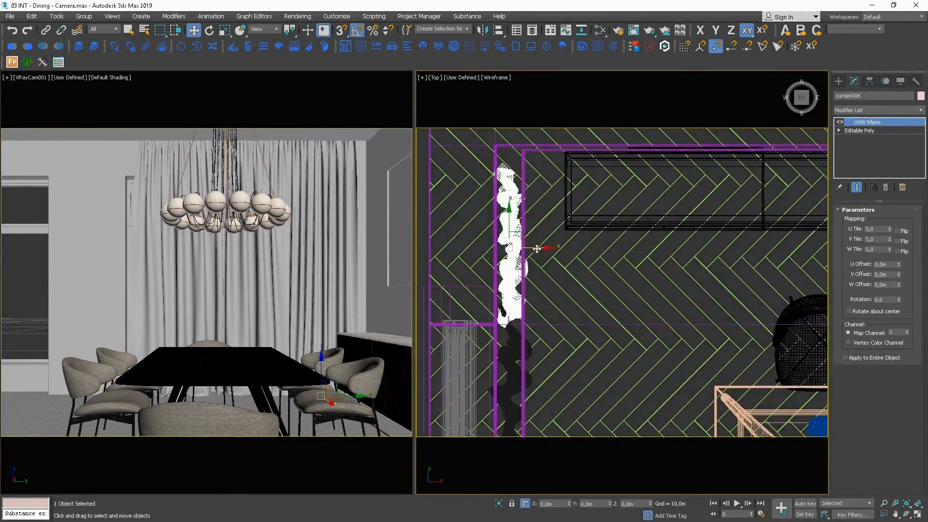
pyautogui.moveTo(539, 248); pyautogui.dragTo(516, 219)
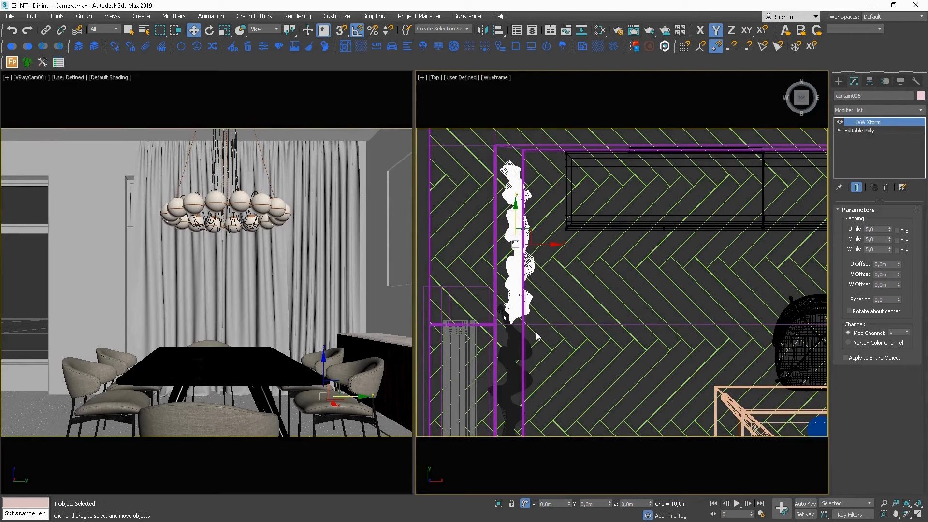
# Copy the narrow corner curtain along Y to the opposite end of the wide curtain.
pyautogui.scroll(-4, 510, 282)
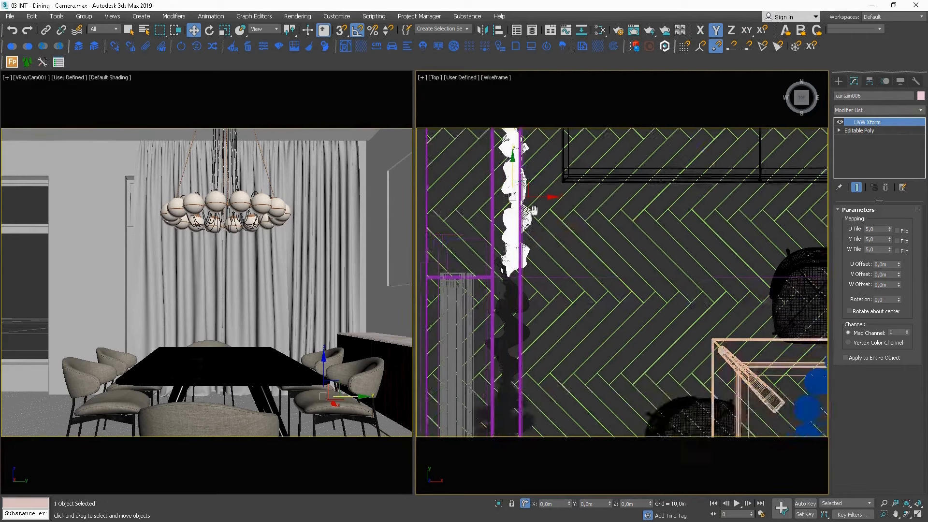
pyautogui.scroll(4, 527, 159)
pyautogui.scroll(-3, 527, 159)
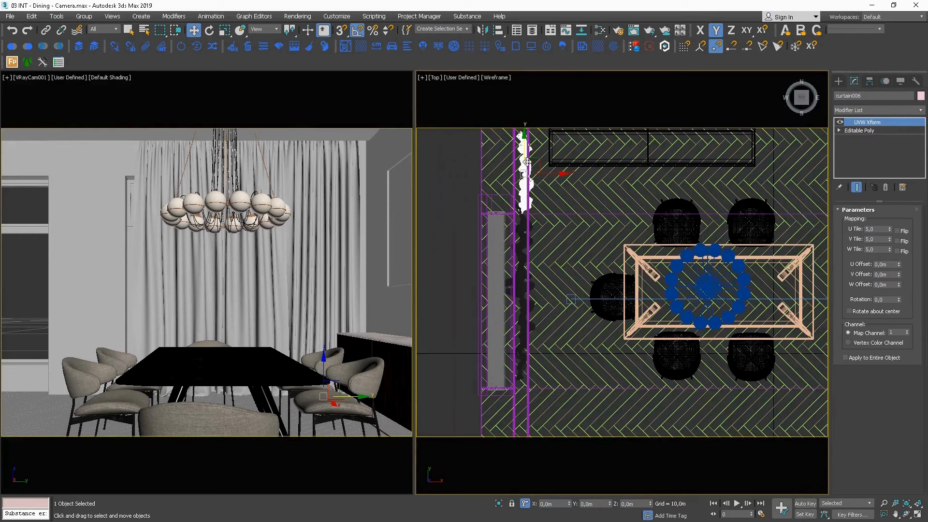
pyautogui.keyDown('shift'); pyautogui.moveTo(525, 155); pyautogui.dragTo(522, 386); pyautogui.keyUp('shift')
pyautogui.press('Return')
pyautogui.moveTo(543, 390); pyautogui.dragTo(532, 267, button='middle')
# Rotate the copied narrow curtain 180 degrees about Z and slide it in Y against the end of the wide curtain.
pyautogui.press('e')
pyautogui.moveTo(529, 319); pyautogui.dragTo(607, 276)
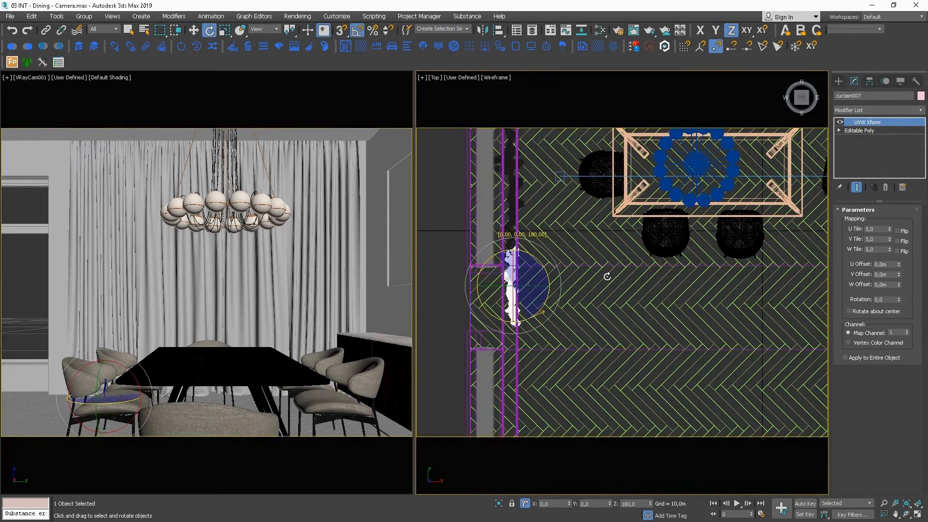
pyautogui.press('w')
pyautogui.moveTo(514, 267); pyautogui.dragTo(517, 269)
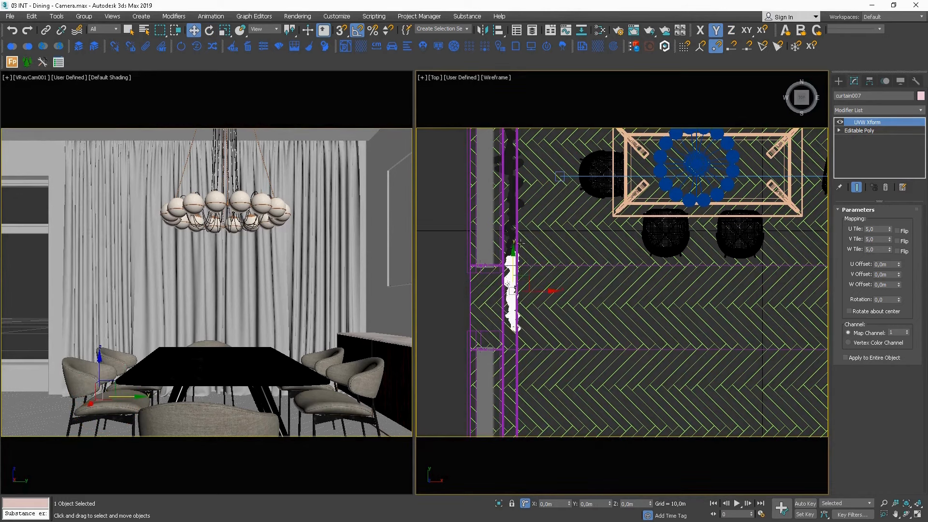
# Copy the wide curtain along Y beyond the second narrow curtain, and fine-tune that narrow curtain's Y position between the two.
pyautogui.click(514, 208)
pyautogui.scroll(-3, 508, 234)
pyautogui.click(509, 220)
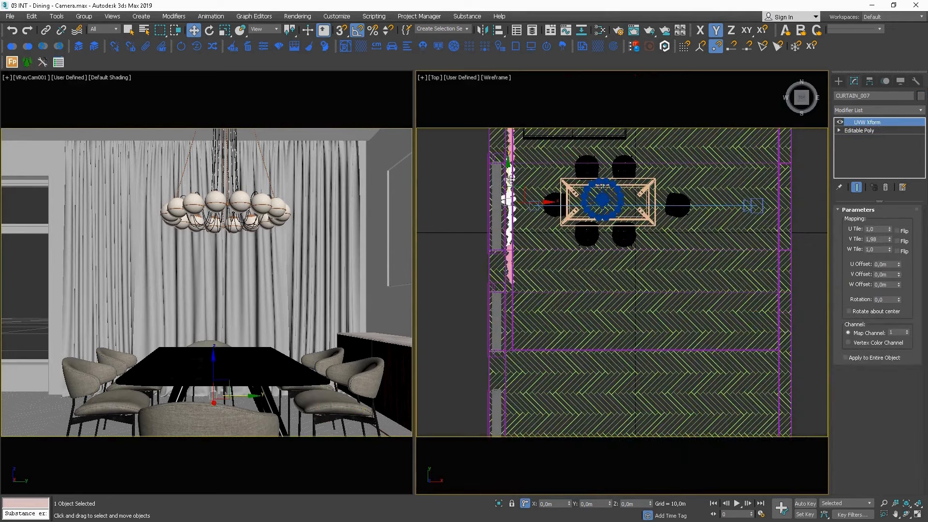
pyautogui.click(512, 313)
pyautogui.moveTo(517, 312); pyautogui.dragTo(515, 299)
pyautogui.press('Return')
pyautogui.scroll(5, 519, 257)
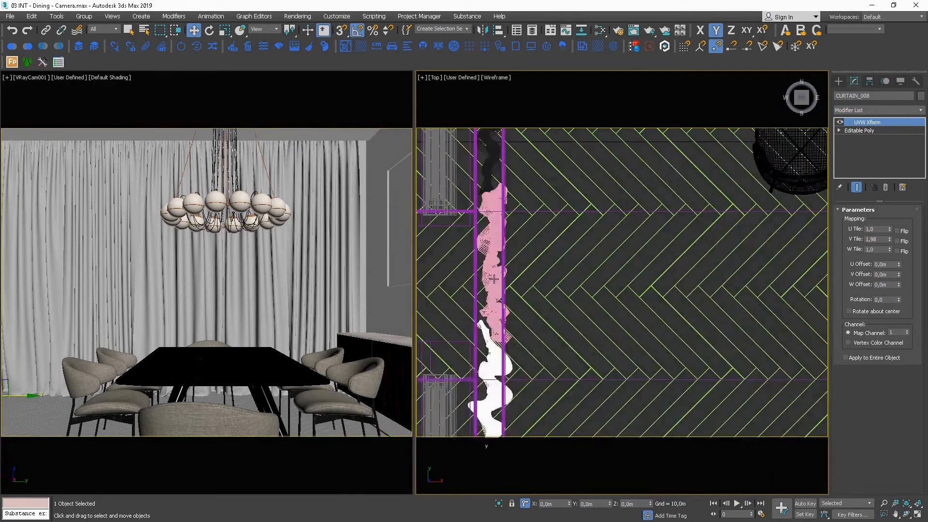
pyautogui.click(496, 234)
pyautogui.moveTo(495, 233); pyautogui.dragTo(497, 236)
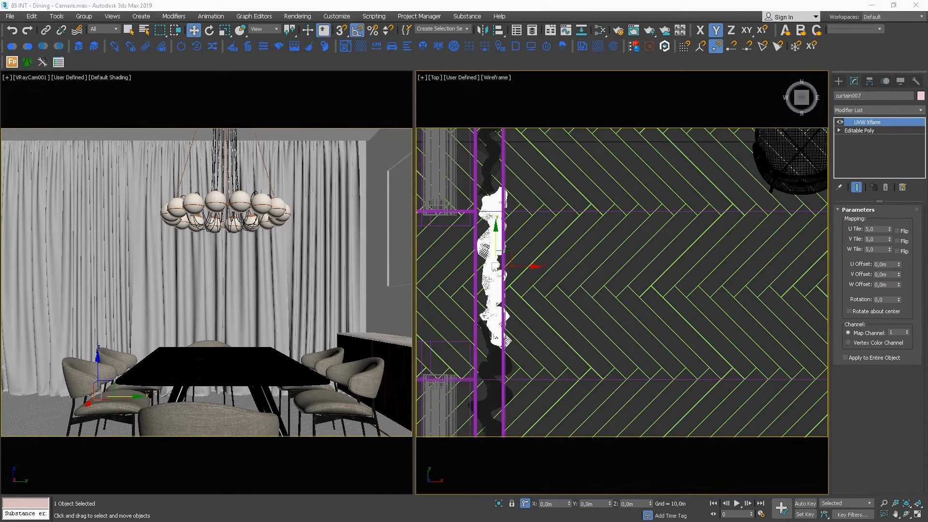
# Open the composition overlay and add the Center Cross guides to the Rule of Thirds in the camera view.
pyautogui.click(345, 47)
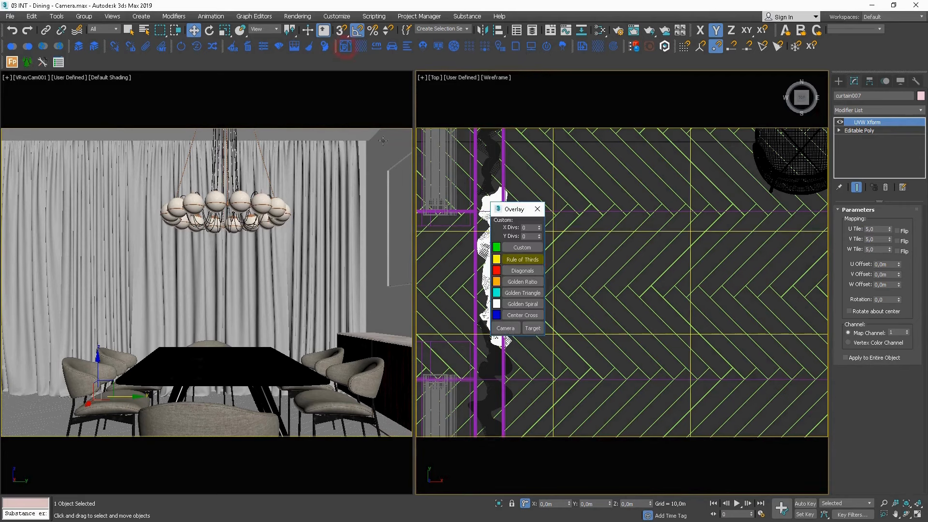
pyautogui.click(521, 317)
pyautogui.rightClick(295, 260)
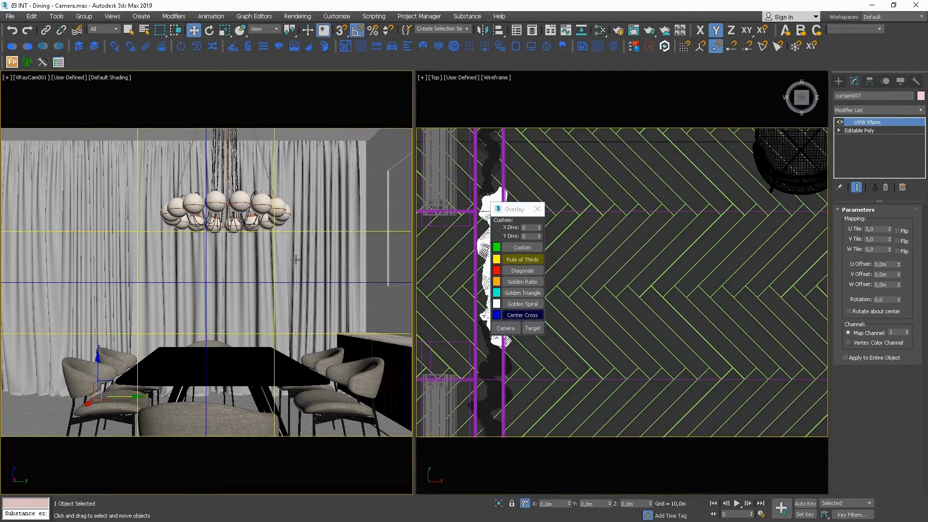
# Slide the pendant light in Y until it is centred on the camera view's vertical centre line.
pyautogui.click(243, 199)
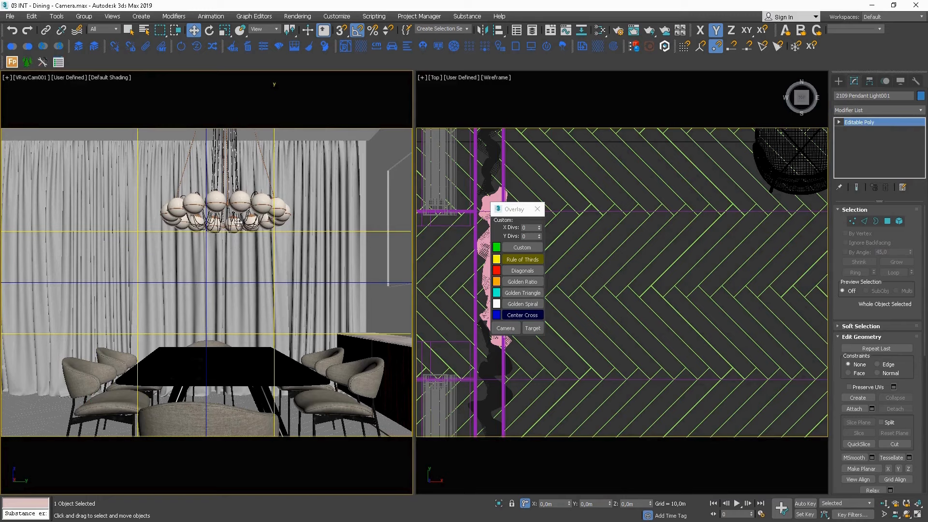
pyautogui.scroll(-5, 594, 344)
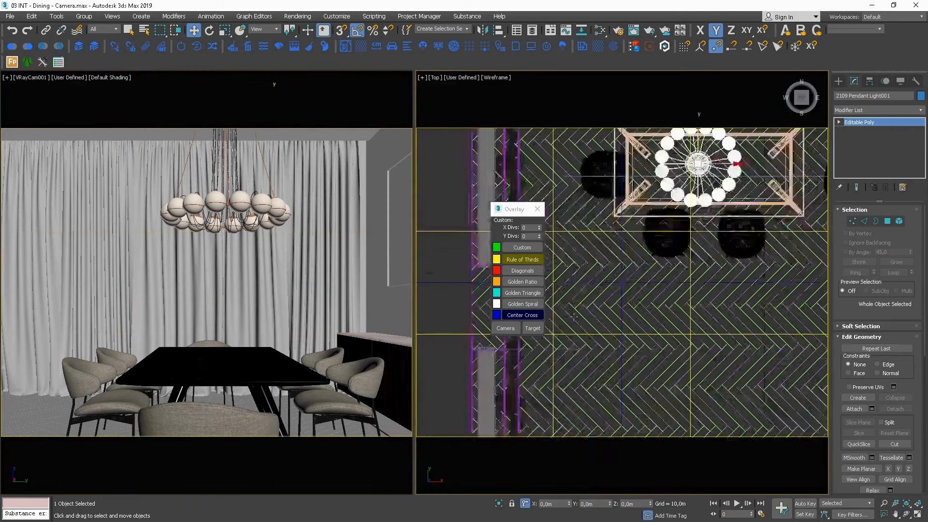
pyautogui.moveTo(715, 296); pyautogui.dragTo(584, 316, button='middle')
pyautogui.rightClick(292, 262)
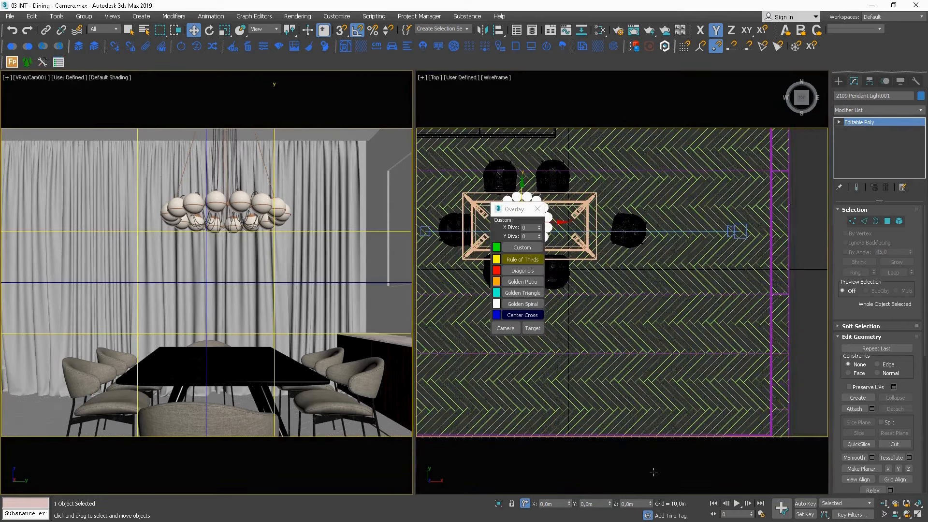
pyautogui.moveTo(569, 503); pyautogui.dragTo(610, 510)
pyautogui.rightClick(610, 510)
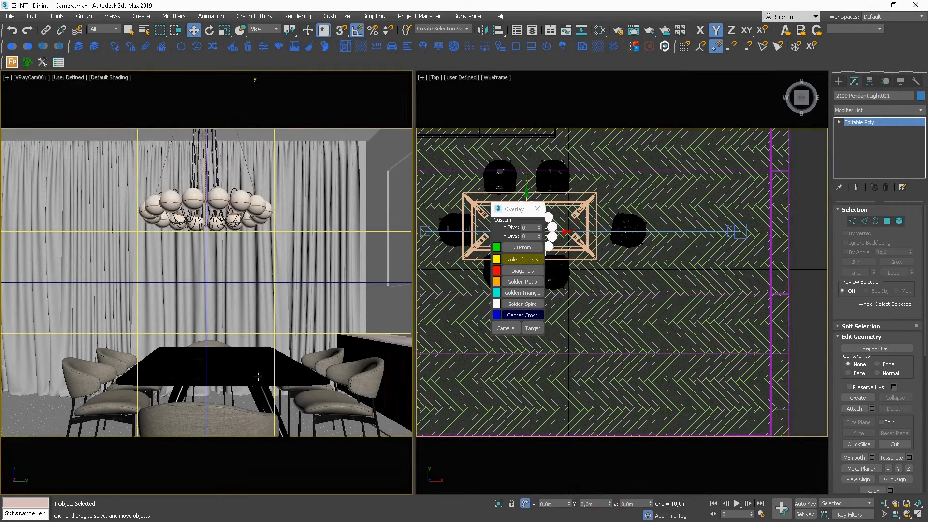
# Shift the armchair at the far end of the table about -0,036 m in Y, and centre the near-end armchair likewise.
pyautogui.click(210, 342)
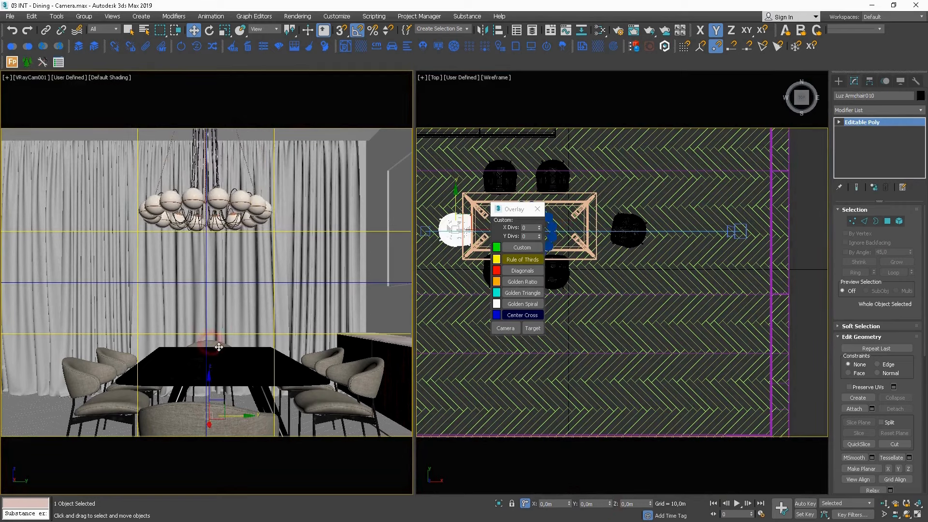
pyautogui.click(245, 426)
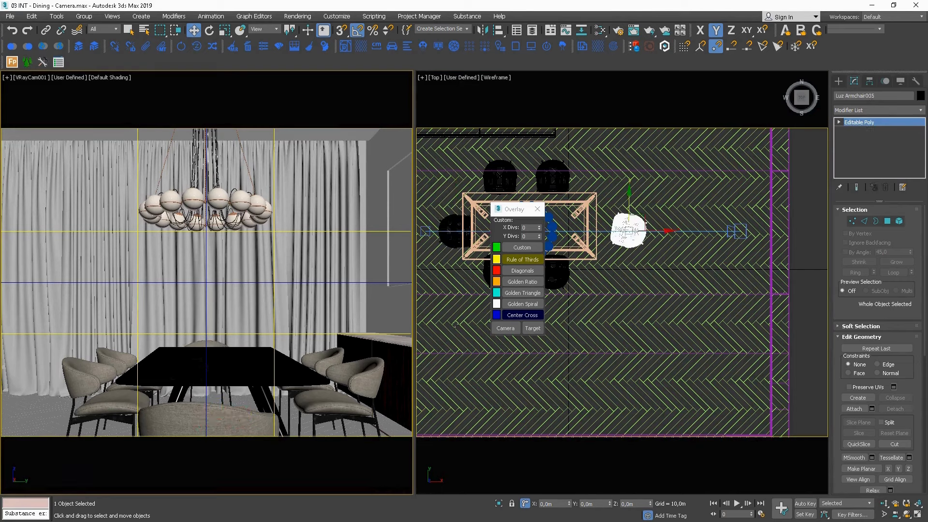
pyautogui.moveTo(629, 199); pyautogui.dragTo(634, 204)
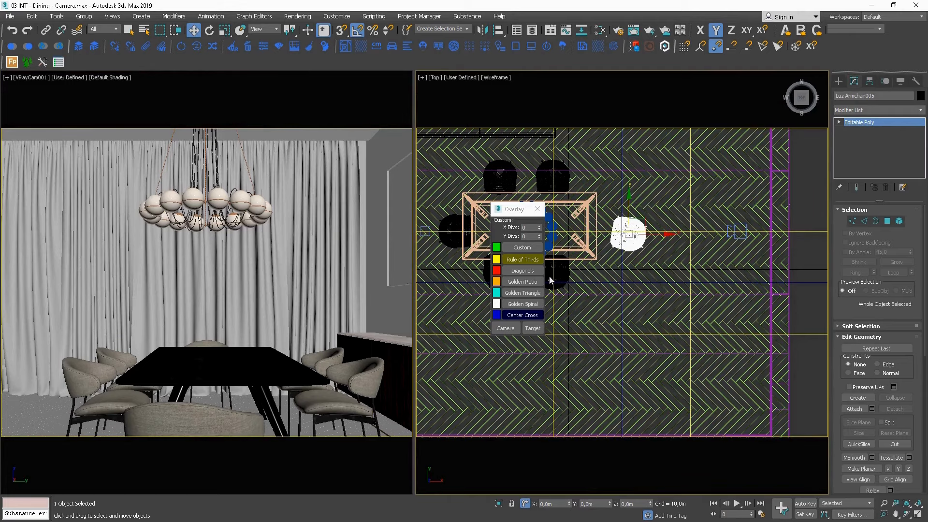
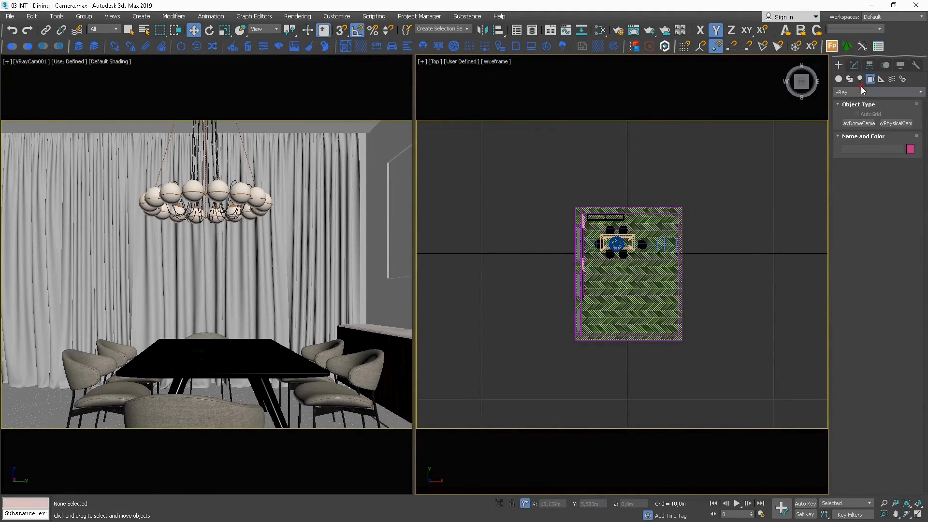
# Create a VRaySun in the top view, aimed diagonally from outside the window wall into the dining room, with a VRaySky environment map.
pyautogui.click(860, 91)
pyautogui.click(860, 78)
pyautogui.click(860, 91)
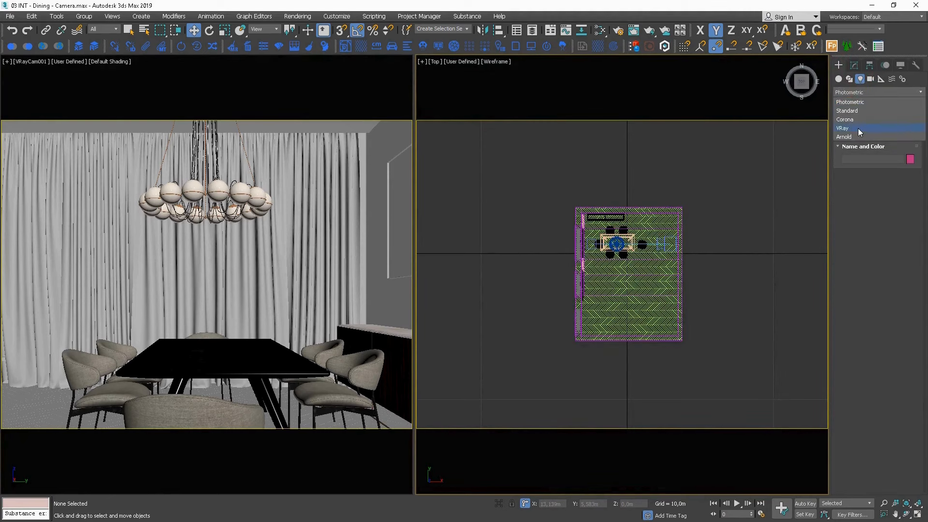
pyautogui.click(859, 128)
pyautogui.click(896, 133)
pyautogui.moveTo(484, 367); pyautogui.dragTo(608, 239)
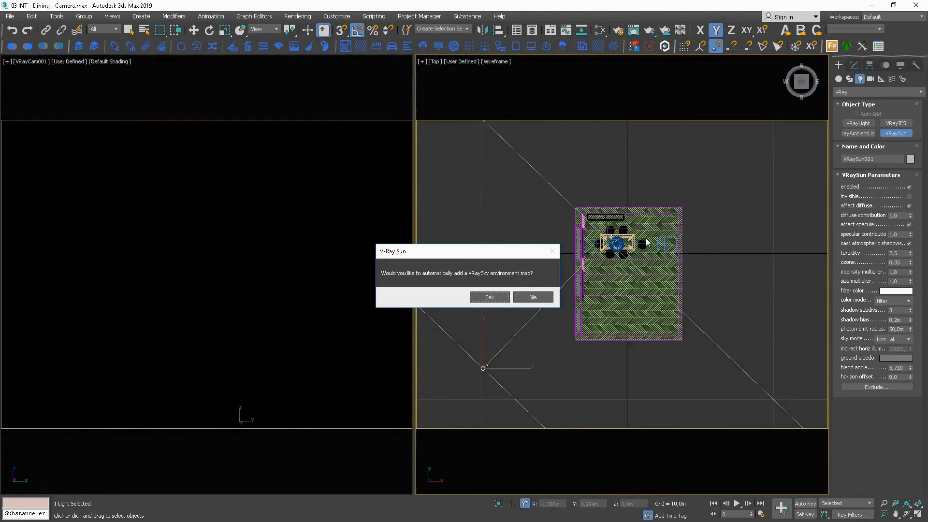
pyautogui.click(489, 297)
# Reposition the sun source diagonally outside the window wall in the top view, farther from the room.
pyautogui.moveTo(502, 305); pyautogui.dragTo(505, 292, button='middle')
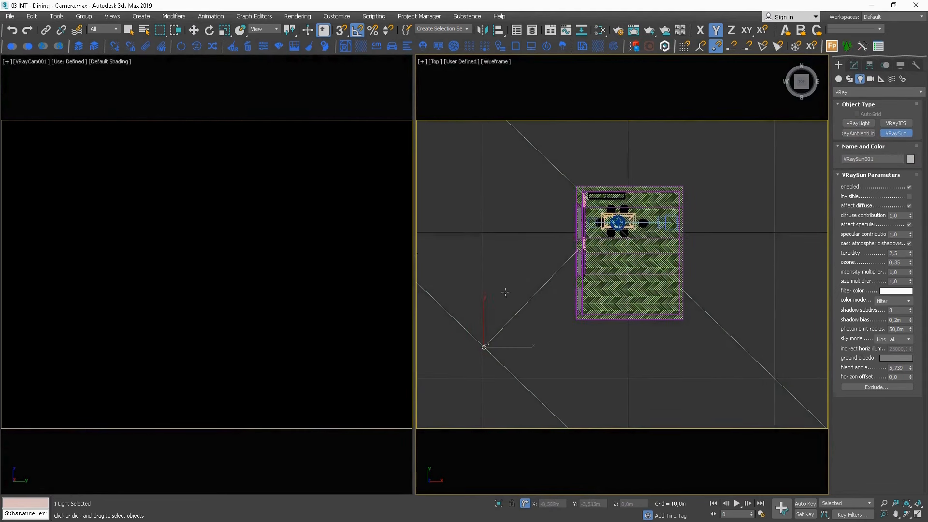
pyautogui.scroll(-3, 506, 298)
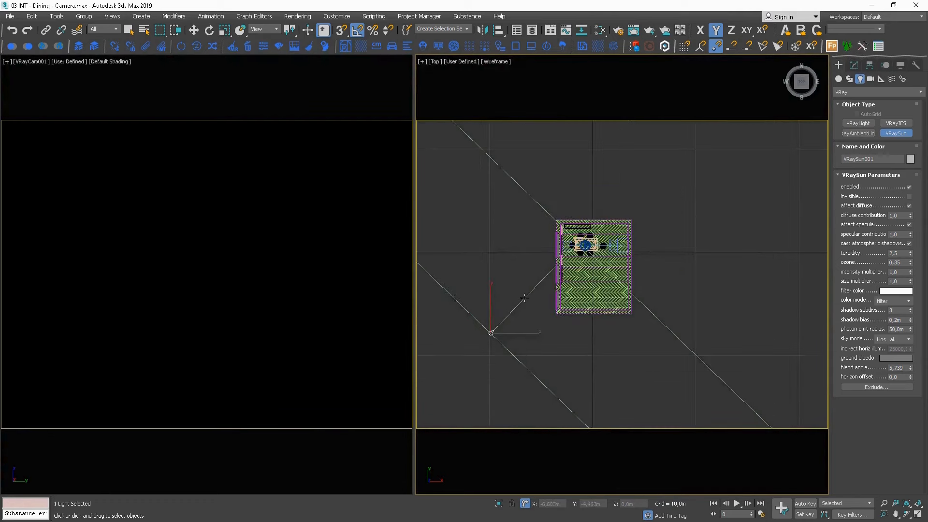
pyautogui.scroll(-2, 524, 298)
pyautogui.press('w')
pyautogui.moveTo(516, 307); pyautogui.dragTo(486, 373)
pyautogui.keyDown('alt'); pyautogui.moveTo(486, 374); pyautogui.dragTo(523, 320, button='middle'); pyautogui.keyUp('alt')
# Raise the sun source about 8,67 m above the room in the front view.
pyautogui.press('f')
pyautogui.scroll(-6, 523, 320)
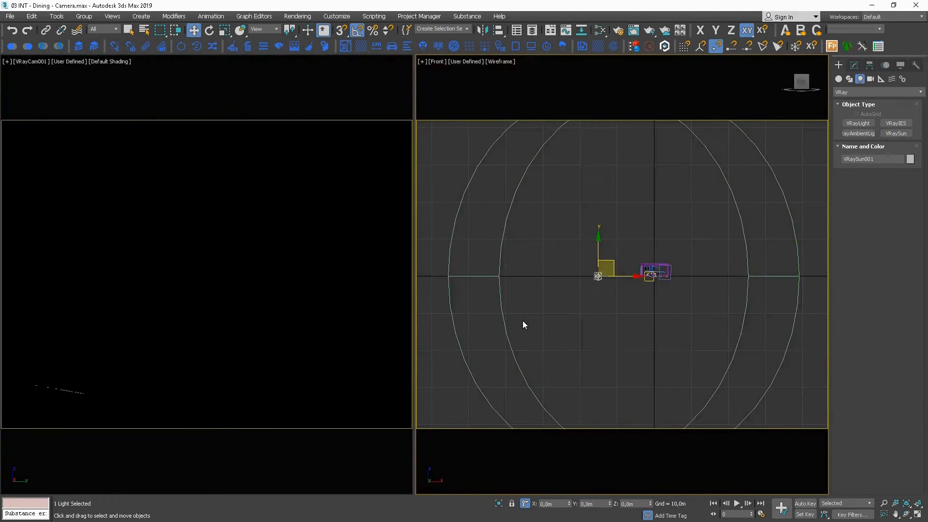
pyautogui.moveTo(577, 267); pyautogui.dragTo(578, 244)
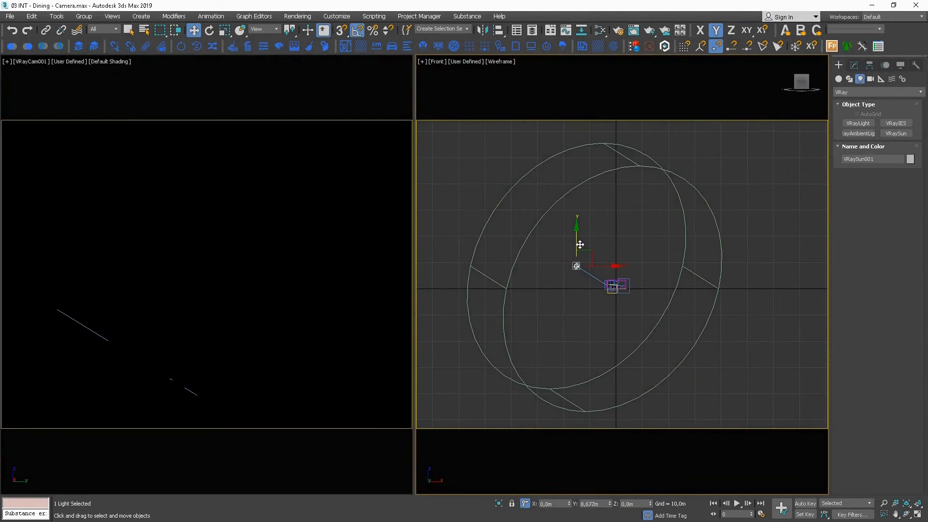
# Adjust the camera viewport's lighting display so the blacked-out room is shown brightly lit.
pyautogui.click(68, 61)
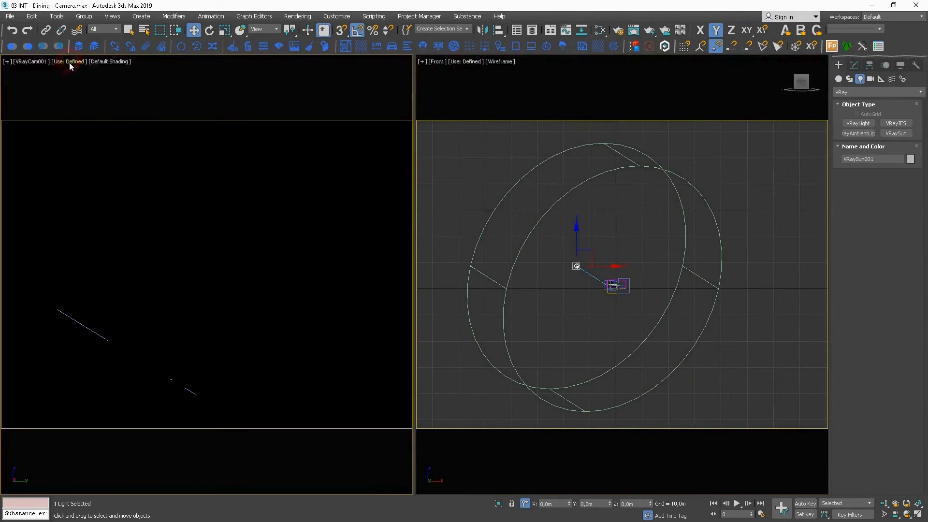
pyautogui.click(68, 61)
pyautogui.click(99, 83)
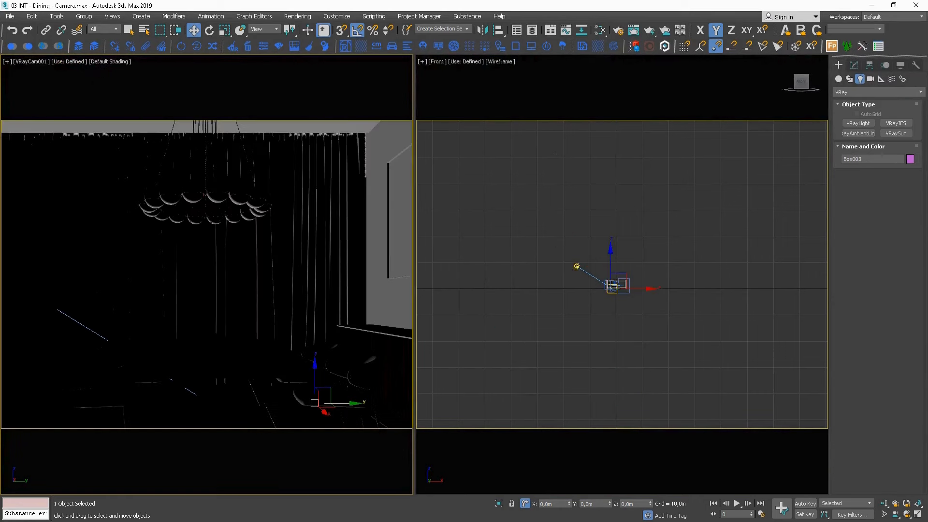
pyautogui.click(71, 62)
pyautogui.click(91, 80)
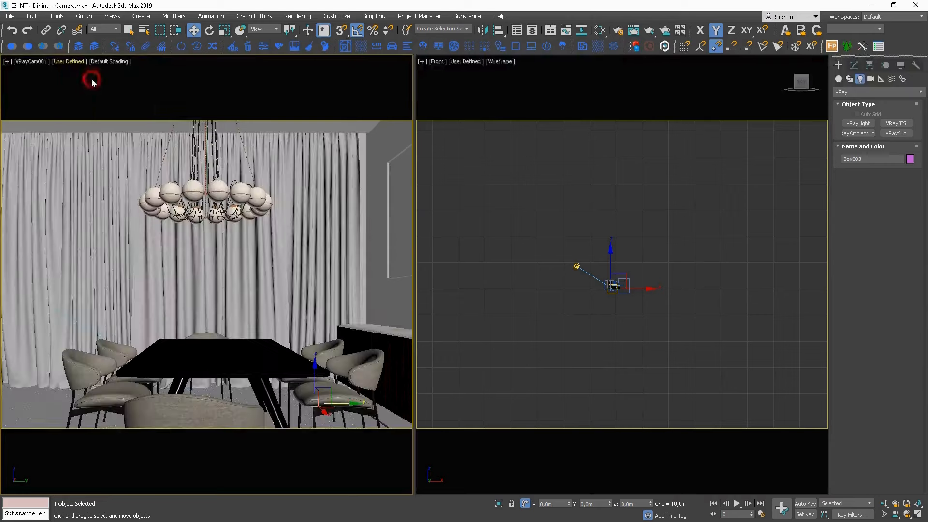
# Bring up the V-Ray frame buffer and start an interactive render of the camera view.
pyautogui.rightClick(295, 248)
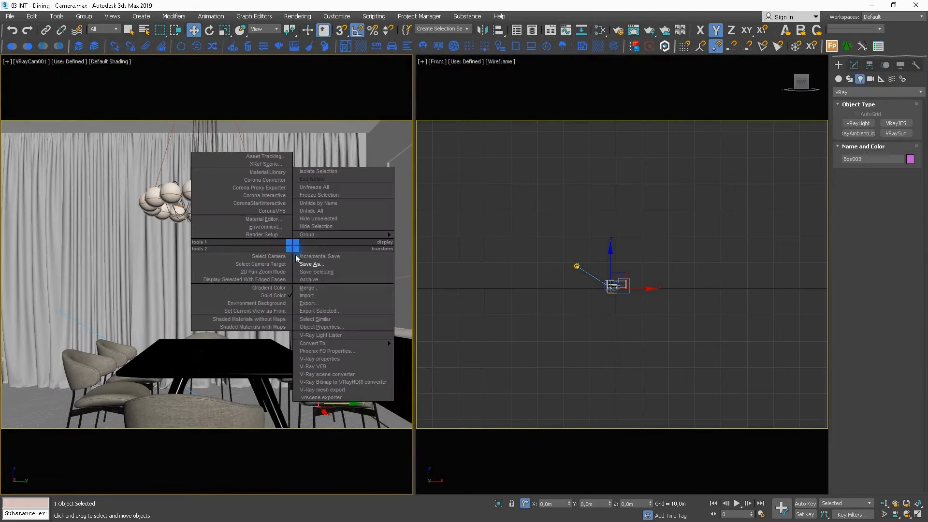
pyautogui.moveTo(323, 346)
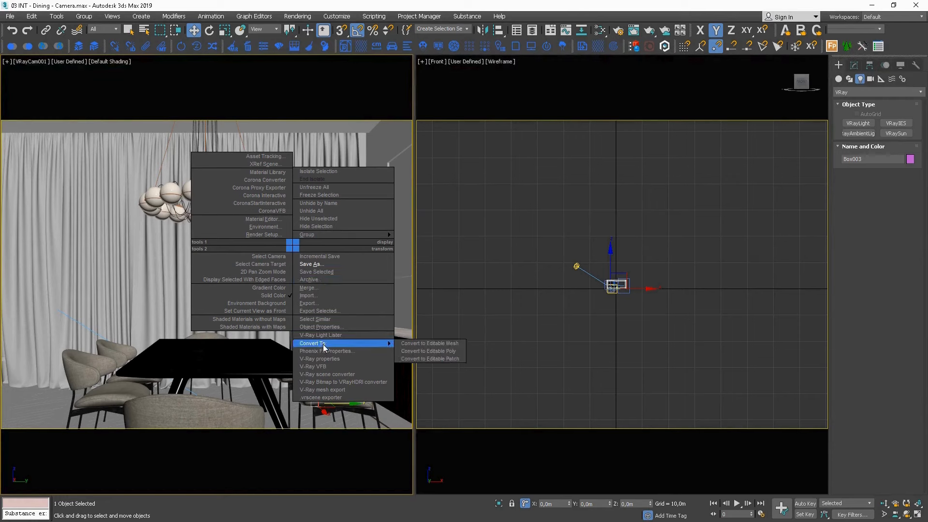
pyautogui.click(324, 366)
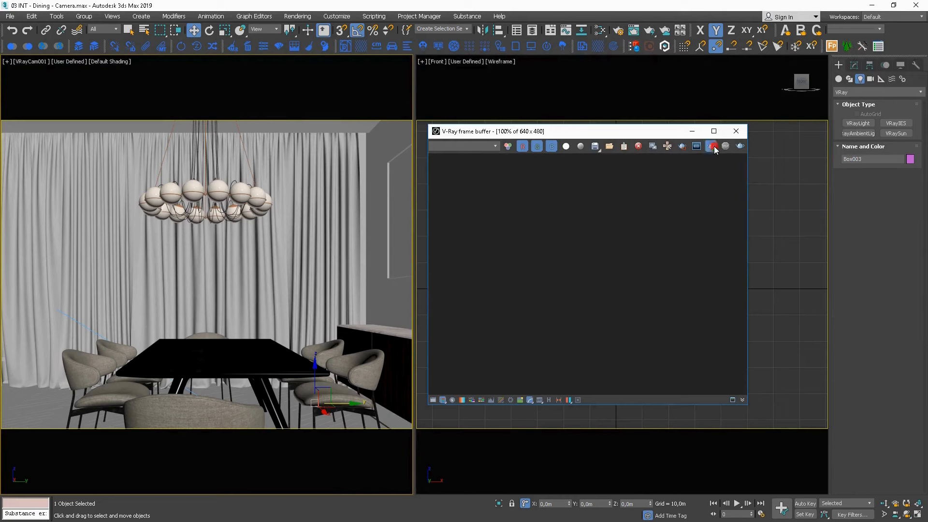
pyautogui.click(715, 146)
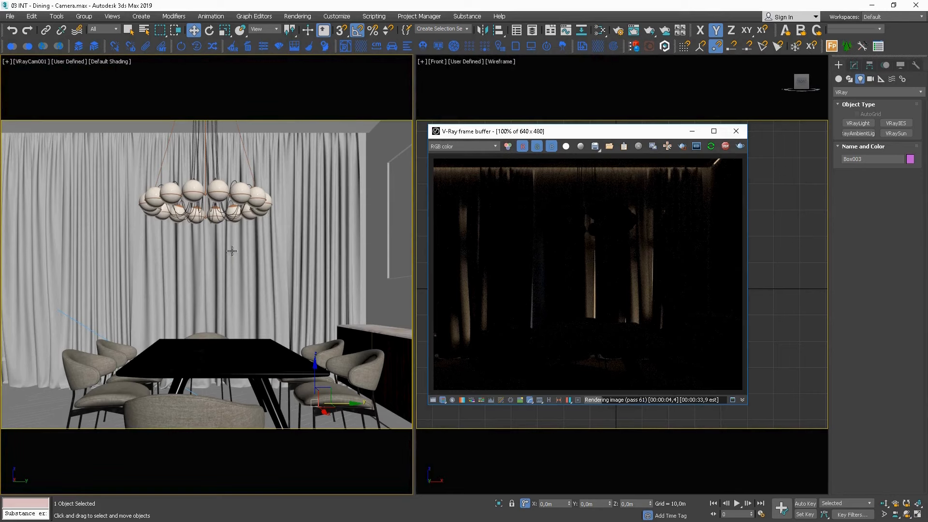
# Hide the two wide white curtains that cover the windows, leaving the narrow pink curtains in place.
pyautogui.click(224, 263)
pyautogui.press('F4')
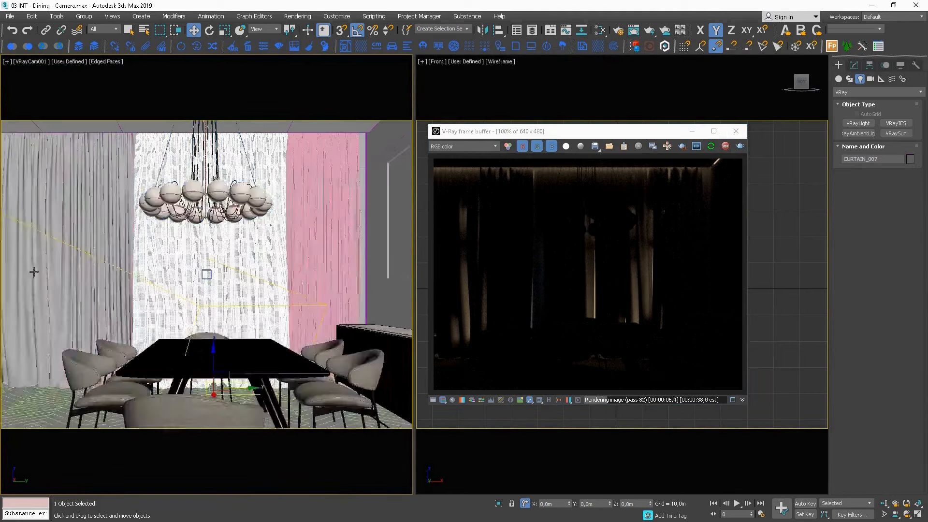
pyautogui.keyDown('ctrl'); pyautogui.click(28, 261); pyautogui.keyUp('ctrl')
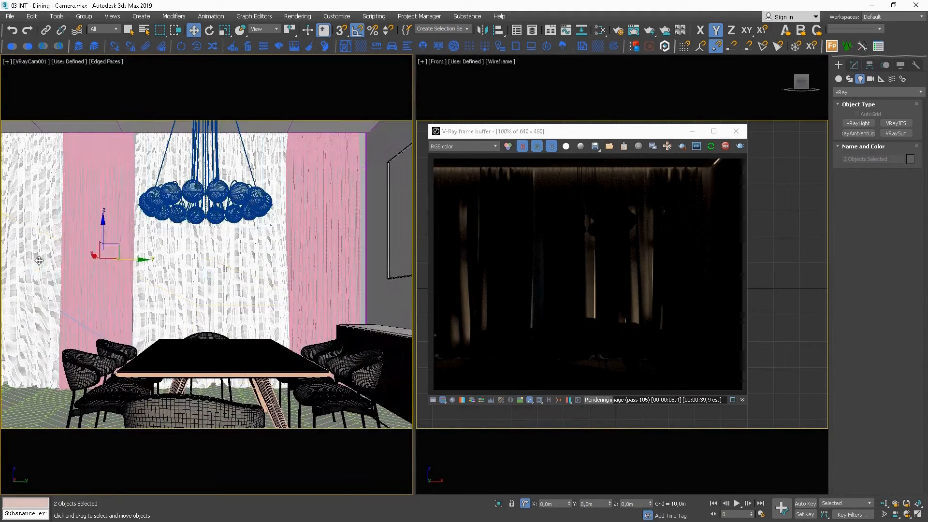
pyautogui.rightClick(101, 260)
pyautogui.click(59, 262)
pyautogui.rightClick(102, 263)
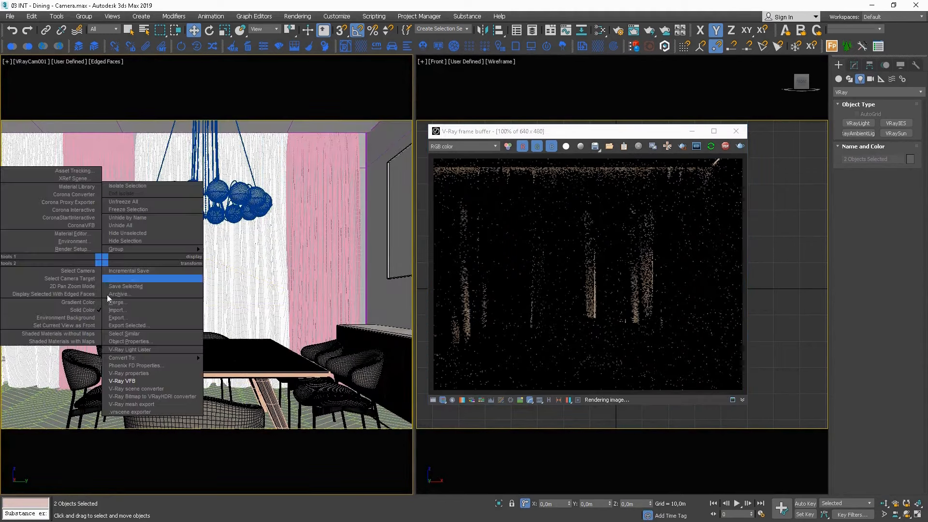
pyautogui.click(135, 240)
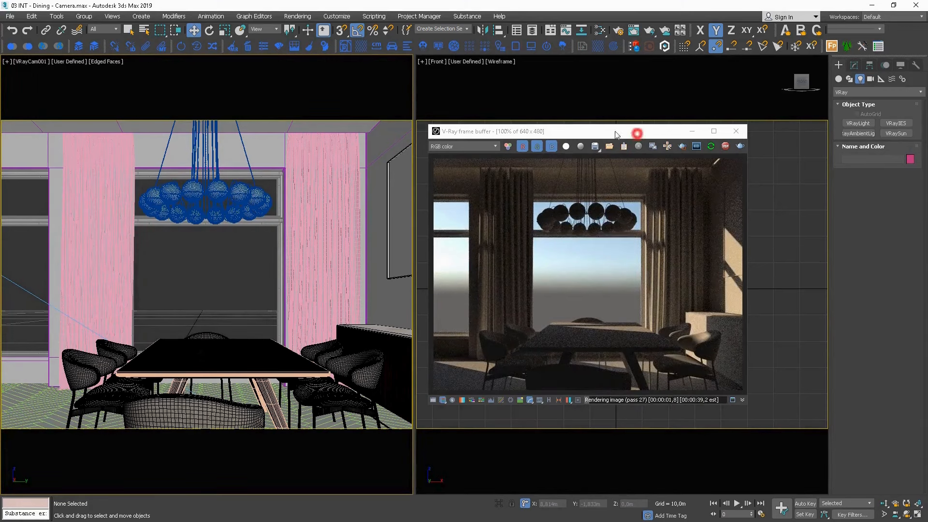
# Lock the rendered view to VRayCam001 in the render setup so that working in other viewports does not switch the interactive render.
pyautogui.moveTo(637, 136); pyautogui.dragTo(422, 115)
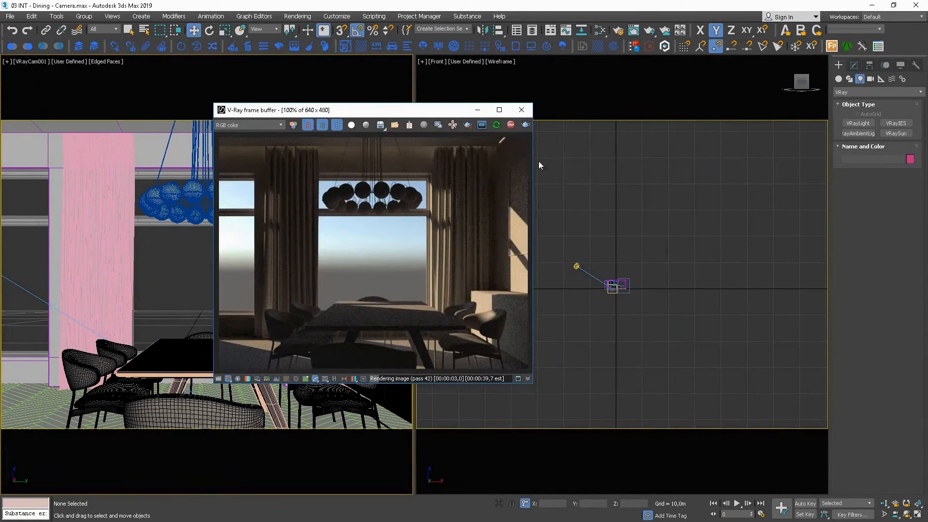
pyautogui.click(634, 230)
pyautogui.press('t')
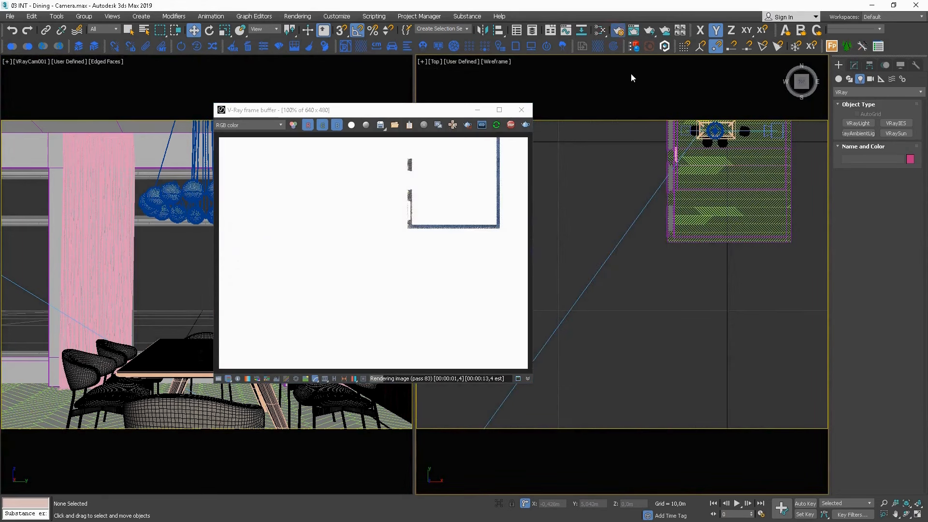
pyautogui.press('F10')
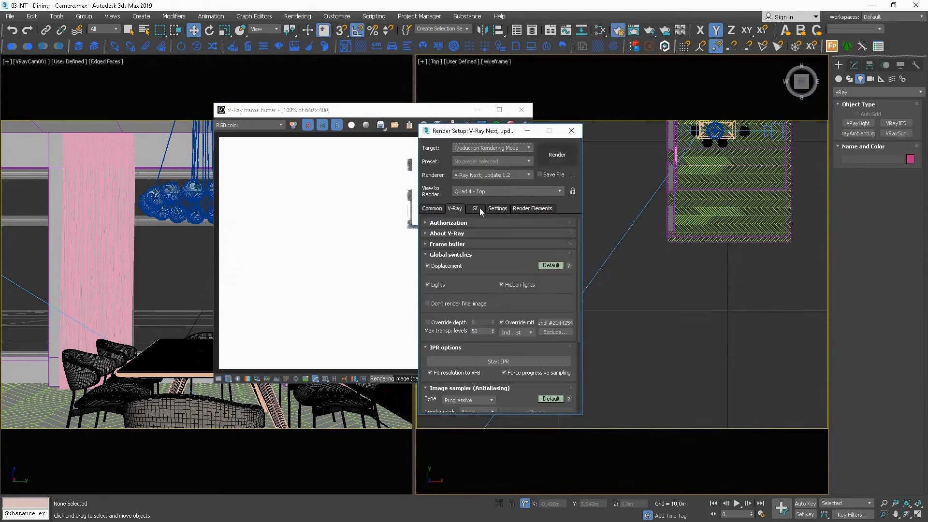
pyautogui.click(574, 192)
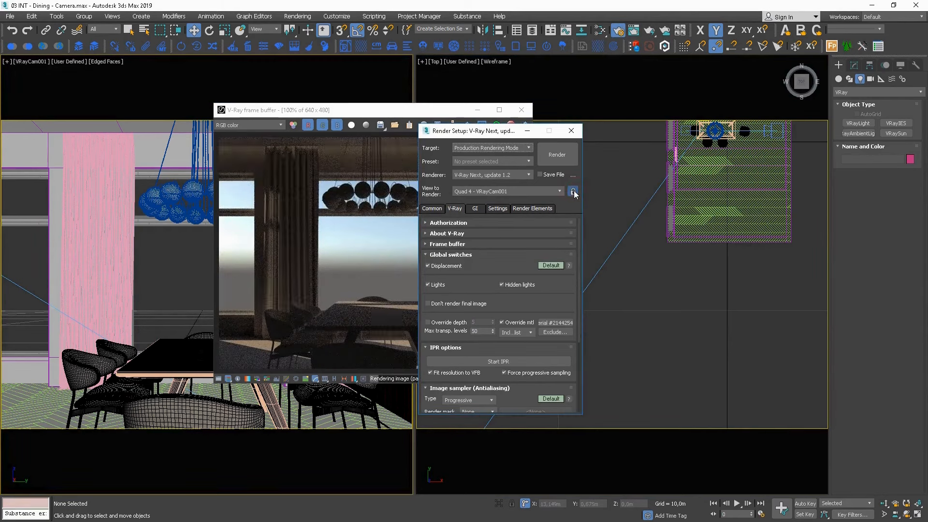
pyautogui.moveTo(478, 132); pyautogui.dragTo(673, 86)
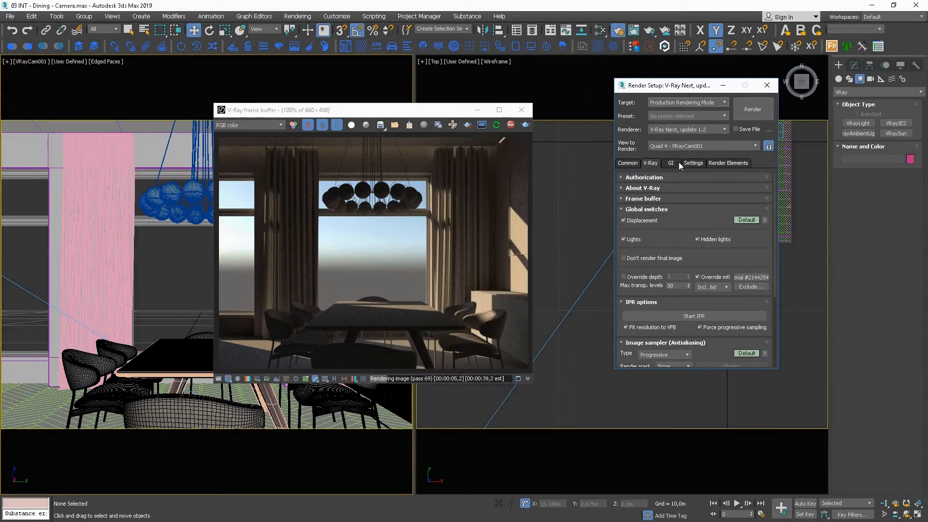
# Enable auto exposure and auto white balance in the V-Ray camera render settings.
pyautogui.click(627, 209)
pyautogui.click(627, 220)
pyautogui.click(628, 230)
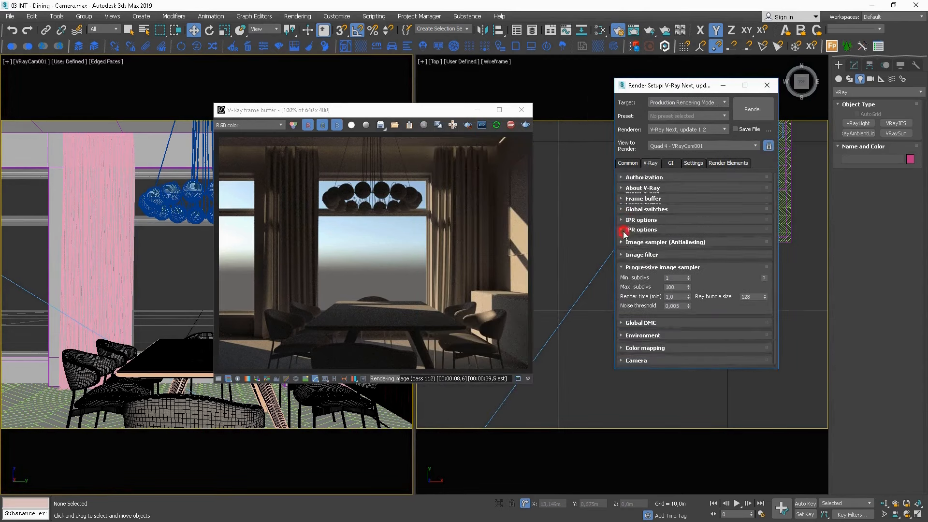
pyautogui.click(627, 241)
pyautogui.click(636, 337)
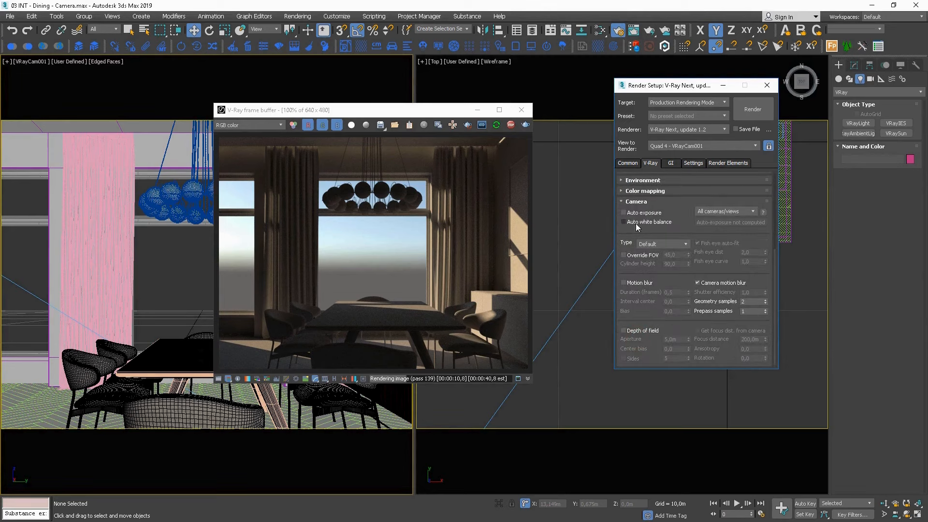
pyautogui.click(637, 212)
pyautogui.click(624, 222)
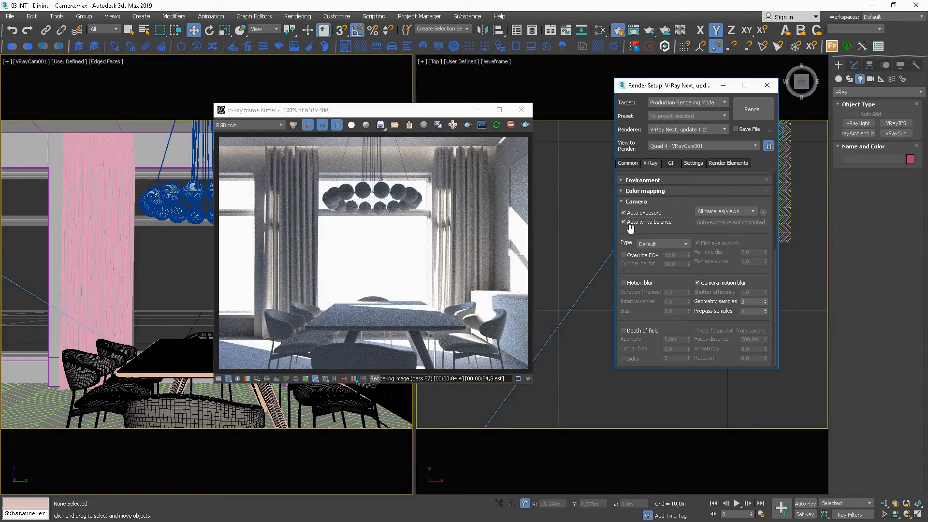
# Stop the interactive render and transfer the computed exposure and white balance to VRayCam001.
pyautogui.click(511, 124)
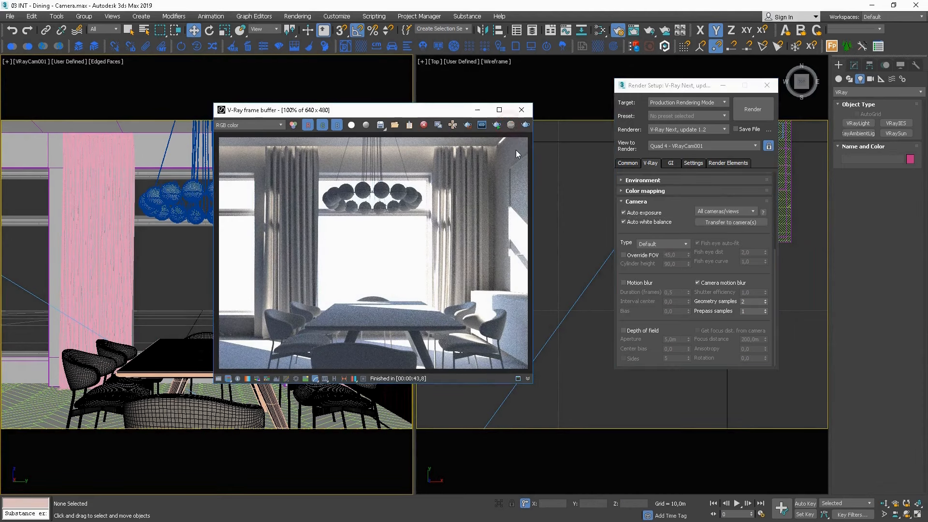
pyautogui.click(728, 223)
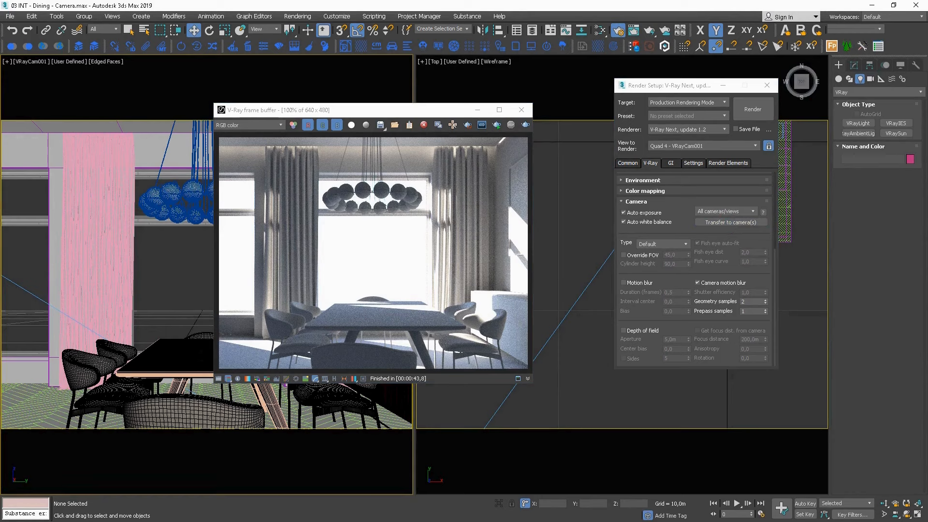
pyautogui.doubleClick(437, 174)
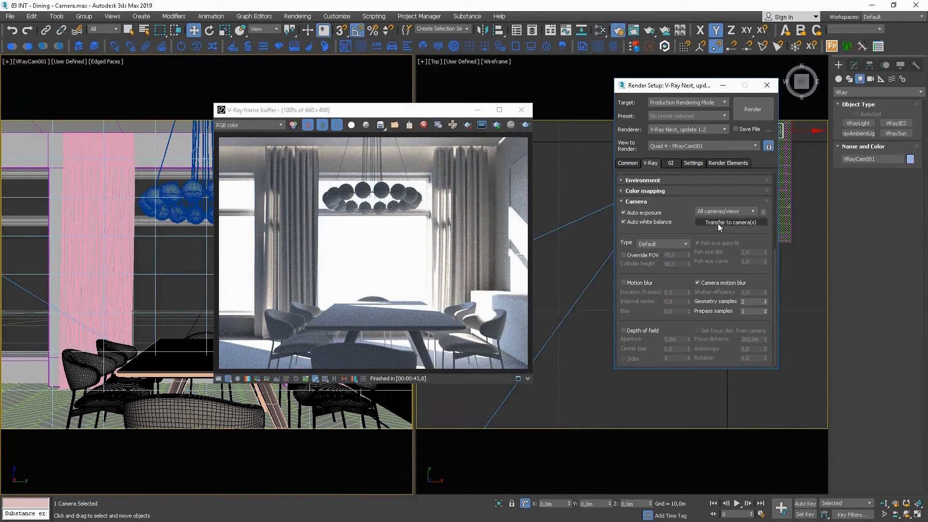
# Turn off auto exposure and auto white balance, close the render setup, and restart the interactive render.
pyautogui.click(624, 213)
pyautogui.click(623, 222)
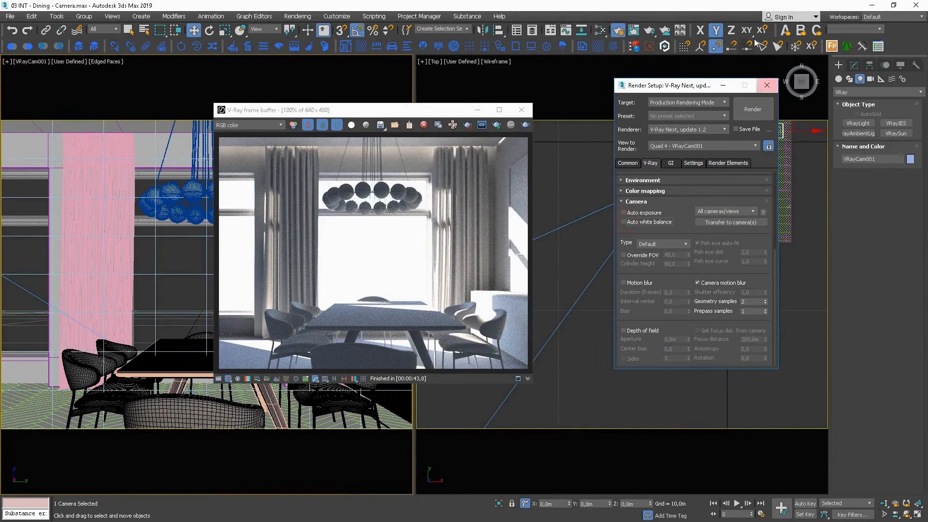
pyautogui.click(767, 86)
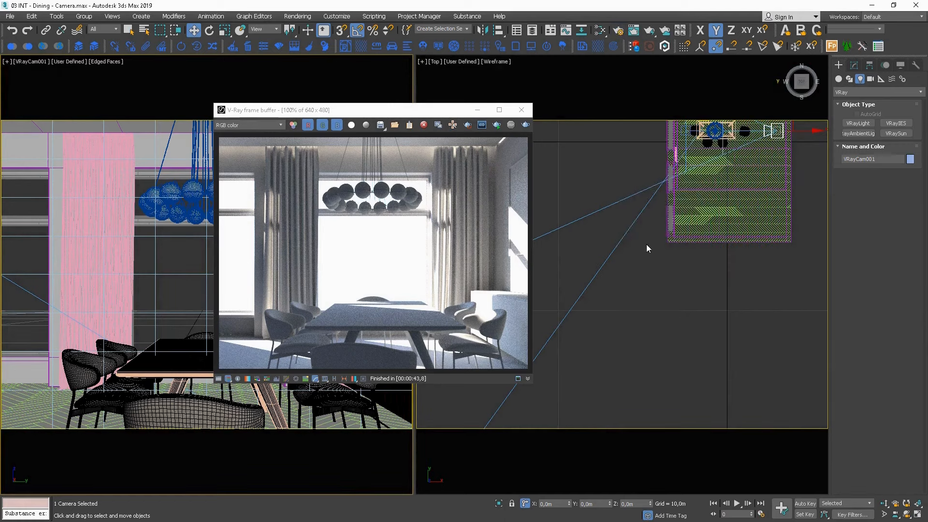
pyautogui.click(500, 124)
pyautogui.moveTo(425, 110); pyautogui.dragTo(372, 70)
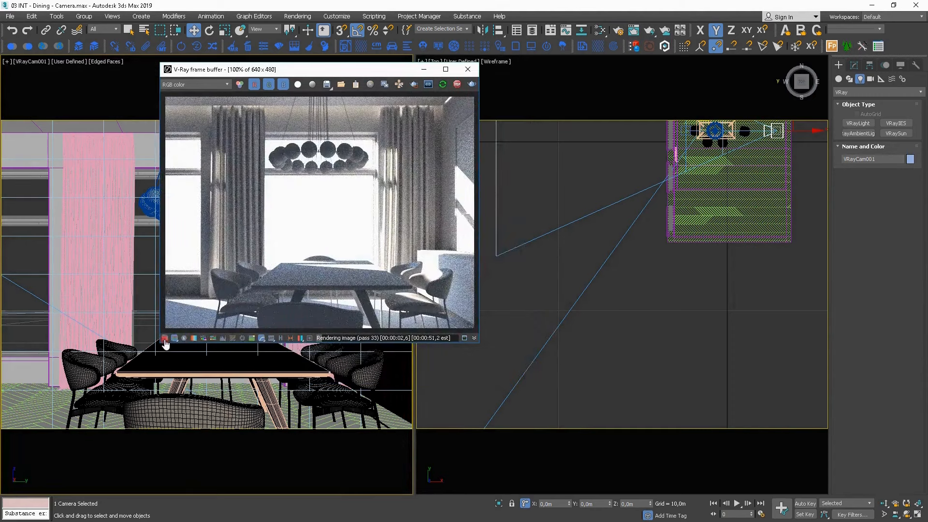
# Enable the frame buffer's Exposure and White Balance corrections, with Highlight Burn at 0,00 and Temperature at 8442.
pyautogui.click(165, 338)
pyautogui.click(486, 98)
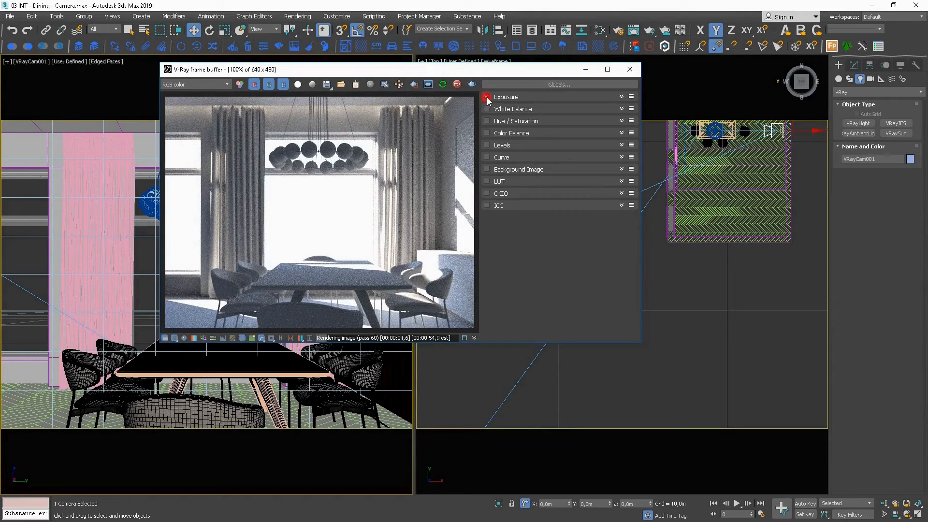
pyautogui.click(622, 96)
pyautogui.moveTo(613, 132); pyautogui.dragTo(486, 137)
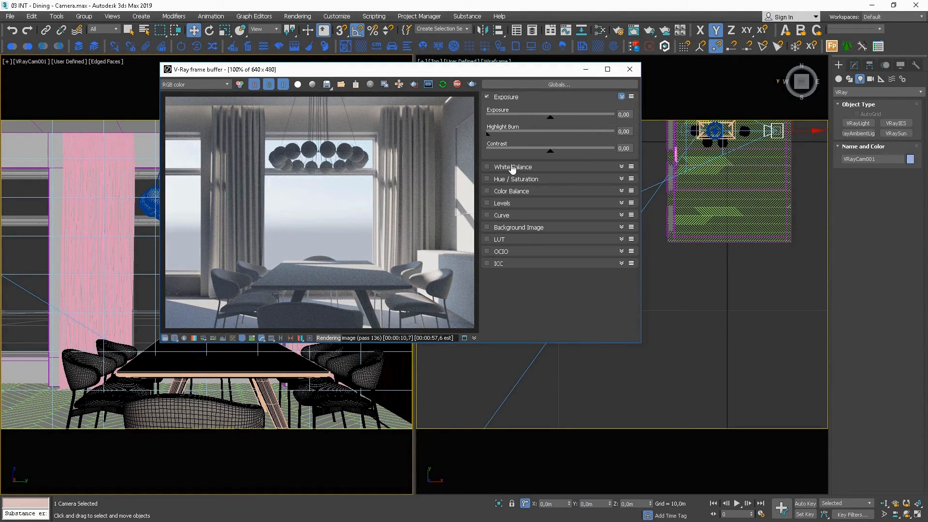
pyautogui.click(548, 167)
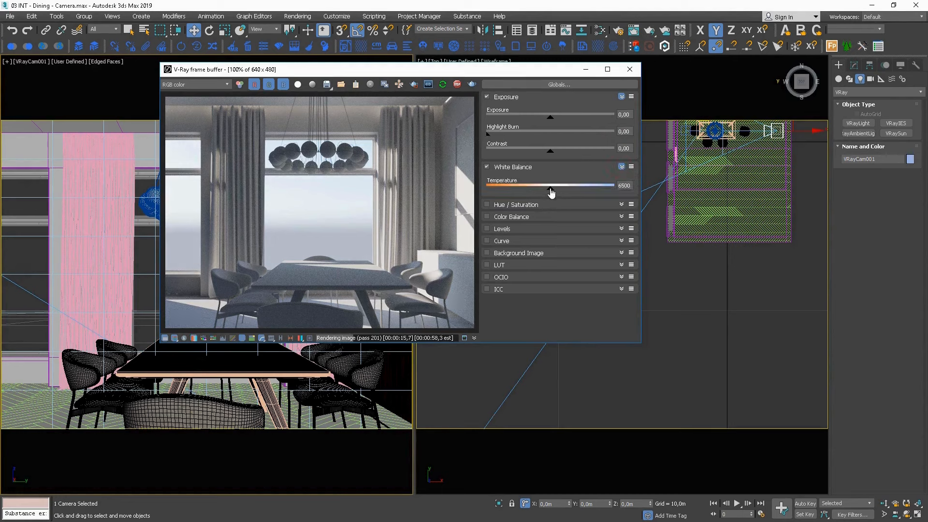
pyautogui.moveTo(551, 191); pyautogui.dragTo(588, 188)
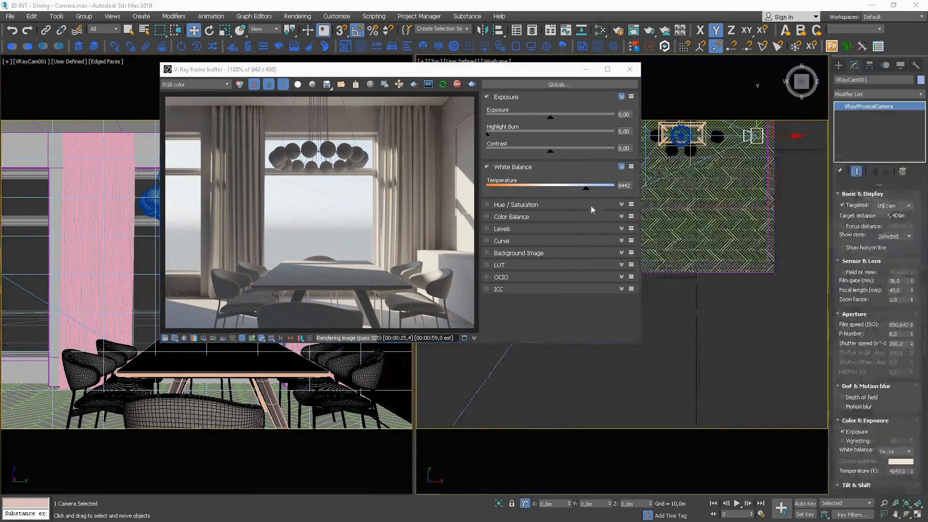
# Raise the frame buffer Exposure to 1,98 and lower VRaySun001 toward the horizon in the Front view.
pyautogui.moveTo(552, 118); pyautogui.dragTo(580, 116)
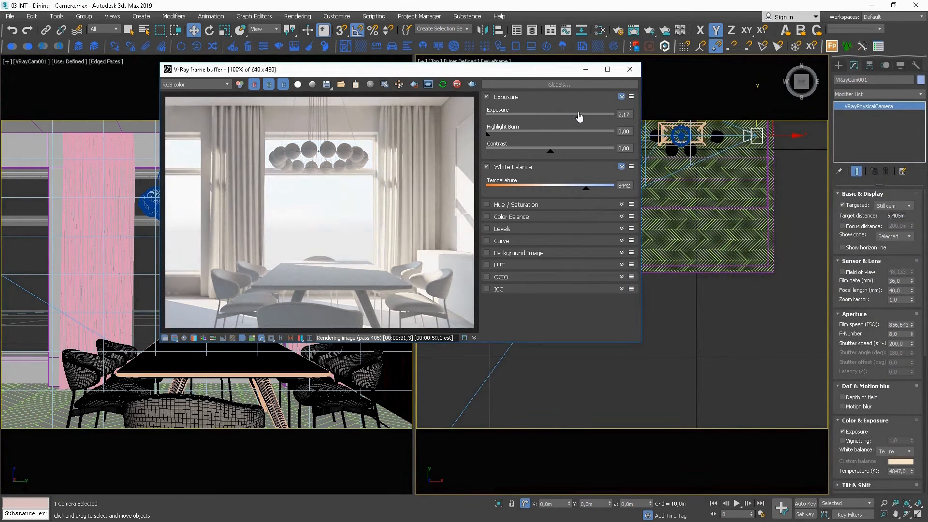
pyautogui.moveTo(686, 283); pyautogui.dragTo(755, 278, button='middle')
pyautogui.scroll(-2, 722, 274)
pyautogui.press('f')
pyautogui.press('z')
pyautogui.scroll(-4, 754, 278)
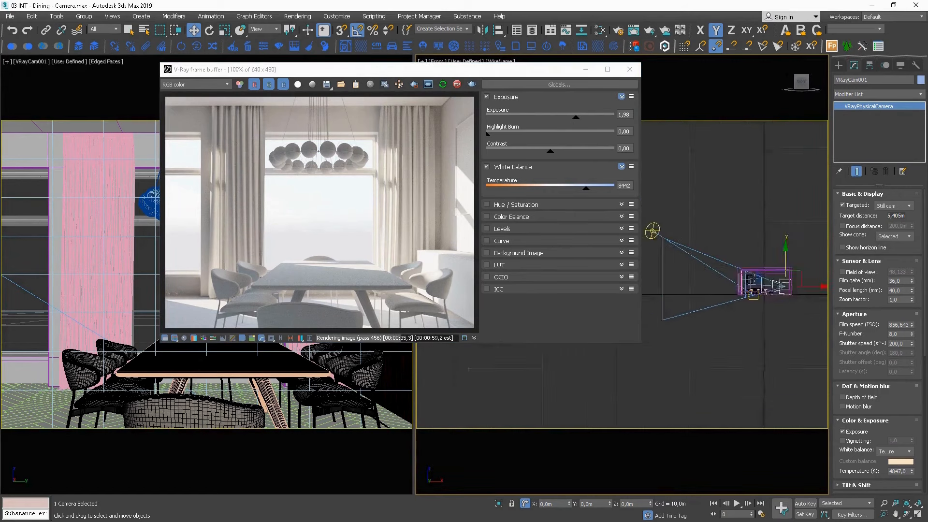
pyautogui.scroll(1, 683, 245)
pyautogui.click(683, 244)
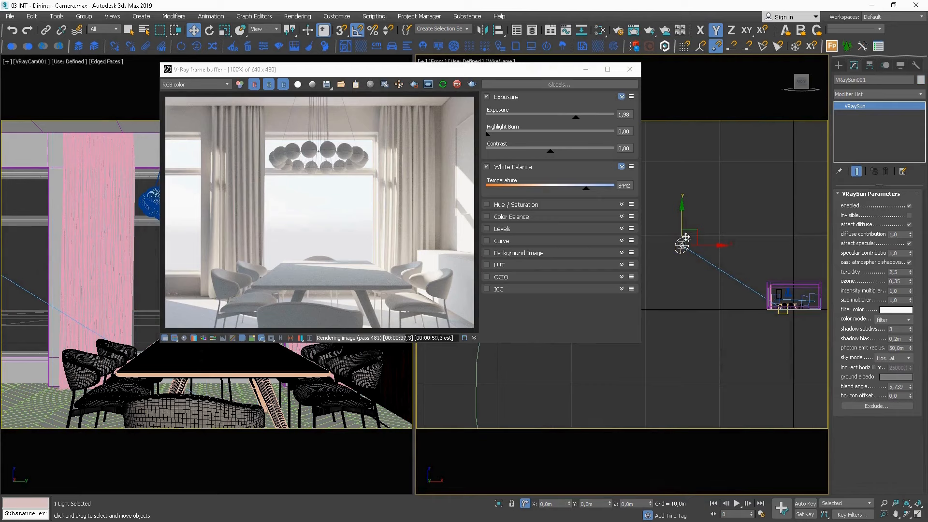
pyautogui.moveTo(683, 219); pyautogui.dragTo(682, 241)
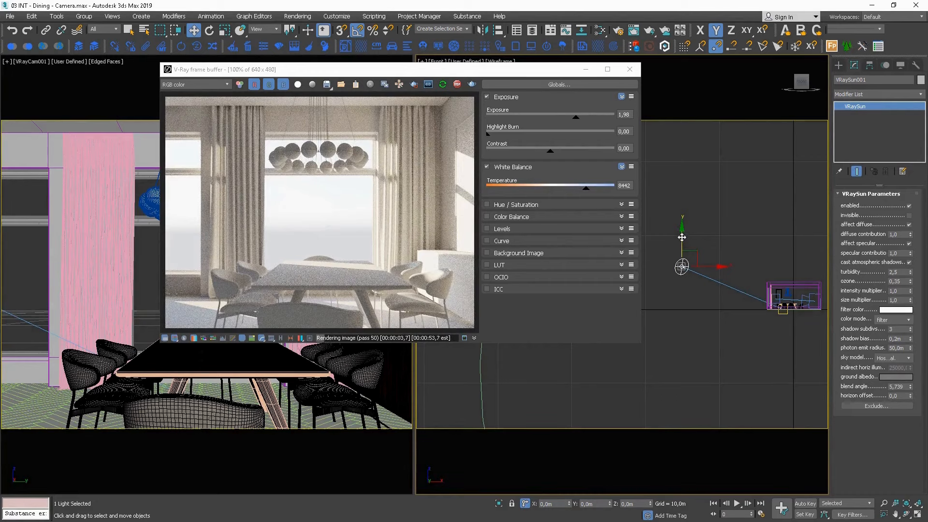
pyautogui.moveTo(682, 237); pyautogui.dragTo(682, 242)
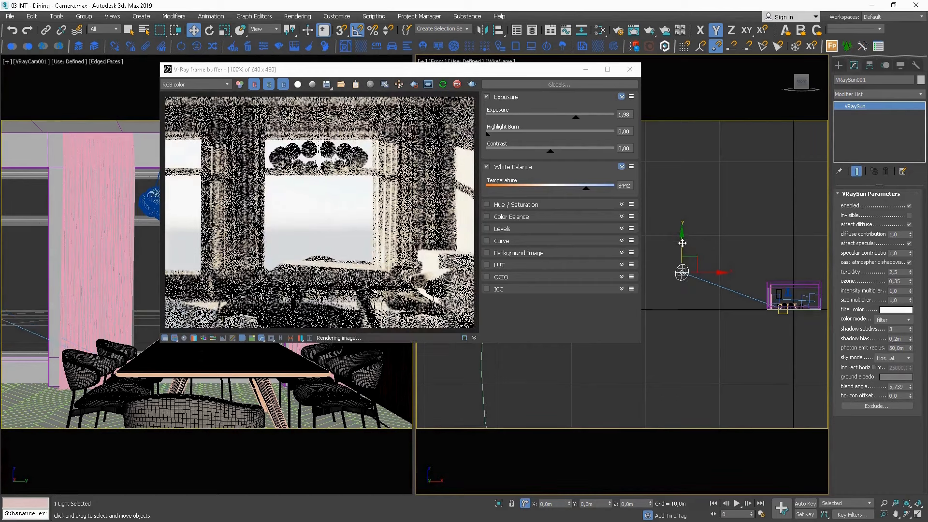
# Reposition VRaySun001 in the Top view, moving it farther from the room within the XY plane.
pyautogui.press('t')
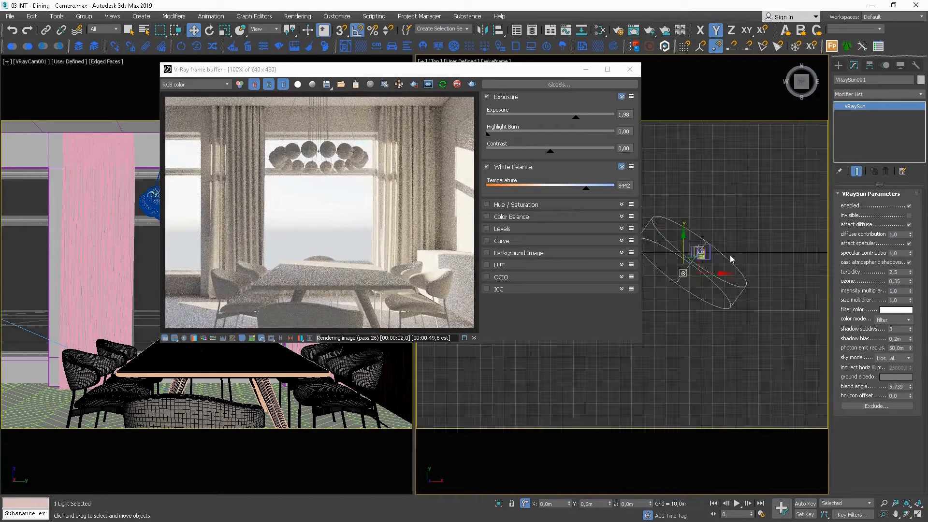
pyautogui.scroll(3, 688, 267)
pyautogui.moveTo(673, 281); pyautogui.dragTo(704, 287, button='middle')
pyautogui.scroll(1, 703, 287)
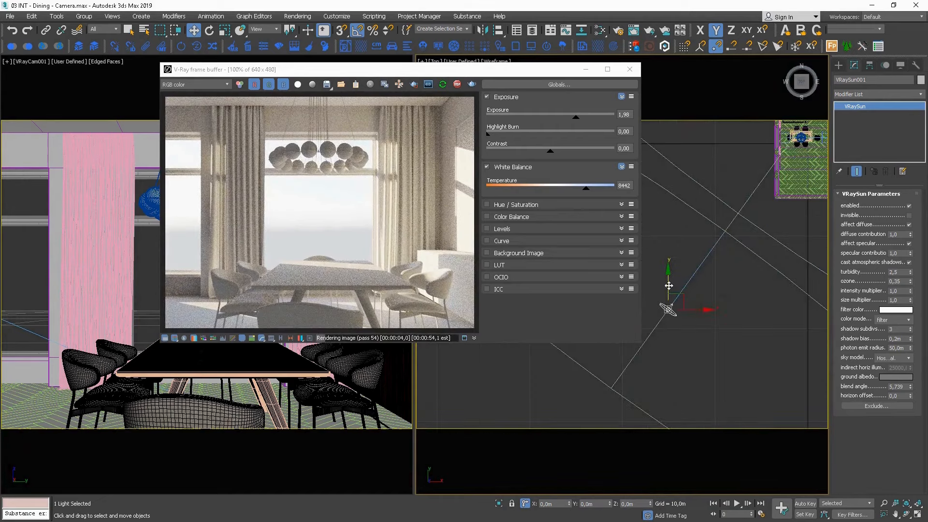
pyautogui.moveTo(669, 285)
pyautogui.mouseDown()
pyautogui.moveTo(669, 275)
pyautogui.moveTo(672, 286)
pyautogui.mouseUp()
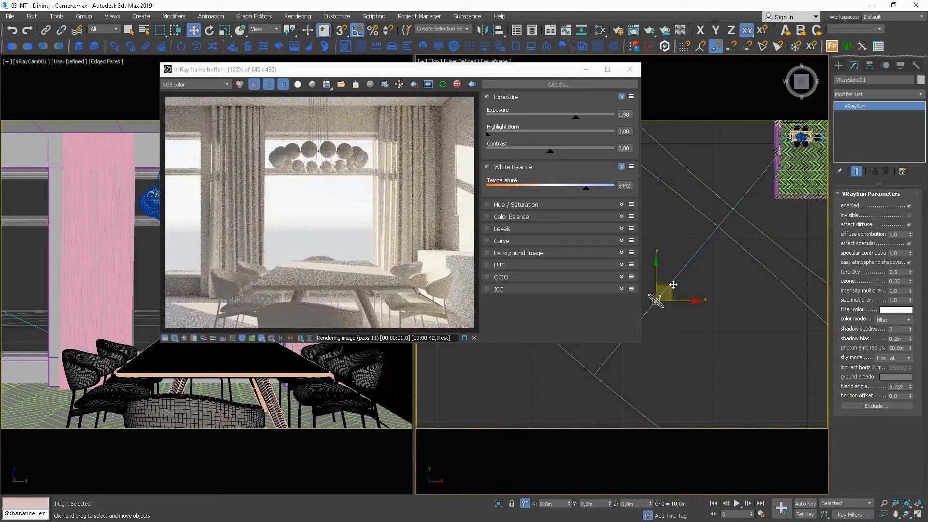
pyautogui.scroll(-3, 681, 288)
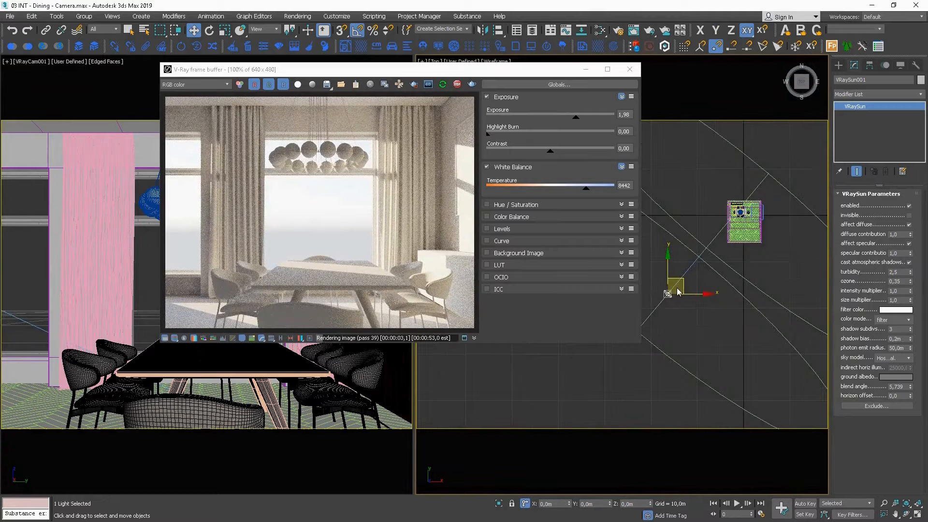
pyautogui.moveTo(680, 289); pyautogui.dragTo(666, 289)
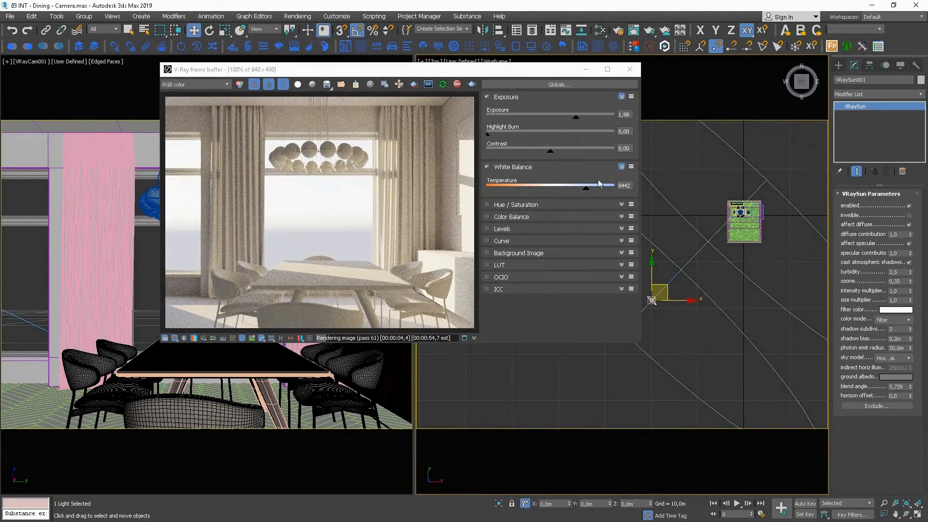
# Set the frame buffer's Exposure to 2,28, Highlight Burn to 0,05 and white balance Temperature to 8864.
pyautogui.moveTo(577, 118); pyautogui.dragTo(580, 122)
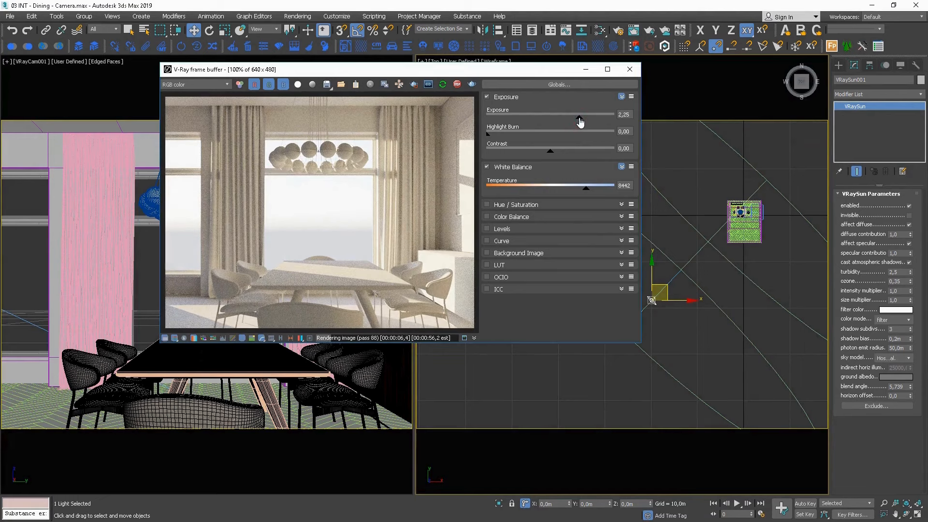
pyautogui.moveTo(487, 134); pyautogui.dragTo(508, 136)
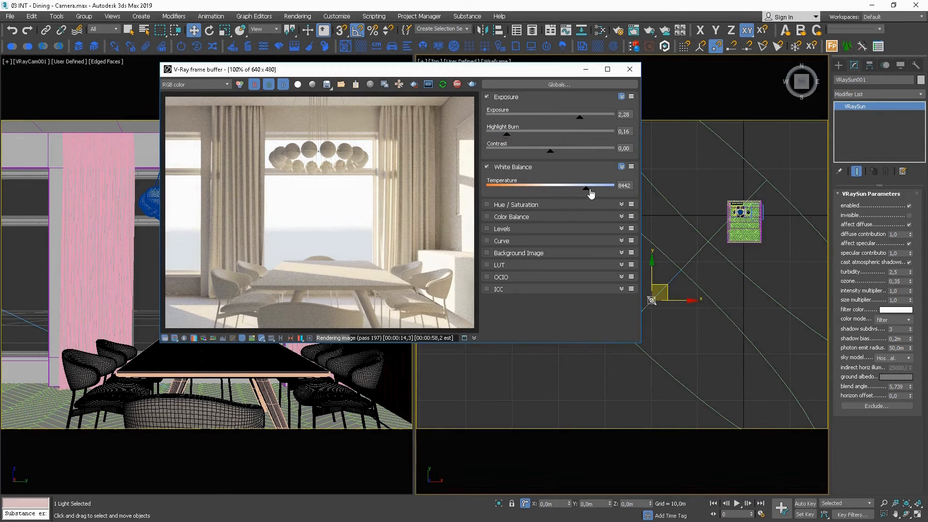
pyautogui.moveTo(589, 189); pyautogui.dragTo(596, 188)
pyautogui.moveTo(508, 138); pyautogui.dragTo(494, 138)
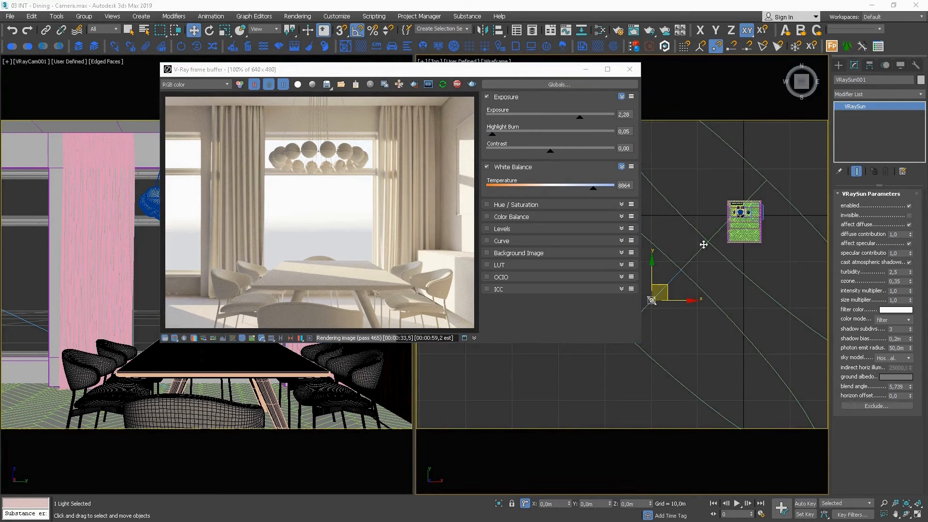
# Unhide all hidden objects in the scene.
pyautogui.rightClick(695, 186)
pyautogui.click(697, 166)
pyautogui.rightClick(695, 170)
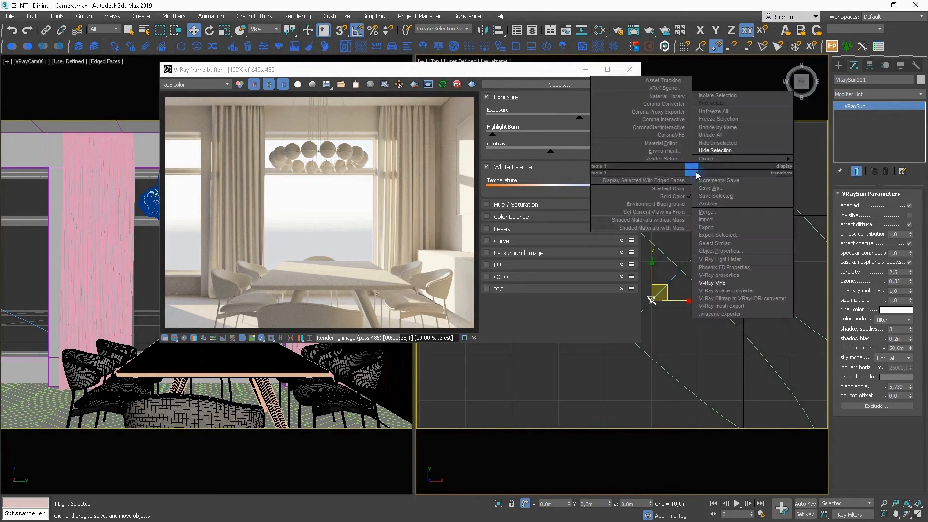
pyautogui.click(719, 137)
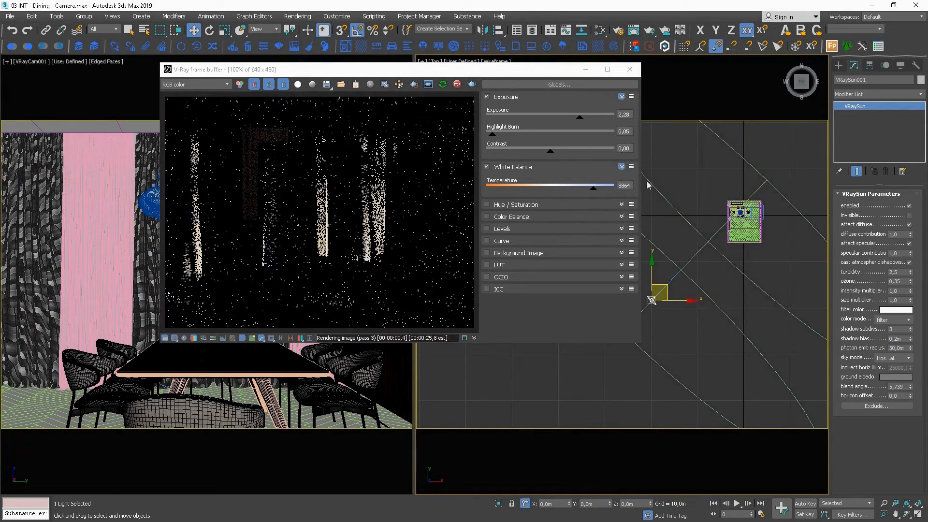
# Exclude CURTAIN_007 and CURTAIN_008 from V-Ray's global material override and close the render setup.
pyautogui.click(619, 32)
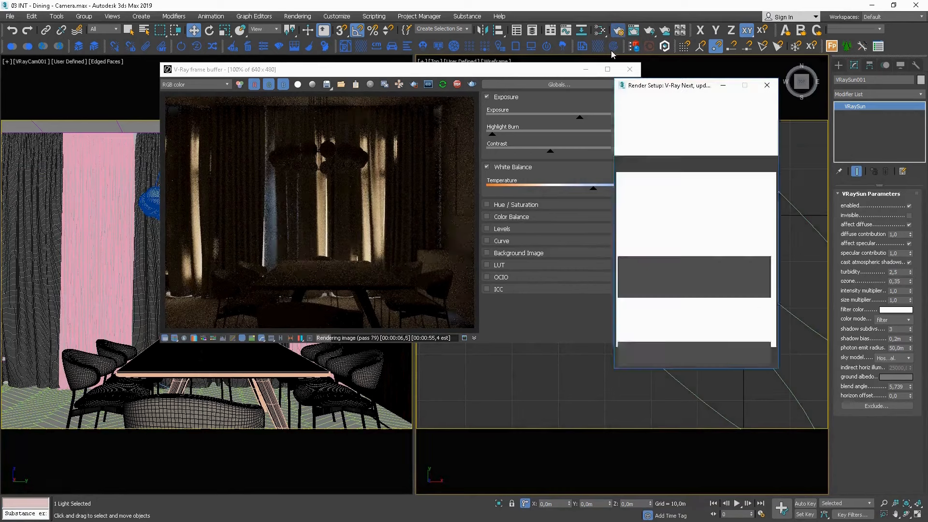
pyautogui.click(41, 225)
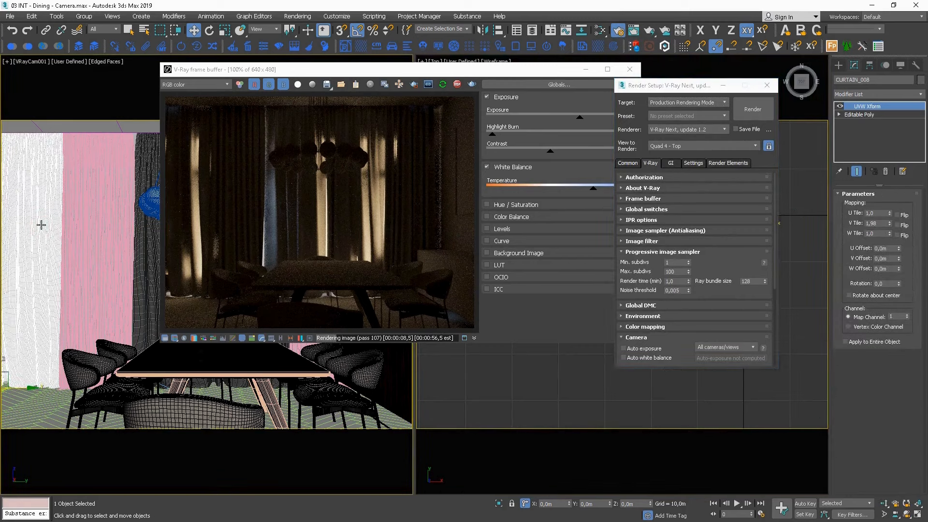
pyautogui.click(145, 287)
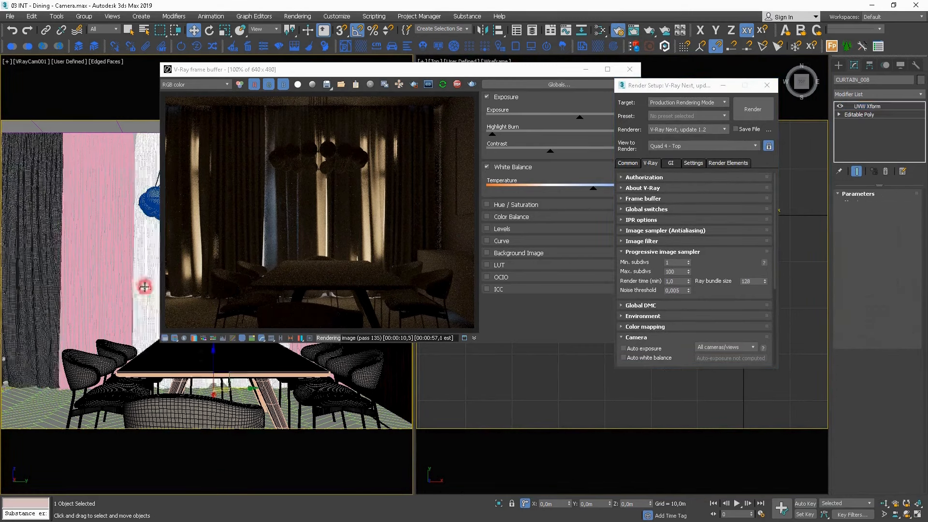
pyautogui.click(646, 209)
pyautogui.click(748, 286)
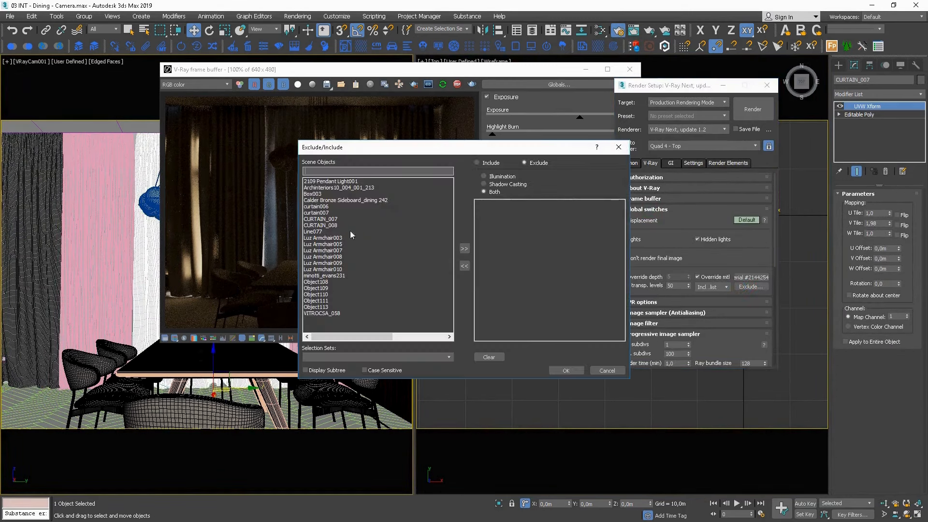
pyautogui.click(321, 219)
pyautogui.keyDown('ctrl'); pyautogui.click(324, 225); pyautogui.keyUp('ctrl')
pyautogui.click(465, 249)
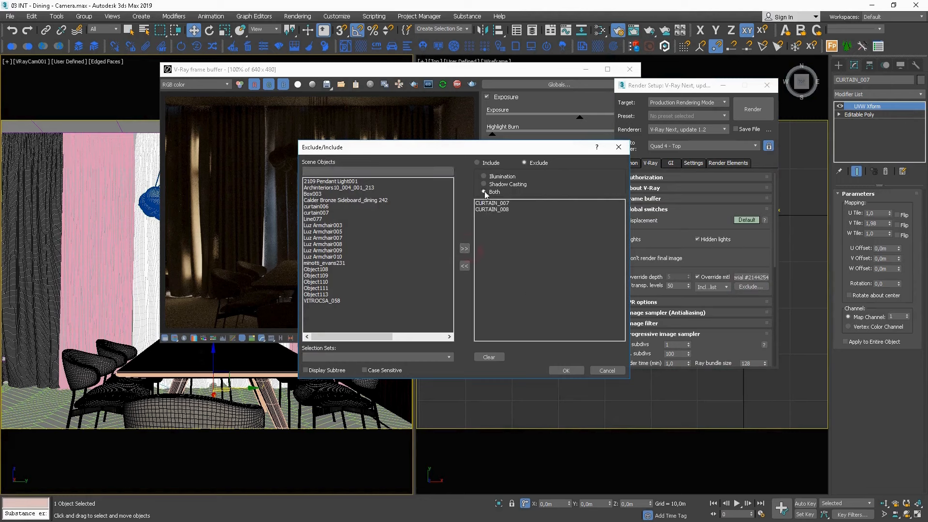
pyautogui.click(566, 370)
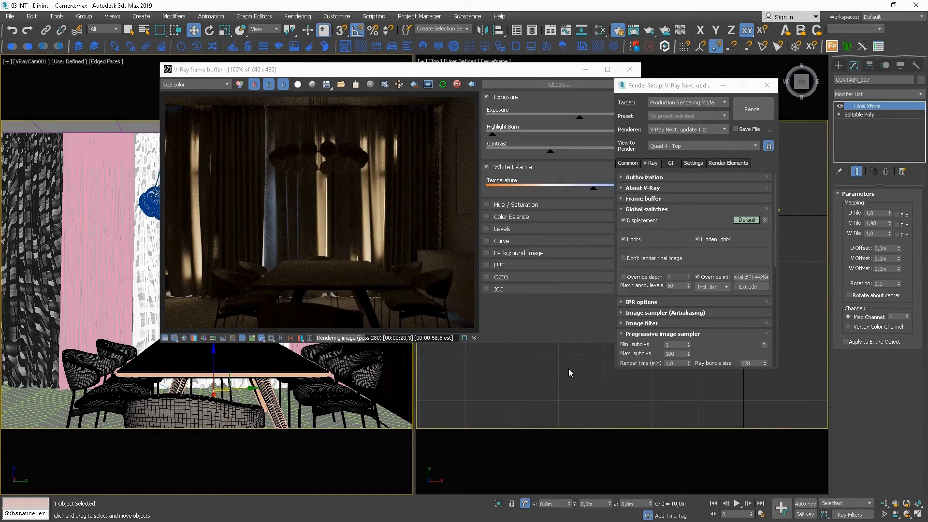
pyautogui.click(766, 87)
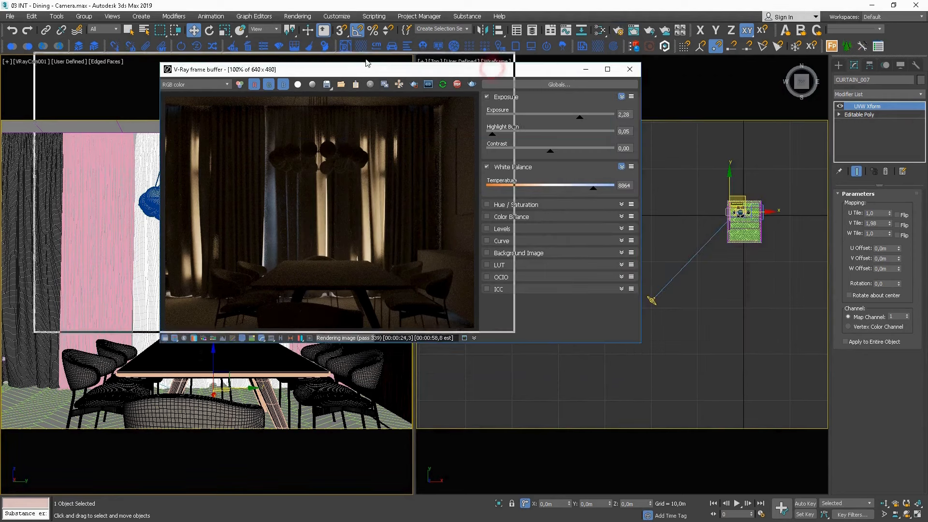
# Clear space for the Slate Material Editor, open it, and select the two unhidden curtains in front of the windows.
pyautogui.moveTo(495, 72); pyautogui.dragTo(337, 69)
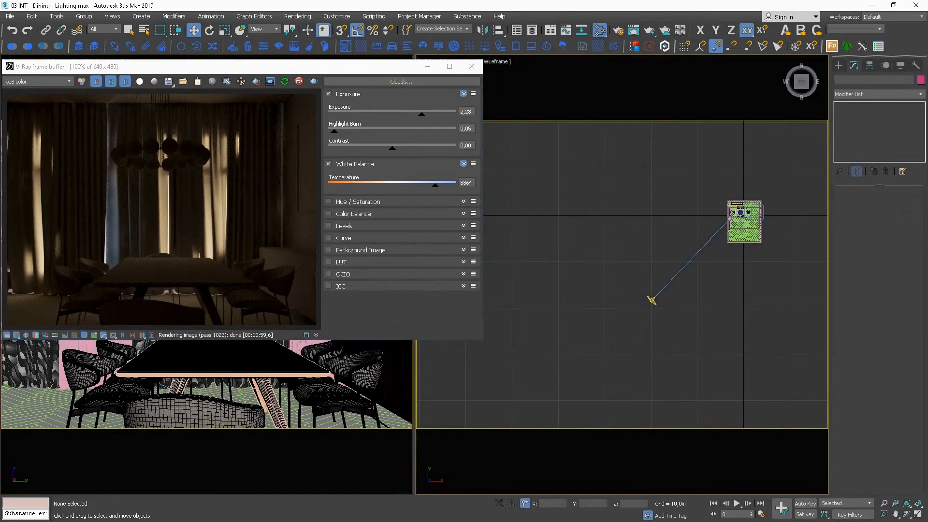
pyautogui.press('m')
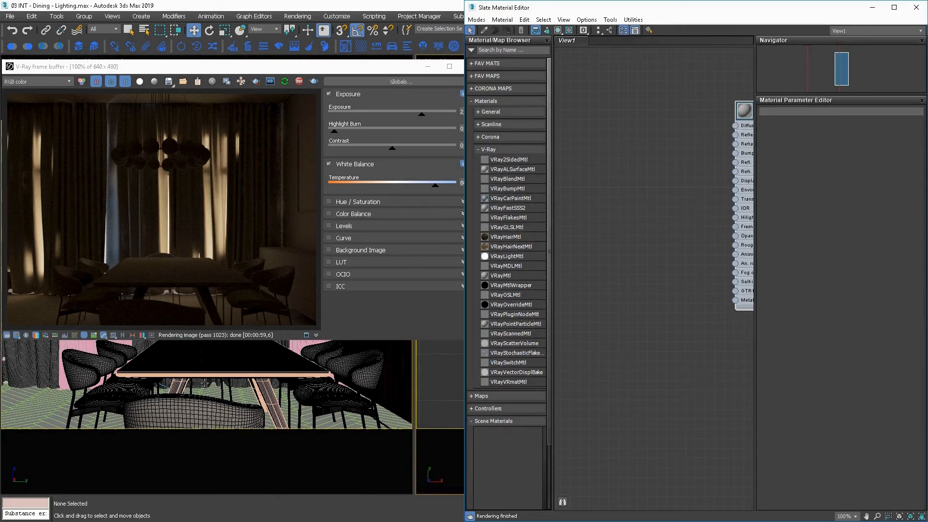
pyautogui.click(204, 382)
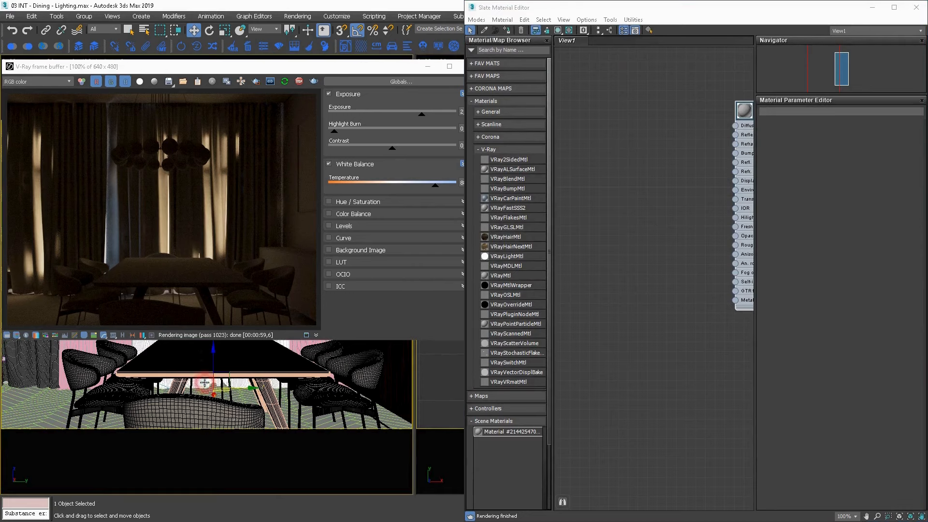
pyautogui.keyDown('ctrl'); pyautogui.click(45, 363); pyautogui.keyUp('ctrl')
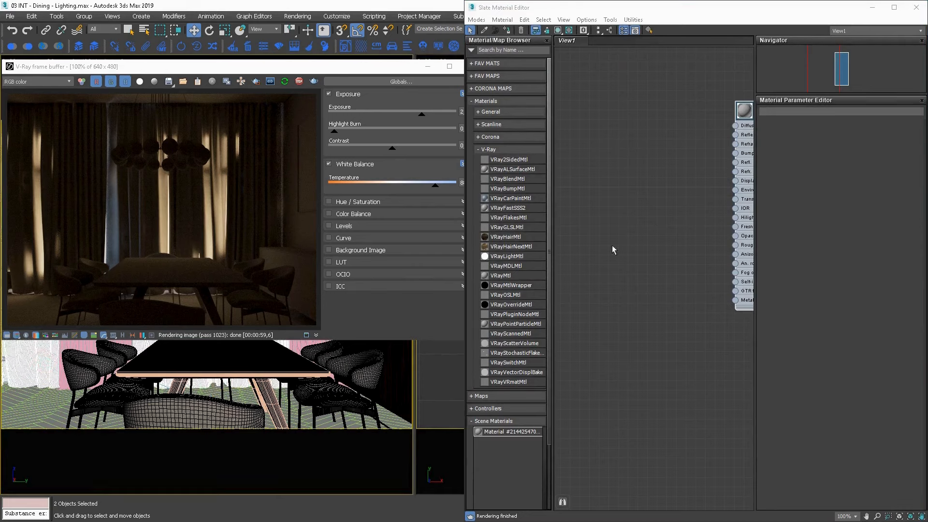
# Assign a new VRay2SidedMtl to the selected curtains and connect a new VRayMtl as its front material.
pyautogui.moveTo(613, 246); pyautogui.dragTo(775, 243, button='middle')
pyautogui.moveTo(639, 173); pyautogui.dragTo(691, 180)
pyautogui.click(505, 30)
pyautogui.moveTo(514, 276); pyautogui.dragTo(603, 182)
pyautogui.moveTo(628, 186); pyautogui.dragTo(649, 220, button='middle')
pyautogui.moveTo(721, 218); pyautogui.dragTo(700, 299)
pyautogui.moveTo(721, 305); pyautogui.dragTo(712, 276, button='middle')
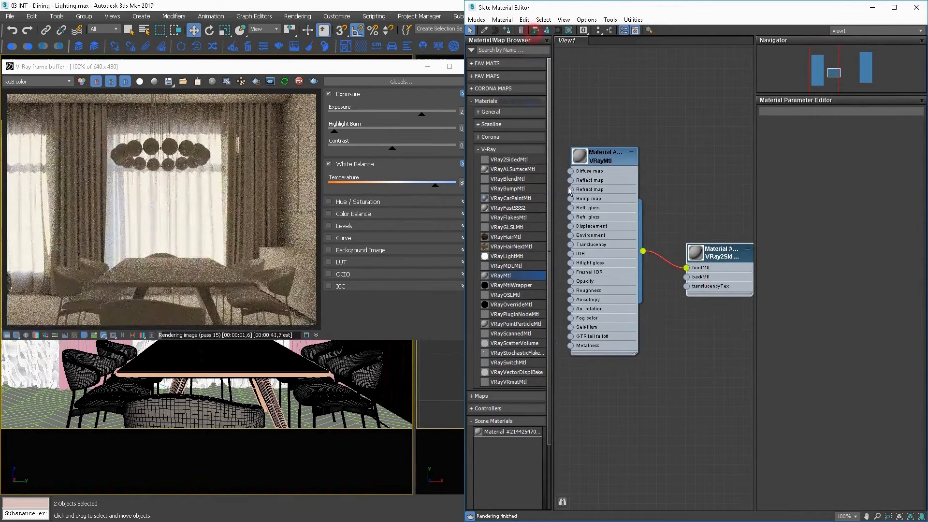
pyautogui.moveTo(605, 248); pyautogui.dragTo(596, 267)
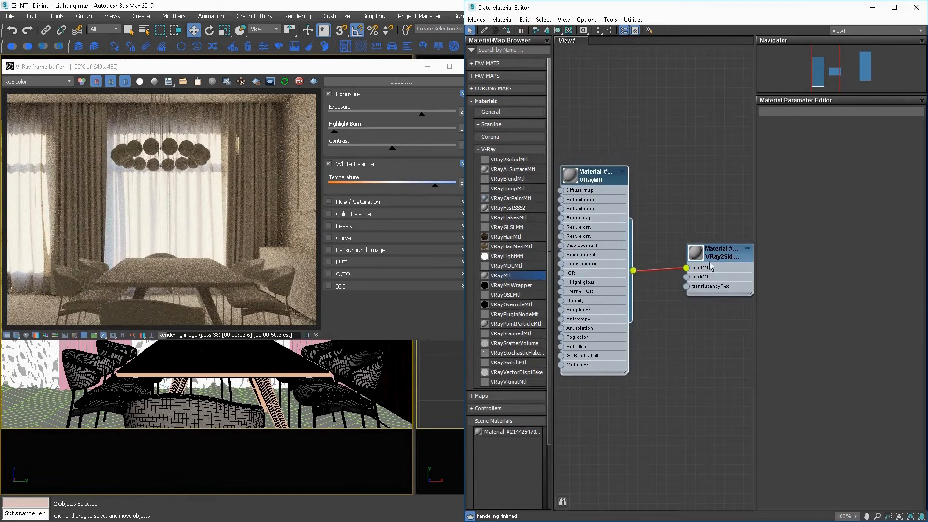
# Try a near-white (242) and a yellow-green (162, 242, 22) translucency colour on the VRay2SidedMtl, and cancel the colour change.
pyautogui.doubleClick(722, 252)
pyautogui.click(805, 157)
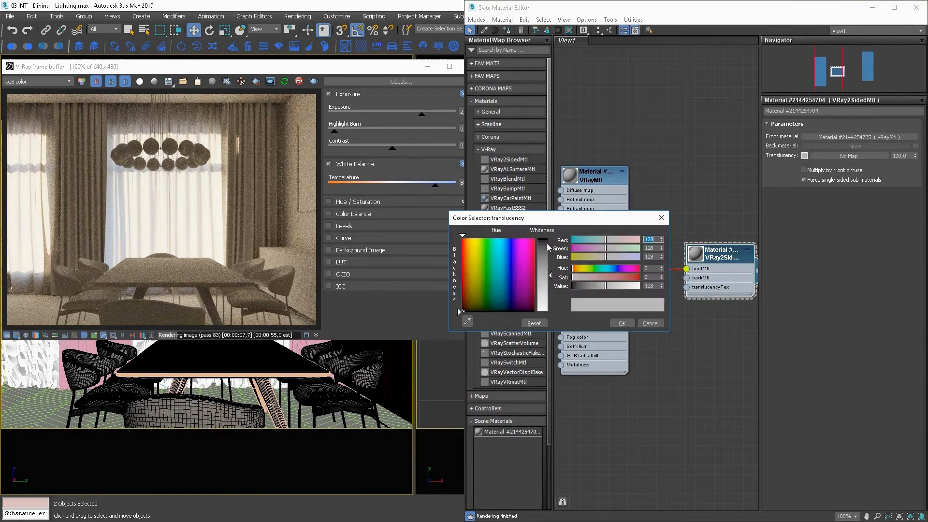
pyautogui.click(546, 242)
pyautogui.moveTo(546, 243); pyautogui.dragTo(541, 312)
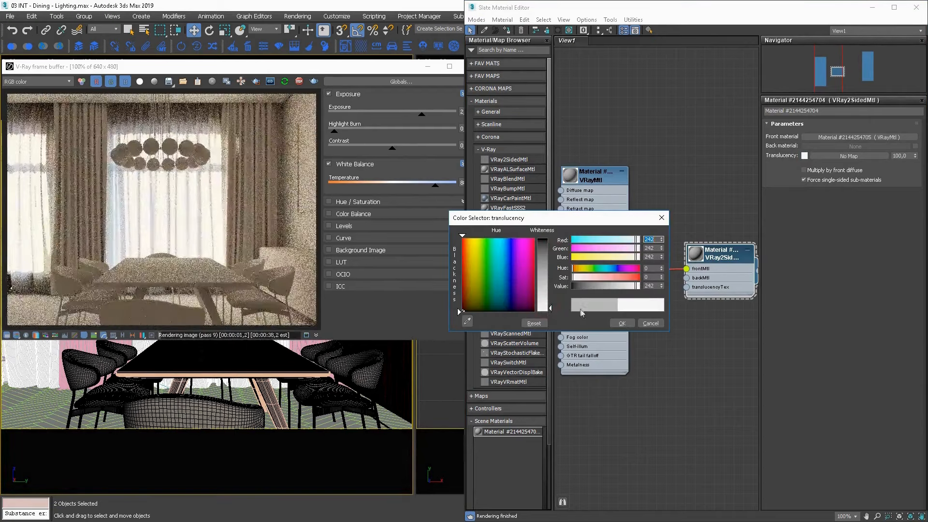
pyautogui.click(631, 278)
pyautogui.click(633, 277)
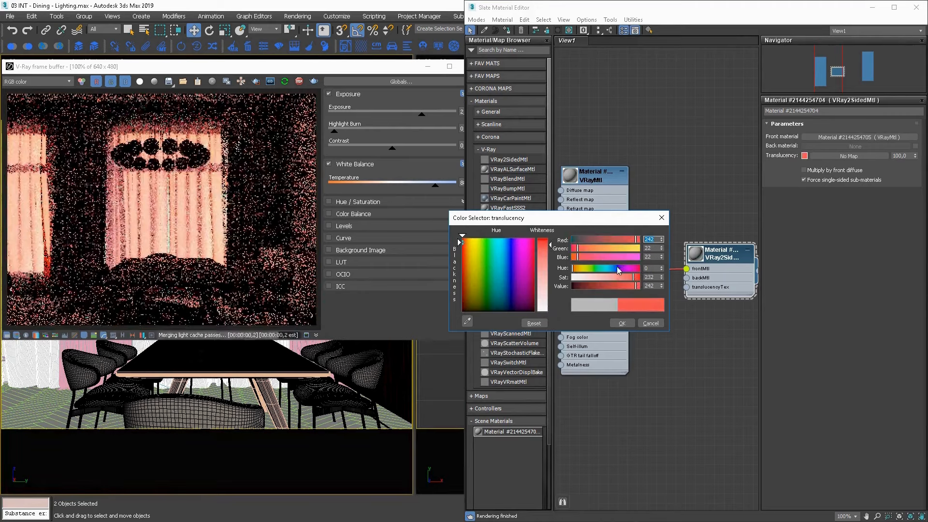
pyautogui.click(586, 269)
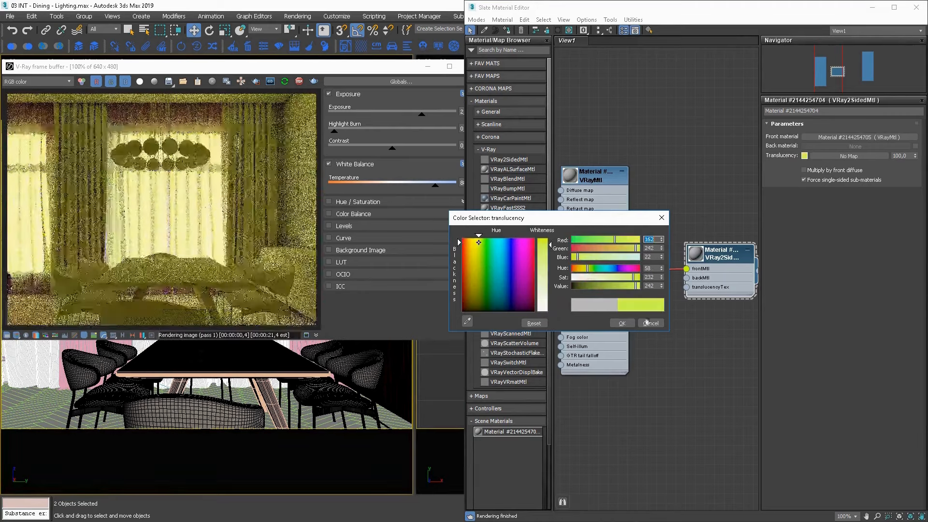
pyautogui.click(651, 323)
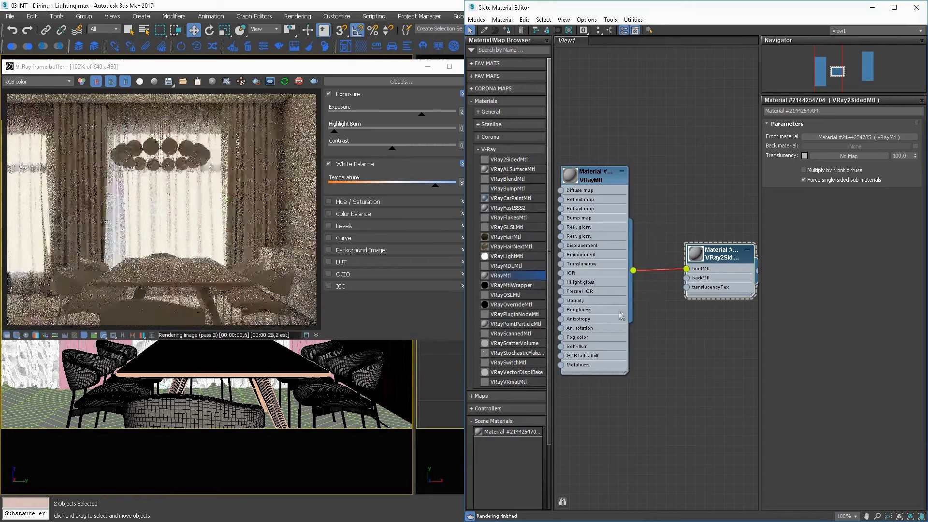
# Add a Falloff map to the graph and connect it to the VRayMtl's Opacity input.
pyautogui.moveTo(624, 315); pyautogui.dragTo(695, 321, button='middle')
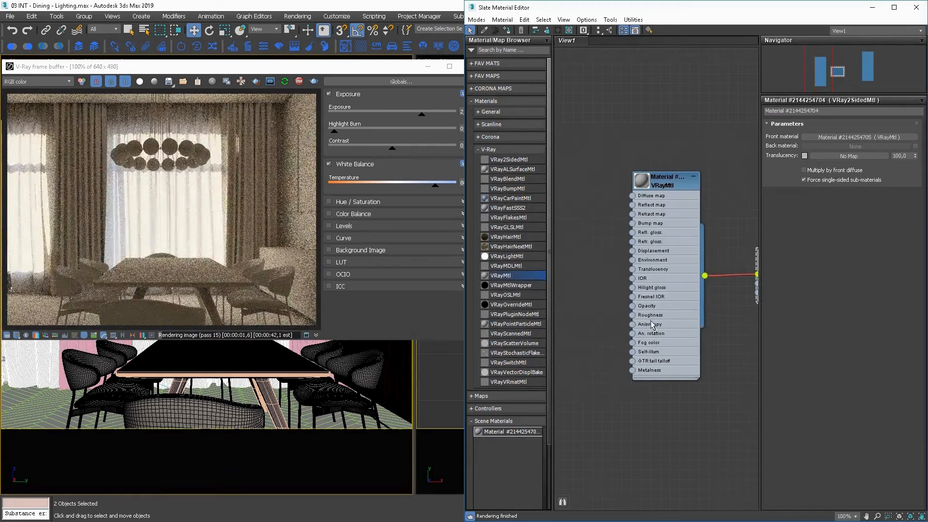
pyautogui.rightClick(583, 273)
pyautogui.moveTo(624, 288)
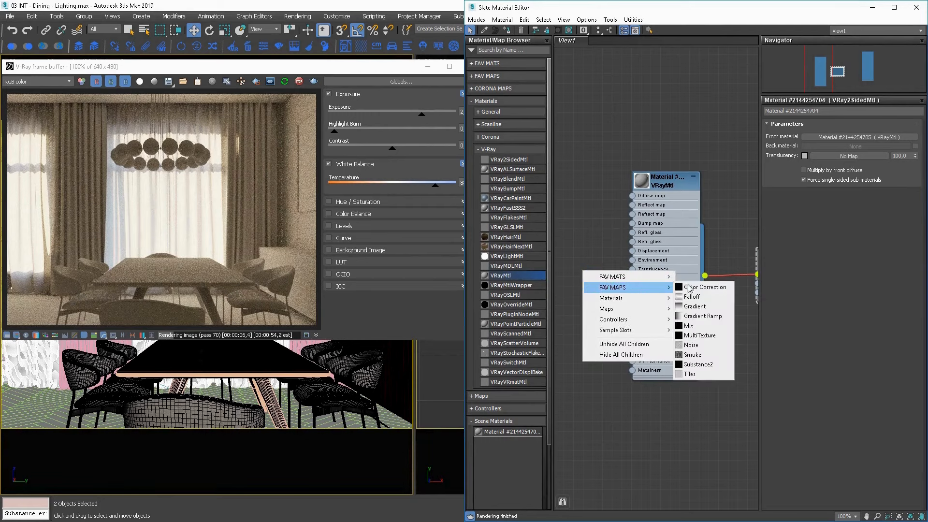
pyautogui.click(692, 296)
pyautogui.moveTo(597, 279); pyautogui.dragTo(648, 294, button='middle')
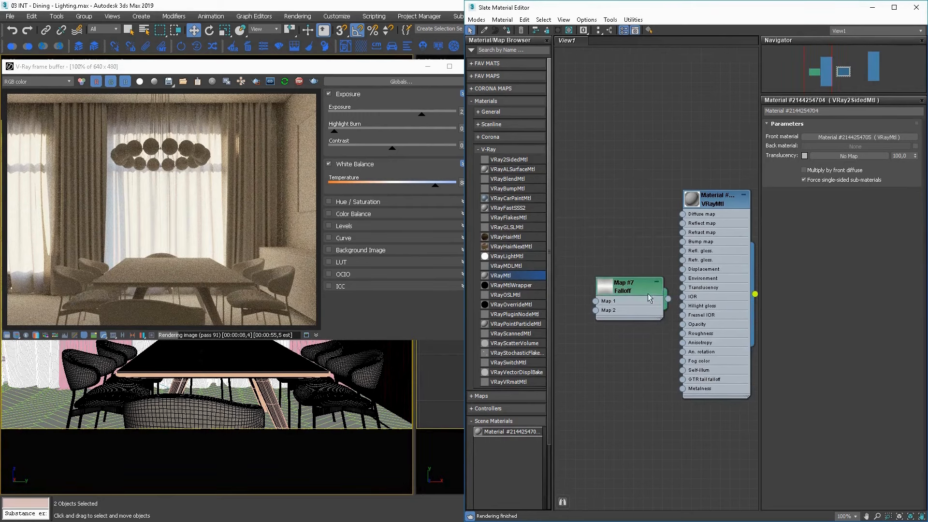
pyautogui.moveTo(647, 294); pyautogui.dragTo(683, 327)
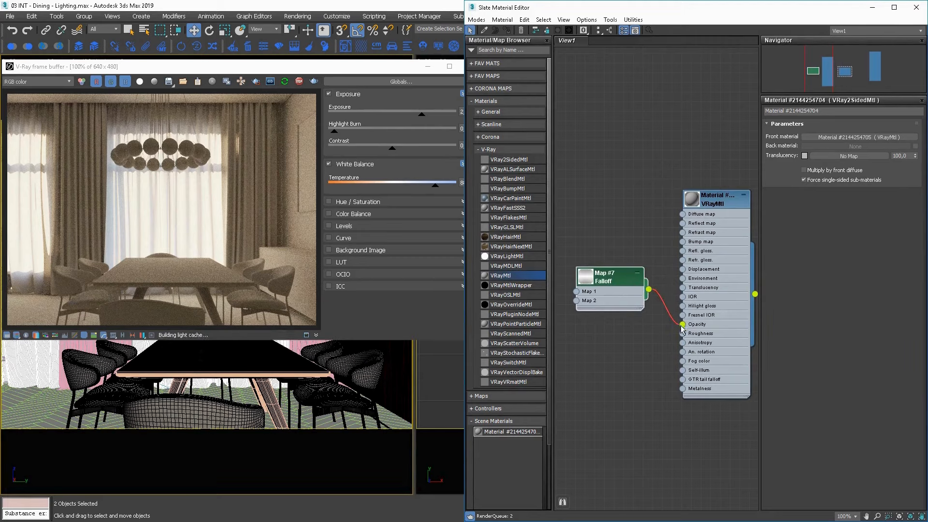
pyautogui.moveTo(613, 280); pyautogui.dragTo(603, 323)
# Set the opacity Falloff's front colour to grey 55 and its side colour to grey 102.
pyautogui.doubleClick(607, 319)
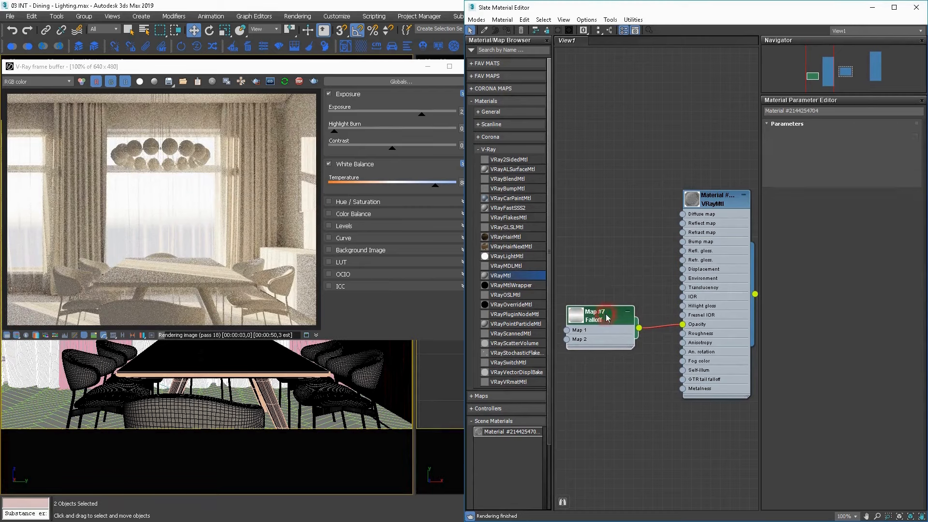
pyautogui.click(778, 146)
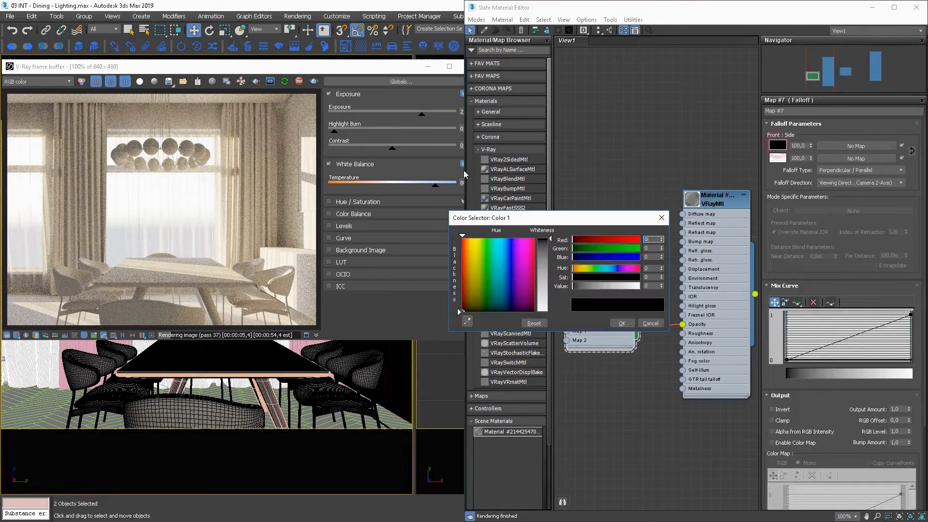
pyautogui.click(546, 255)
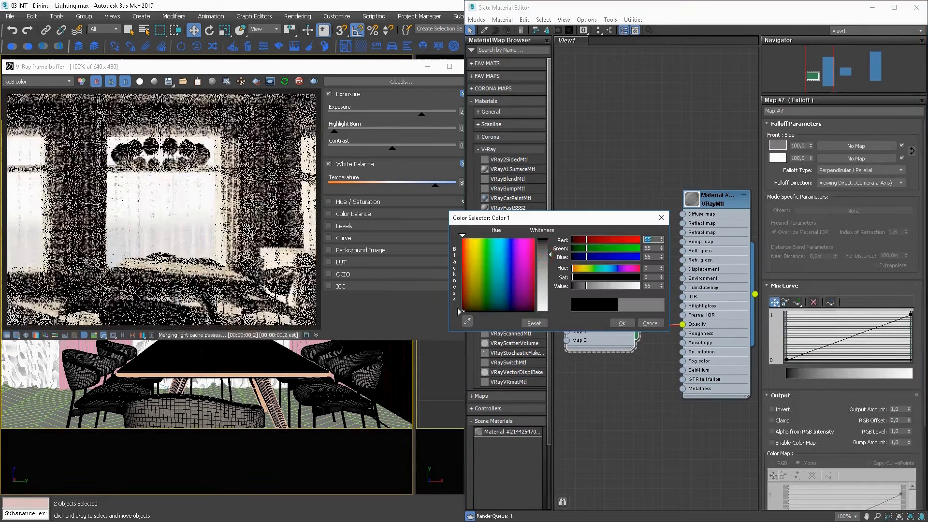
pyautogui.click(622, 323)
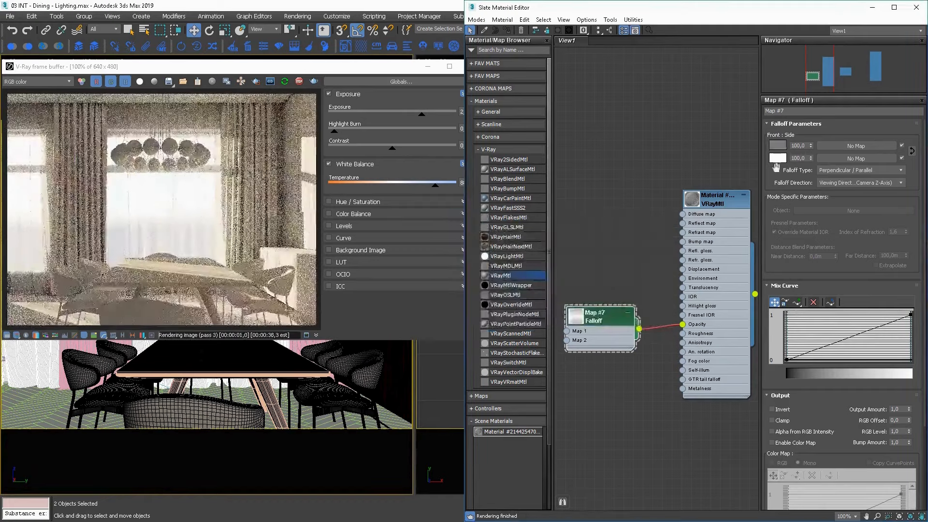
pyautogui.click(778, 158)
pyautogui.click(543, 276)
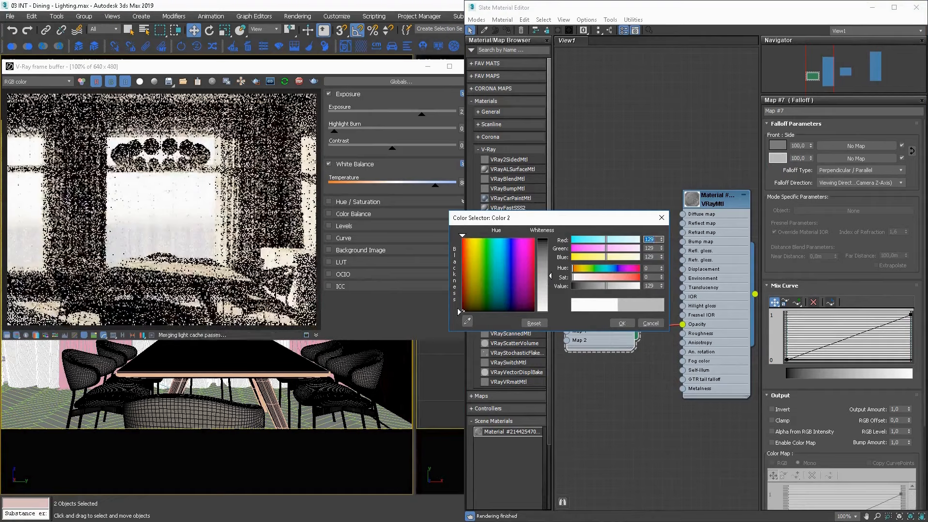
pyautogui.click(543, 271)
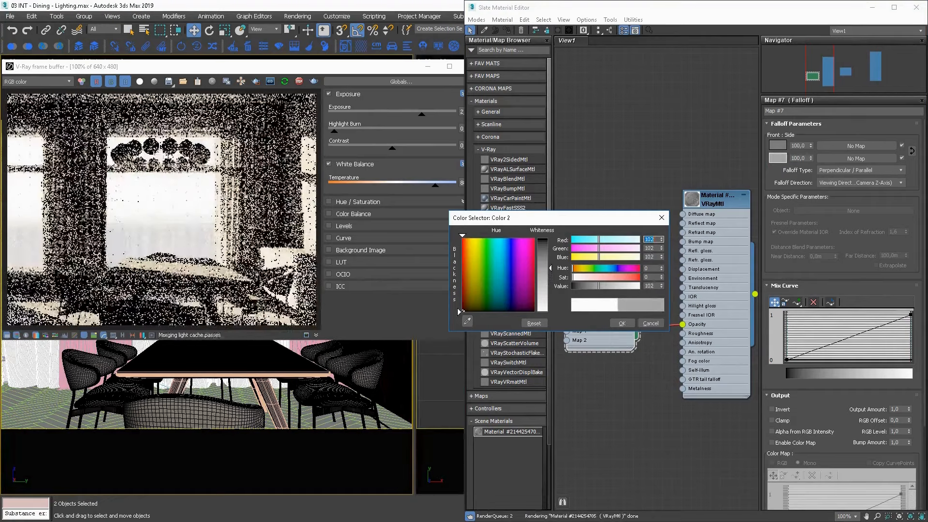
pyautogui.click(541, 279)
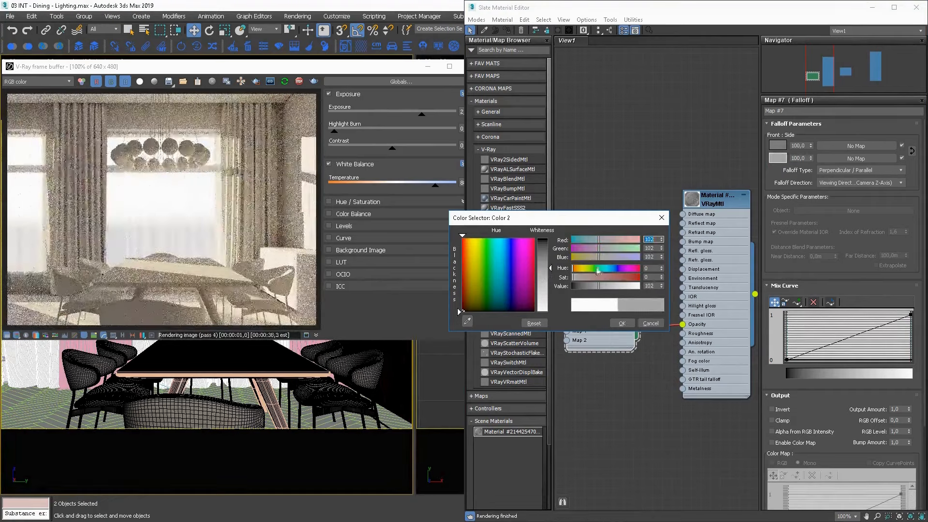
pyautogui.click(613, 323)
# Set the Opacity map amount of the curtain's VRayMtl to 50.
pyautogui.doubleClick(708, 199)
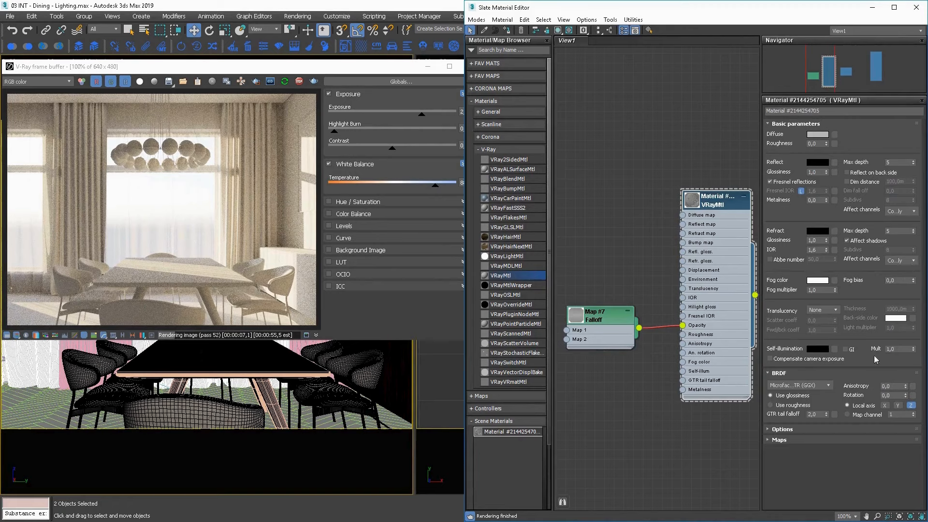
pyautogui.click(795, 442)
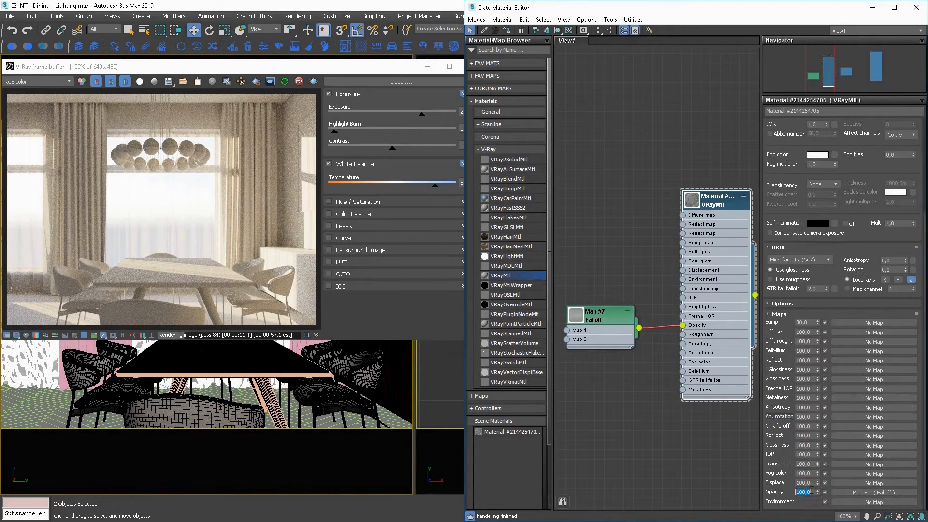
pyautogui.click(811, 491)
pyautogui.write('50')
pyautogui.press('Return')
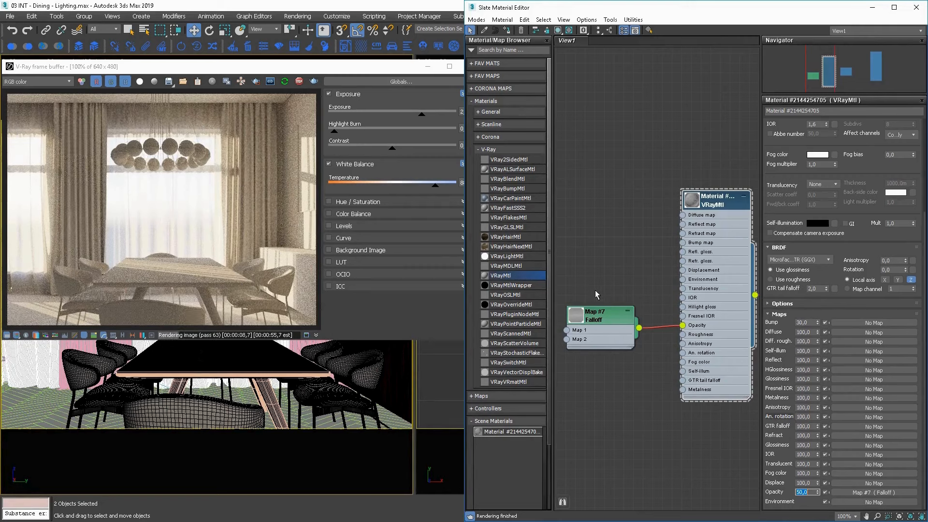
# Bring the Nitro_1.jpg fabric texture into the material graph as a bitmap node.
pyautogui.moveTo(598, 262); pyautogui.dragTo(654, 284, button='middle')
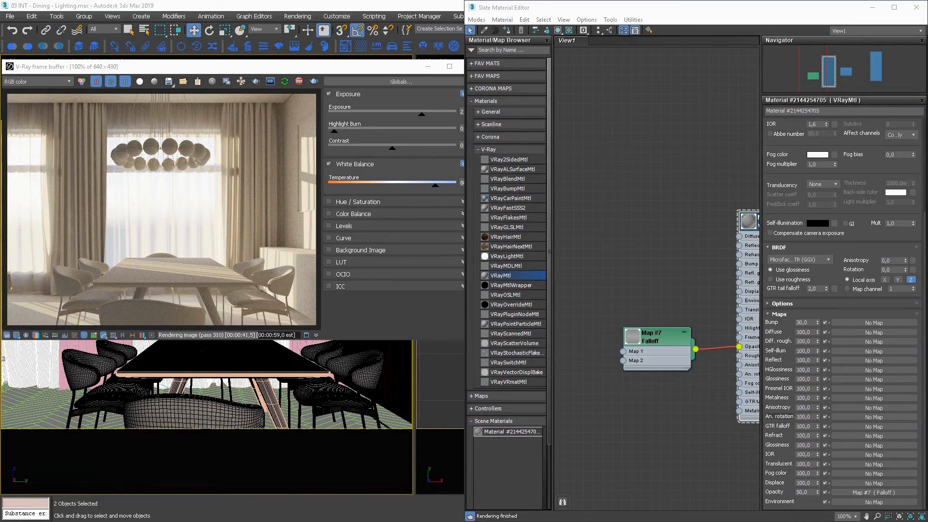
pyautogui.hotkey('alt', 'Tab')
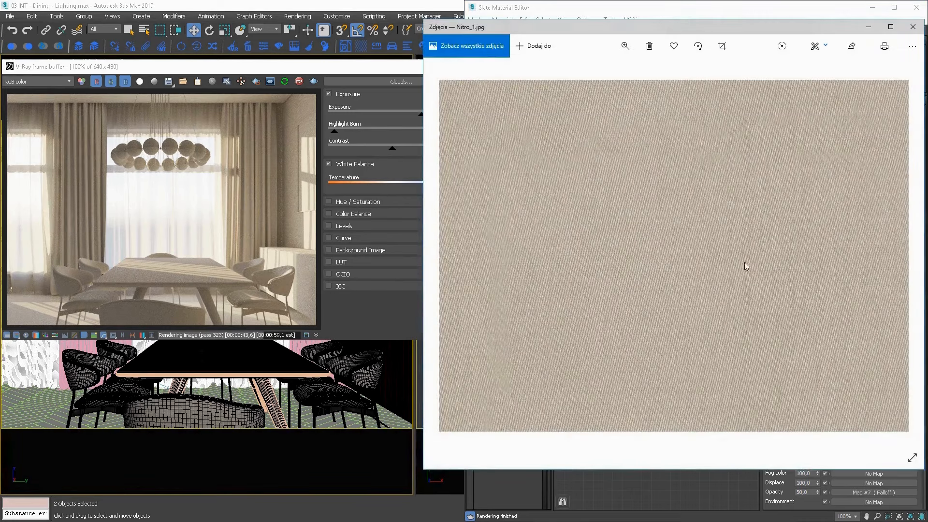
pyautogui.click(913, 26)
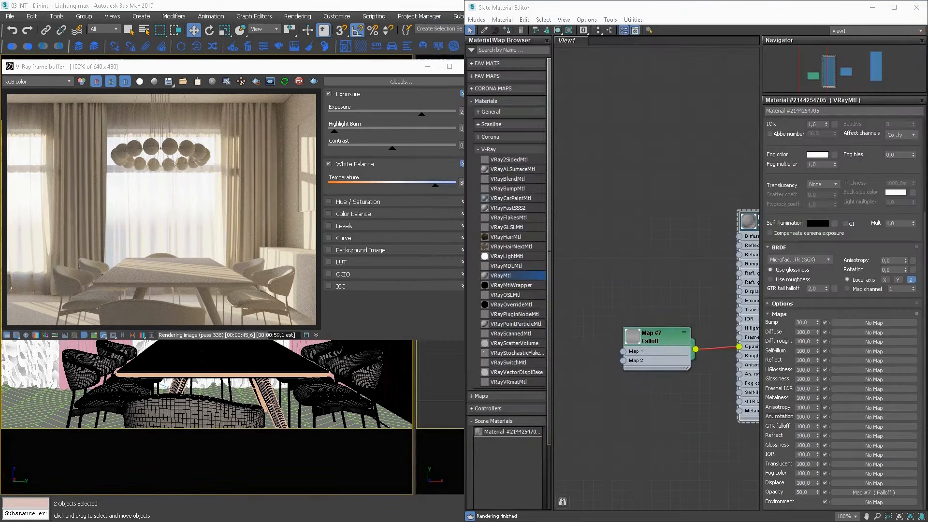
pyautogui.moveTo(610, 225); pyautogui.dragTo(593, 221)
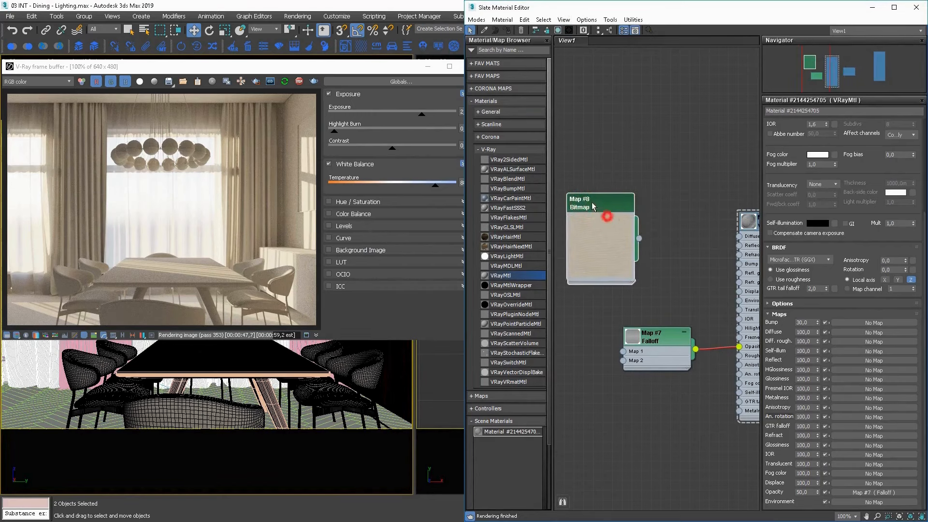
# Add a second Falloff map beside the fabric bitmap and connect it to the VRayMtl's Diffuse map input.
pyautogui.moveTo(662, 263); pyautogui.dragTo(712, 273, button='middle')
pyautogui.scroll(1, 690, 262)
pyautogui.scroll(1, 565, 234)
pyautogui.rightClick(641, 237)
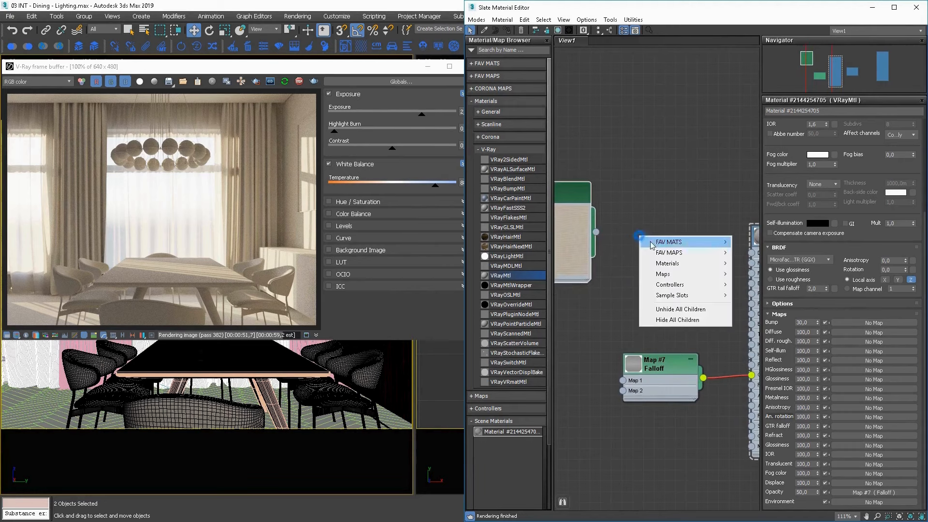
pyautogui.moveTo(679, 253)
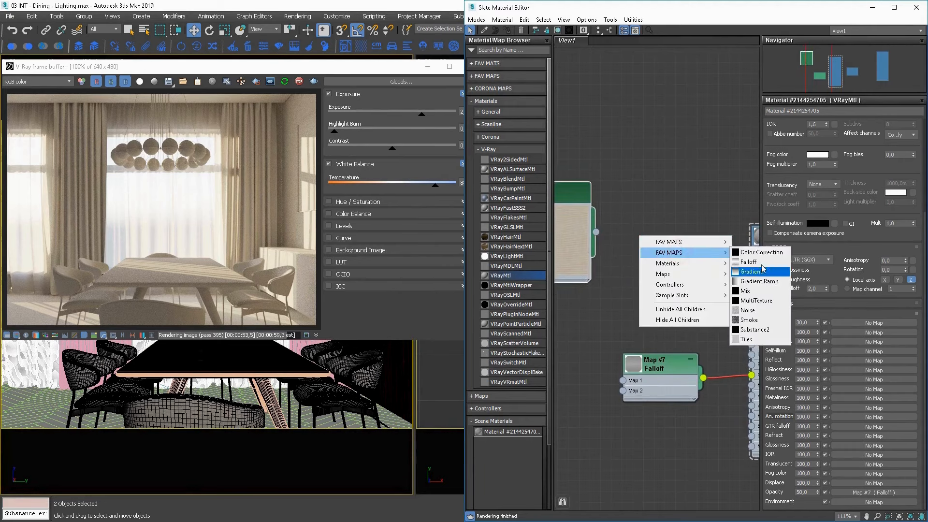
pyautogui.click(760, 264)
pyautogui.moveTo(657, 251); pyautogui.dragTo(751, 251)
# Bend the diffuse Falloff's mix curve so it stays low and rises steeply at the end, and connect the fabric bitmap to Map 1.
pyautogui.doubleClick(669, 226)
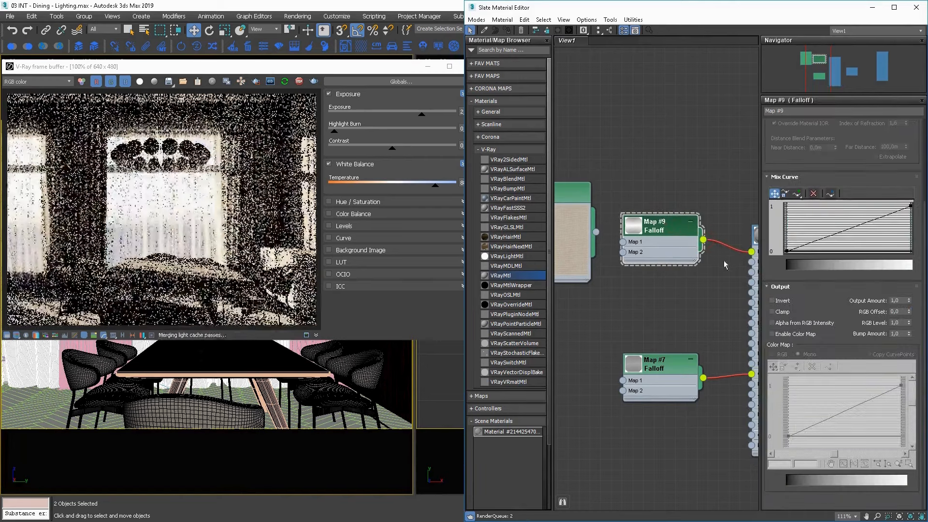
pyautogui.rightClick(788, 250)
pyautogui.click(819, 275)
pyautogui.moveTo(818, 239); pyautogui.dragTo(903, 250)
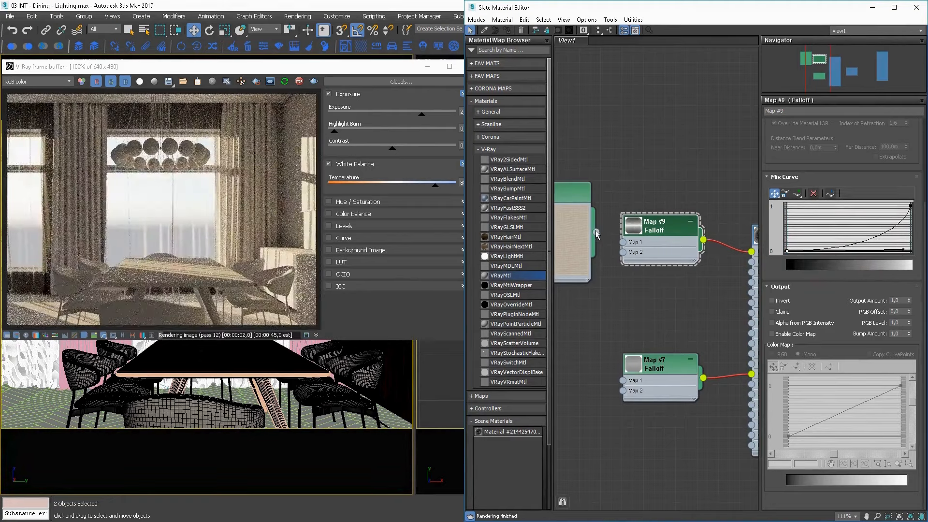
pyautogui.moveTo(597, 233); pyautogui.dragTo(623, 242)
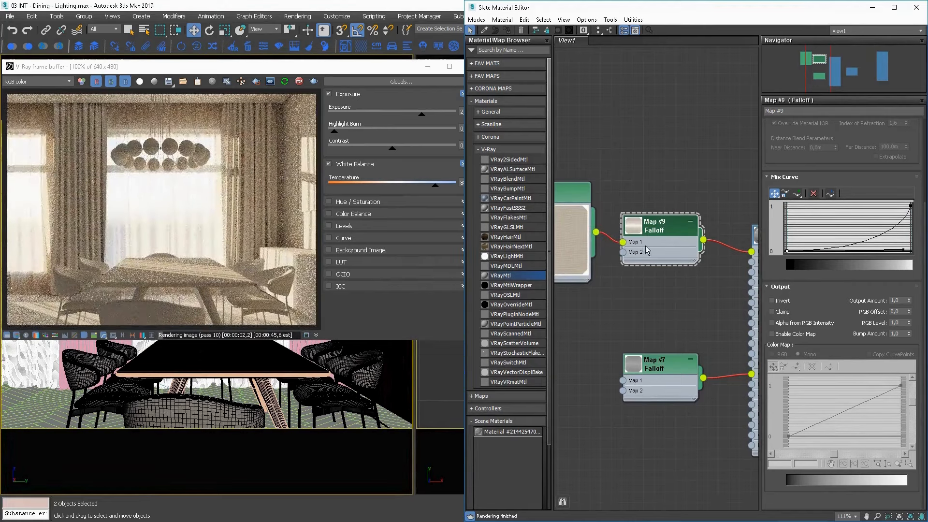
# Spread out the nodes and insert a Color Correction map between the diffuse Falloff and the VRayMtl's Diffuse input.
pyautogui.moveTo(647, 250); pyautogui.dragTo(676, 277, button='middle')
pyautogui.scroll(-2, 671, 276)
pyautogui.moveTo(601, 257); pyautogui.dragTo(566, 264)
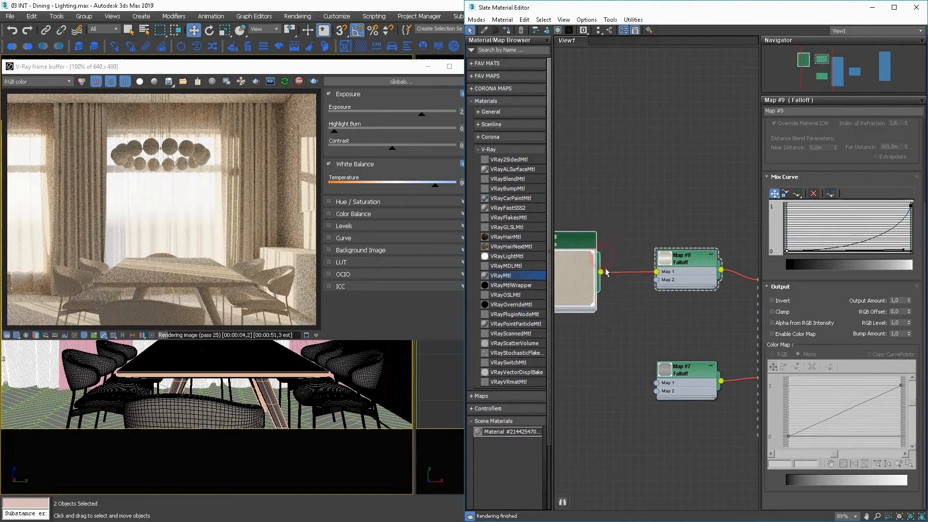
pyautogui.moveTo(676, 273); pyautogui.dragTo(648, 278, button='middle')
pyautogui.scroll(1, 646, 277)
pyautogui.moveTo(634, 247); pyautogui.dragTo(570, 277)
pyautogui.moveTo(671, 271); pyautogui.dragTo(738, 285)
pyautogui.moveTo(669, 269)
pyautogui.click(742, 271)
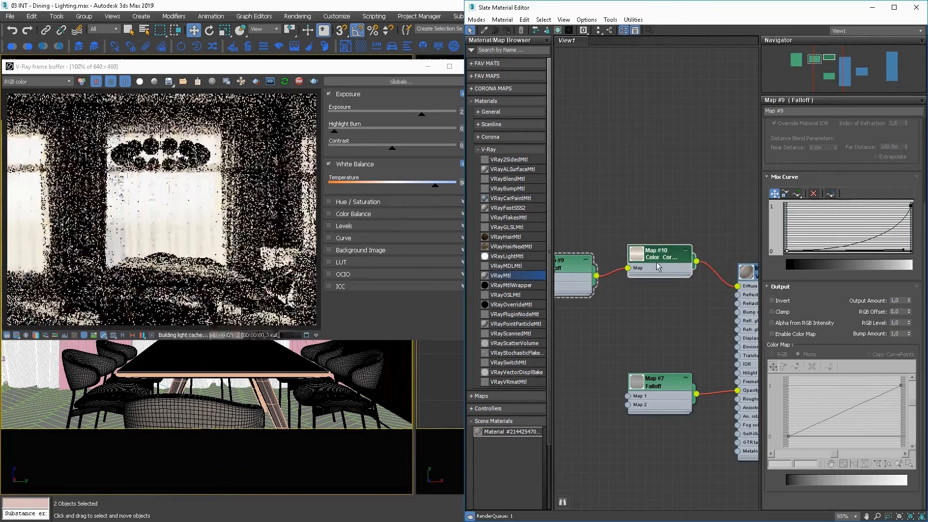
# Set the Color Correction's saturation to -62.791, switch its lightness to Advanced, and raise the RGB gain to 113.6.
pyautogui.doubleClick(657, 265)
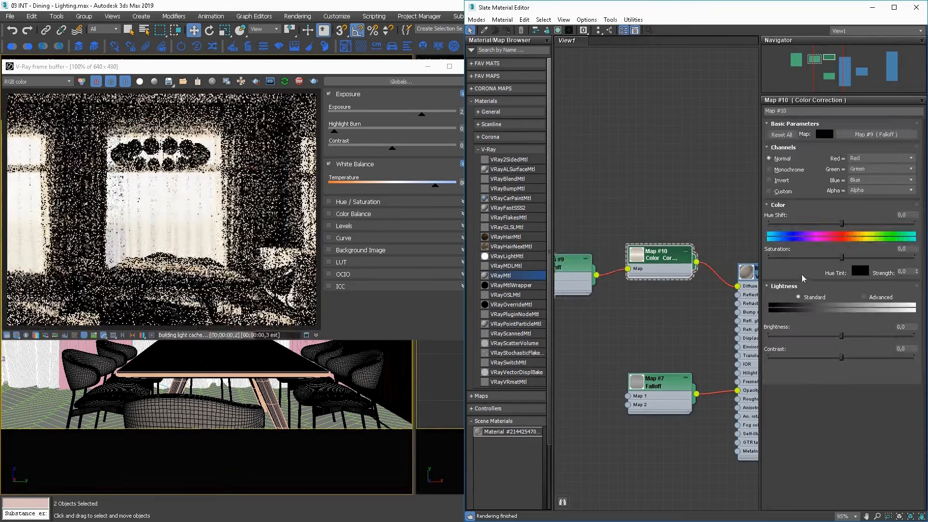
pyautogui.click(796, 256)
pyautogui.click(864, 297)
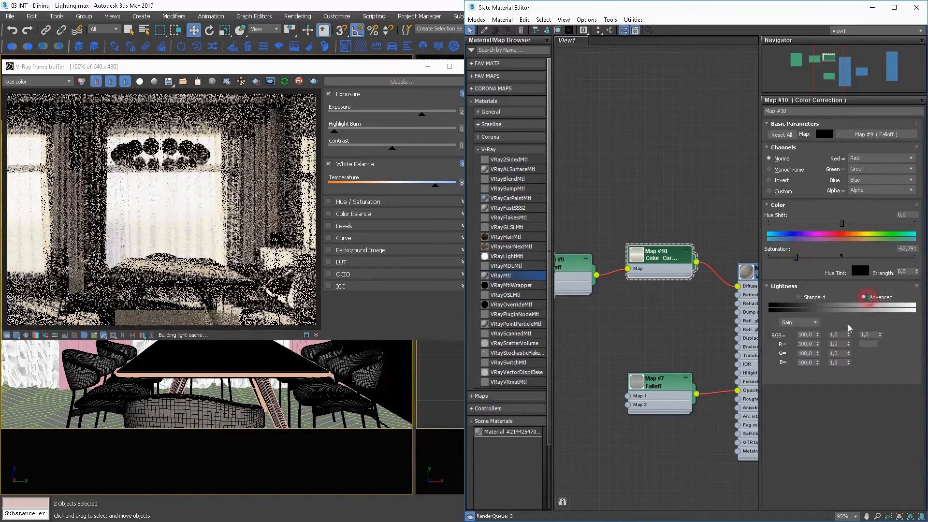
pyautogui.moveTo(817, 334); pyautogui.dragTo(819, 309)
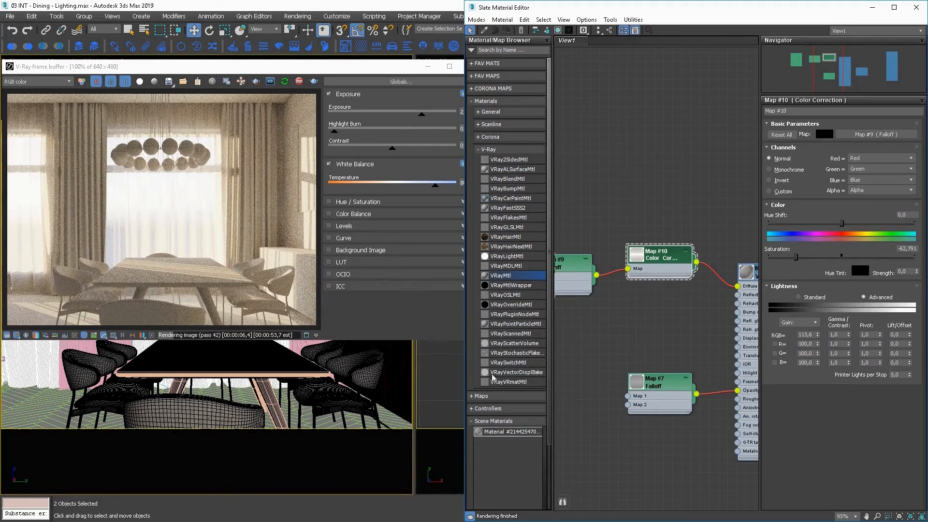
# Bring the curt_loft_normal.jpg normal texture into the material graph as a bitmap node.
pyautogui.hotkey('alt', 'Tab')
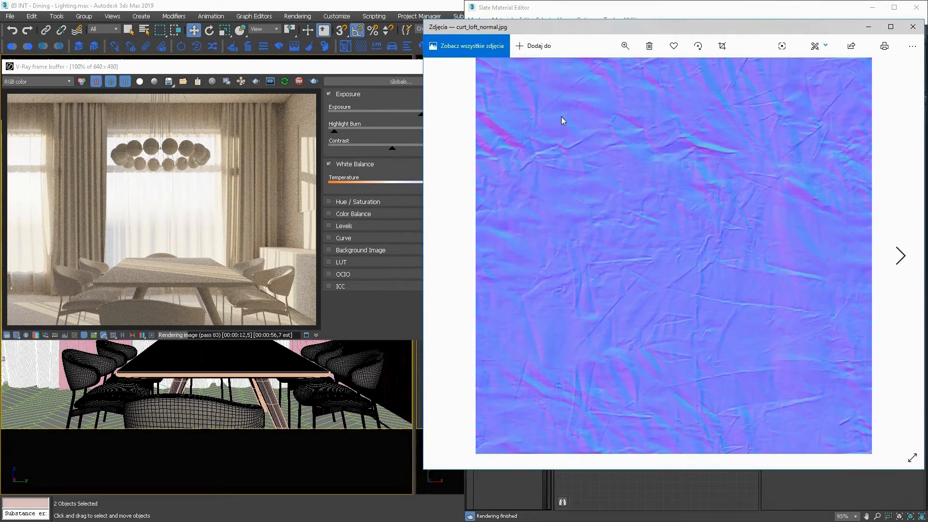
pyautogui.click(913, 27)
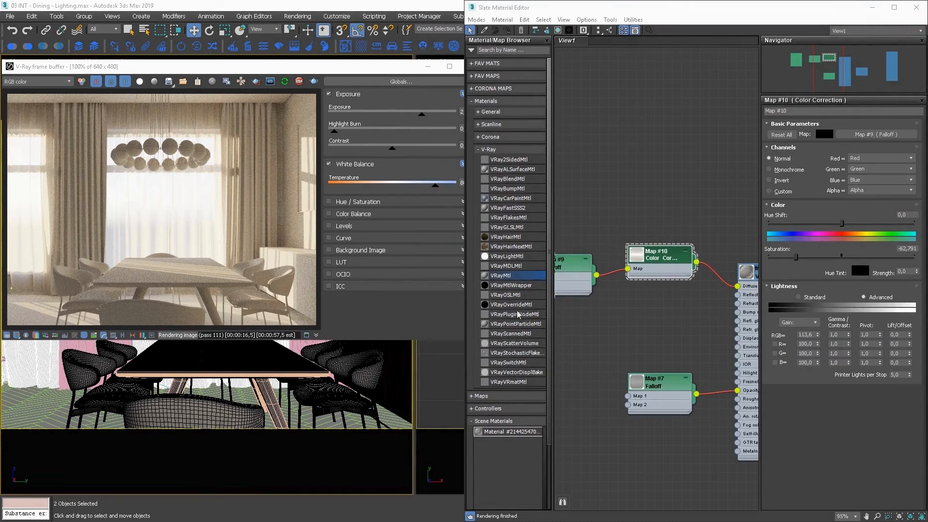
pyautogui.moveTo(601, 334); pyautogui.dragTo(570, 299)
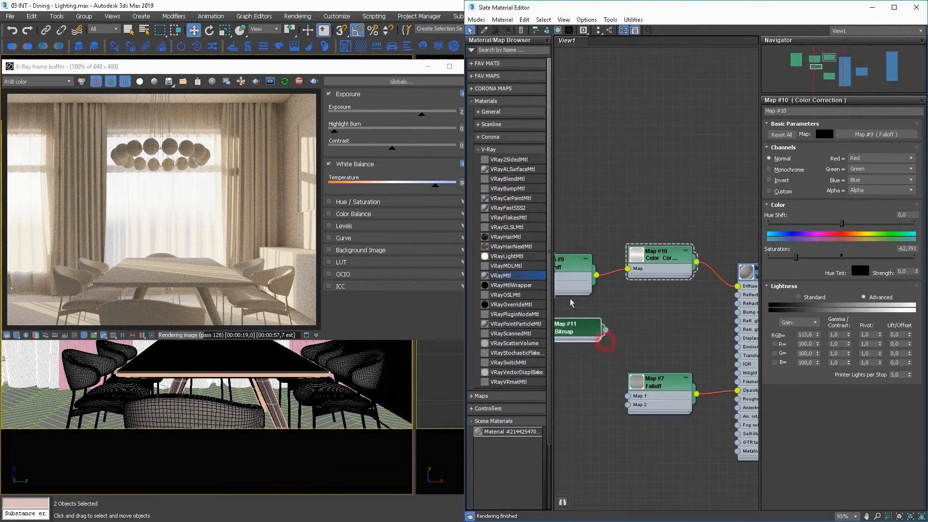
# Add a VRayNormalMap, feed the normal bitmap into its Normal map input, and connect it to the VRayMtl's Bump map input.
pyautogui.click(488, 149)
pyautogui.click(484, 164)
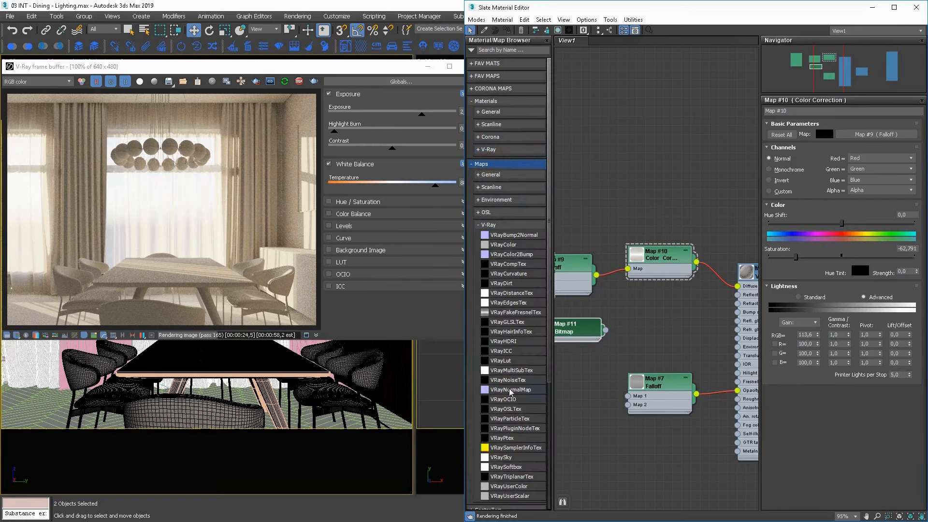
pyautogui.moveTo(511, 392); pyautogui.dragTo(628, 341)
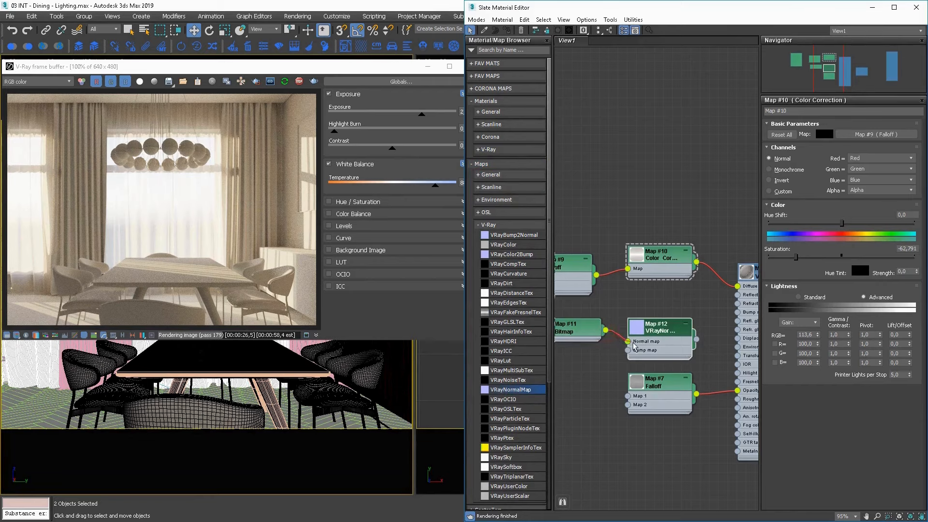
pyautogui.moveTo(696, 340); pyautogui.dragTo(738, 313)
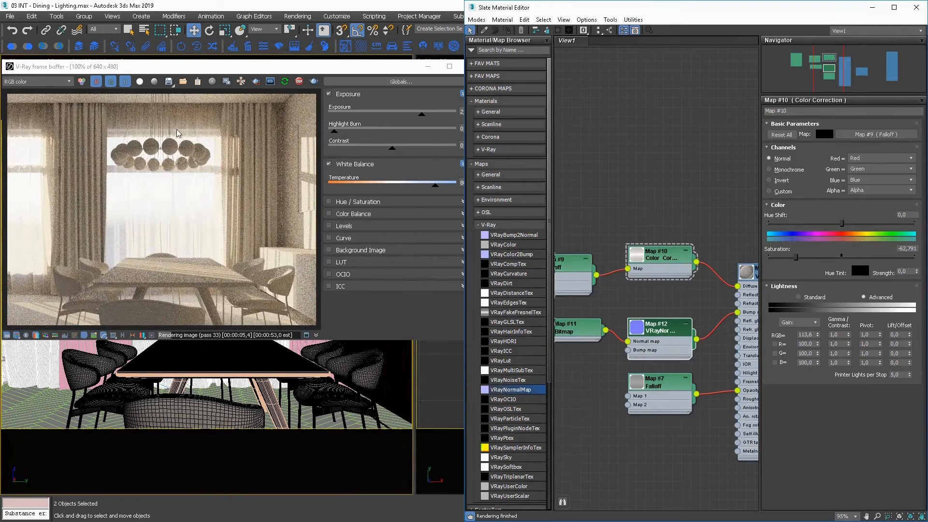
# Preview the curtains with a region render covering the central window and chandelier, and return the frame buffer to full-frame rendering.
pyautogui.click(255, 81)
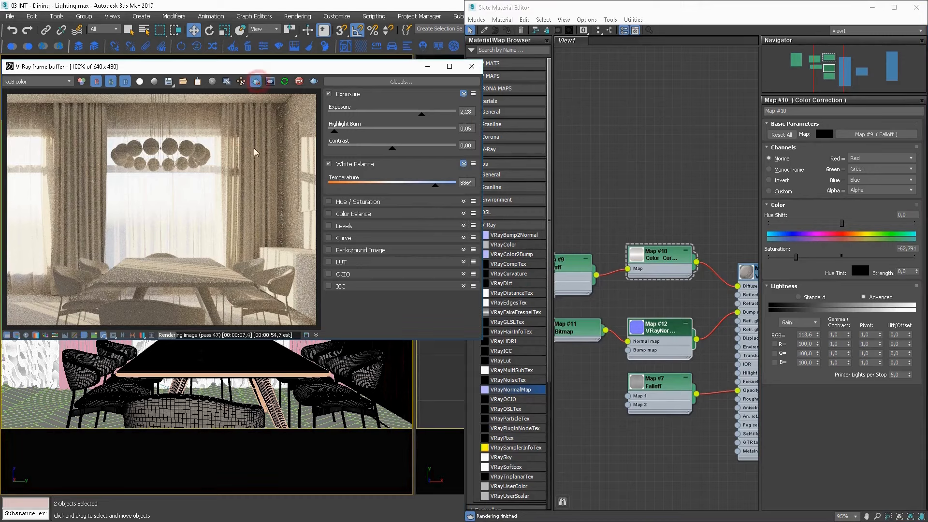
pyautogui.moveTo(256, 148); pyautogui.dragTo(120, 207)
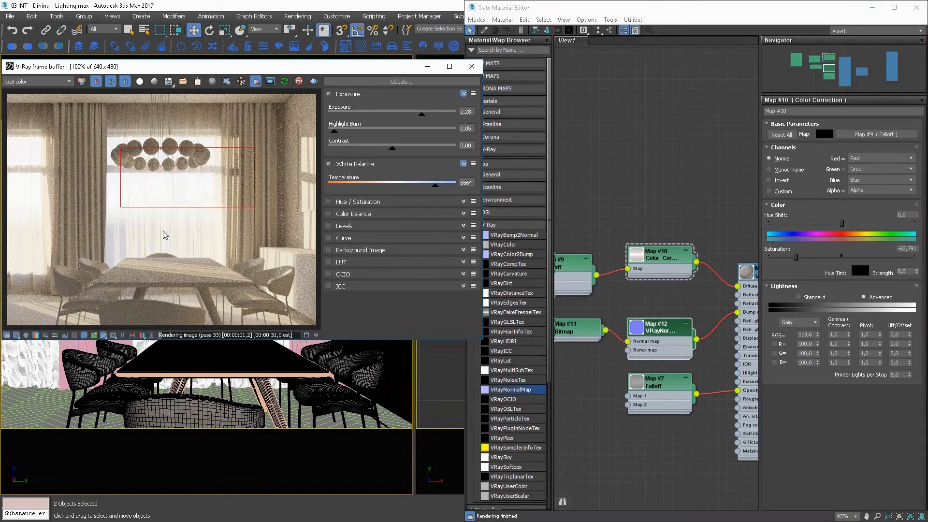
pyautogui.click(255, 83)
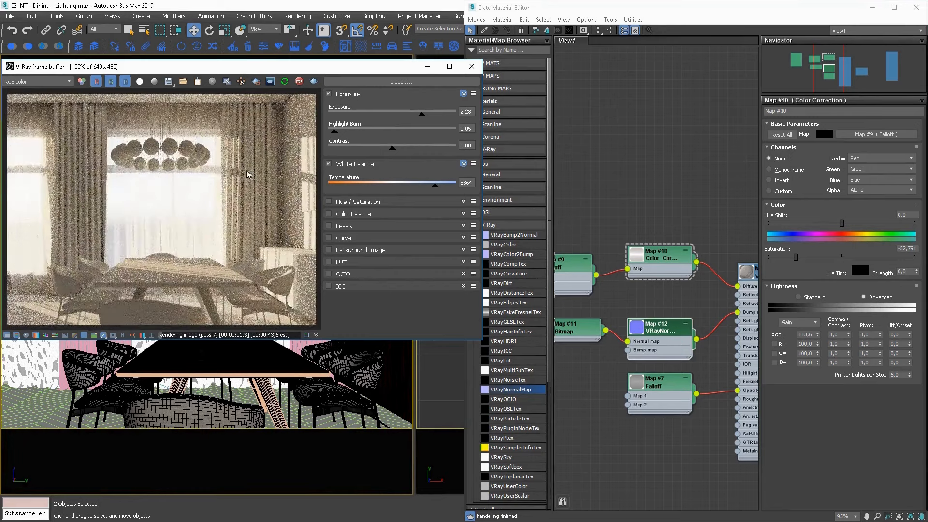
# Stop the interactive render and close both the material editor and the frame buffer.
pyautogui.click(300, 82)
pyautogui.click(627, 224)
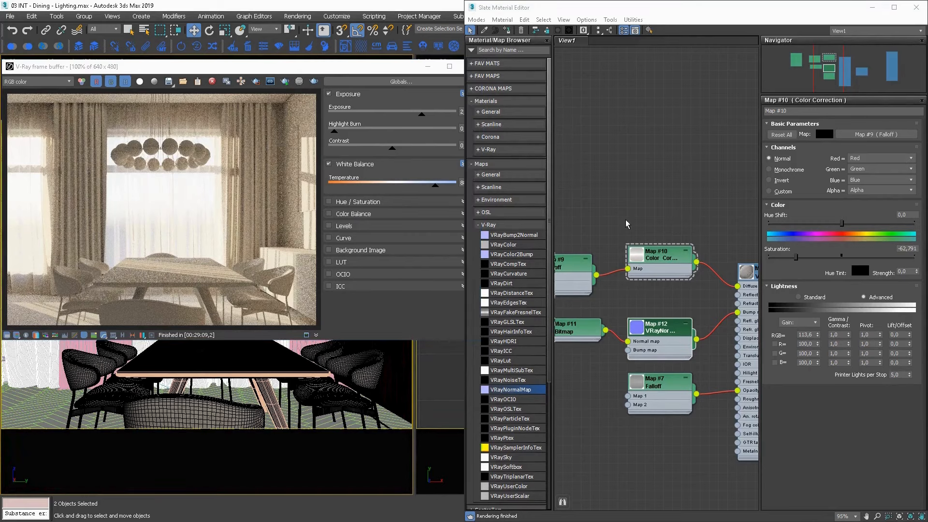
pyautogui.click(917, 7)
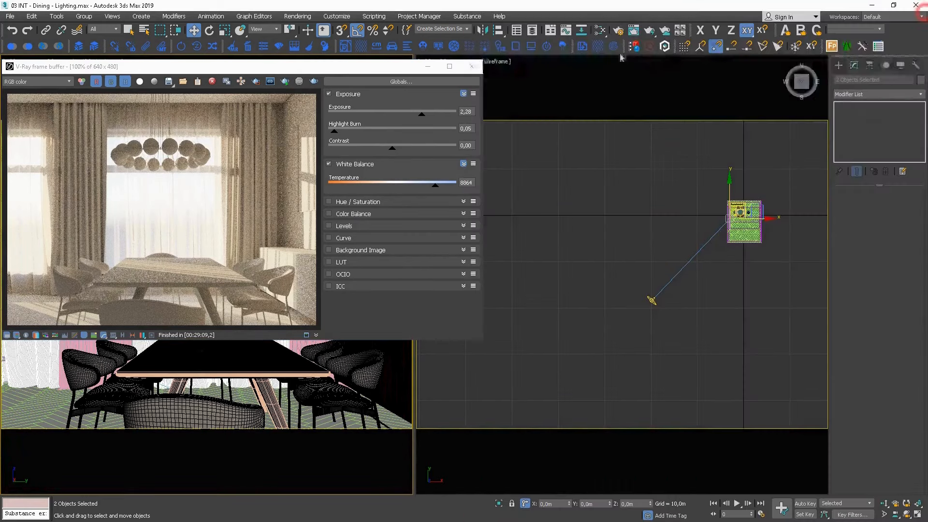
pyautogui.click(472, 67)
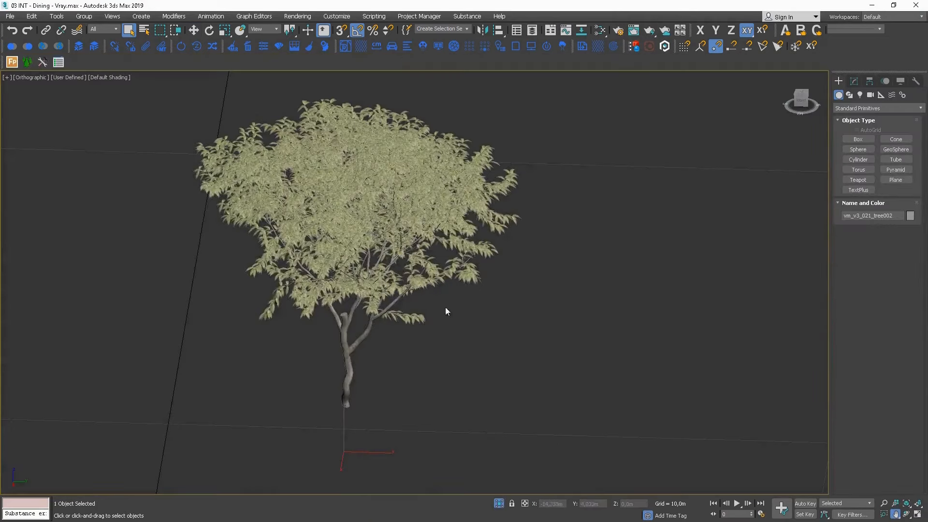
# Bring the outdoor tree vm_v3_021_tree002 into view and set the camera view to Default Shading.
pyautogui.keyDown('alt'); pyautogui.moveTo(446, 312); pyautogui.dragTo(87, 77, button='middle'); pyautogui.keyUp('alt')
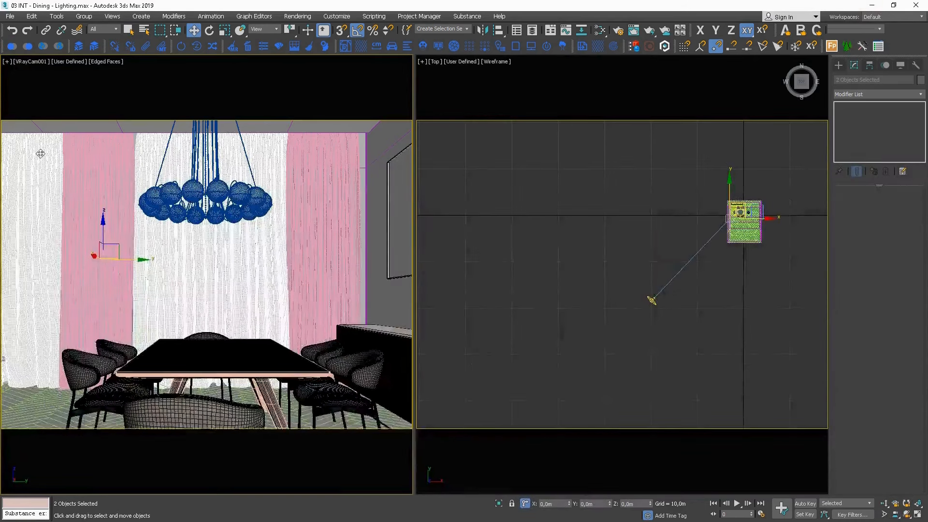
pyautogui.click(27, 48)
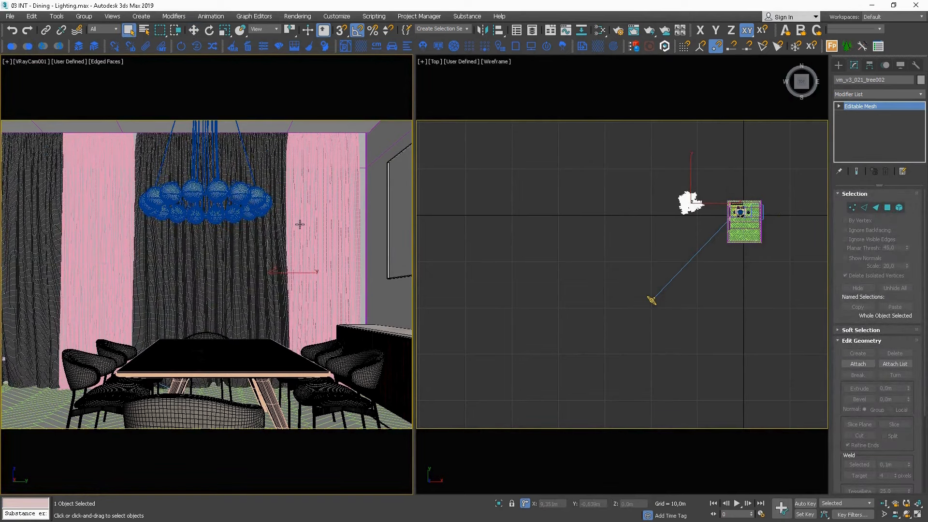
pyautogui.press('F3')
pyautogui.press('F3')
pyautogui.press('F3')
pyautogui.press('F3')
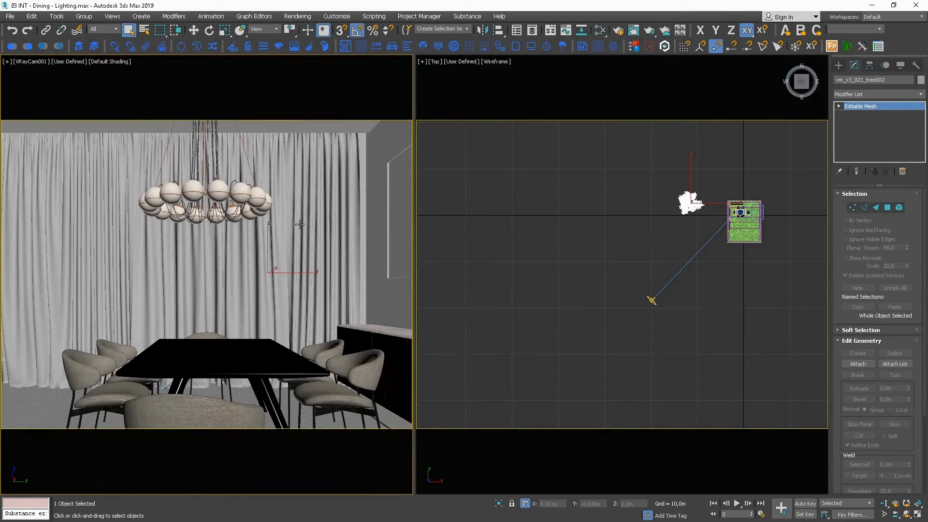
# Select the two sheer curtains in the camera view and make them display as see-through.
pyautogui.click(48, 252)
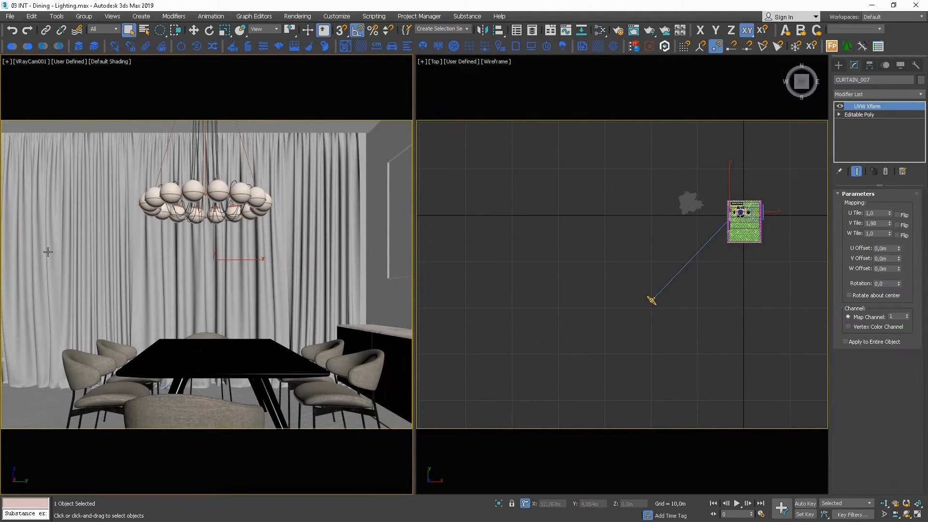
pyautogui.keyDown('ctrl'); pyautogui.click(26, 254); pyautogui.keyUp('ctrl')
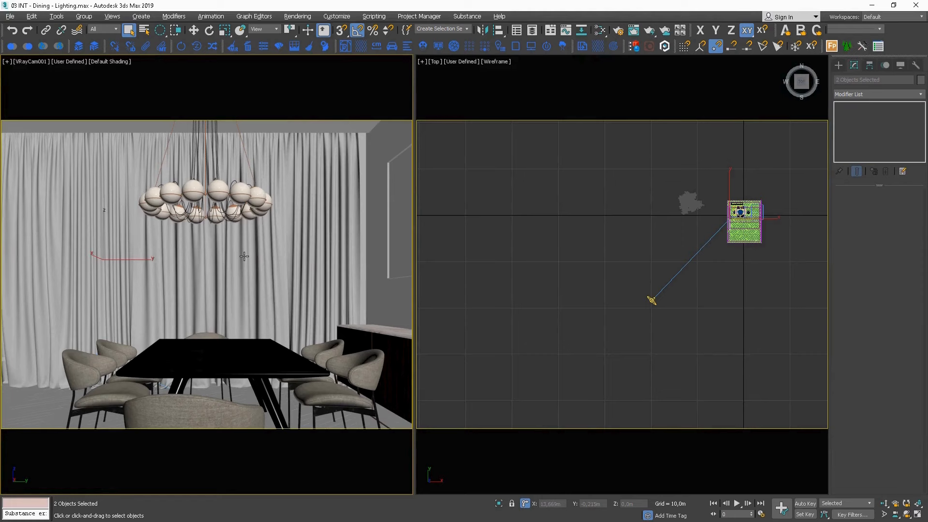
pyautogui.hotkey('alt', 'x')
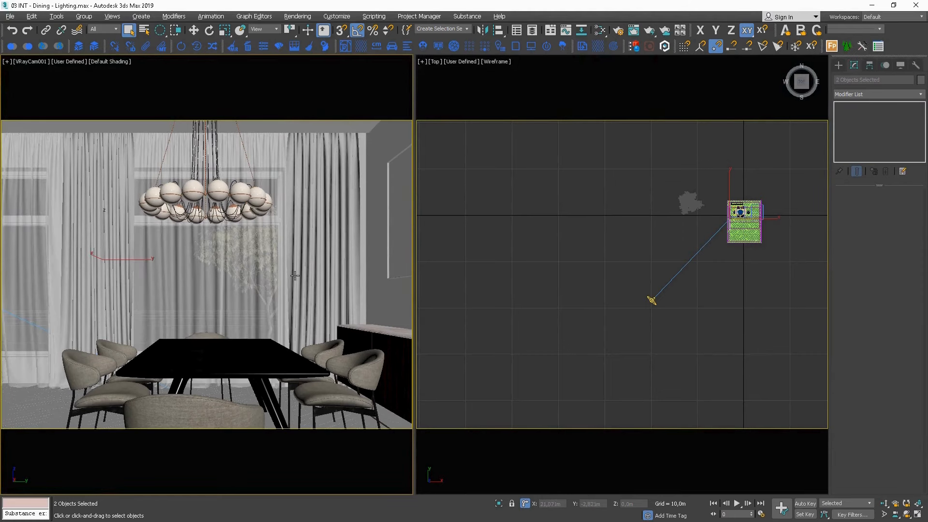
# Duplicate the outdoor tree in the Top view, placing the copy outside the left-hand window of the dining room.
pyautogui.moveTo(678, 228); pyautogui.dragTo(573, 254, button='middle')
pyautogui.click(568, 237)
pyautogui.press('w')
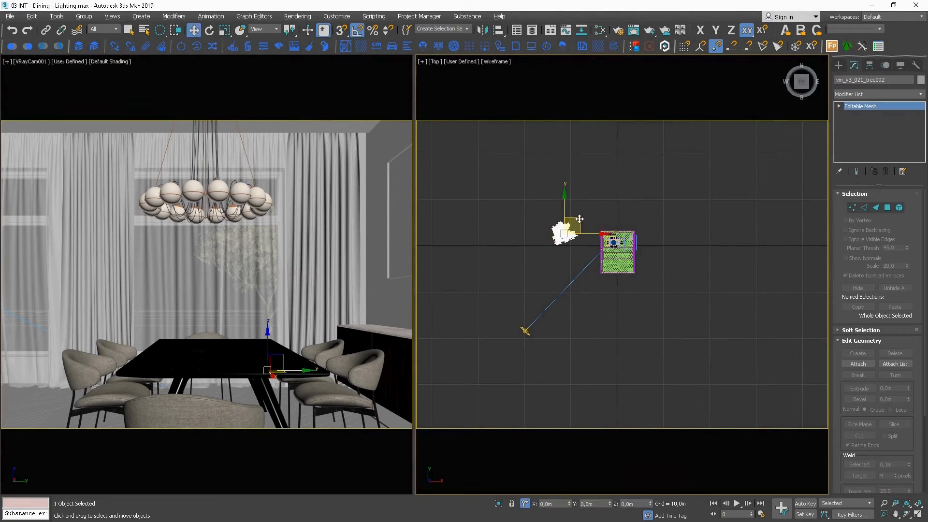
pyautogui.keyDown('shift'); pyautogui.moveTo(579, 219); pyautogui.dragTo(593, 254); pyautogui.keyUp('shift')
pyautogui.press('Return')
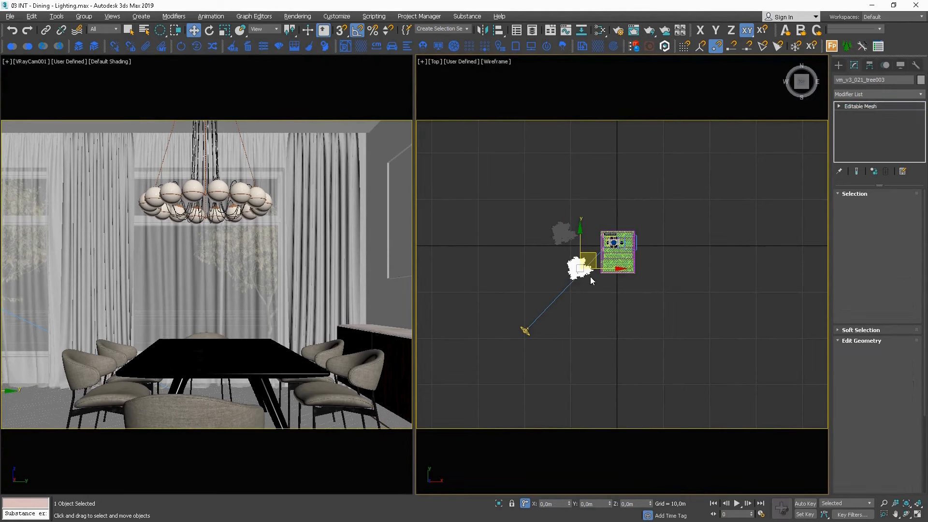
# Rotate the copied tree around its vertical axis in the Top view so it differs from the original.
pyautogui.press('e')
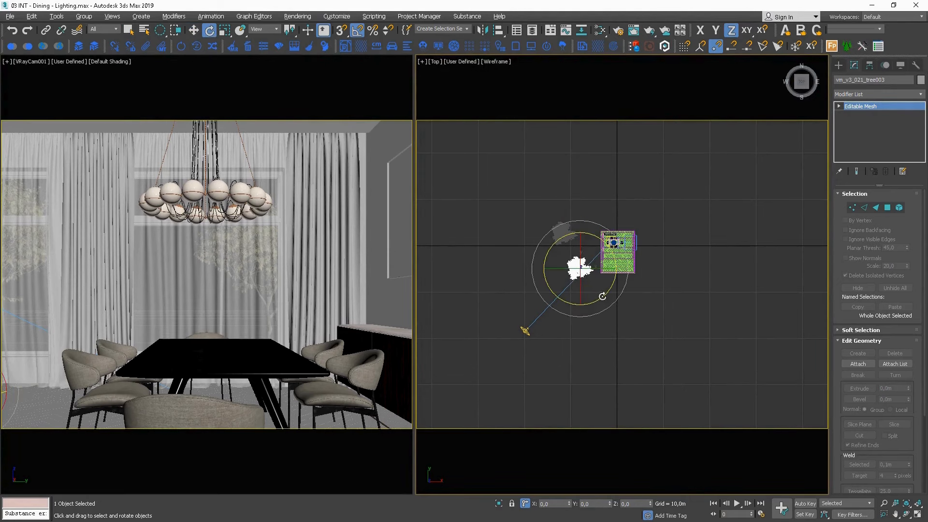
pyautogui.moveTo(602, 297); pyautogui.dragTo(697, 240)
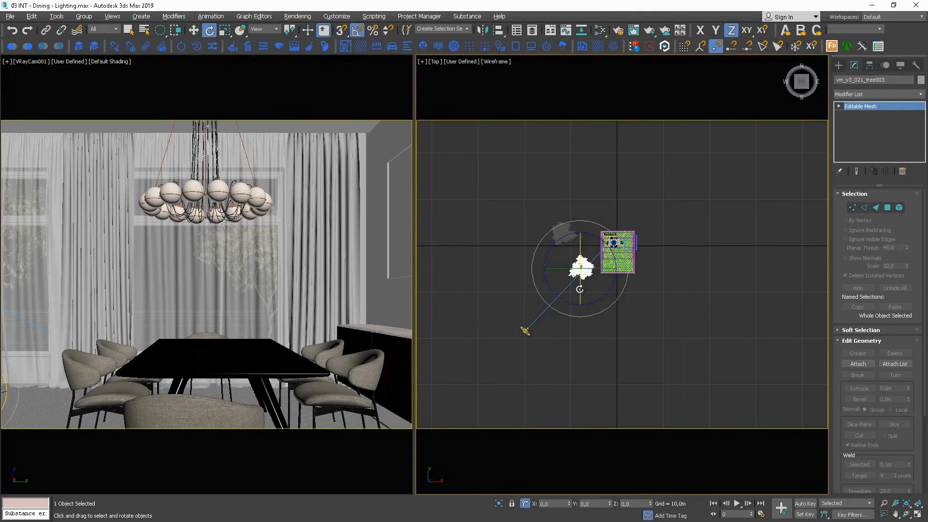
pyautogui.moveTo(580, 291); pyautogui.dragTo(611, 285, button='middle')
# Lower the copied tree in the Front view so that its trunk base sits below ground level.
pyautogui.press('f')
pyautogui.press('z')
pyautogui.scroll(-3, 620, 279)
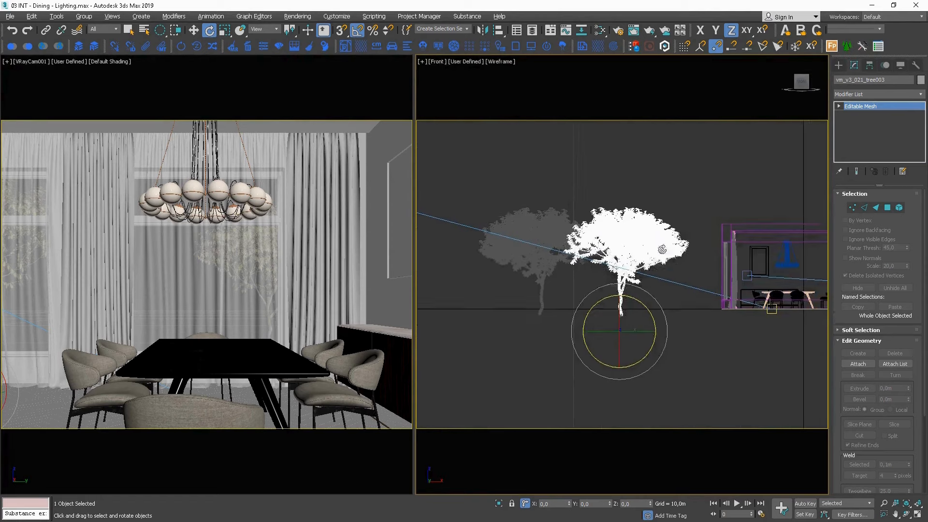
pyautogui.press('w')
pyautogui.moveTo(635, 317); pyautogui.dragTo(635, 334)
# Open the V-Ray frame buffer and start an interactive render of the scene with both trees.
pyautogui.rightClick(655, 205)
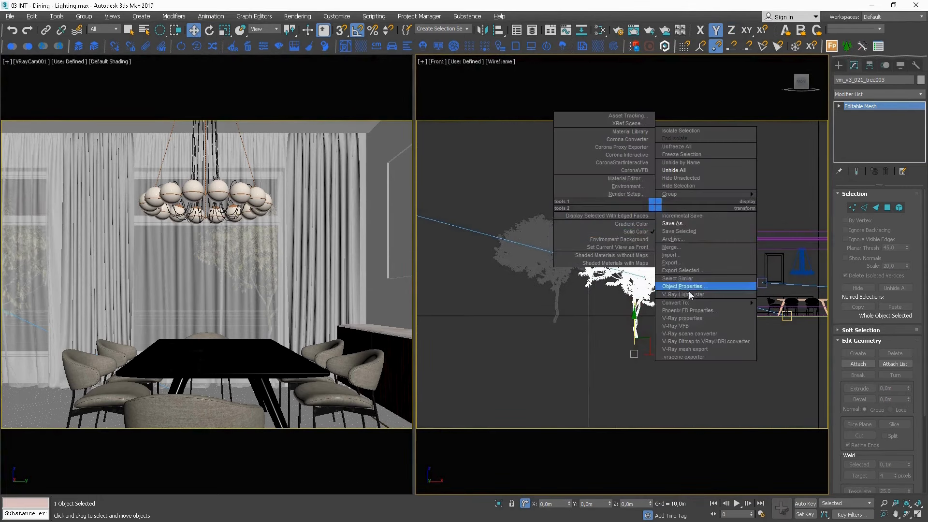
pyautogui.click(687, 330)
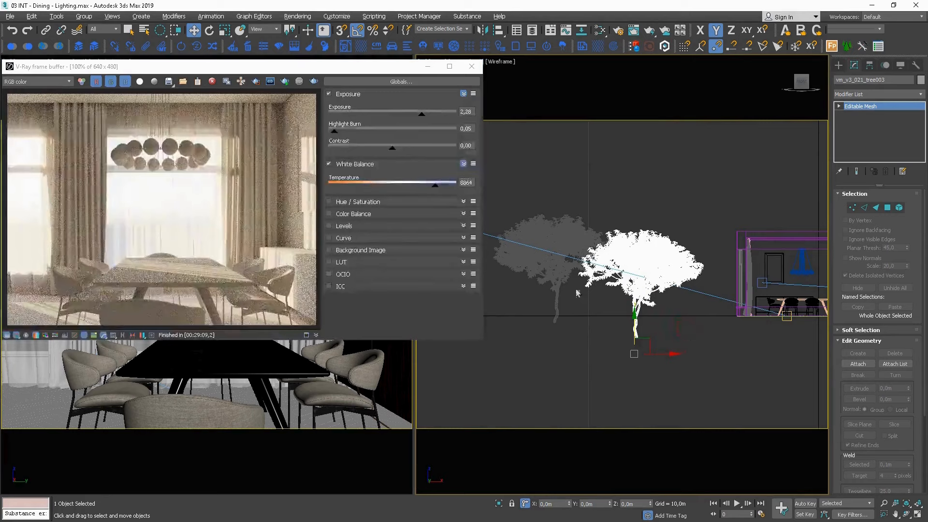
pyautogui.click(287, 82)
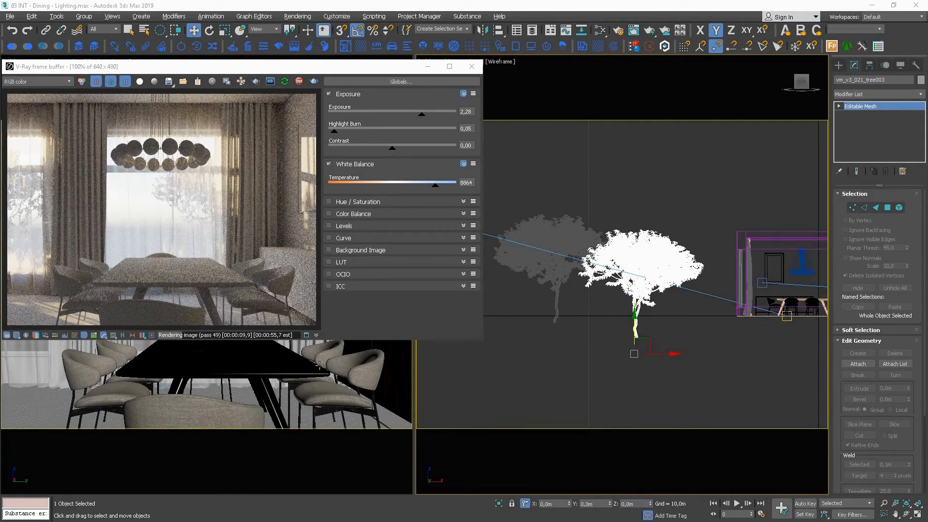
# Rotate the copied tree further around its vertical axis in the Top view while the interactive render runs.
pyautogui.press('t')
pyautogui.press('z')
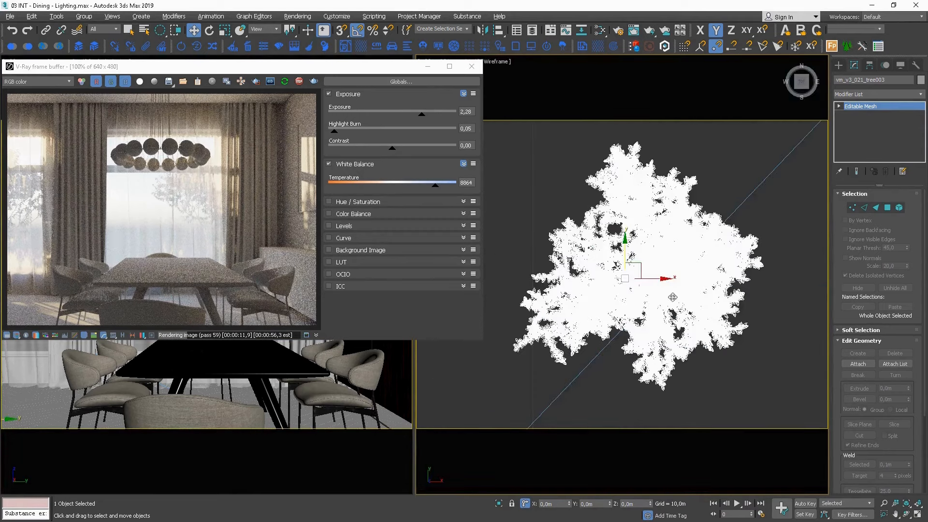
pyautogui.scroll(-4, 673, 296)
pyautogui.scroll(2, 638, 303)
pyautogui.press('e')
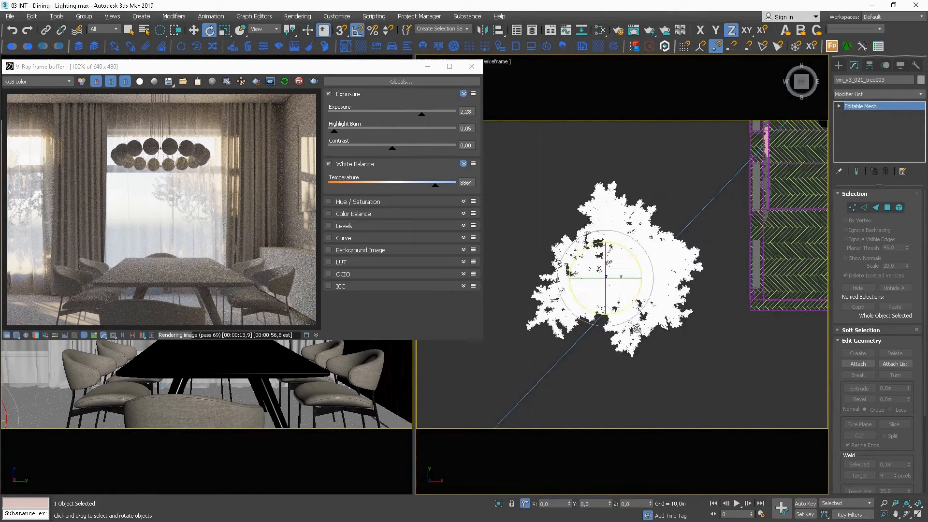
pyautogui.moveTo(629, 312); pyautogui.dragTo(607, 274)
# Nudge the copied tree's position slightly in the Top view to adjust the sunlight reaching the room.
pyautogui.press('w')
pyautogui.scroll(-2, 646, 280)
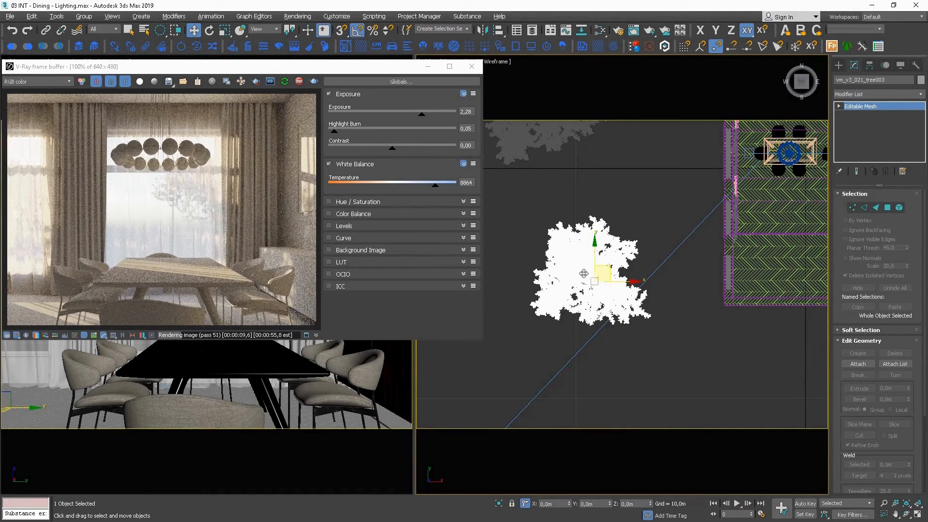
pyautogui.moveTo(585, 278); pyautogui.dragTo(587, 262, button='middle')
pyautogui.scroll(-2, 588, 262)
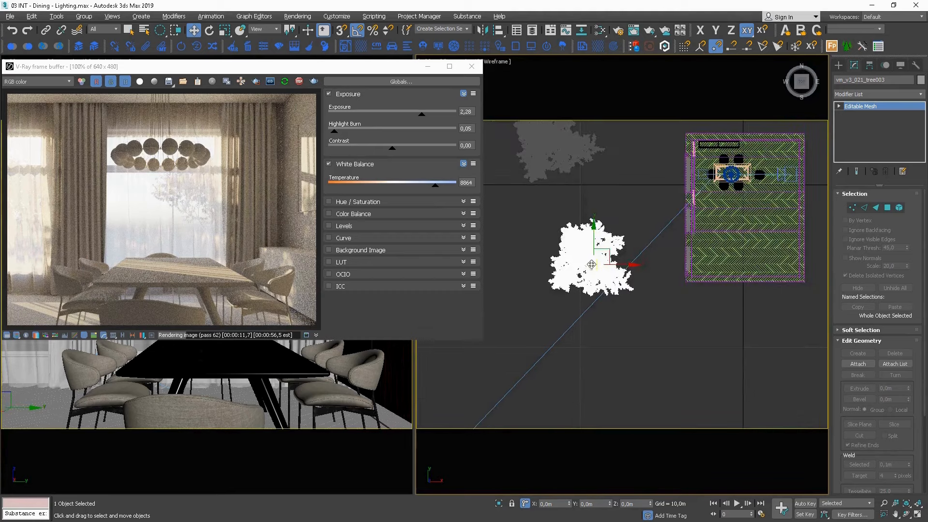
pyautogui.moveTo(607, 252); pyautogui.dragTo(608, 254)
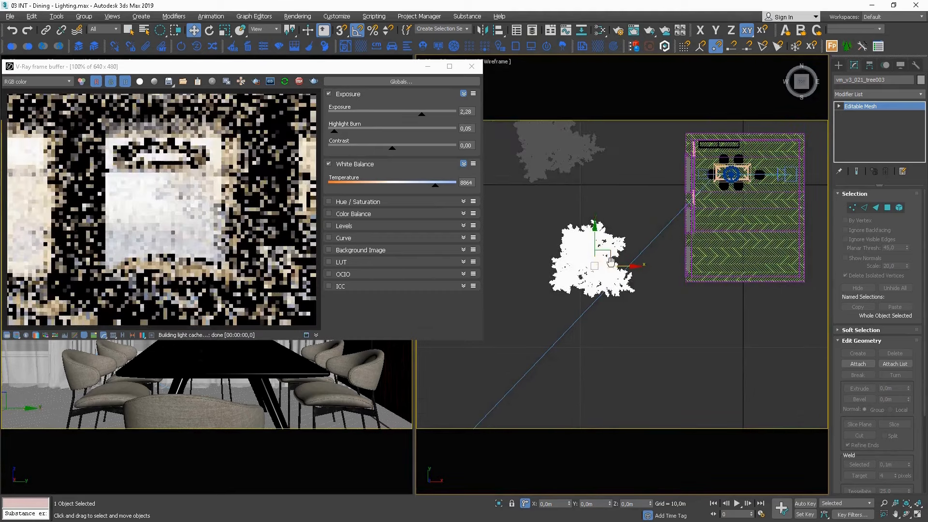
pyautogui.press('f')
pyautogui.press('z')
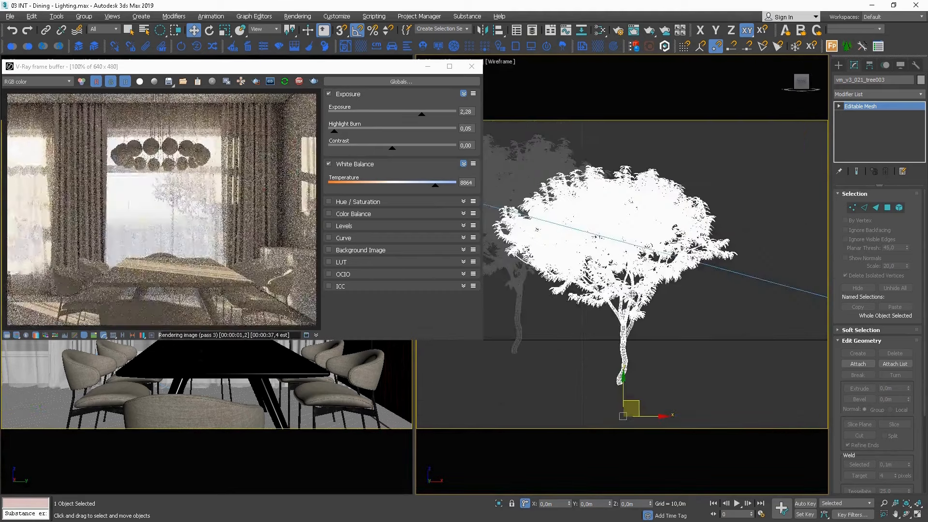
pyautogui.scroll(-5, 670, 294)
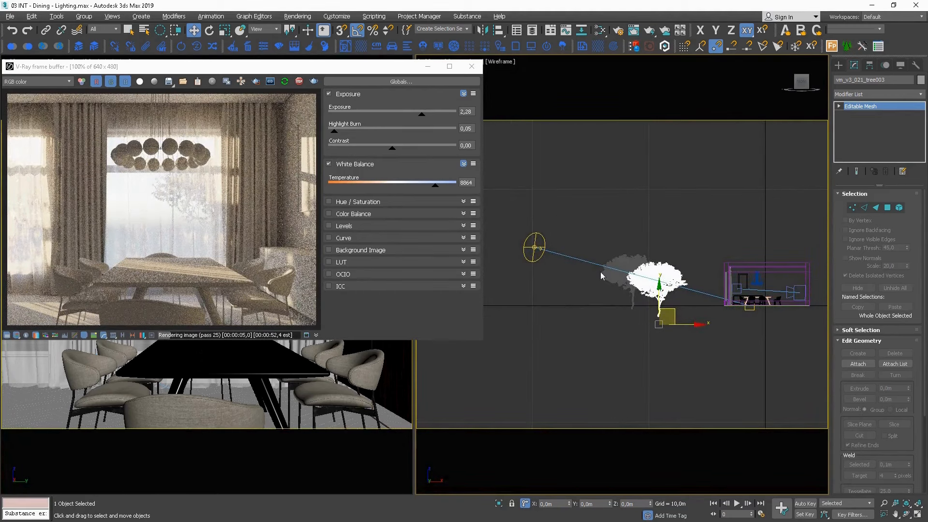
pyautogui.moveTo(687, 310); pyautogui.dragTo(663, 295, button='middle')
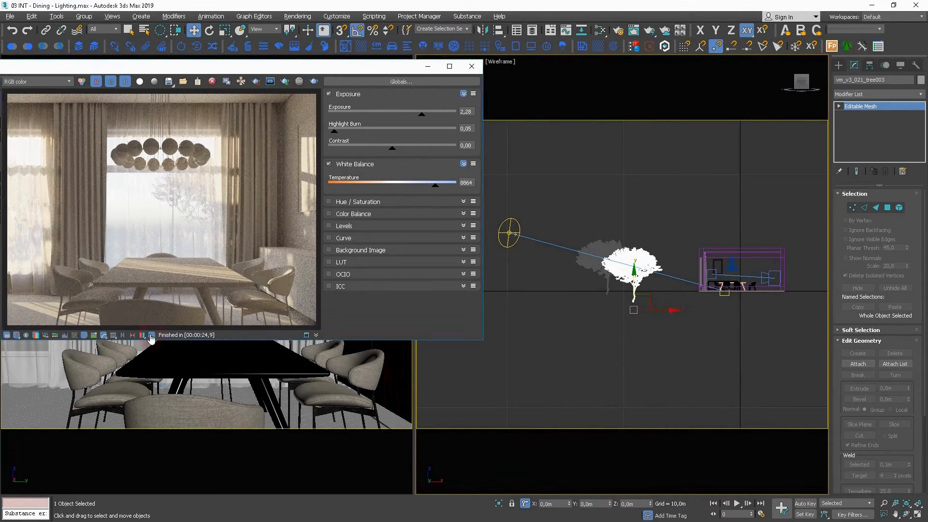
# Reposition the frame buffer so its lens effects settings are accessible, and enable the Bloom/Glare effect.
pyautogui.click(117, 67)
pyautogui.moveTo(126, 71); pyautogui.dragTo(269, 73)
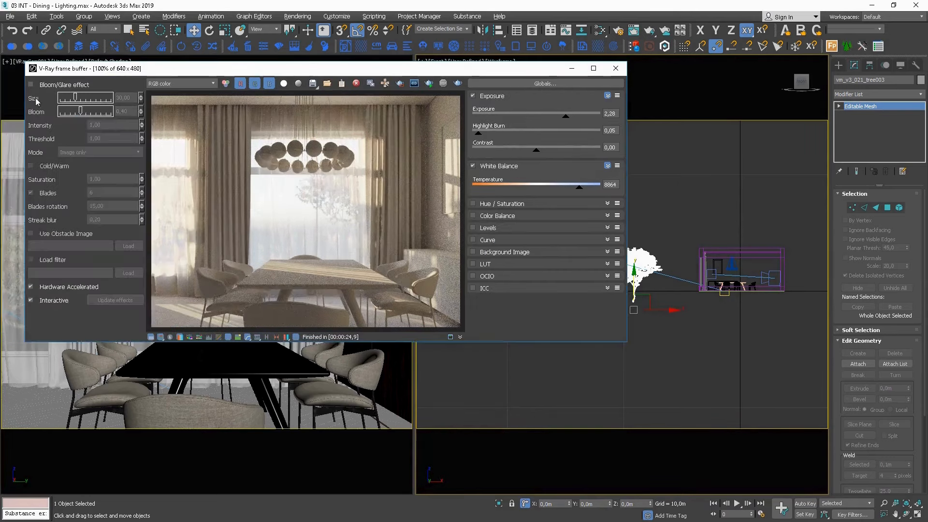
pyautogui.click(32, 85)
# Enable the frame buffer's LUT correction and load "Lut - kur vray.cube" from the Textures- kurs LUT folder.
pyautogui.click(608, 264)
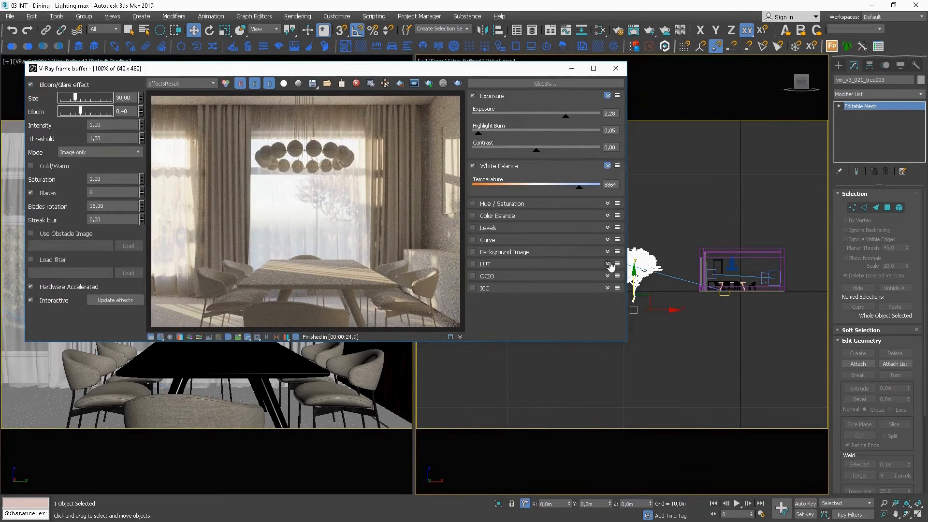
pyautogui.click(473, 264)
pyautogui.click(579, 279)
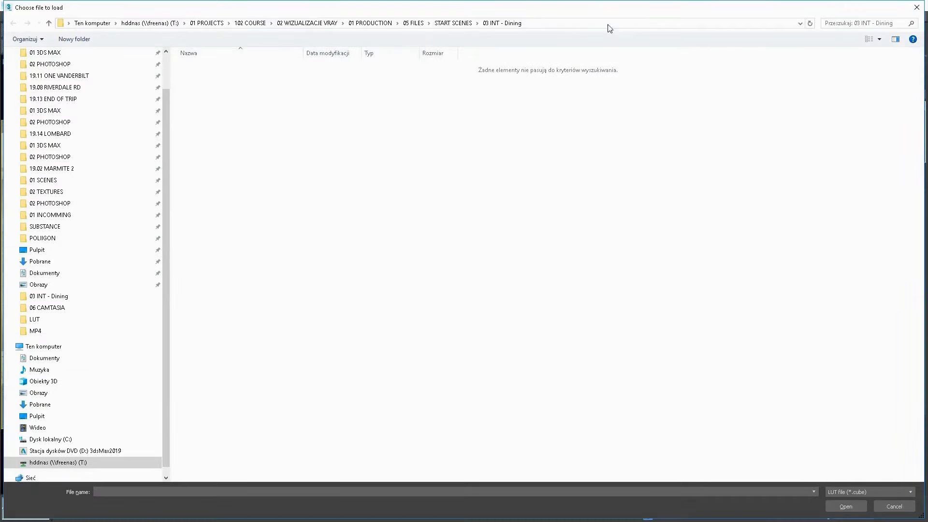
pyautogui.click(606, 22)
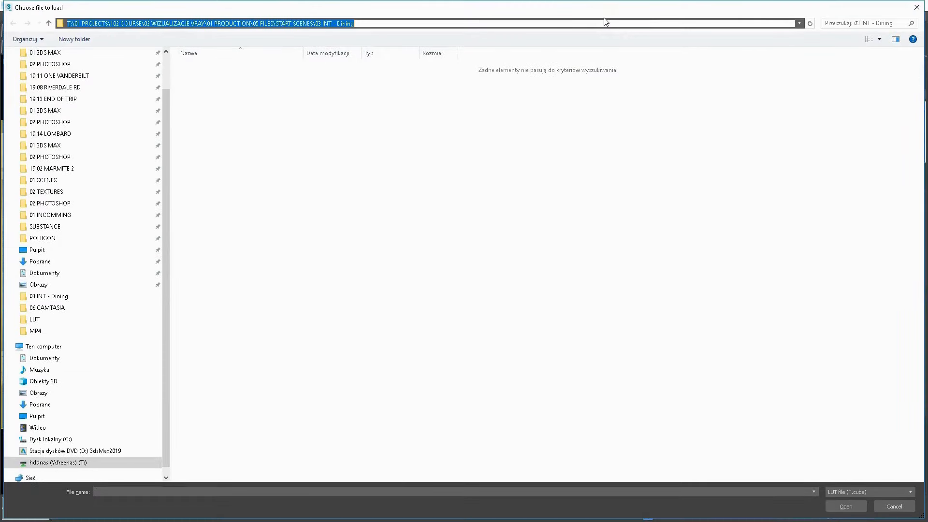
pyautogui.write('T:\\99 ADAM\\Desktop\\Textures- kurs\\LUT')
pyautogui.press('Return')
pyautogui.click(257, 68)
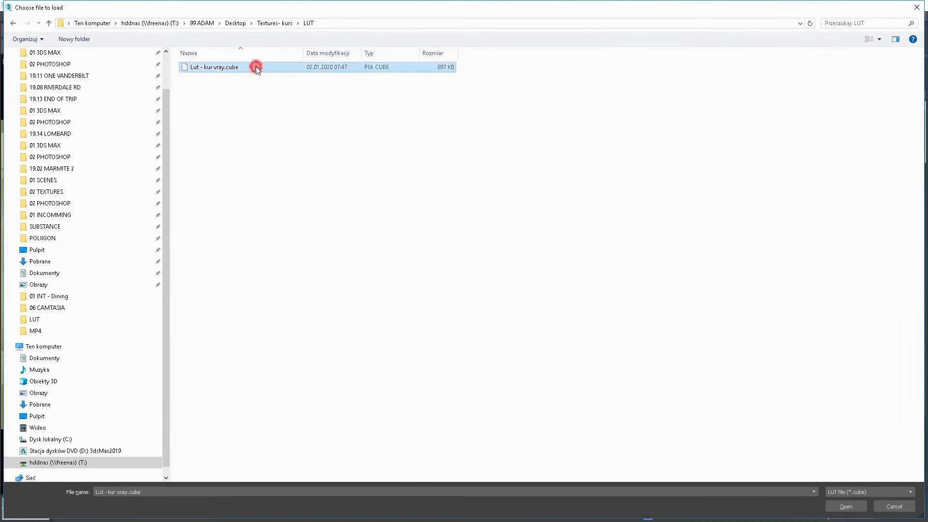
pyautogui.doubleClick(257, 68)
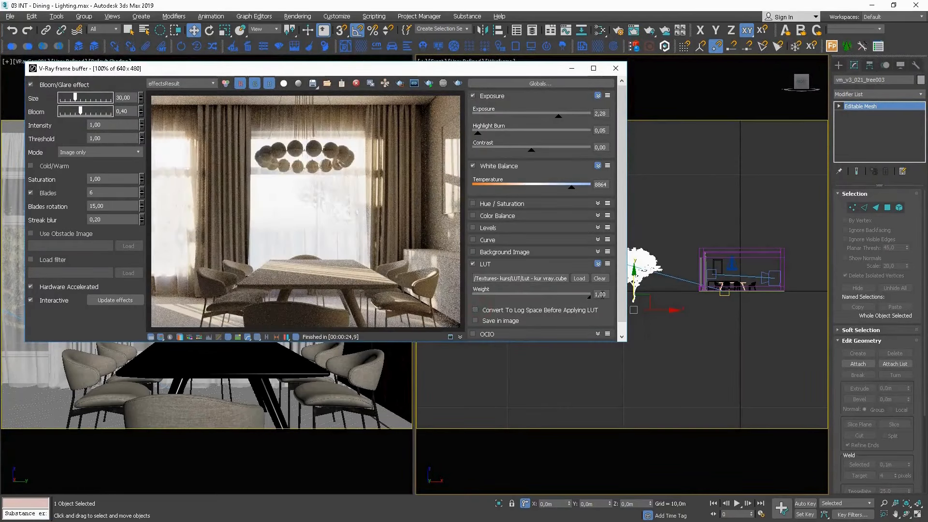
# Set the LUT weight to 0,7.
pyautogui.doubleClick(604, 294)
pyautogui.write('0,7')
pyautogui.press('Return')
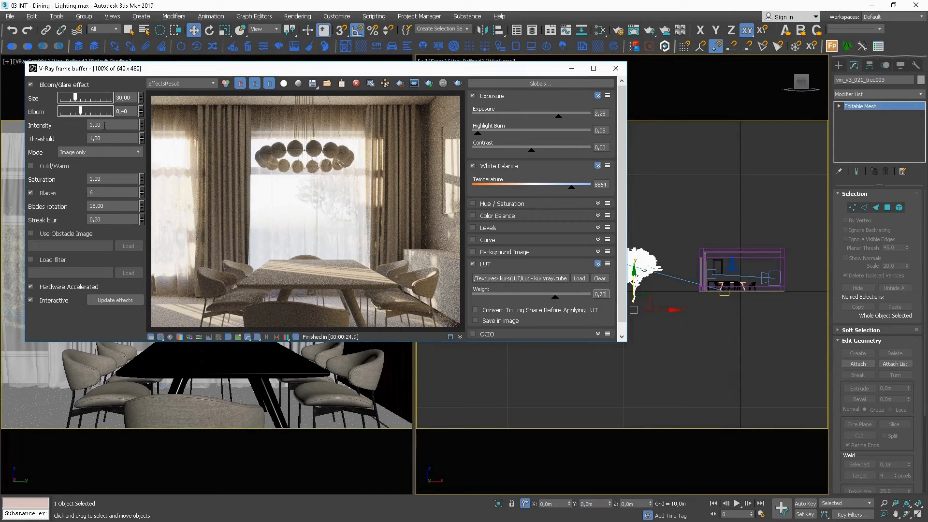
# Switch the Bloom/Glare effect off and back on to compare its influence on the render.
pyautogui.click(31, 85)
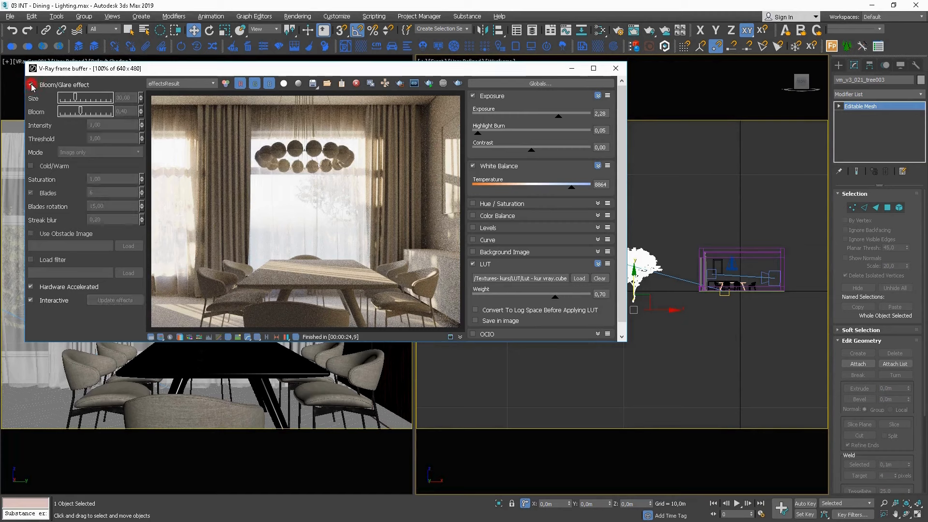
pyautogui.click(32, 85)
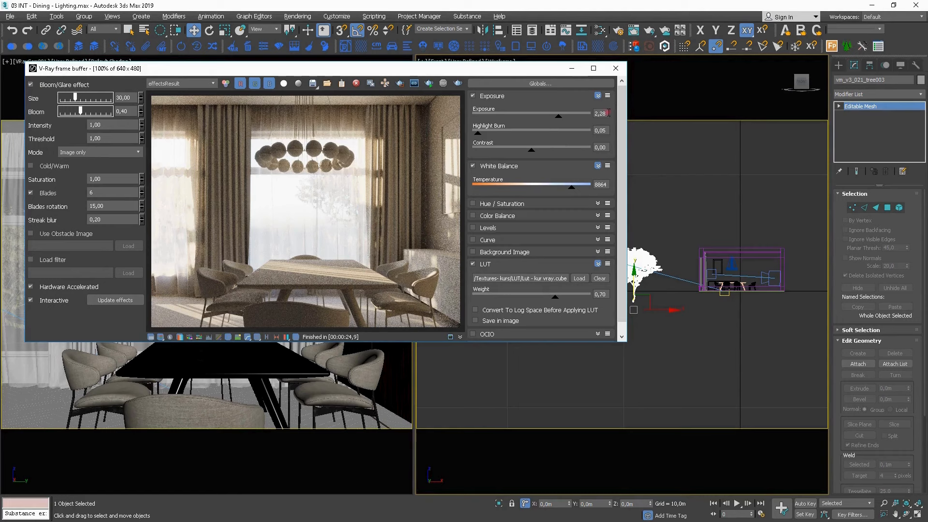
# Set the frame buffer's exposure to 3, highlight burn to 0 and contrast to about -0,08.
pyautogui.moveTo(609, 113); pyautogui.dragTo(540, 126)
pyautogui.write('3')
pyautogui.press('Return')
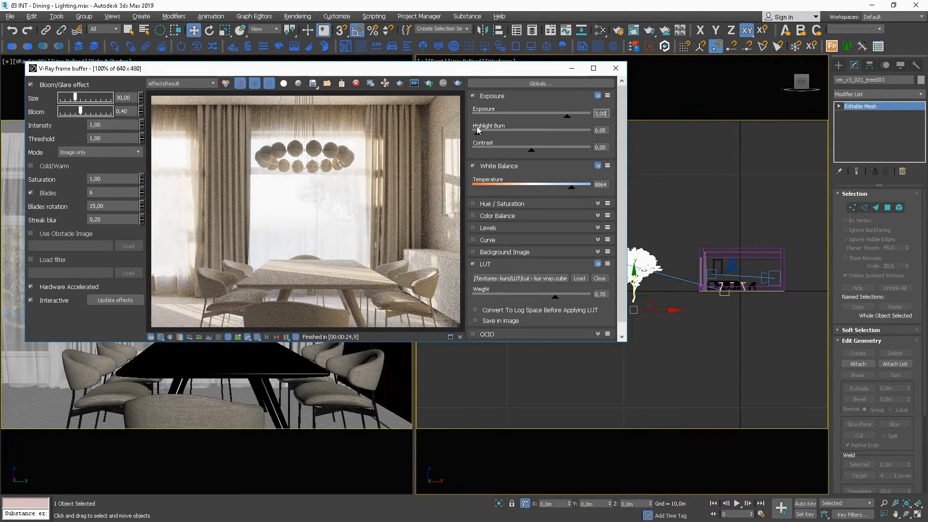
pyautogui.moveTo(476, 130); pyautogui.dragTo(467, 140)
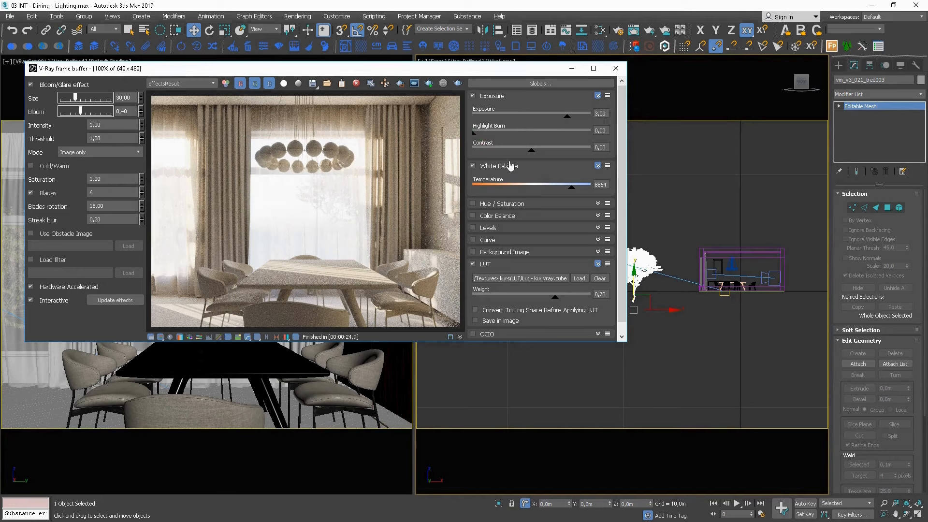
pyautogui.moveTo(532, 151); pyautogui.dragTo(528, 155)
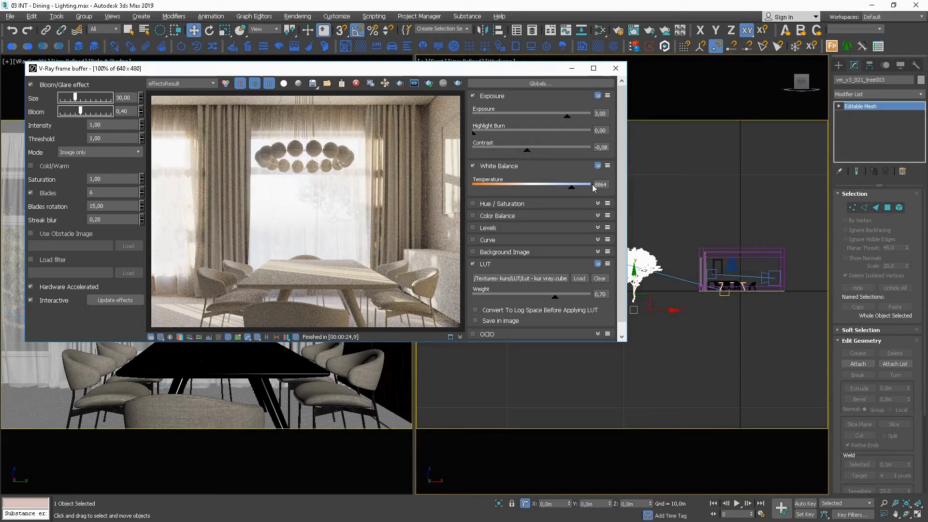
# Set the white balance temperature to 9000 and enable the Hue/Saturation correction, comparing the image with and without it.
pyautogui.doubleClick(607, 184)
pyautogui.write('9000')
pyautogui.click(598, 204)
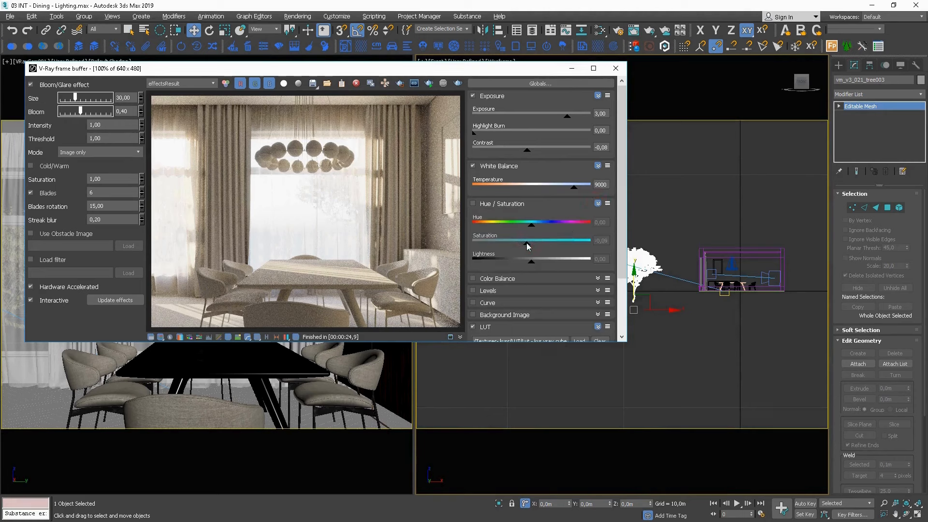
pyautogui.click(478, 203)
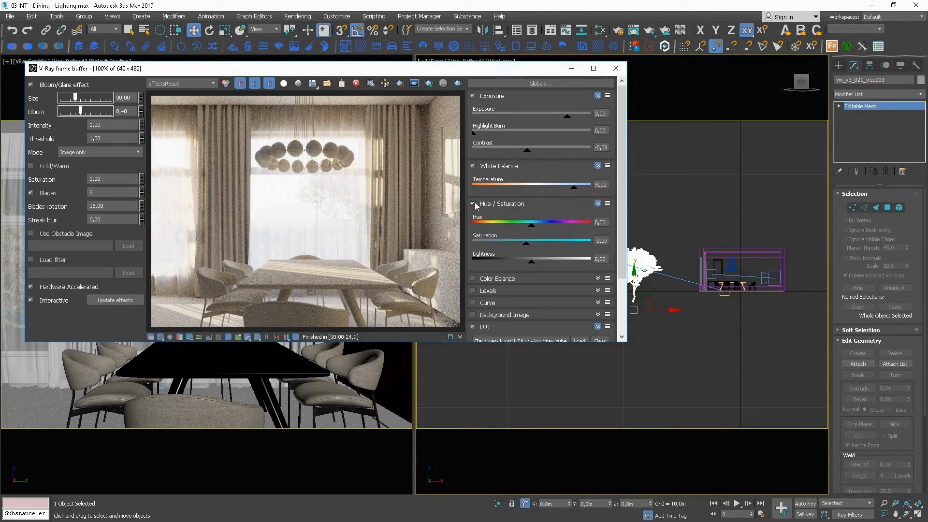
pyautogui.click(472, 203)
pyautogui.click(472, 203)
# Enable the Curve correction and bend it into a gentle S-shape using the handles of its black and white end points.
pyautogui.scroll(-3, 613, 238)
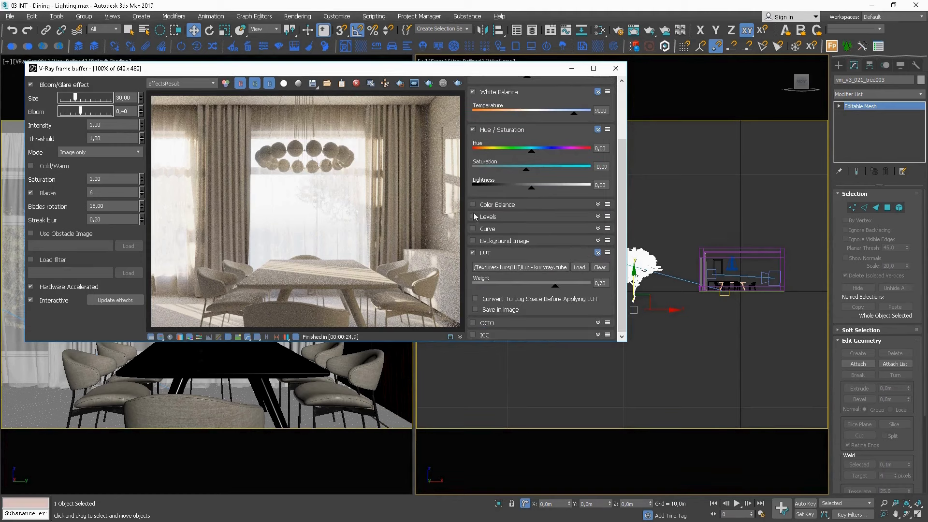
pyautogui.click(473, 228)
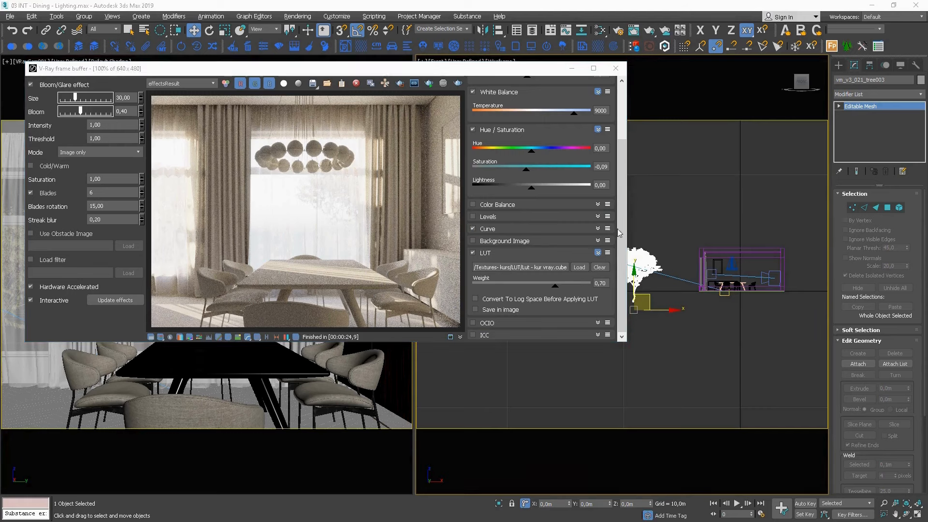
pyautogui.click(597, 228)
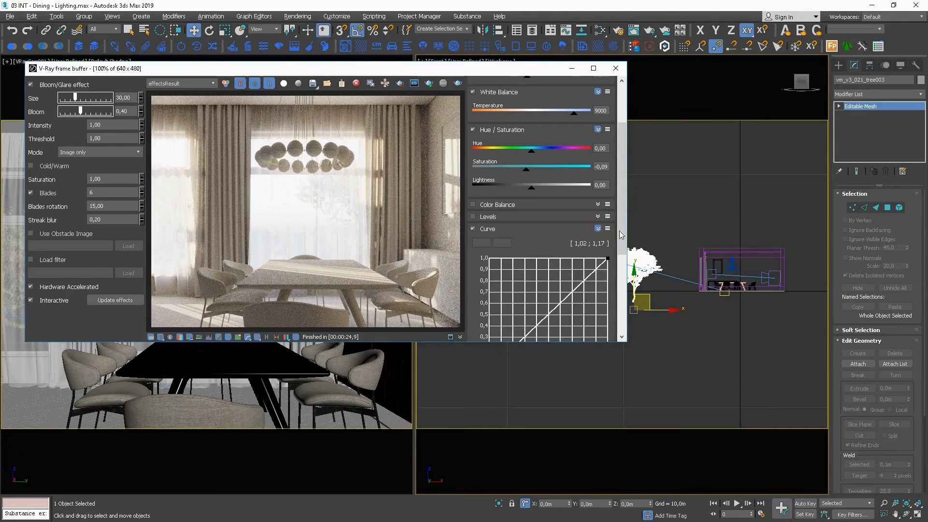
pyautogui.moveTo(623, 222); pyautogui.dragTo(623, 277)
pyautogui.click(490, 257)
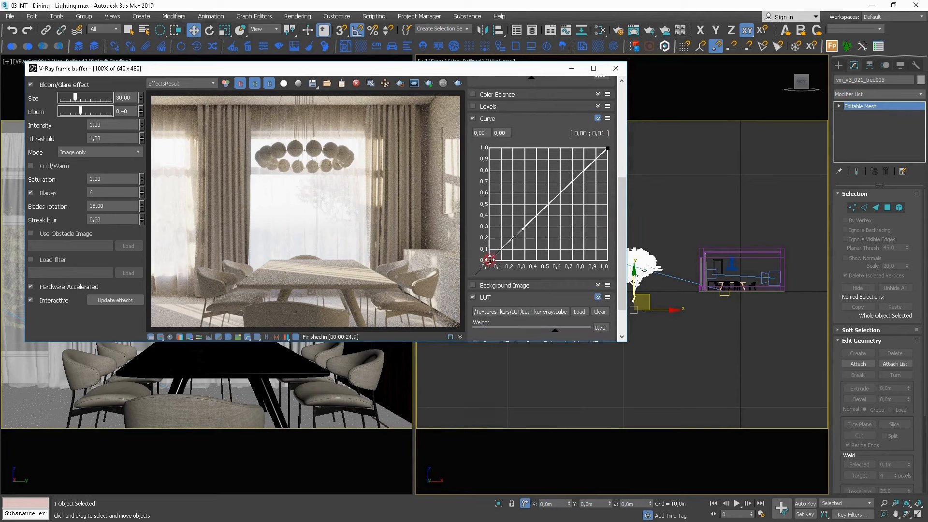
pyautogui.moveTo(522, 230); pyautogui.dragTo(551, 227)
pyautogui.moveTo(607, 147); pyautogui.dragTo(567, 179)
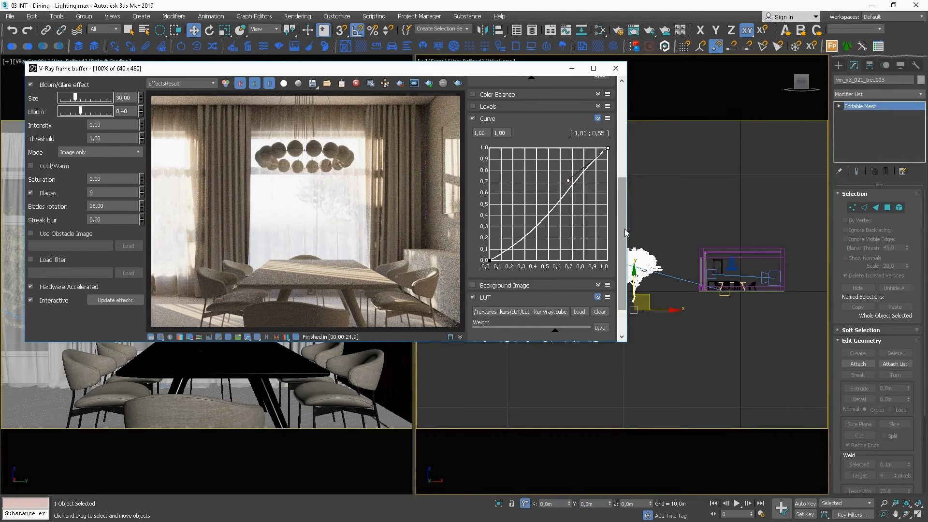
# Soften the curve by slightly raising the black point's handle and nudging the white point's handle up.
pyautogui.scroll(-3, 624, 233)
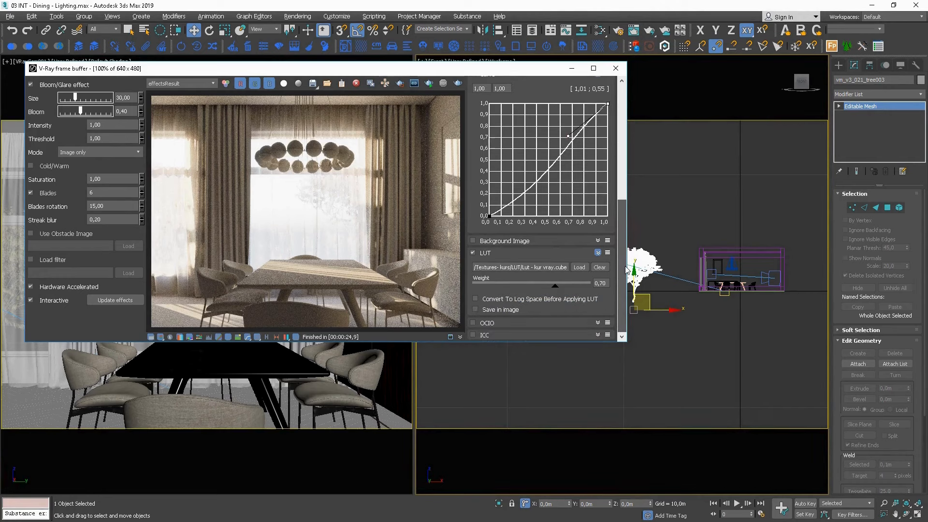
pyautogui.moveTo(627, 269); pyautogui.dragTo(626, 133)
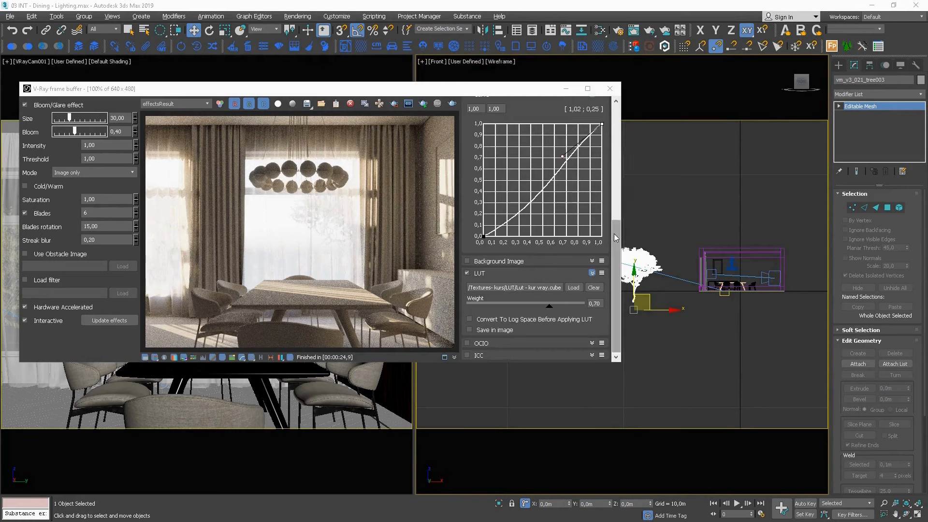
pyautogui.click(483, 236)
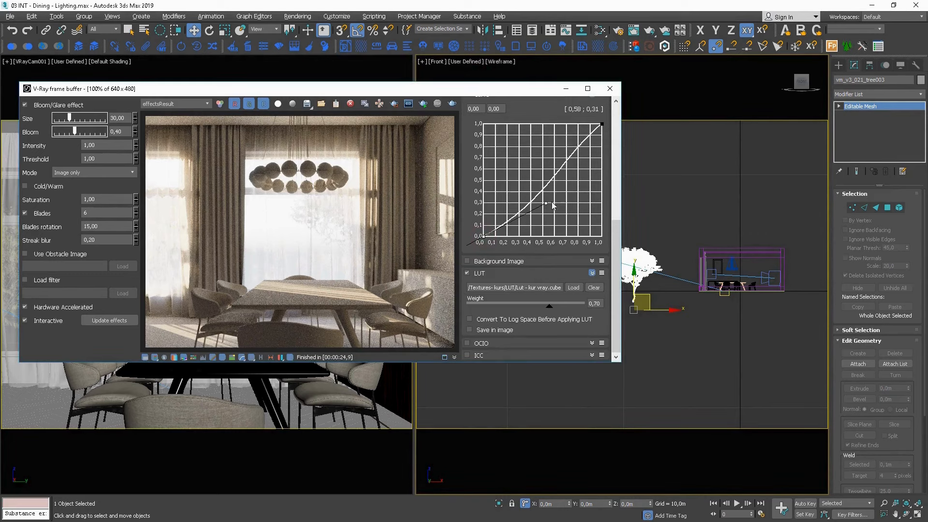
pyautogui.moveTo(547, 204); pyautogui.dragTo(547, 196)
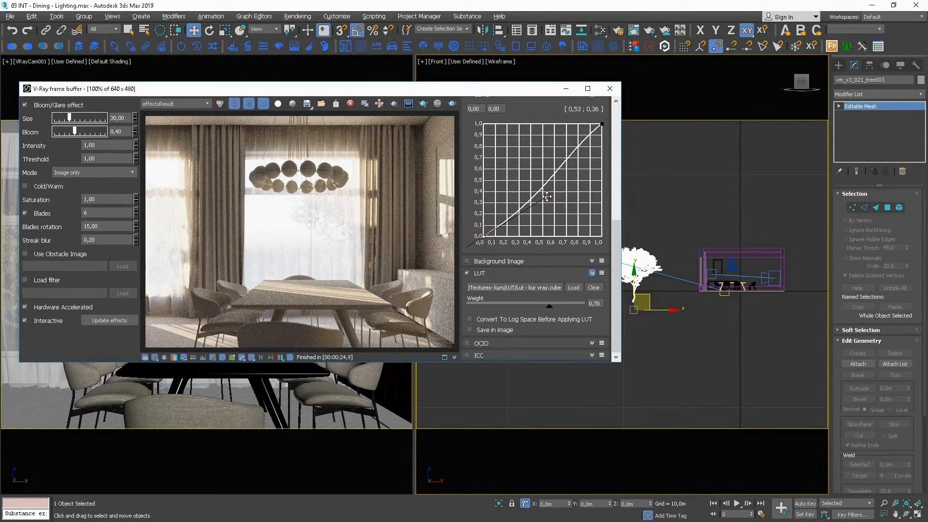
pyautogui.click(602, 124)
pyautogui.moveTo(562, 158); pyautogui.dragTo(558, 154)
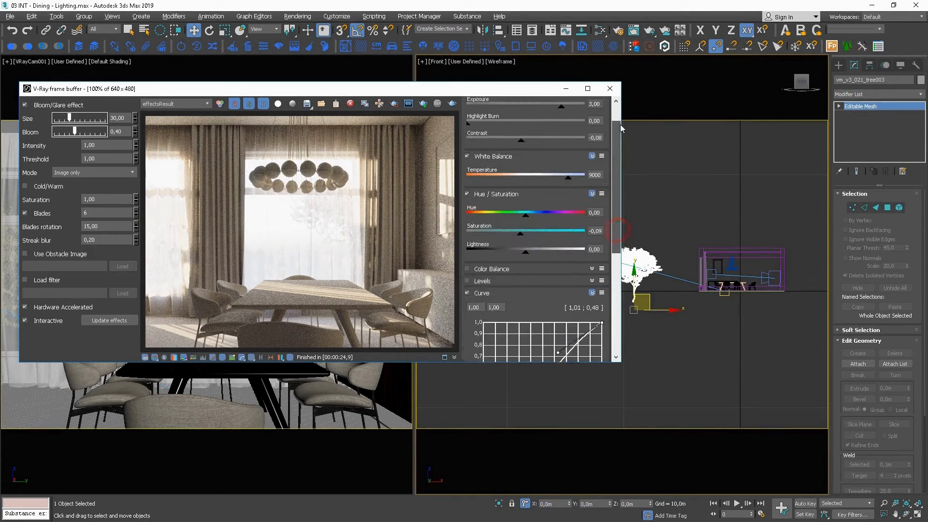
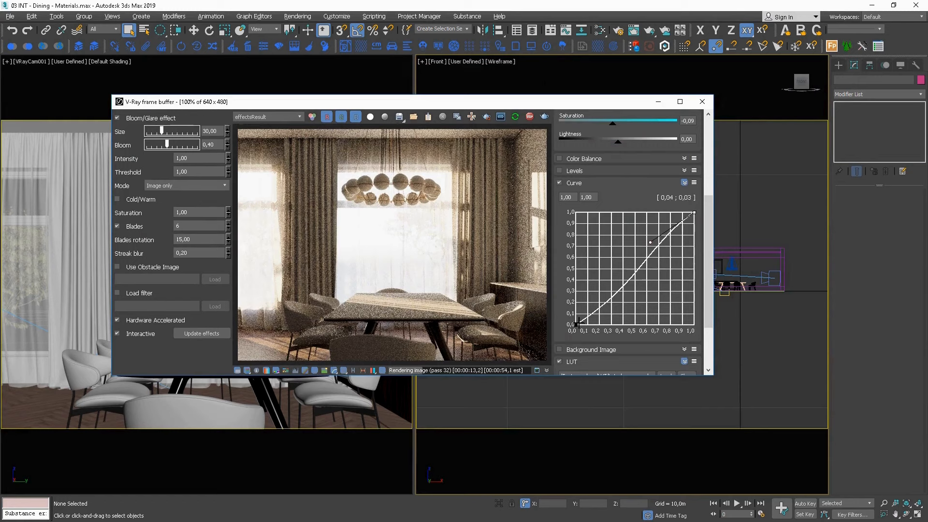
# Reshape the correction curve by raising its midsection with the end point handles, and move the frame buffer aside.
pyautogui.click(577, 323)
pyautogui.moveTo(640, 286); pyautogui.dragTo(641, 271)
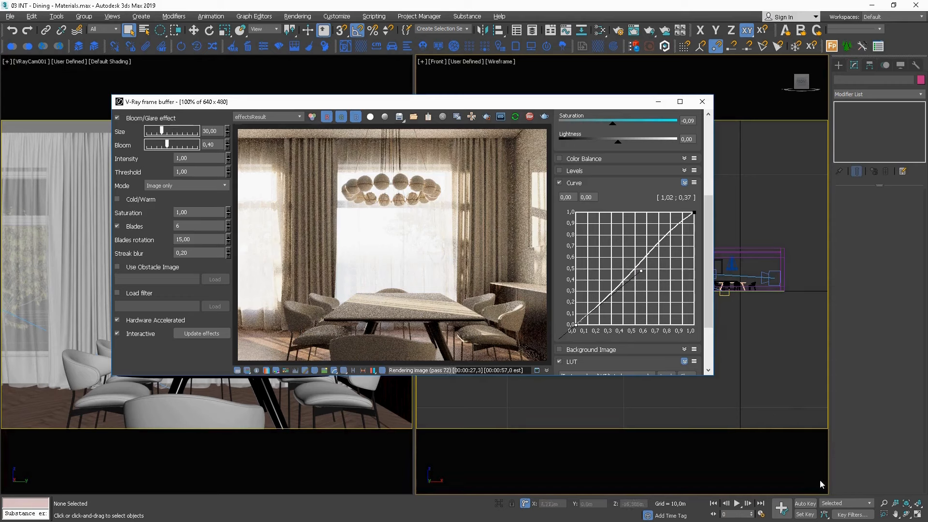
pyautogui.moveTo(513, 102); pyautogui.dragTo(288, 54)
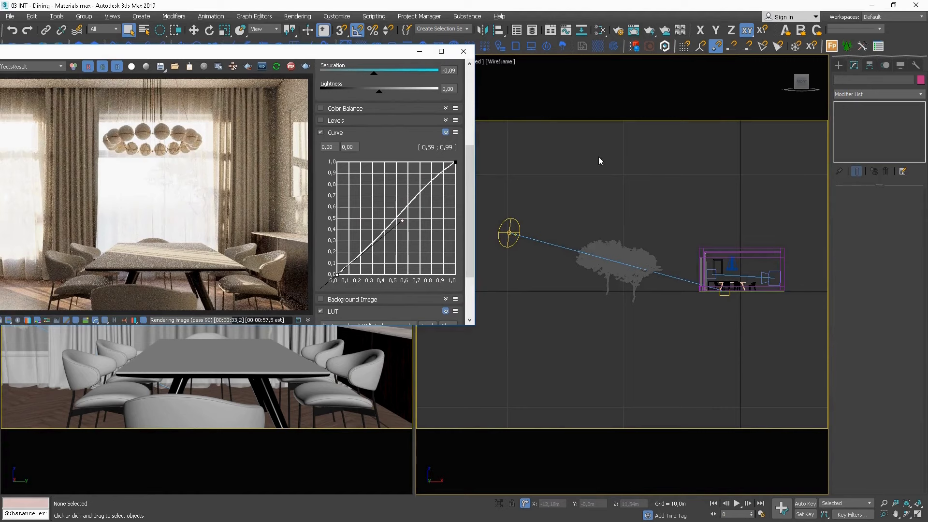
# Create a new VRayMtl in the Slate Material Editor and assign it to the two heavy curtains beside the window.
pyautogui.press('m')
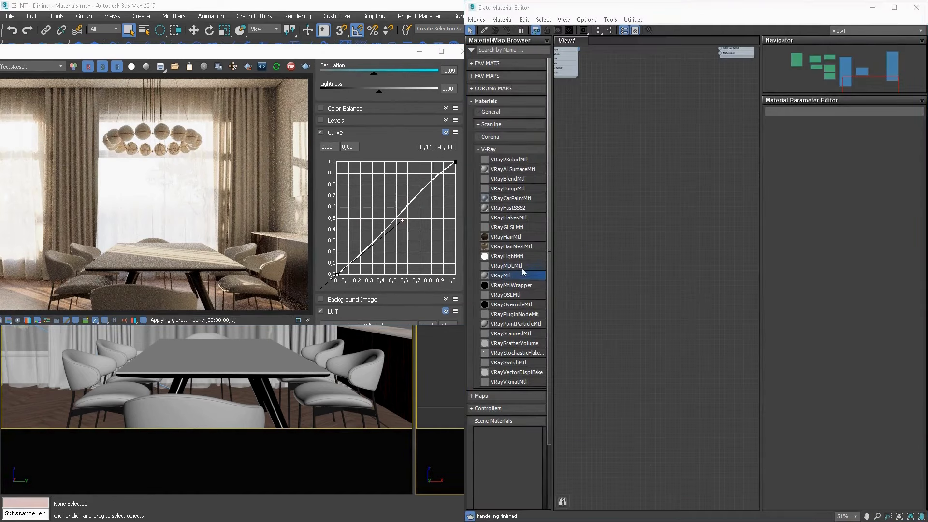
pyautogui.moveTo(522, 274); pyautogui.dragTo(694, 247)
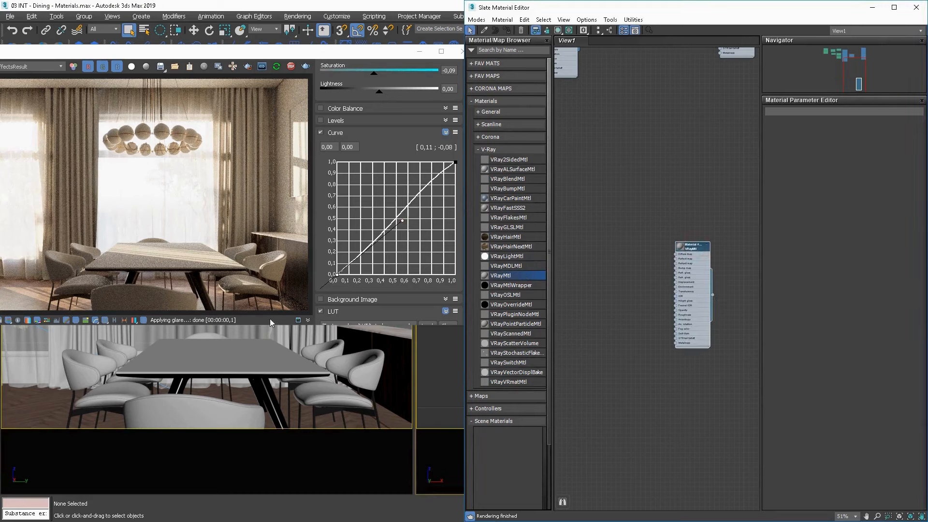
pyautogui.click(319, 330)
pyautogui.press('F4')
pyautogui.press('F4')
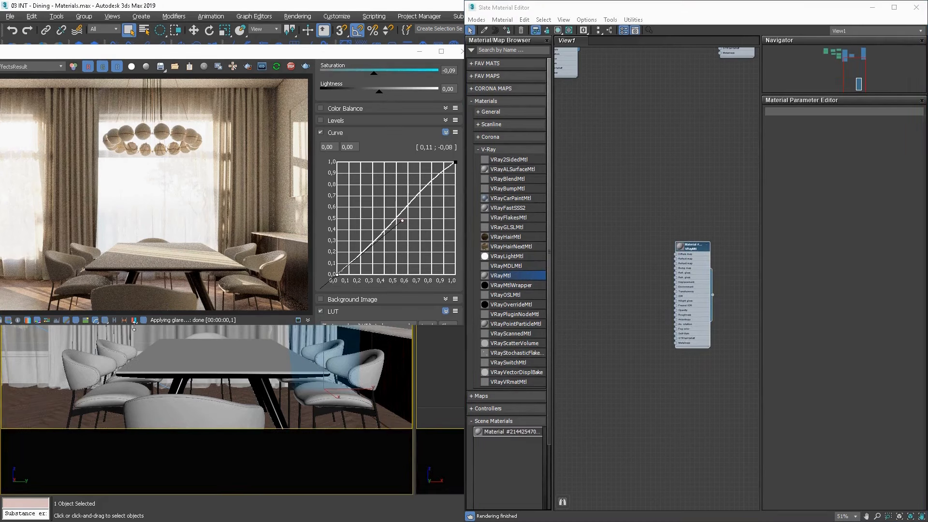
pyautogui.keyDown('ctrl'); pyautogui.click(107, 333); pyautogui.keyUp('ctrl')
pyautogui.moveTo(697, 249); pyautogui.dragTo(703, 244)
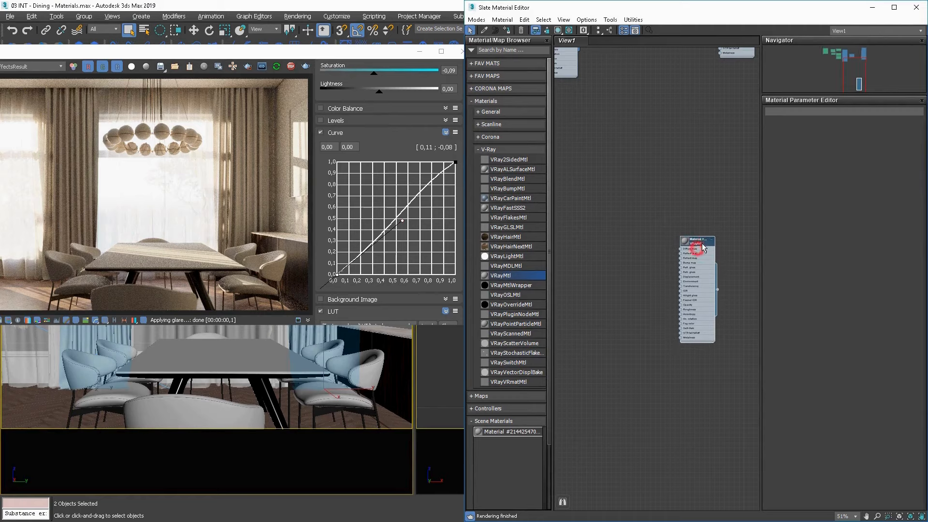
pyautogui.click(508, 31)
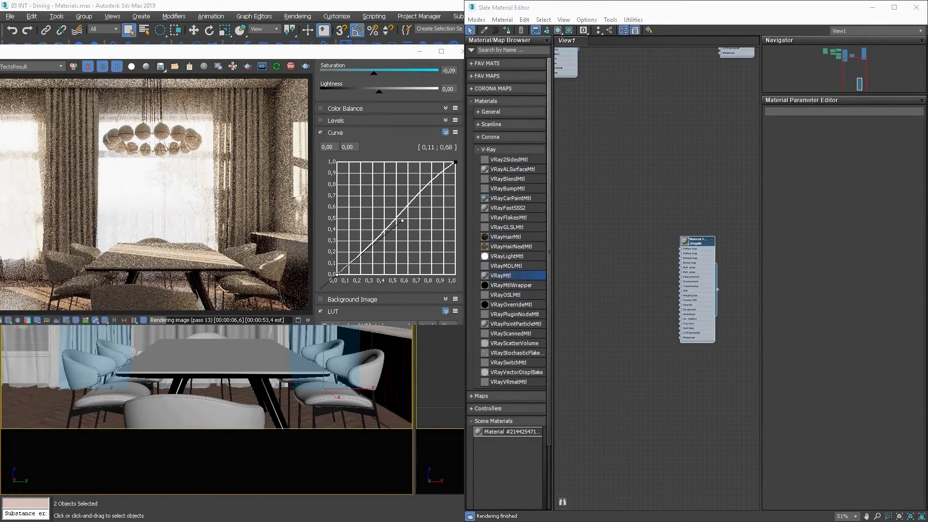
# Switch to the photo viewer and examine the textures curtain_dif.jpg, curtain_gloss.jpg and curtain_bump.jpg.
pyautogui.hotkey('alt', 'Tab')
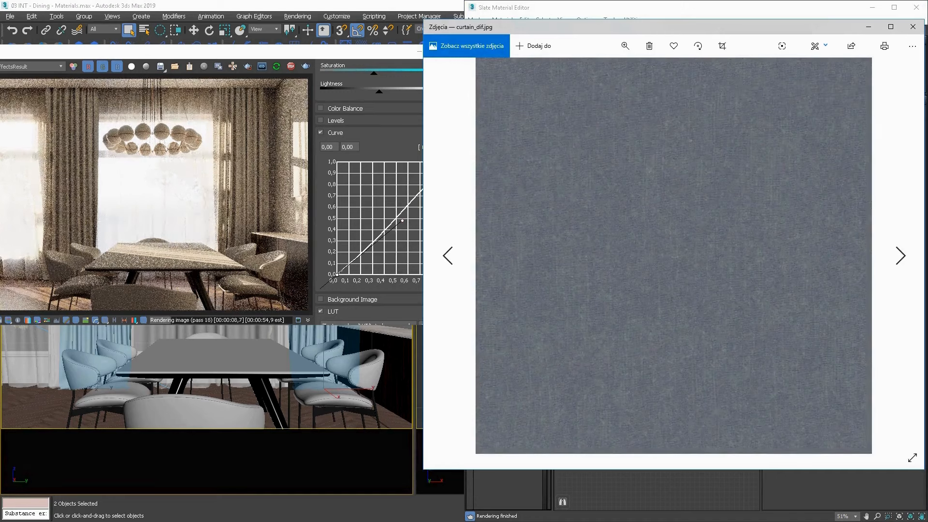
pyautogui.press('Right')
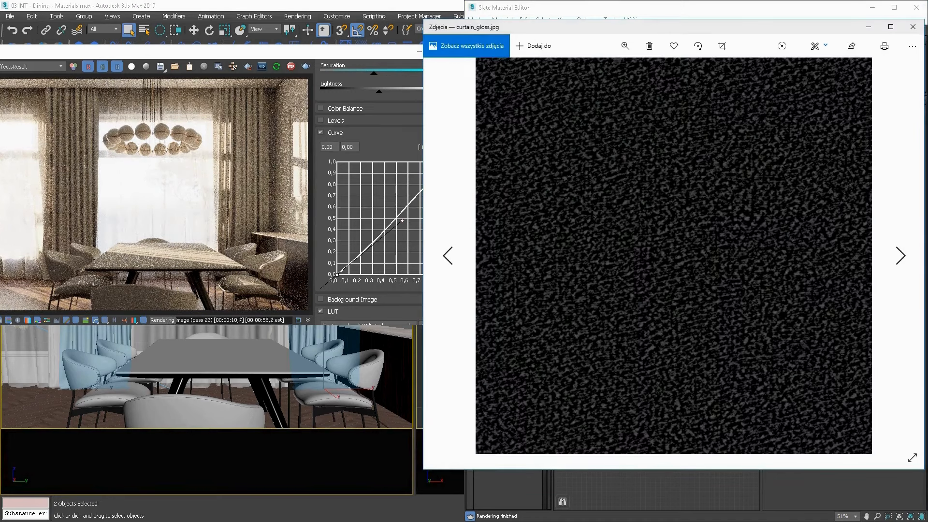
pyautogui.press('Right')
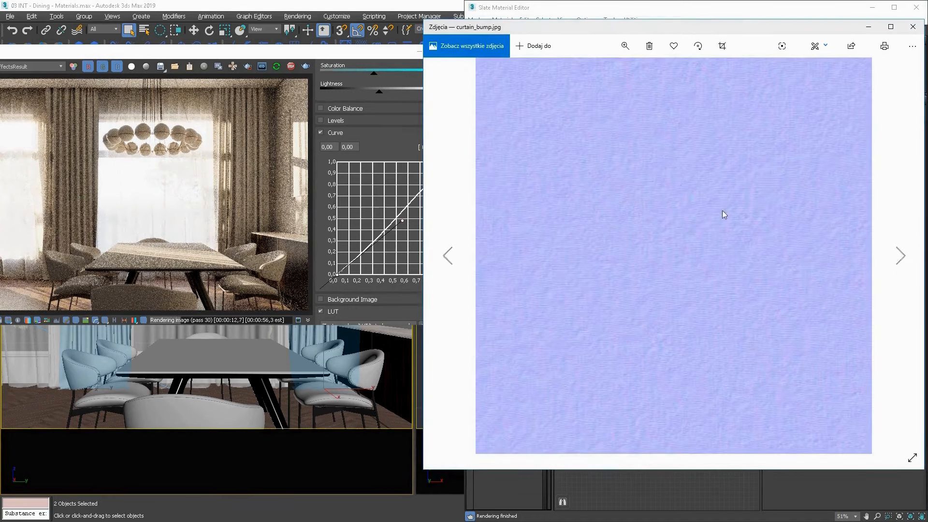
pyautogui.press('Right')
pyautogui.press('Right')
pyautogui.click(913, 27)
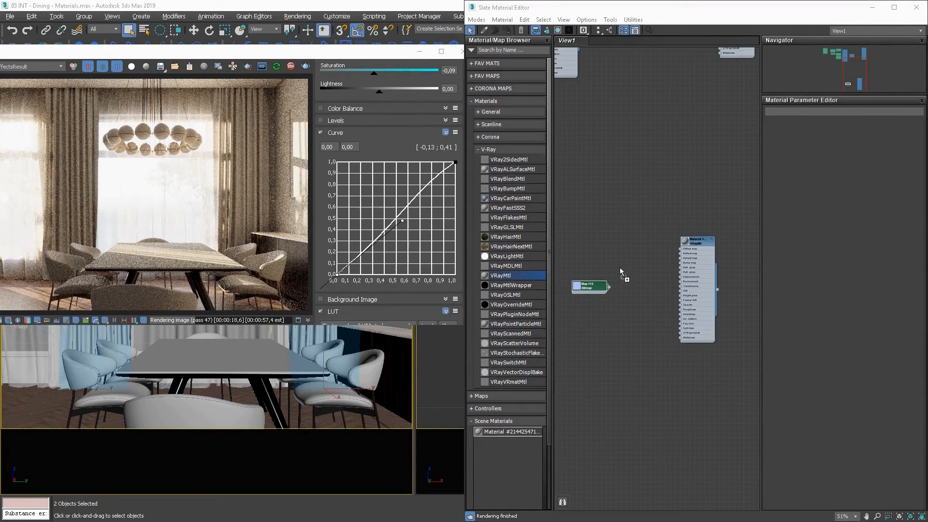
# Bring the three curtain textures into the material graph as bitmaps and connect the gloss bitmap to the VRayMtl's reflection glossiness.
pyautogui.moveTo(622, 271); pyautogui.dragTo(585, 265)
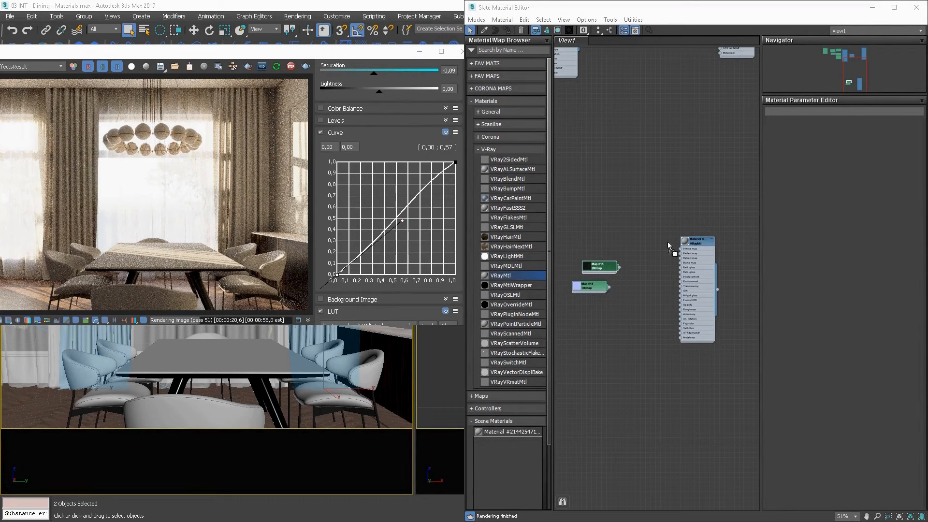
pyautogui.scroll(3, 672, 275)
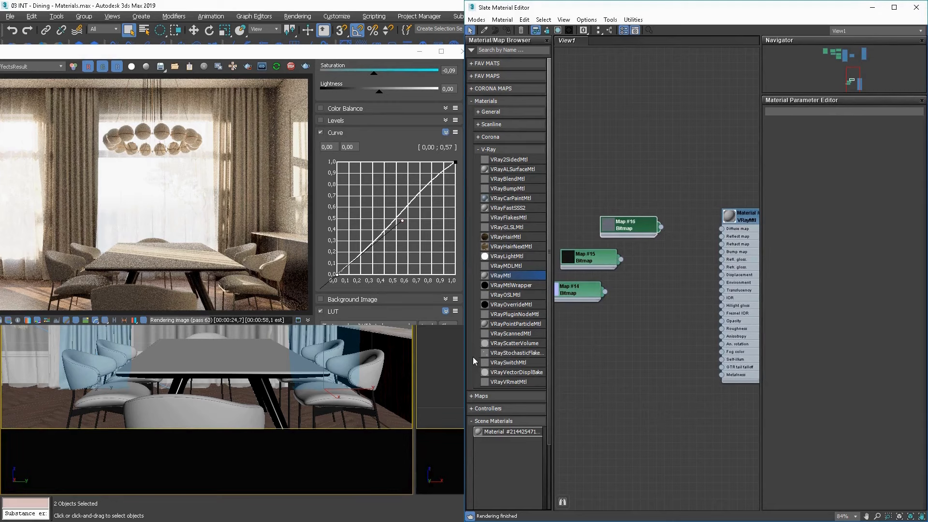
pyautogui.moveTo(466, 360); pyautogui.dragTo(320, 347)
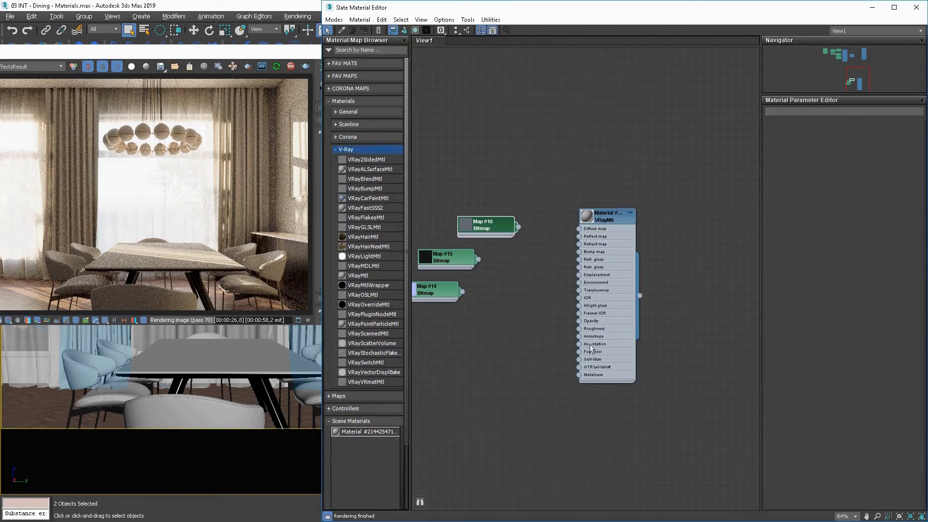
pyautogui.moveTo(547, 307); pyautogui.dragTo(596, 319, button='middle')
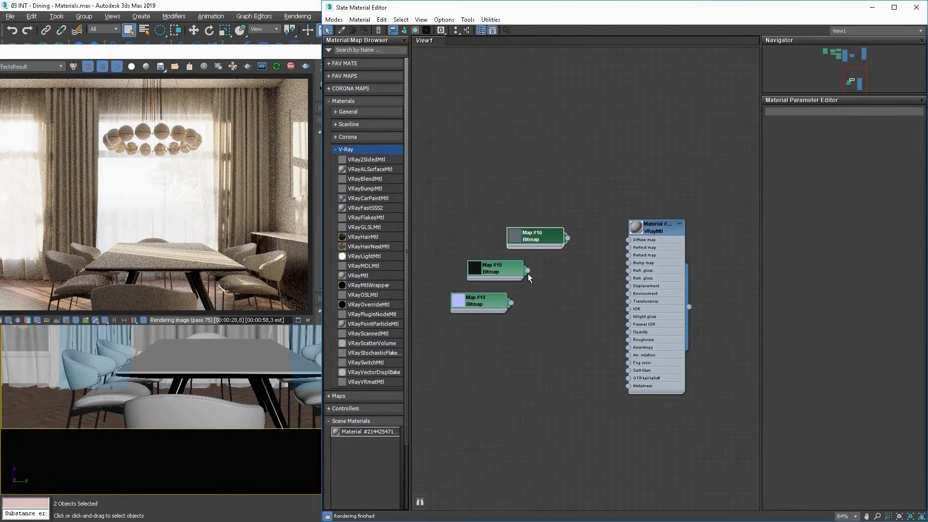
pyautogui.moveTo(527, 271); pyautogui.dragTo(628, 271)
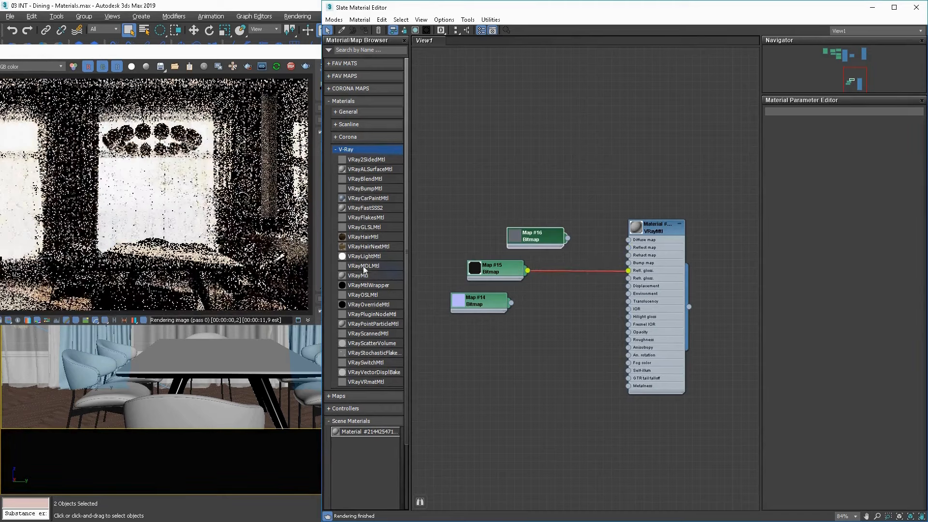
# Add a VRayNormalMap between the curtain bump bitmap and the material's bump input, using its normal map slot, and align the nodes.
pyautogui.click(343, 101)
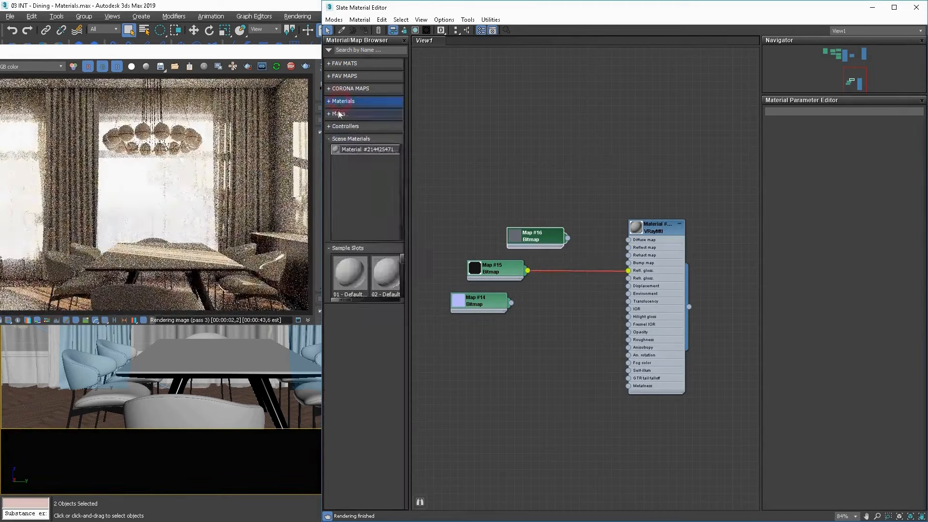
pyautogui.click(338, 114)
pyautogui.moveTo(374, 342); pyautogui.dragTo(635, 263)
pyautogui.click(614, 265)
pyautogui.moveTo(549, 318); pyautogui.dragTo(555, 303)
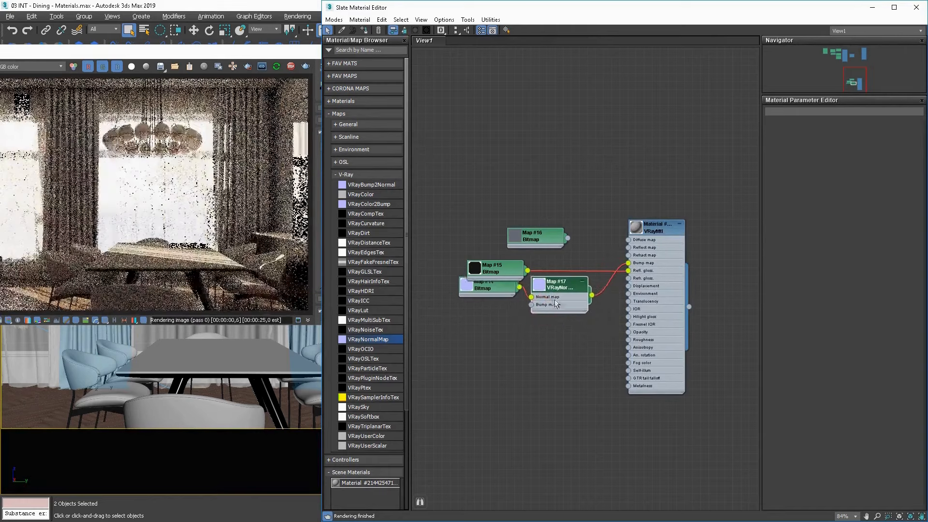
pyautogui.moveTo(490, 292); pyautogui.dragTo(496, 302)
pyautogui.moveTo(575, 300); pyautogui.dragTo(584, 308)
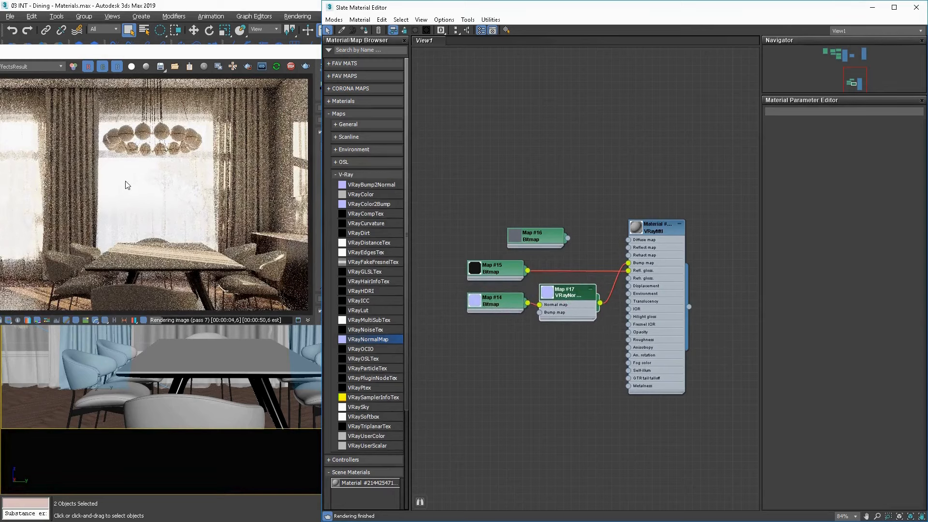
# Set the curtain material's reflection color to pure white.
pyautogui.click(663, 231)
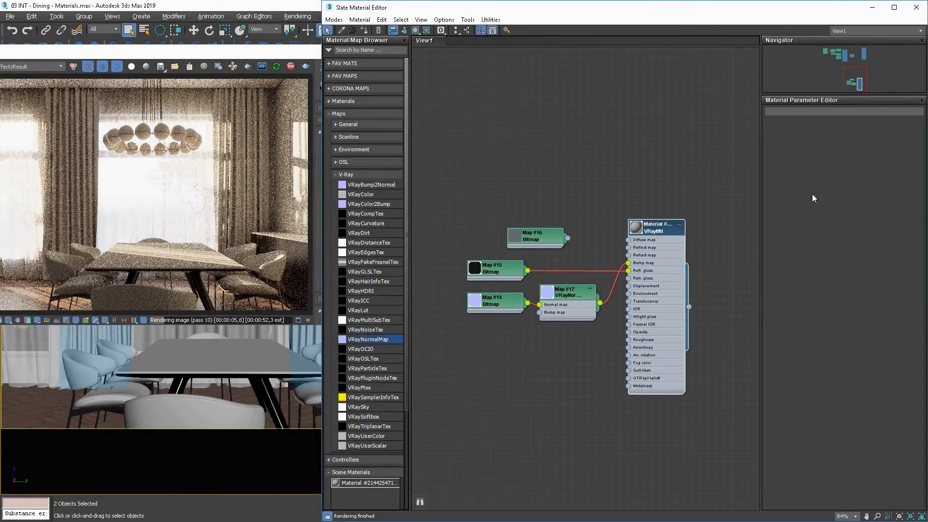
pyautogui.click(818, 162)
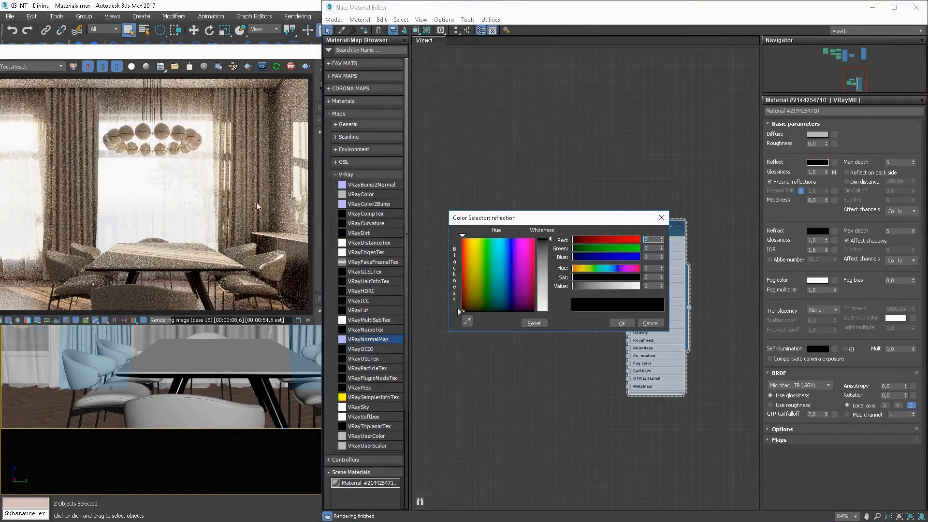
pyautogui.moveTo(546, 274); pyautogui.dragTo(545, 309)
pyautogui.click(621, 323)
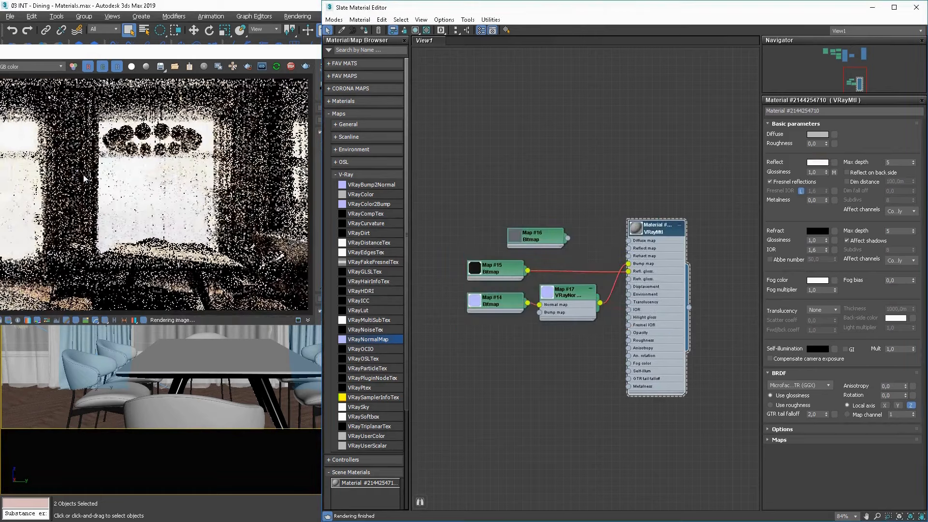
# Zoom the interactive render in on the curtain and test a render region over its folds.
pyautogui.rightClick(83, 179)
pyautogui.click(56, 181)
pyautogui.scroll(5, 58, 183)
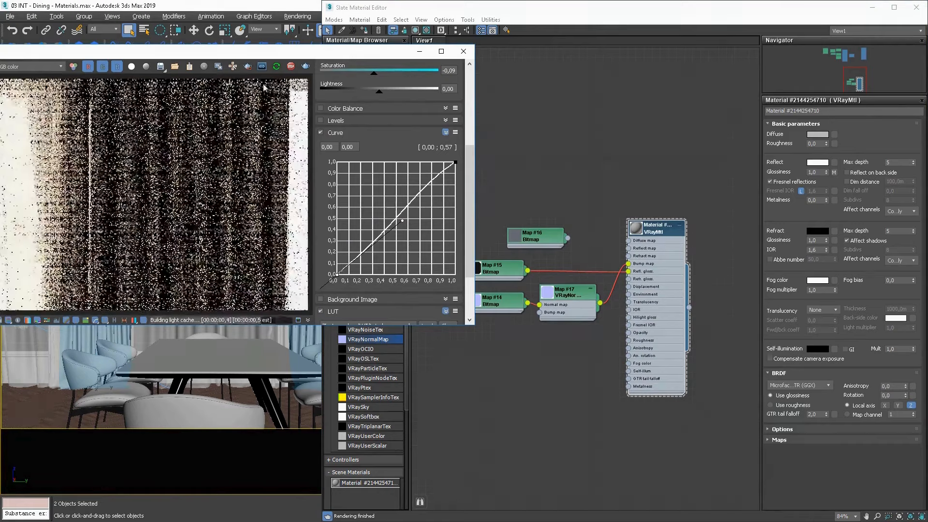
pyautogui.click(247, 66)
pyautogui.moveTo(265, 135); pyautogui.dragTo(116, 209)
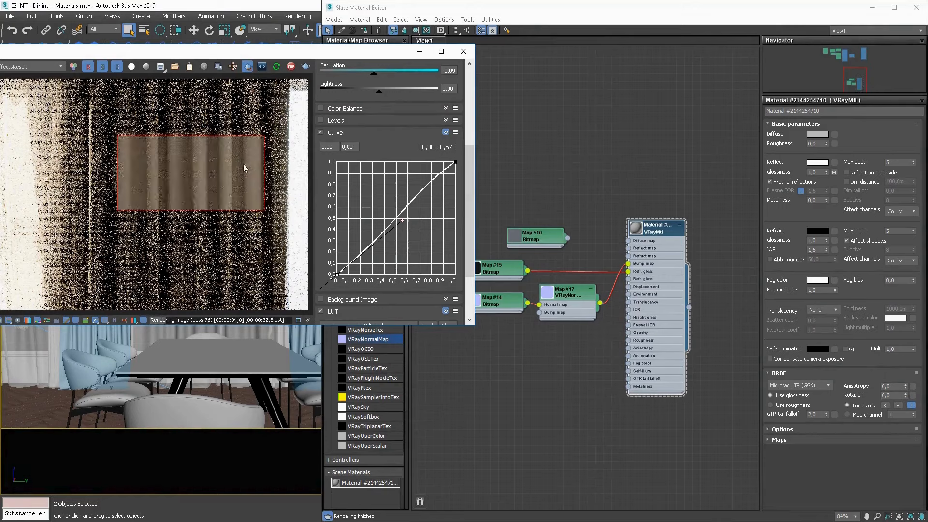
pyautogui.click(248, 67)
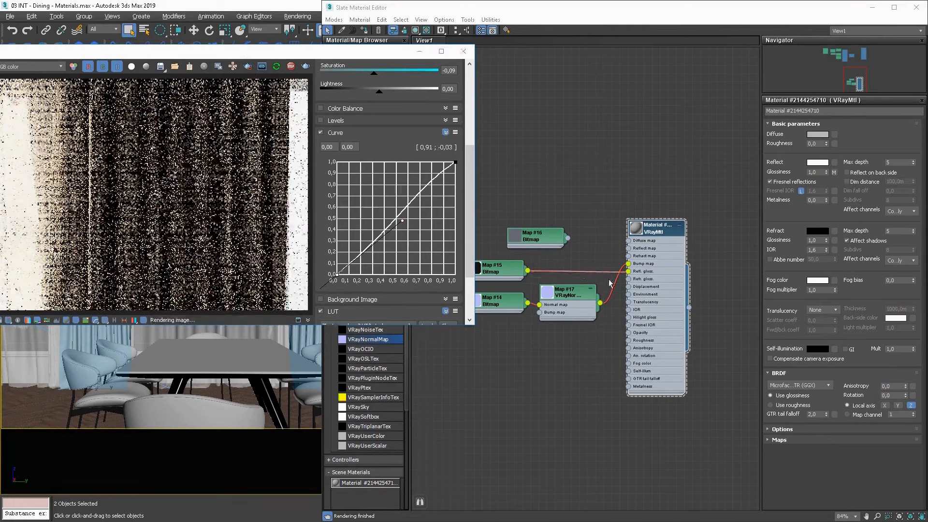
# Add a Falloff map to the graph, connect it to the curtain material's diffuse input and place it above the other maps.
pyautogui.moveTo(539, 243); pyautogui.dragTo(597, 265, button='middle')
pyautogui.scroll(1, 599, 265)
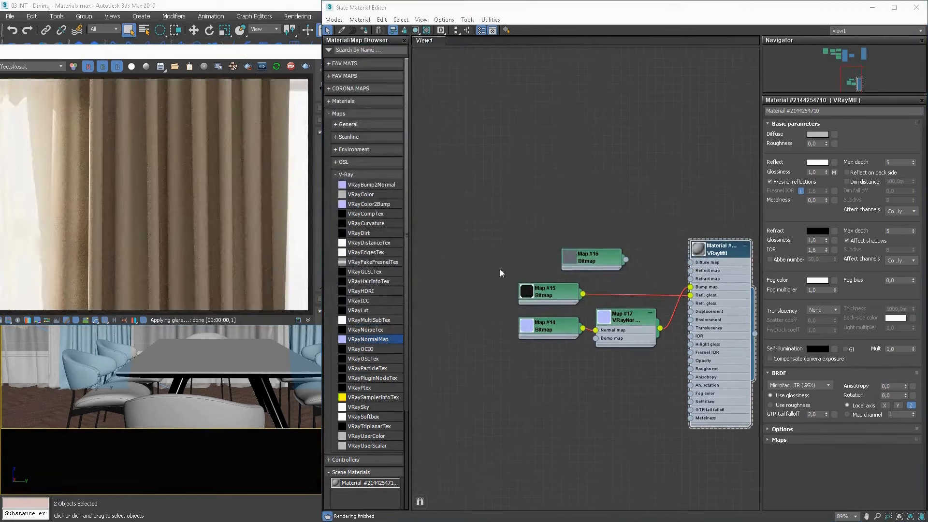
pyautogui.moveTo(582, 268); pyautogui.dragTo(564, 323, button='middle')
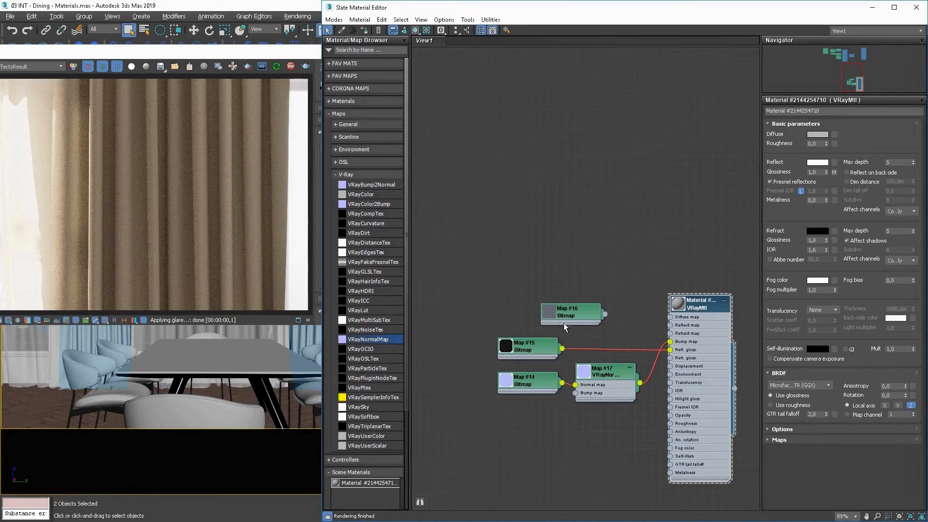
pyautogui.scroll(1, 565, 323)
pyautogui.moveTo(574, 314); pyautogui.dragTo(454, 262)
pyautogui.rightClick(580, 296)
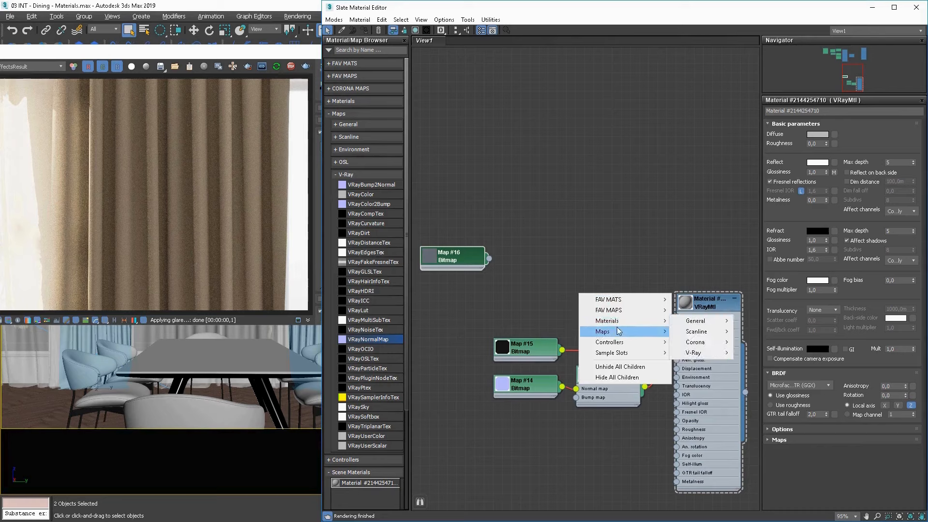
pyautogui.click(622, 311)
pyautogui.click(688, 320)
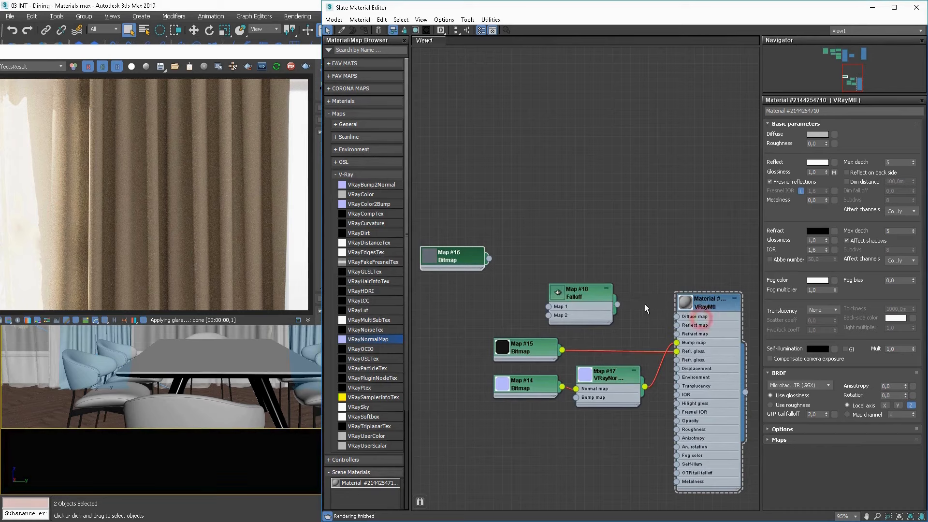
pyautogui.moveTo(617, 305); pyautogui.dragTo(679, 319)
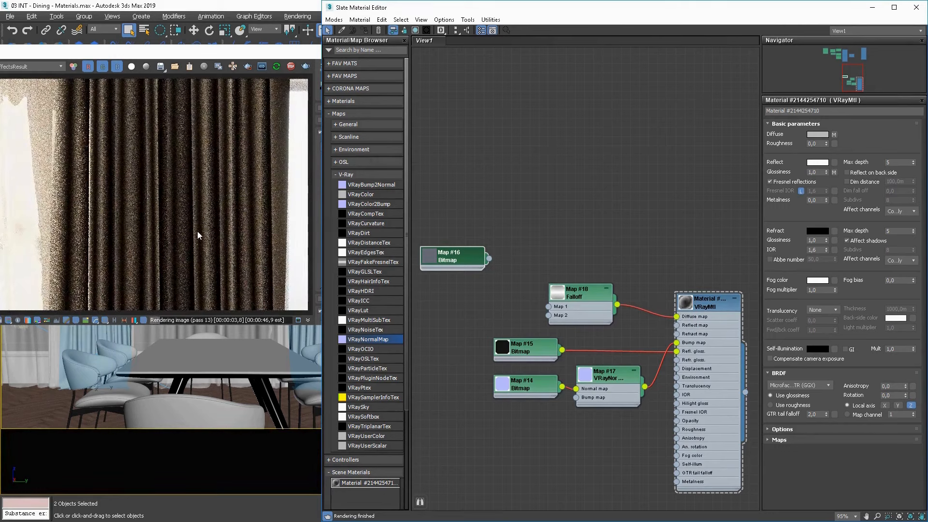
pyautogui.moveTo(596, 313); pyautogui.dragTo(579, 246)
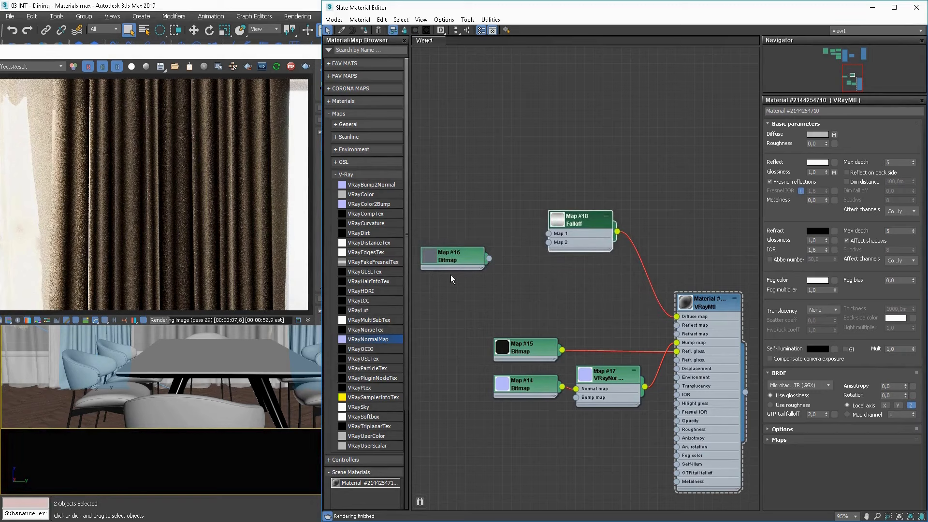
# Replace the Falloff on the diffuse input with the curtain diffuse bitmap routed through a new Color Correction map.
pyautogui.moveTo(554, 286); pyautogui.dragTo(677, 317)
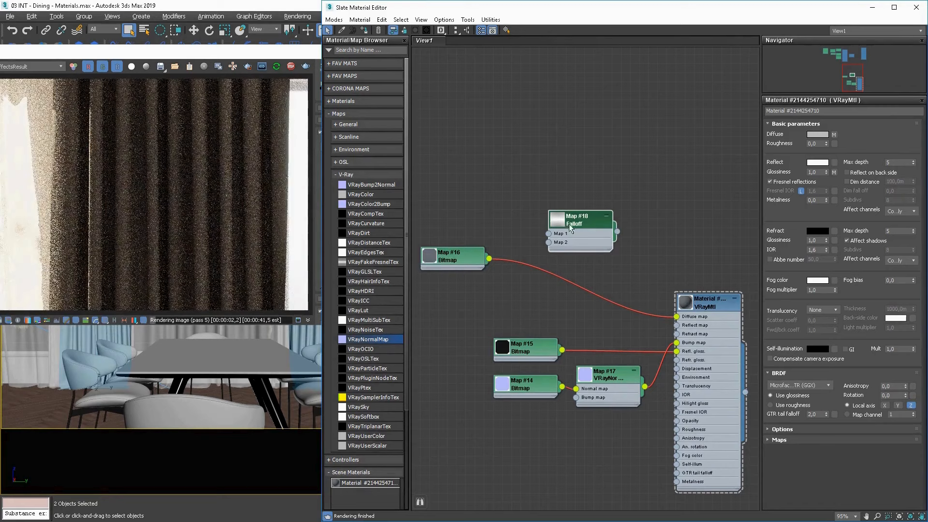
pyautogui.moveTo(445, 260); pyautogui.dragTo(544, 268)
pyautogui.moveTo(582, 279)
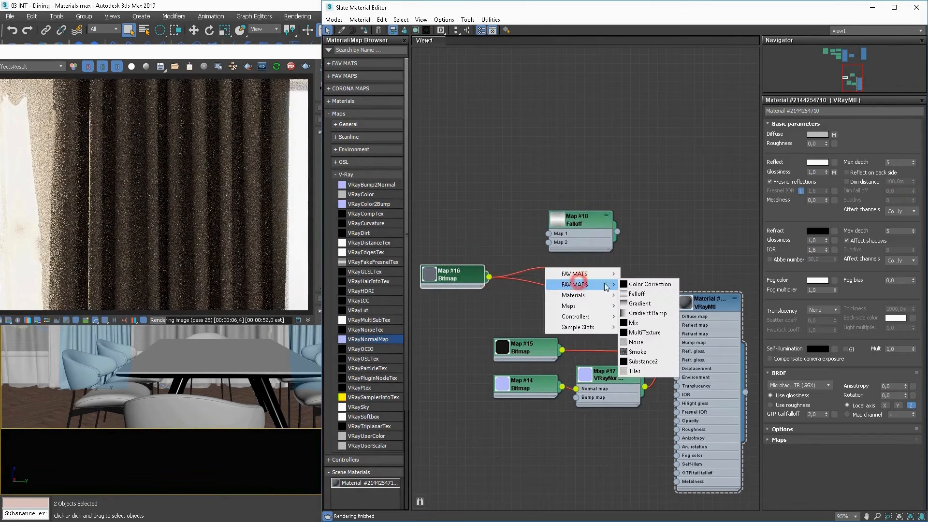
pyautogui.click(645, 286)
pyautogui.click(552, 265)
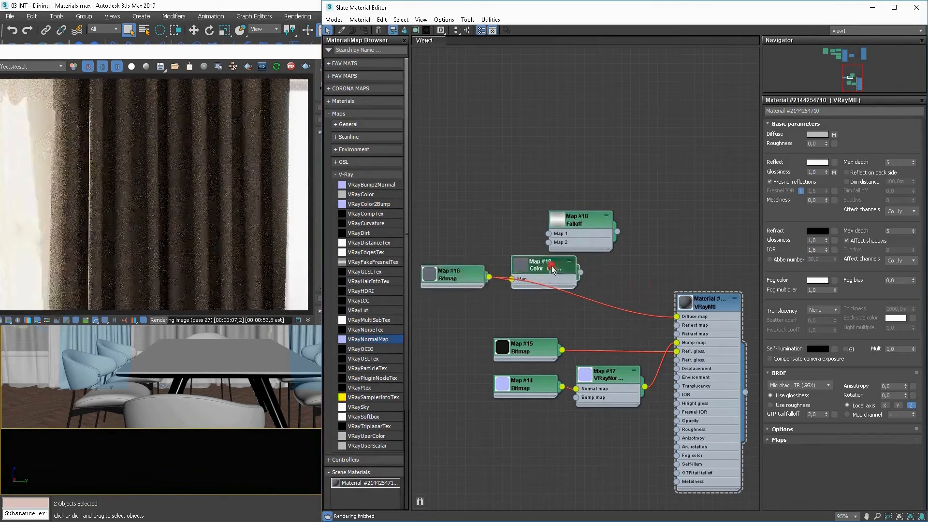
pyautogui.click(582, 272)
pyautogui.moveTo(581, 271); pyautogui.dragTo(677, 316)
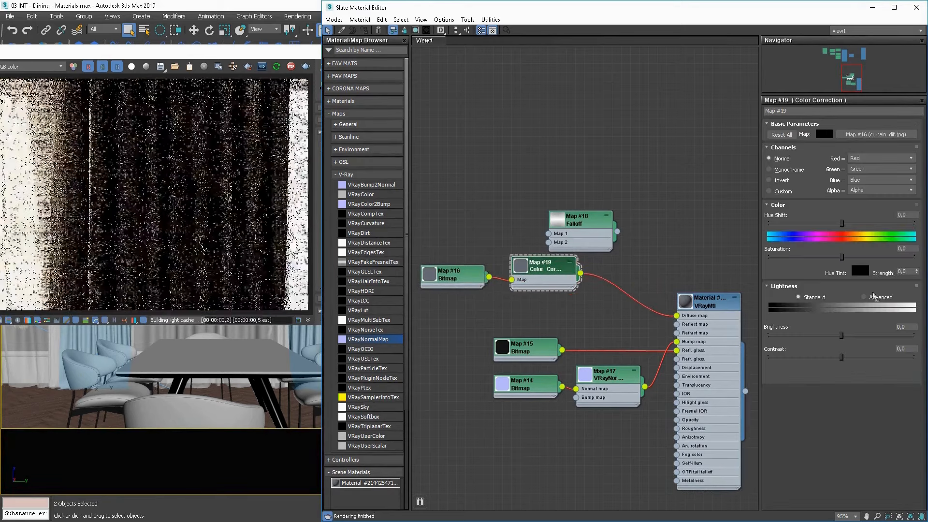
# Switch the Color Correction's lightness to Advanced and set its RGB gain to 200, finally raising it to 250.
pyautogui.click(864, 297)
pyautogui.click(806, 334)
pyautogui.write('200')
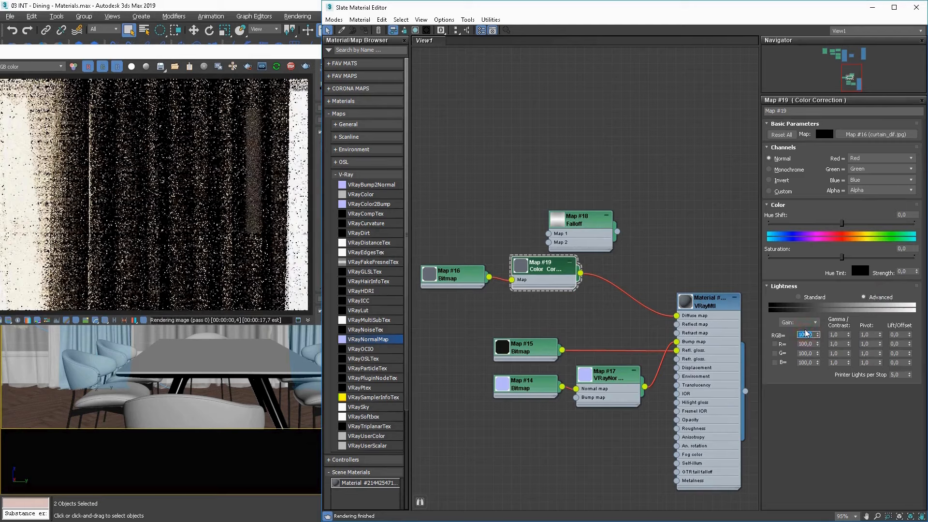
pyautogui.press('Return')
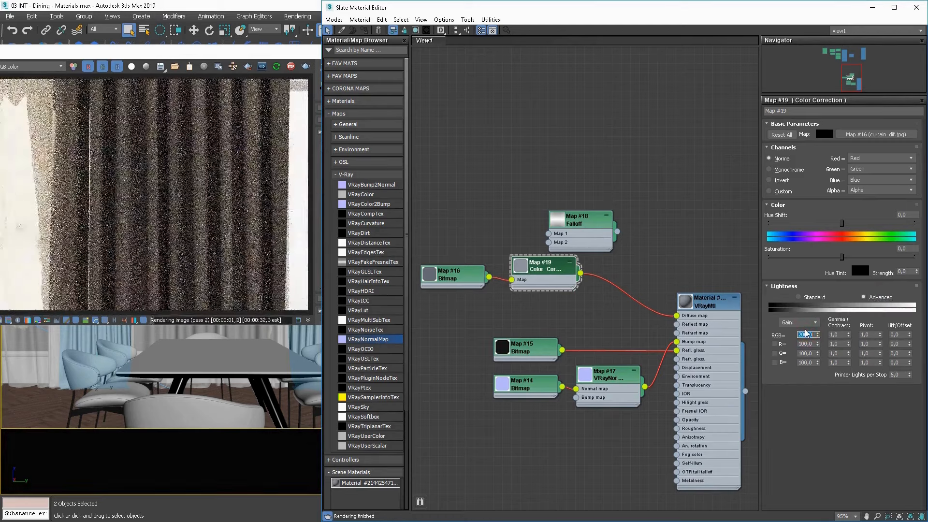
pyautogui.write('250')
pyautogui.press('Return')
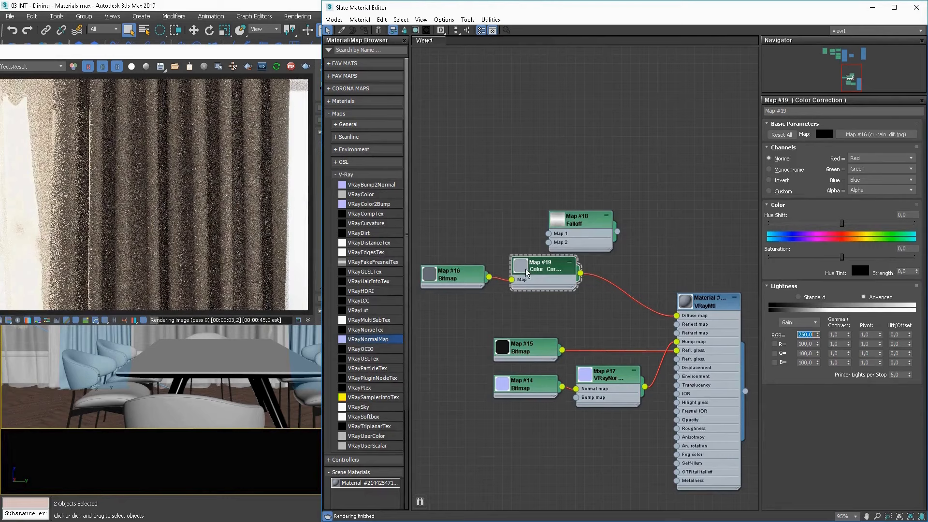
# Route the Color Correction through the Falloff's Map 1 into the curtain material's diffuse input, and limit the interactive render to a curtain region.
pyautogui.moveTo(526, 273); pyautogui.dragTo(571, 289, button='middle')
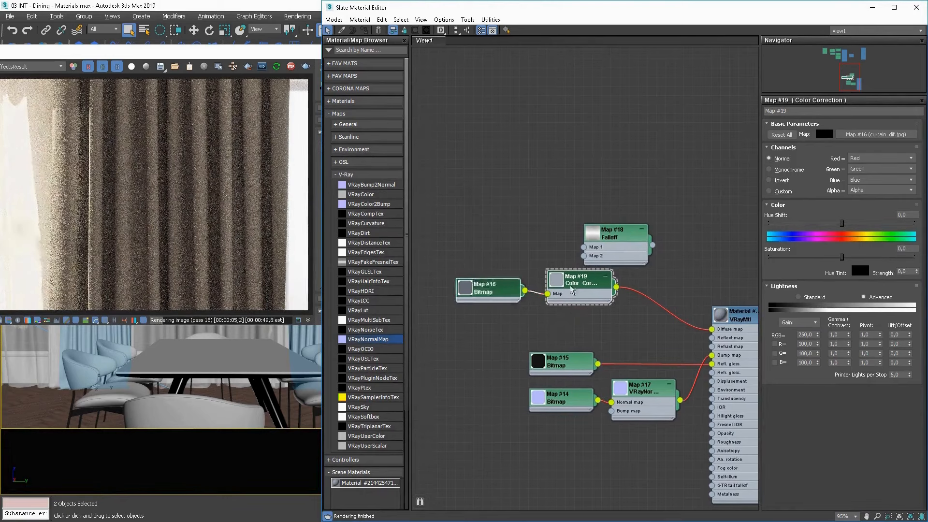
pyautogui.moveTo(571, 289); pyautogui.dragTo(480, 271)
pyautogui.moveTo(610, 237); pyautogui.dragTo(610, 247)
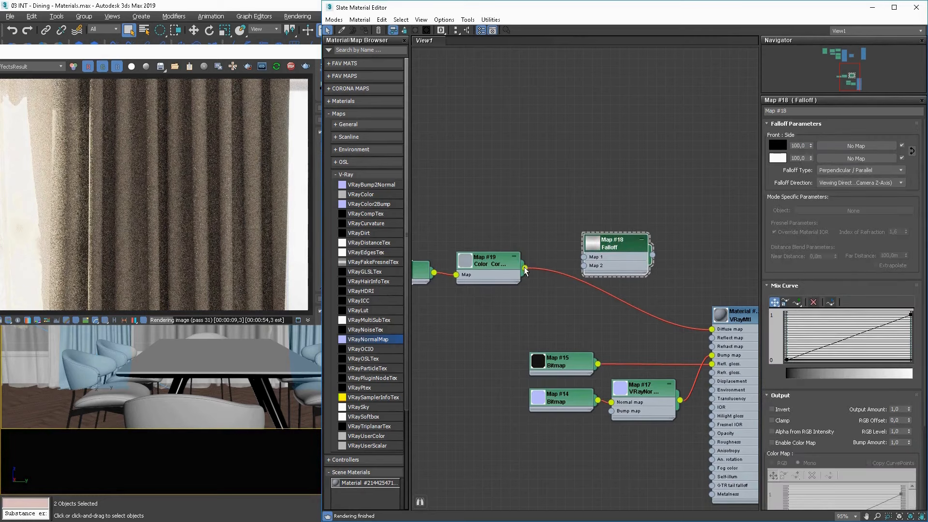
pyautogui.moveTo(526, 269); pyautogui.dragTo(585, 257)
pyautogui.moveTo(652, 255); pyautogui.dragTo(700, 327)
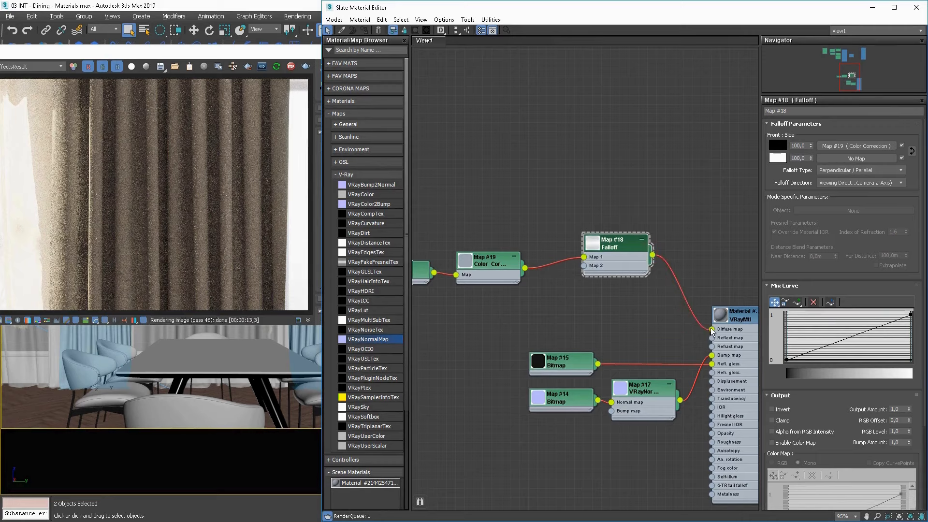
pyautogui.click(248, 66)
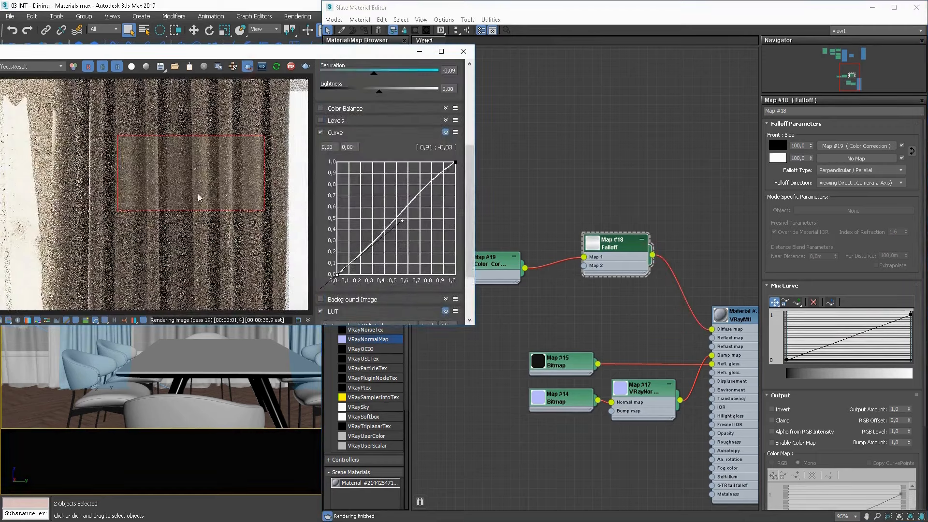
# Duplicate the Color Correction, set the copy's RGB gain to 500 and connect it to the Falloff's Map 2.
pyautogui.moveTo(615, 251); pyautogui.dragTo(634, 233)
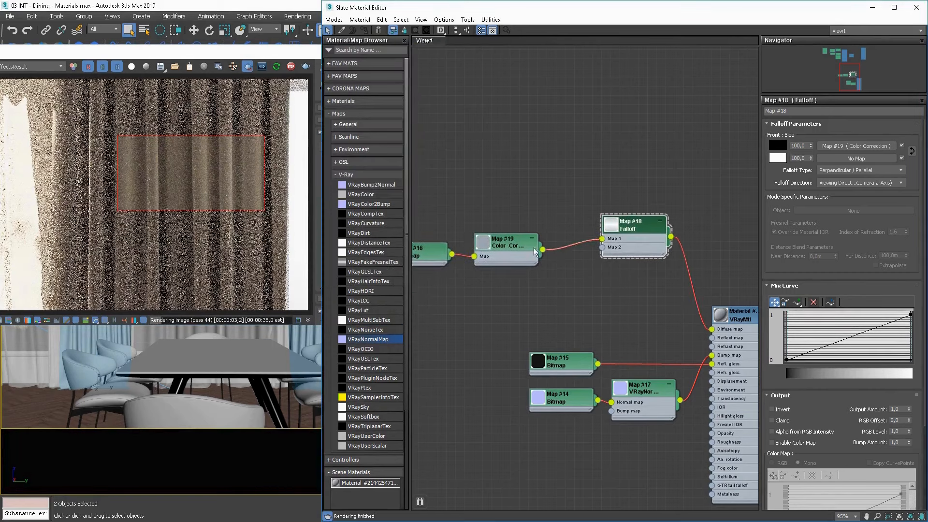
pyautogui.keyDown('shift'); pyautogui.moveTo(509, 250); pyautogui.dragTo(506, 293); pyautogui.keyUp('shift')
pyautogui.doubleClick(511, 286)
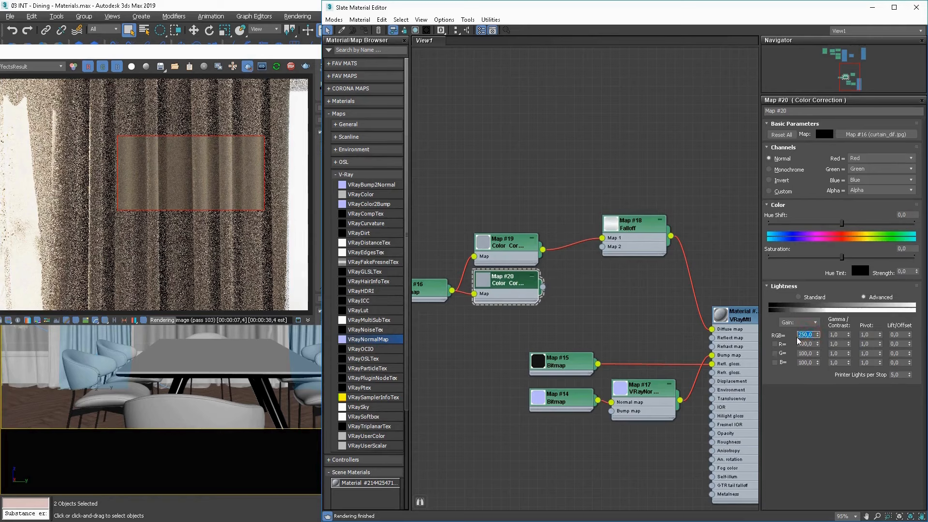
pyautogui.click(798, 338)
pyautogui.write('500')
pyautogui.press('Return')
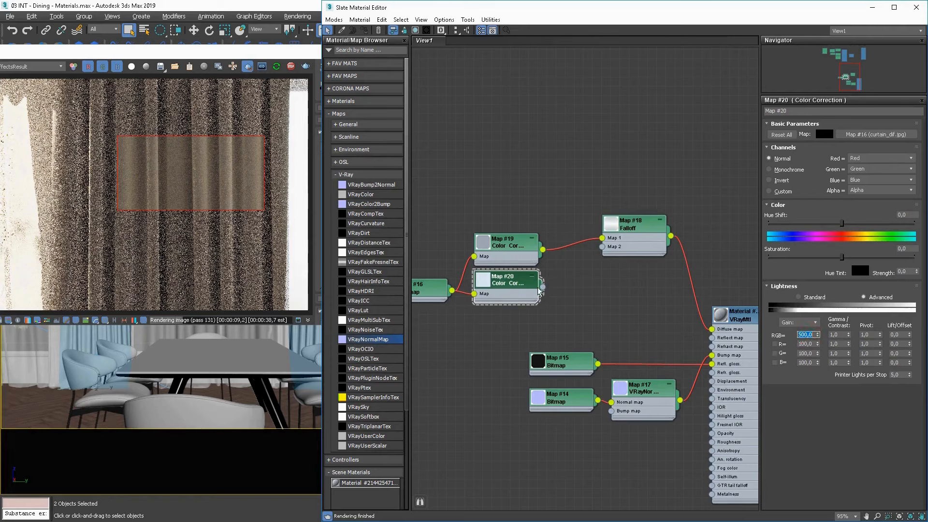
pyautogui.moveTo(540, 289); pyautogui.dragTo(602, 247)
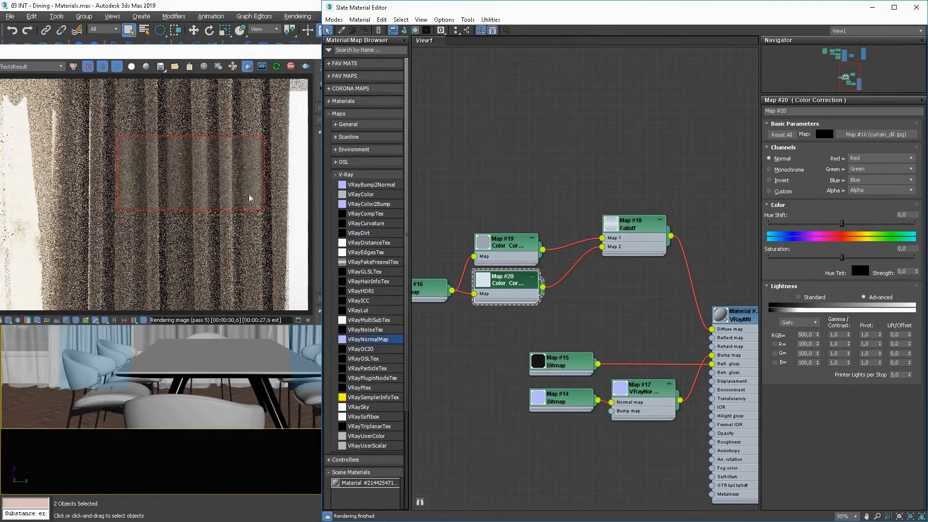
# Turn off the render region and Real Zoom to check the curtains in the full room render.
pyautogui.click(248, 69)
pyautogui.rightClick(243, 126)
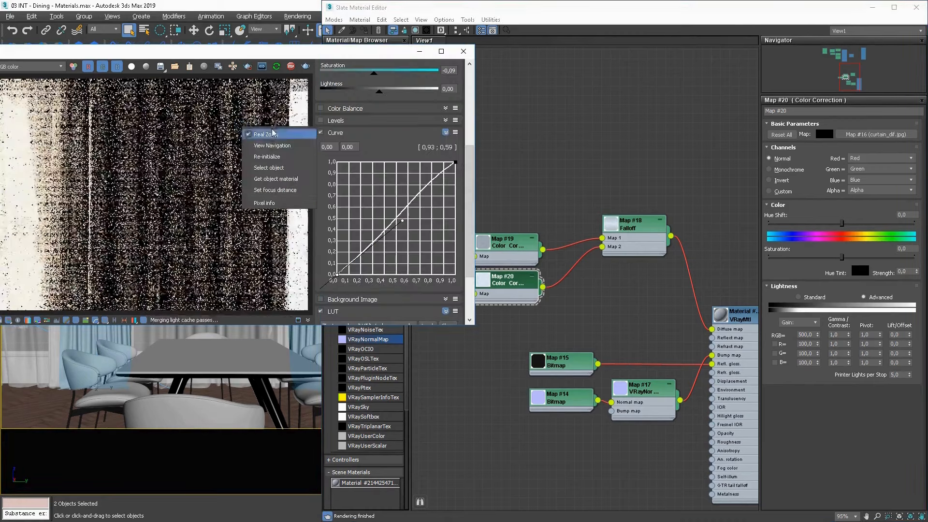
pyautogui.click(271, 136)
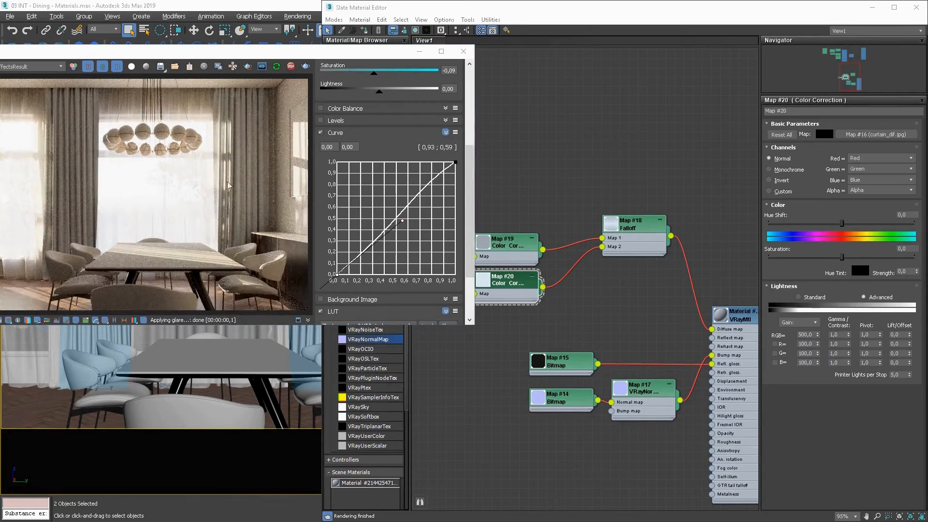
pyautogui.click(617, 144)
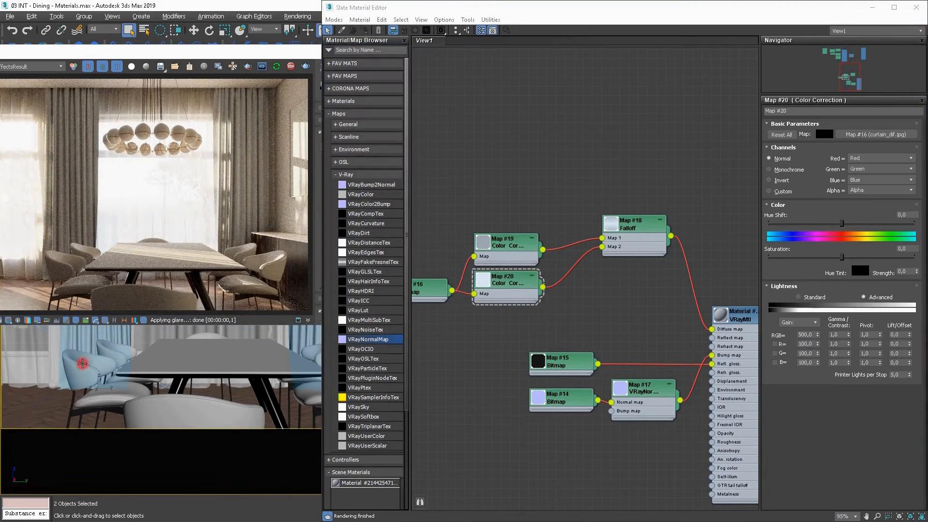
# Select the armchair, bring its Luz Armchair multi-material into the graph and open the VRayMtl for the seat.
pyautogui.moveTo(578, 232); pyautogui.dragTo(608, 501, button='middle')
pyautogui.moveTo(416, 405); pyautogui.dragTo(720, 233, button='middle')
pyautogui.moveTo(366, 483); pyautogui.dragTo(525, 438)
pyautogui.press('Return')
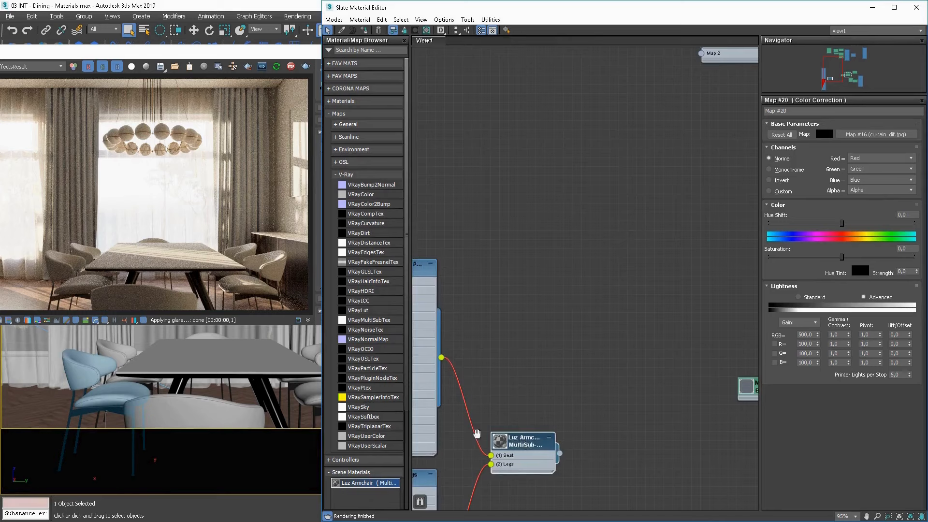
pyautogui.moveTo(452, 387); pyautogui.dragTo(596, 387, button='middle')
pyautogui.moveTo(576, 320); pyautogui.dragTo(594, 329, button='middle')
pyautogui.doubleClick(589, 273)
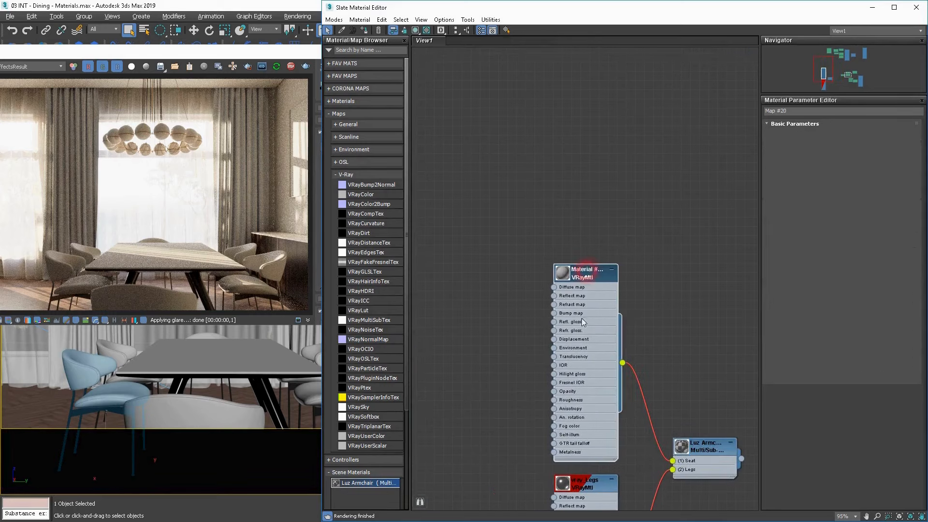
pyautogui.moveTo(507, 347); pyautogui.dragTo(538, 315, button='middle')
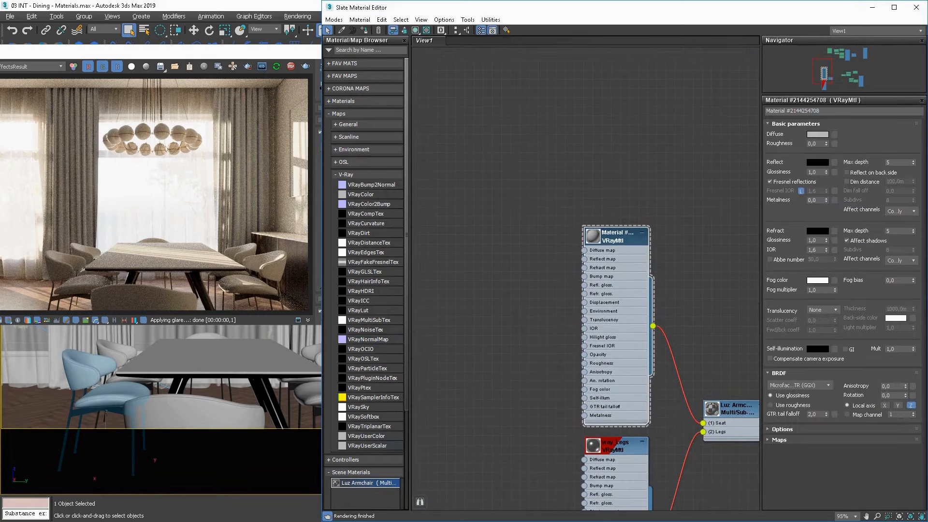
# Preview textile-luz-armchair.jpg, add it to the graph as a bitmap and connect it to the seat material's diffuse input.
pyautogui.hotkey('alt', 'Tab')
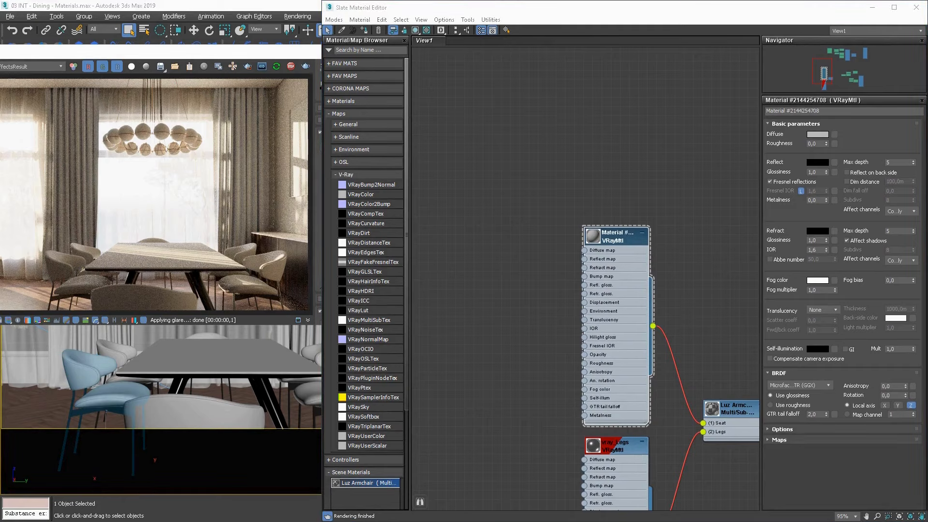
pyautogui.hotkey('alt', 'Tab')
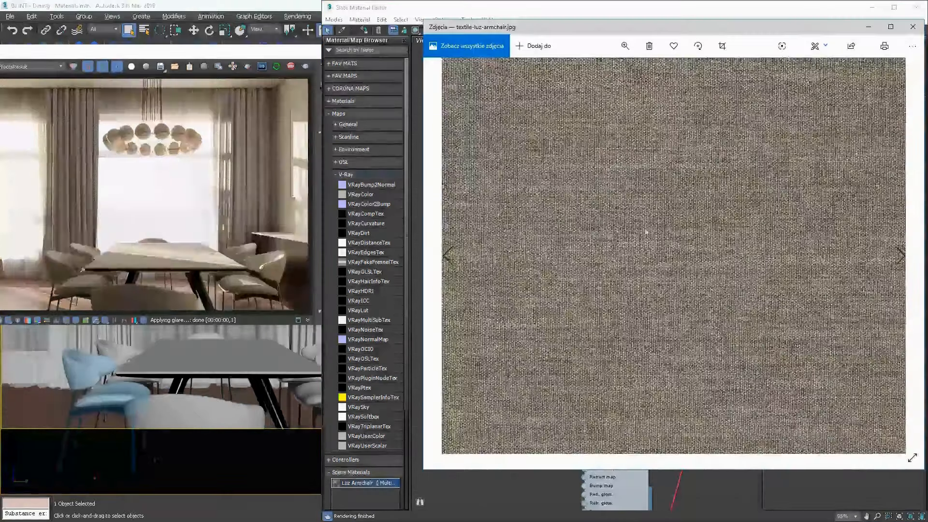
pyautogui.click(914, 27)
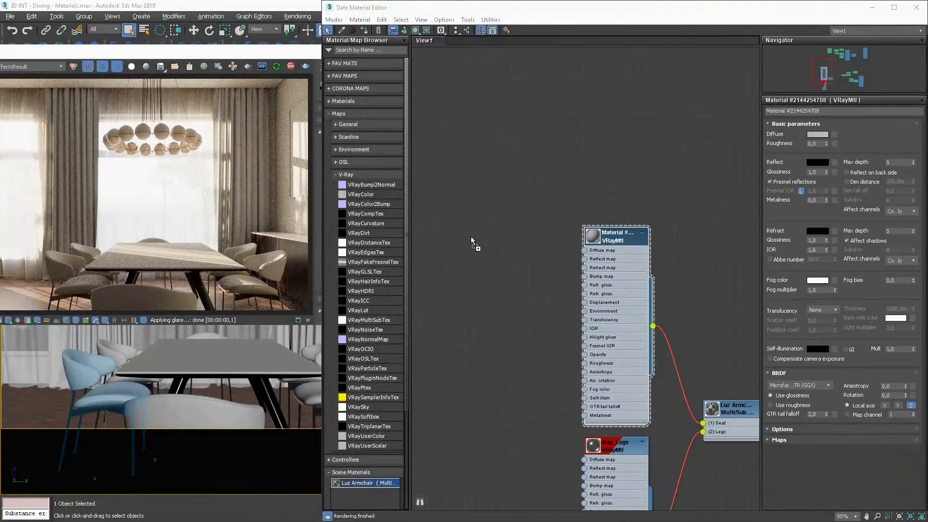
pyautogui.moveTo(471, 236); pyautogui.dragTo(471, 236)
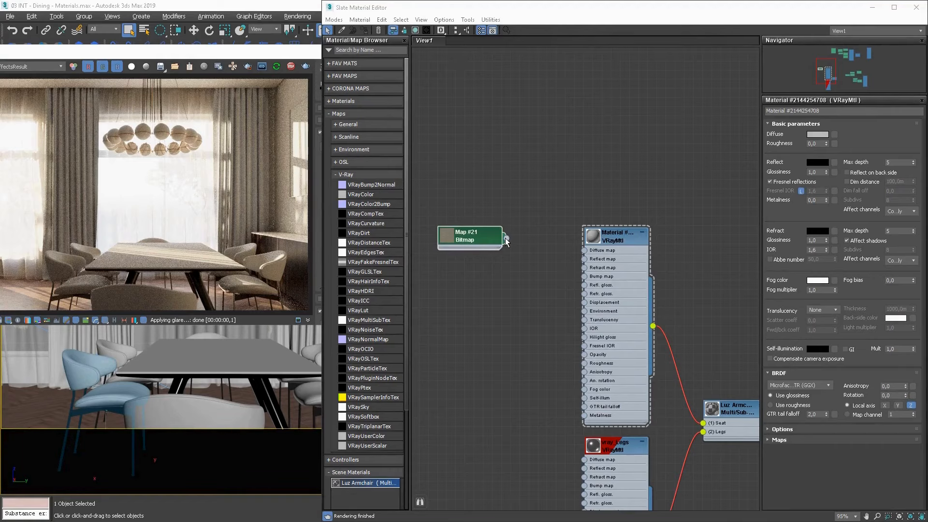
pyautogui.moveTo(506, 239); pyautogui.dragTo(587, 250)
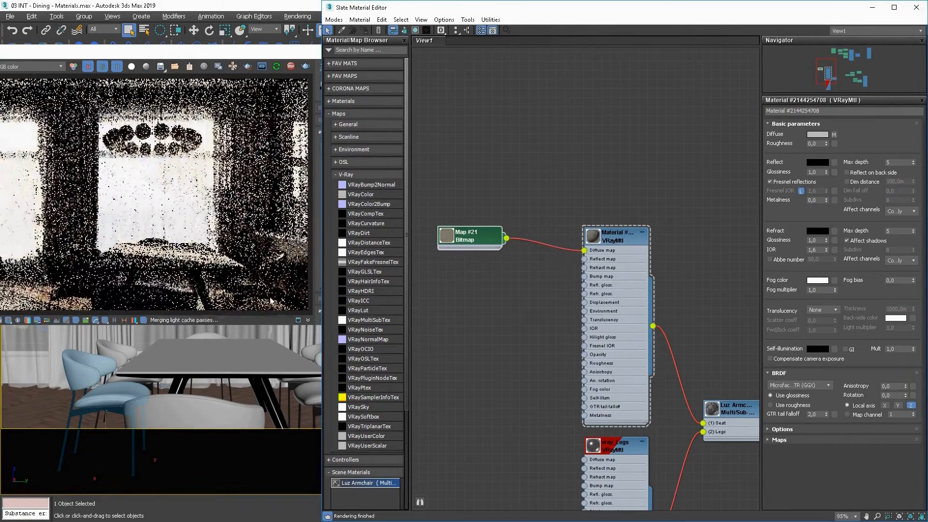
# Zoom the interactive render in on the armchairs beside the table using Real Zoom to inspect the seat fabric.
pyautogui.click(83, 388)
pyautogui.rightClick(78, 252)
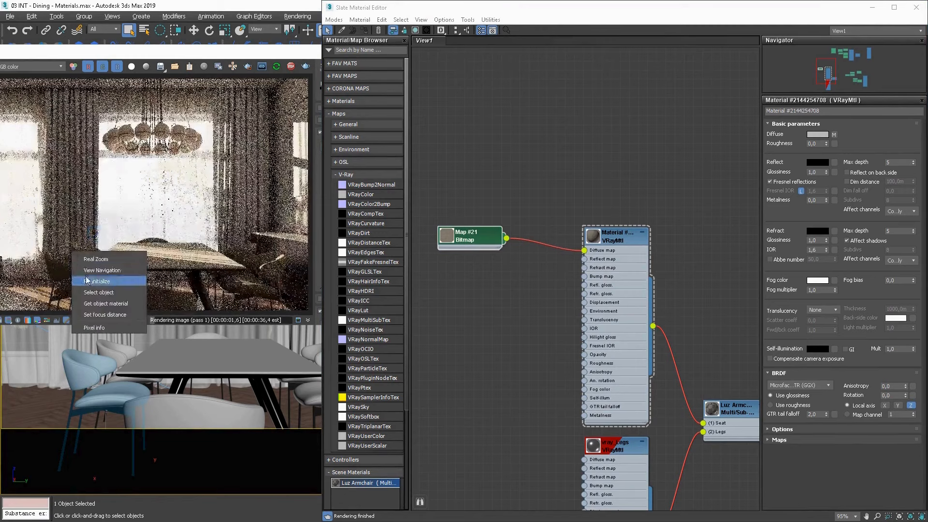
pyautogui.click(87, 281)
pyautogui.scroll(2, 79, 249)
pyautogui.rightClick(80, 248)
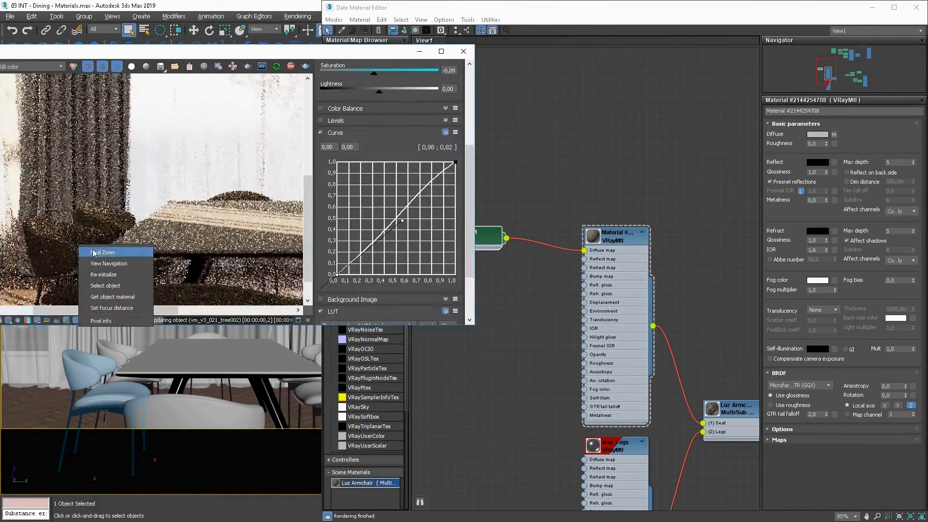
pyautogui.click(101, 253)
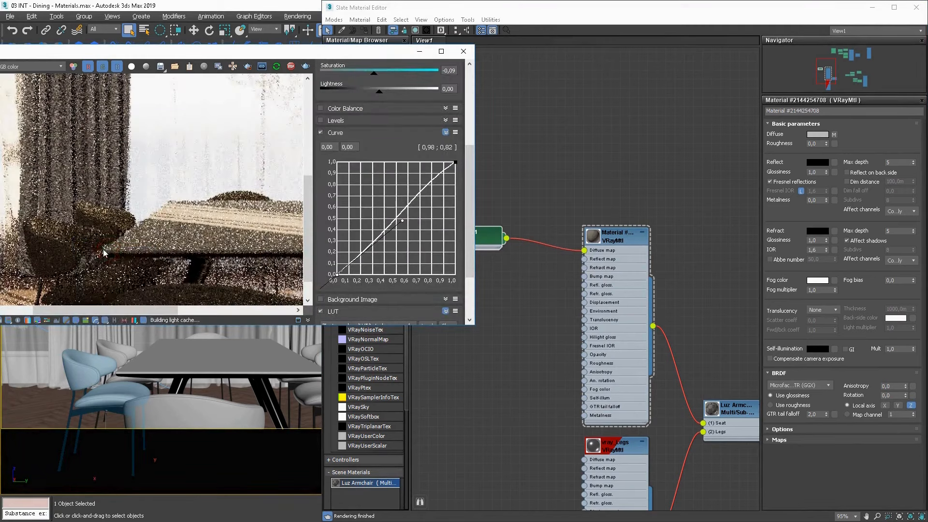
pyautogui.scroll(3, 104, 254)
pyautogui.scroll(-3, 103, 254)
pyautogui.rightClick(104, 252)
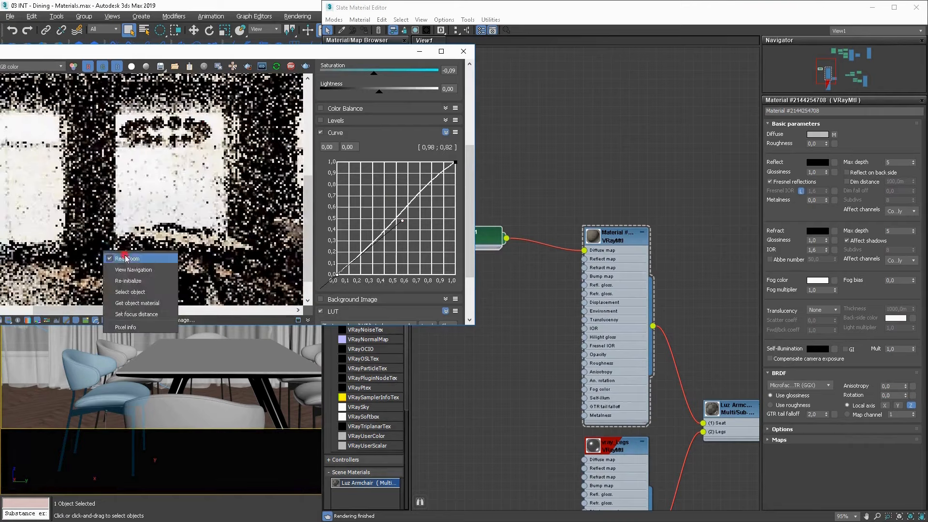
pyautogui.click(128, 259)
pyautogui.rightClick(138, 245)
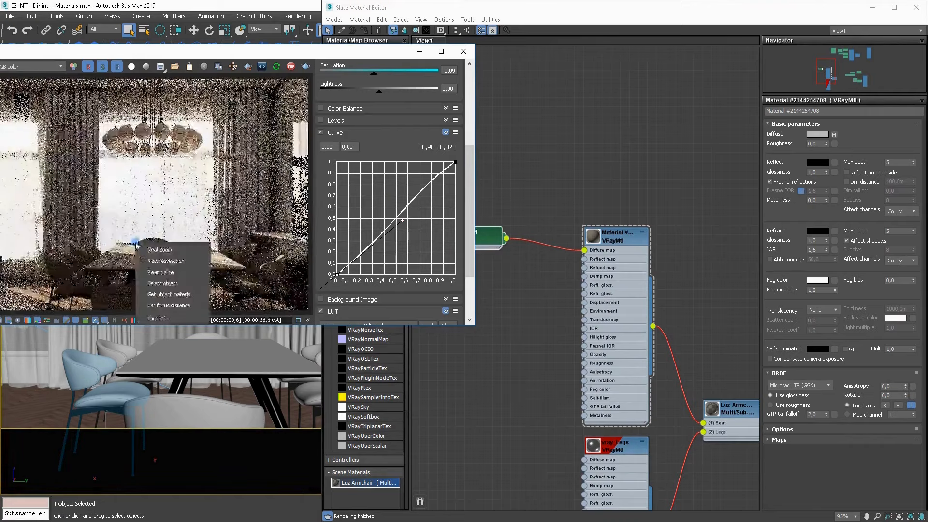
pyautogui.click(154, 251)
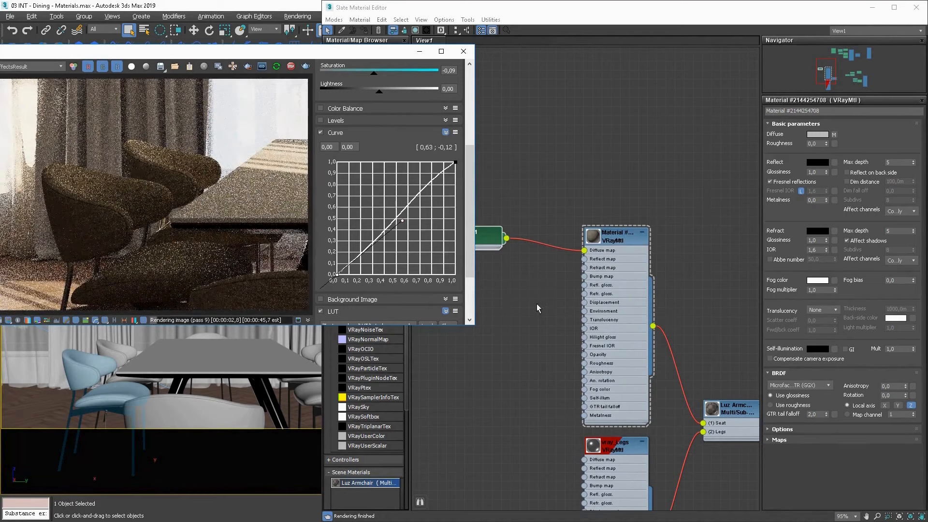
# Add a Falloff map beside the textile bitmap and connect it to the seat material's diffuse input instead.
pyautogui.moveTo(543, 306); pyautogui.dragTo(643, 306, button='middle')
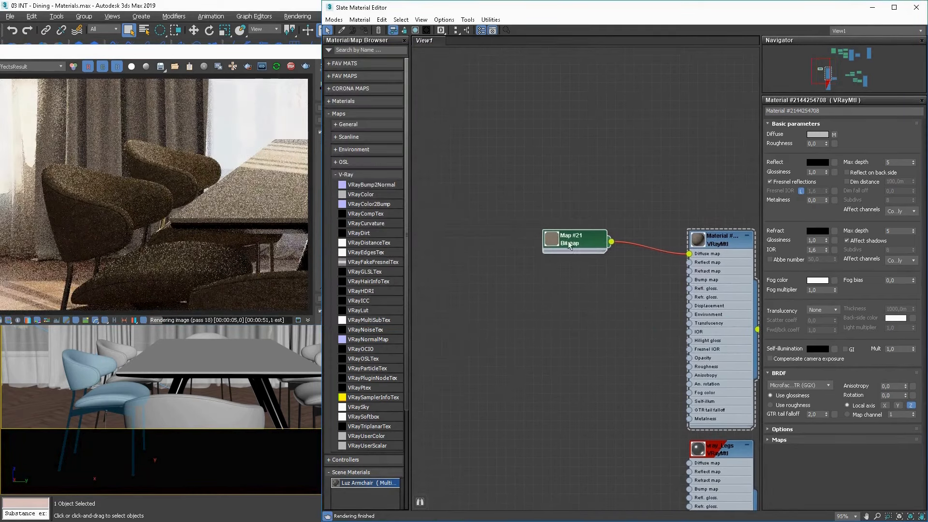
pyautogui.moveTo(569, 245); pyautogui.dragTo(574, 217)
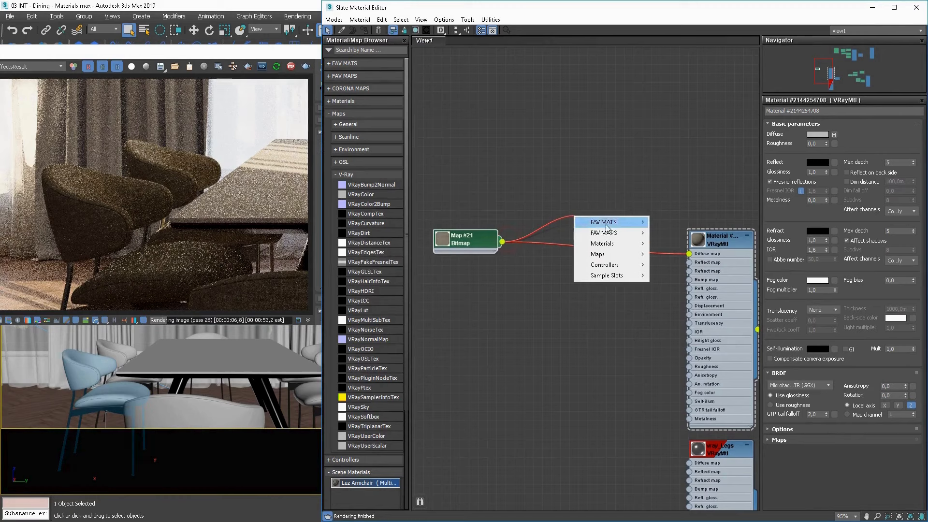
pyautogui.moveTo(604, 232)
pyautogui.click(678, 251)
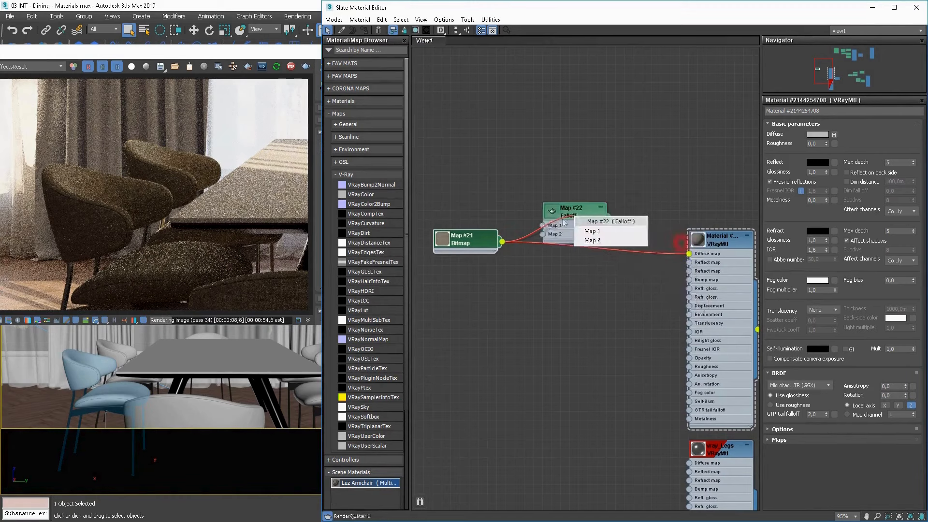
pyautogui.click(580, 195)
pyautogui.moveTo(612, 224); pyautogui.dragTo(690, 254)
# Convert the start point of the Falloff's mix curve to Bezier and pull its handle to bend the curve downward.
pyautogui.doubleClick(585, 216)
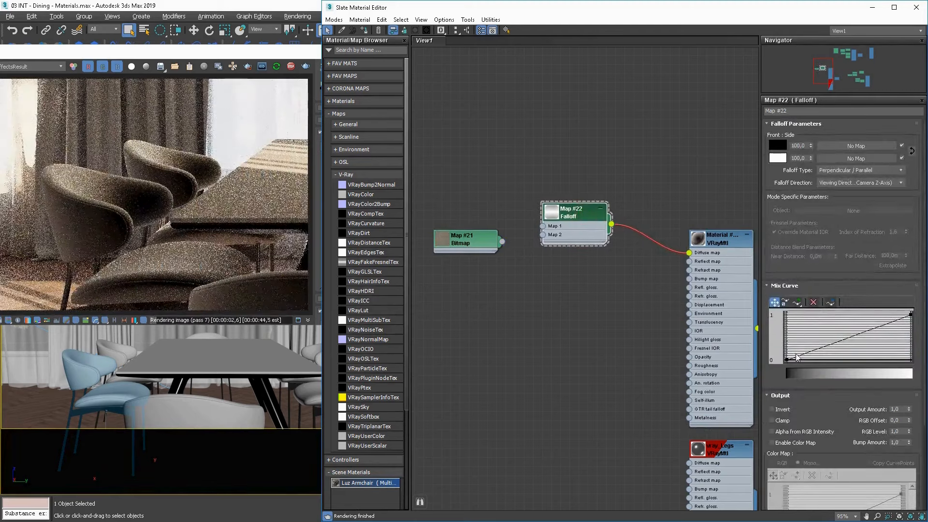
pyautogui.rightClick(787, 358)
pyautogui.click(803, 384)
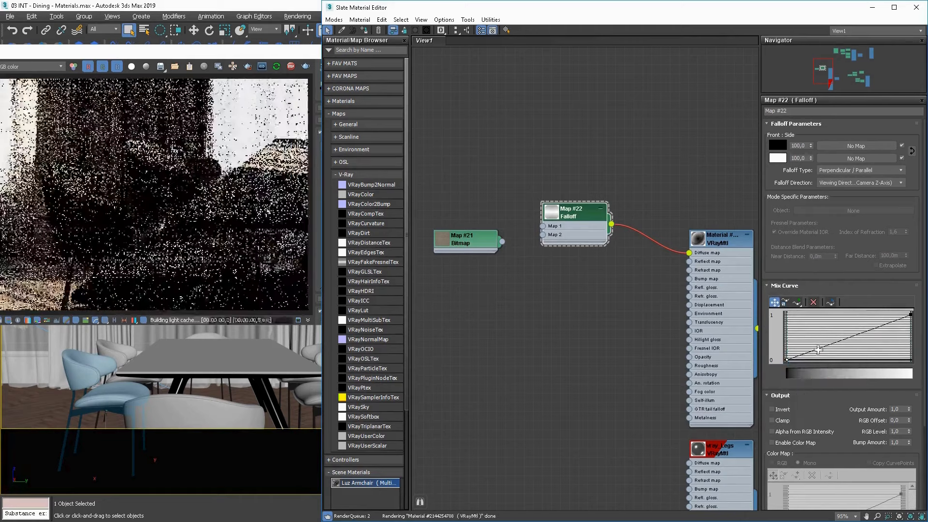
pyautogui.moveTo(818, 349); pyautogui.dragTo(900, 357)
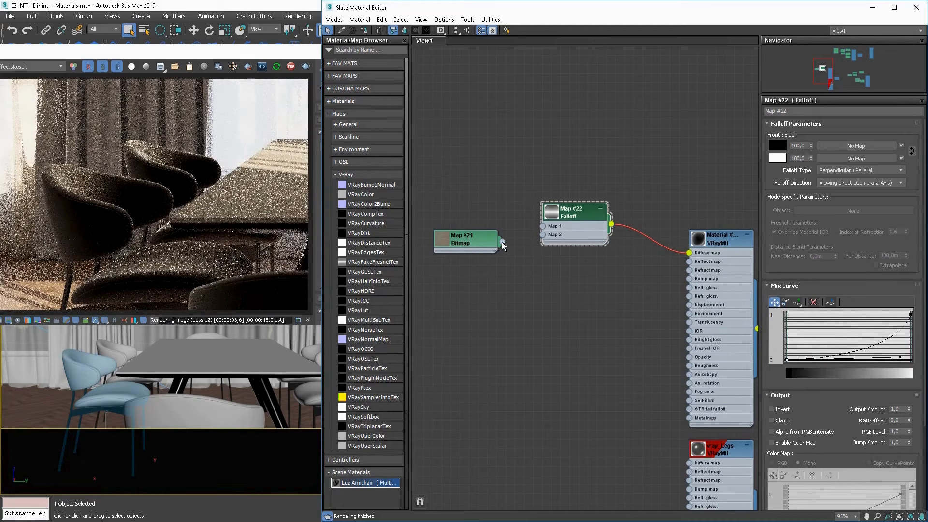
# Connect the textile bitmap to the Falloff's first map input and place its node beside the Falloff.
pyautogui.moveTo(546, 230); pyautogui.dragTo(543, 226)
pyautogui.moveTo(472, 239); pyautogui.dragTo(454, 211)
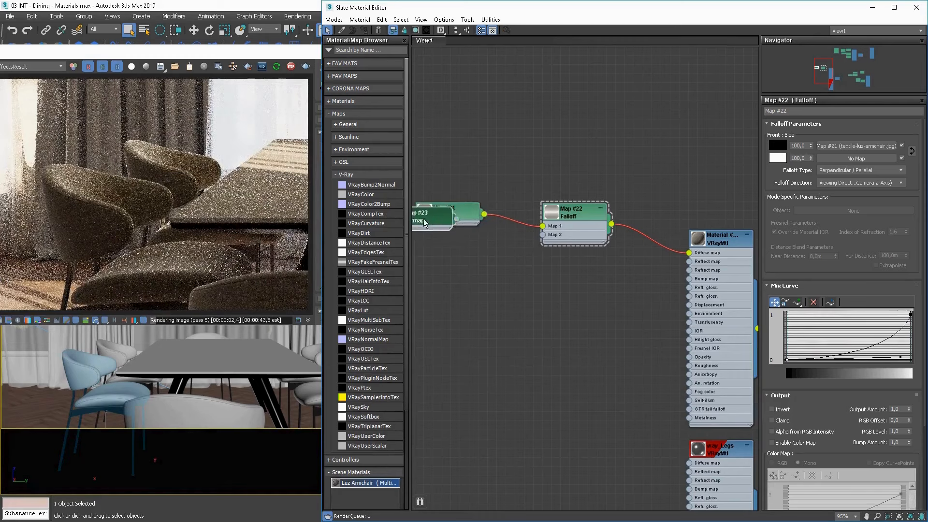
pyautogui.keyDown('shift'); pyautogui.moveTo(452, 212); pyautogui.dragTo(474, 280); pyautogui.keyUp('shift')
pyautogui.doubleClick(472, 278)
pyautogui.click(541, 267)
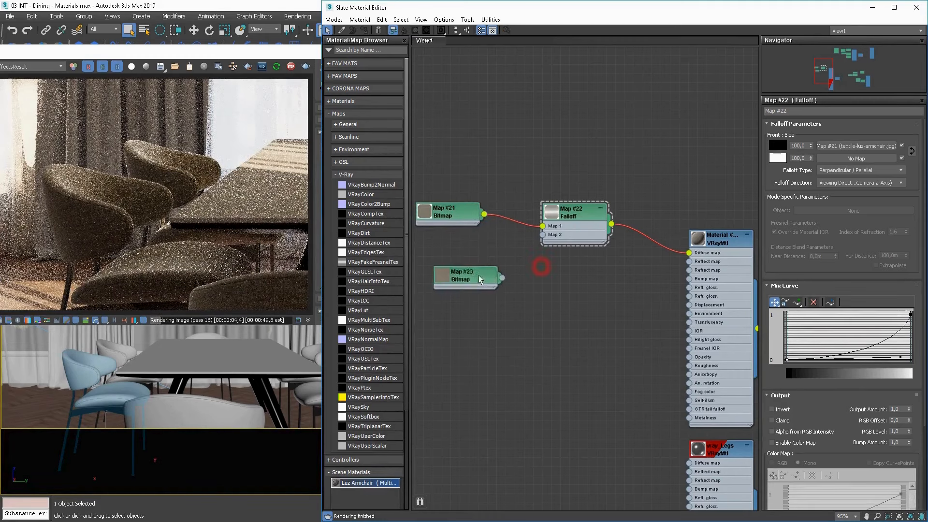
pyautogui.click(479, 277)
pyautogui.click(535, 268)
pyautogui.click(466, 279)
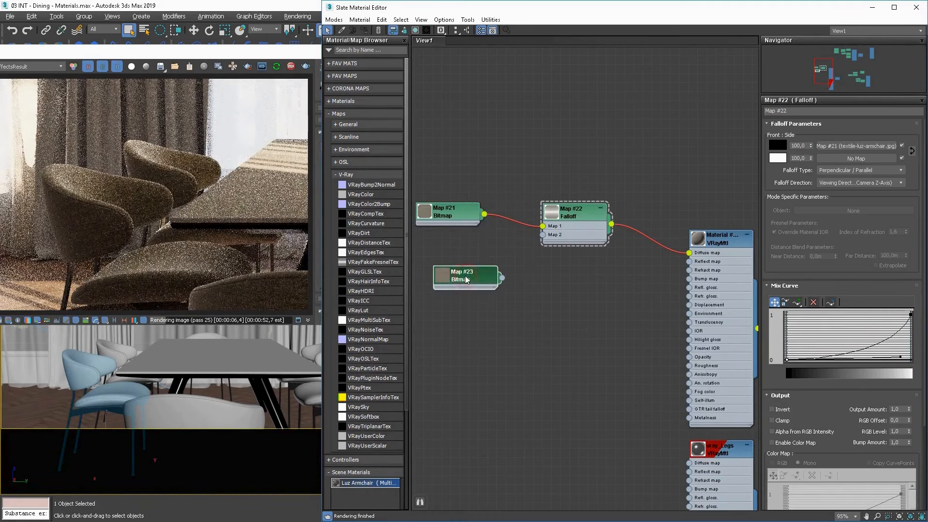
pyautogui.click(478, 276)
pyautogui.press('Delete')
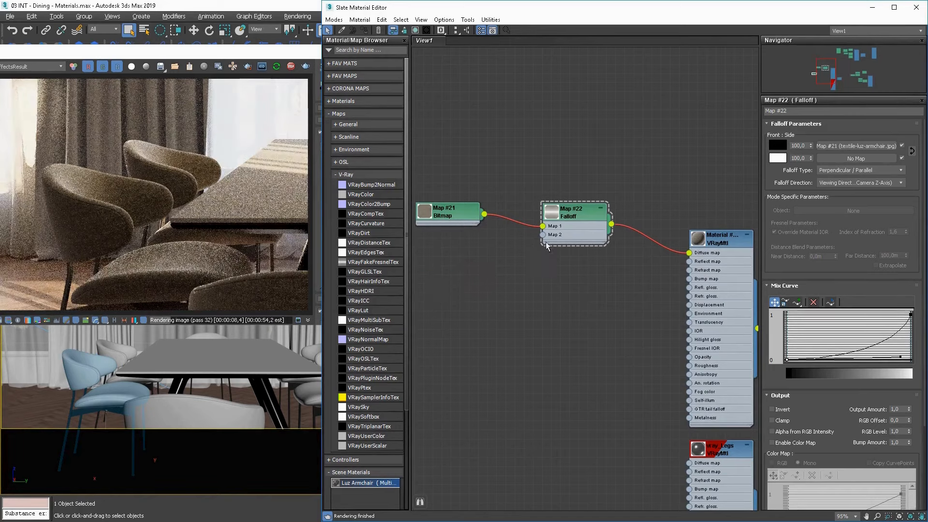
# Add a Color Correction map fed by the textile bitmap and connect it to the Falloff's second map input.
pyautogui.moveTo(580, 263); pyautogui.dragTo(586, 269, button='middle')
pyautogui.scroll(1, 587, 269)
pyautogui.moveTo(462, 233); pyautogui.dragTo(436, 228)
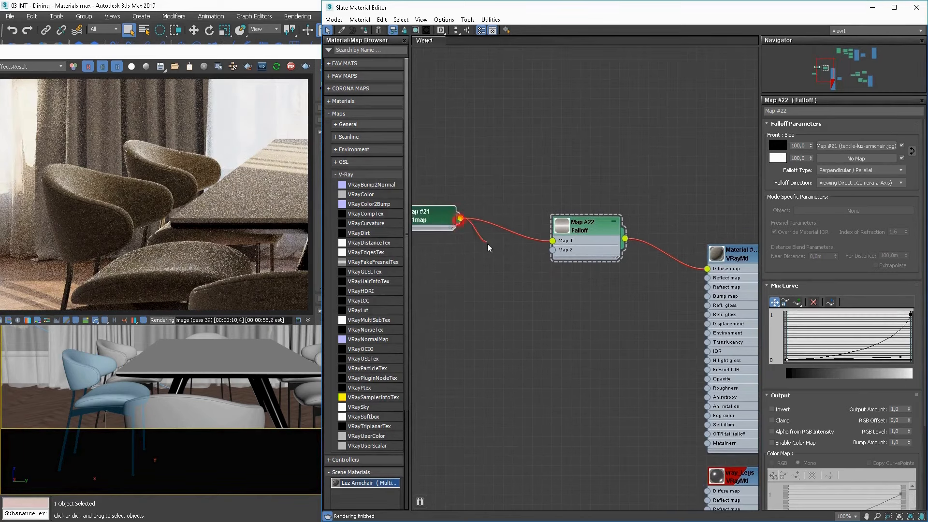
pyautogui.moveTo(488, 248); pyautogui.dragTo(489, 245)
pyautogui.moveTo(526, 260)
pyautogui.click(607, 262)
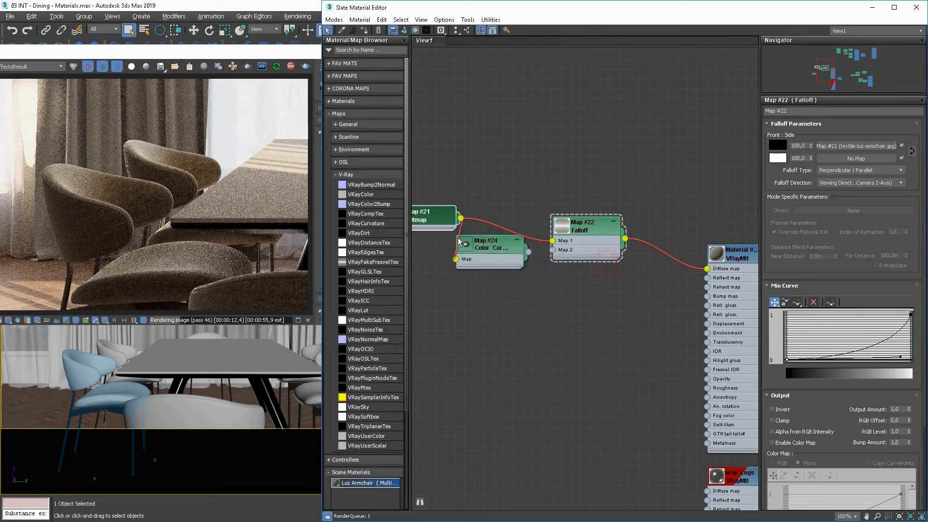
pyautogui.moveTo(445, 222); pyautogui.dragTo(399, 222)
pyautogui.click(489, 244)
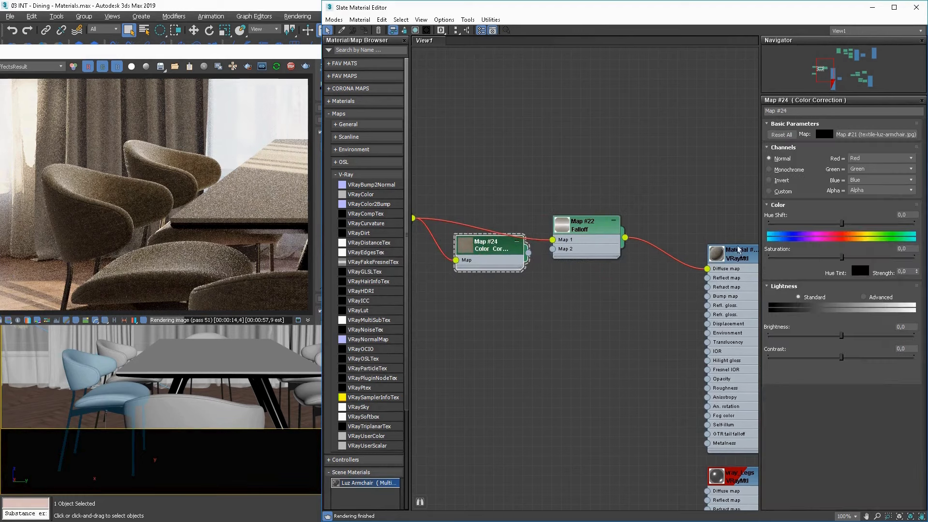
# Switch the Color Correction's lightness to Advanced and set its RGB gain to 300.
pyautogui.click(875, 298)
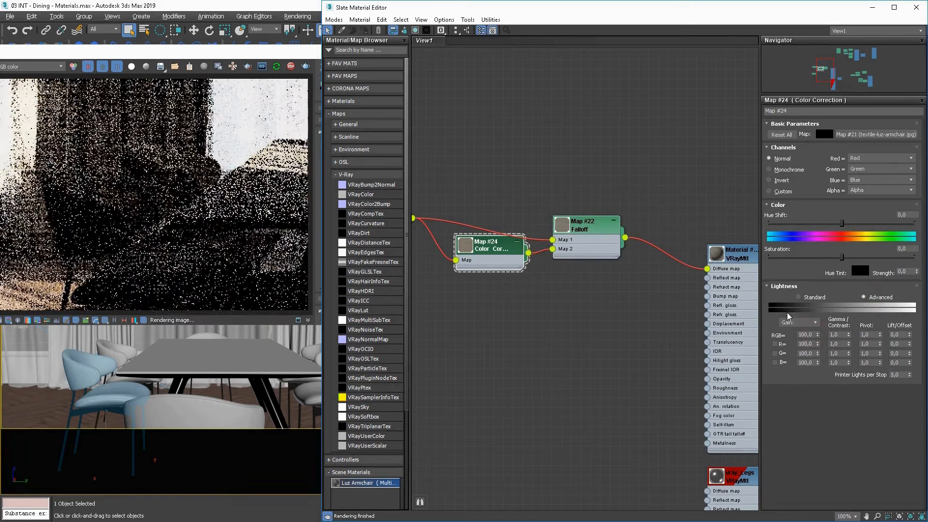
pyautogui.doubleClick(803, 334)
pyautogui.write('300')
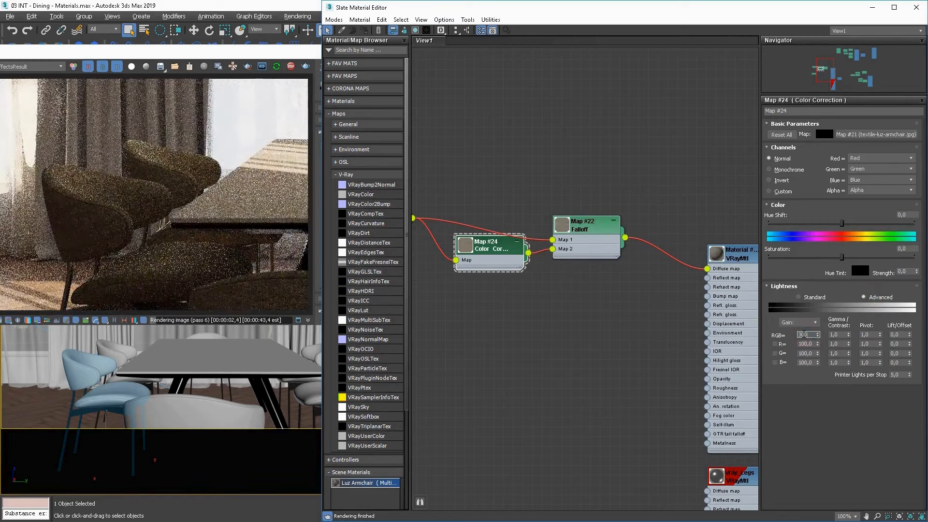
pyautogui.press('Return')
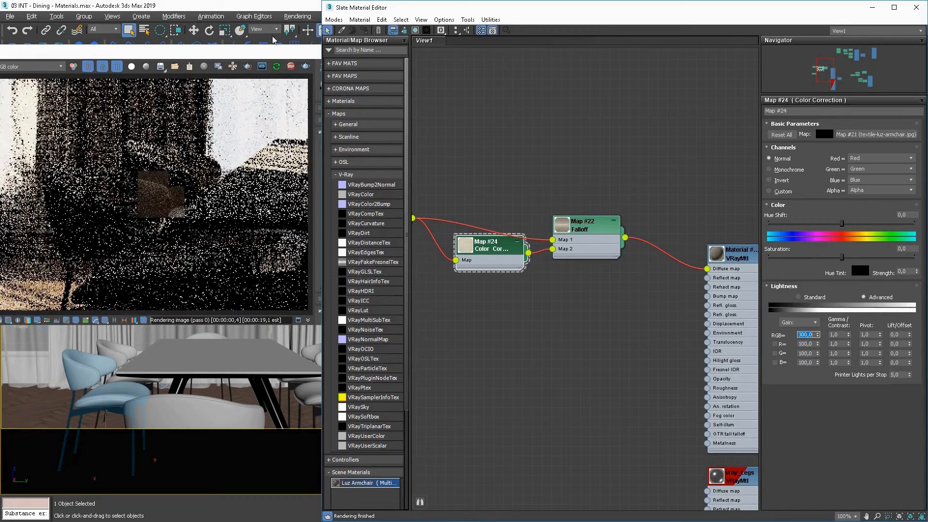
# Limit rendering to the front armchair's backrest and compare the plain textile bitmap with the Falloff in the seat material's diffuse input.
pyautogui.click(248, 67)
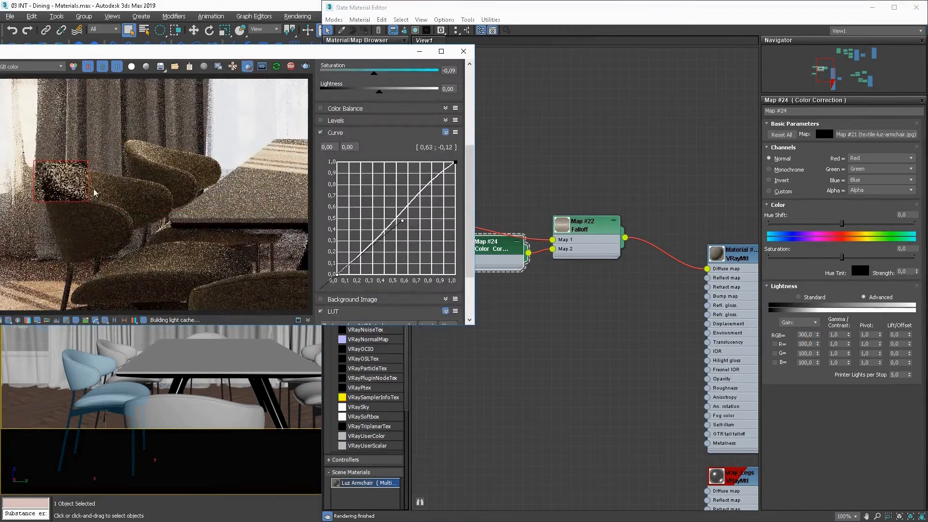
pyautogui.moveTo(112, 165); pyautogui.dragTo(35, 204)
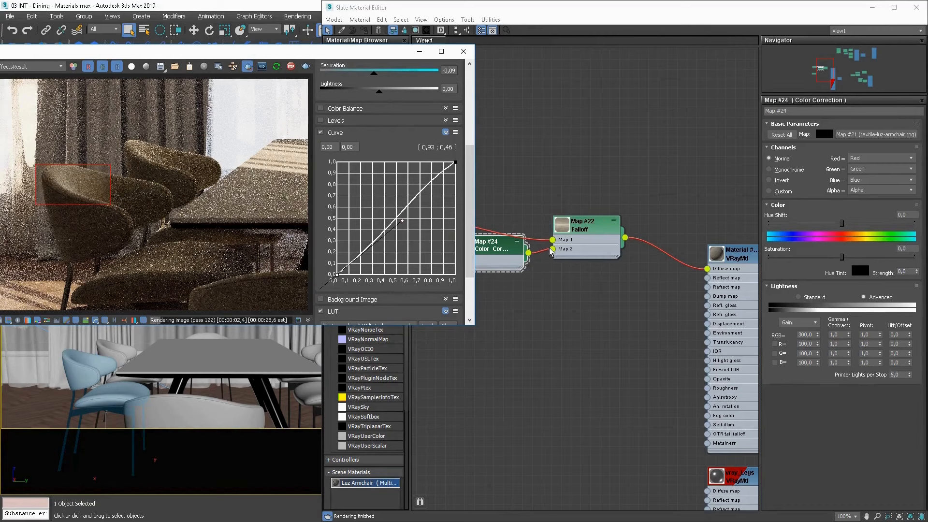
pyautogui.moveTo(550, 249); pyautogui.dragTo(574, 259, button='middle')
pyautogui.moveTo(436, 228); pyautogui.dragTo(731, 279)
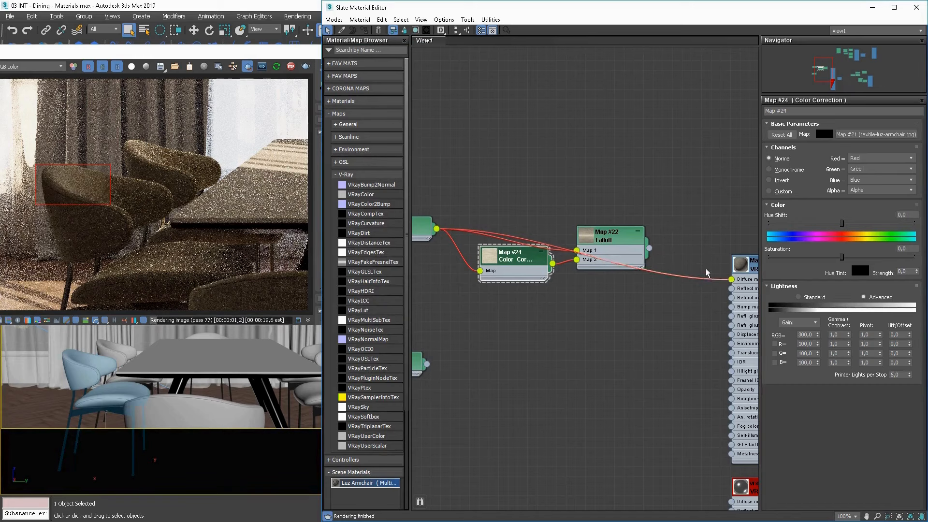
pyautogui.moveTo(649, 248); pyautogui.dragTo(731, 279)
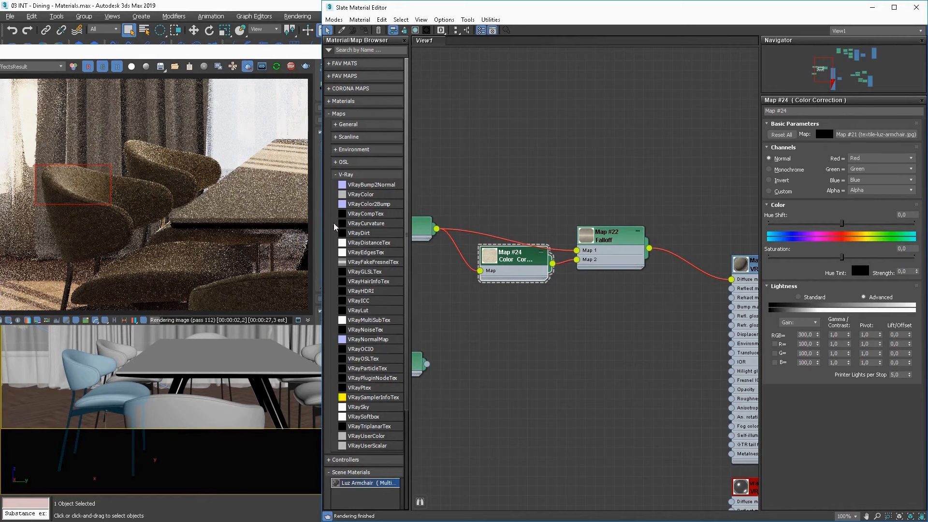
# Duplicate the Color Correction map below the original and set the copy's saturation to -100 and RGB gain to 100.
pyautogui.click(539, 293)
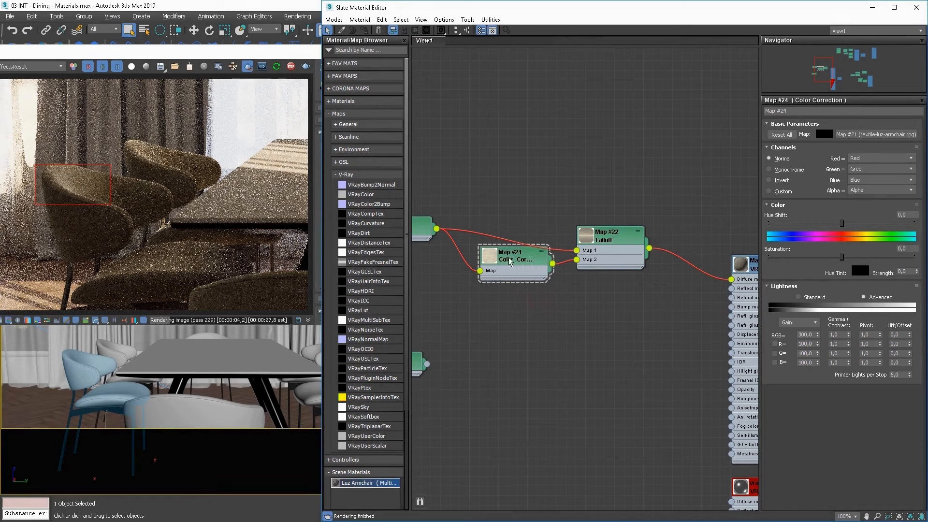
pyautogui.keyDown('shift'); pyautogui.moveTo(510, 262); pyautogui.dragTo(515, 314); pyautogui.keyUp('shift')
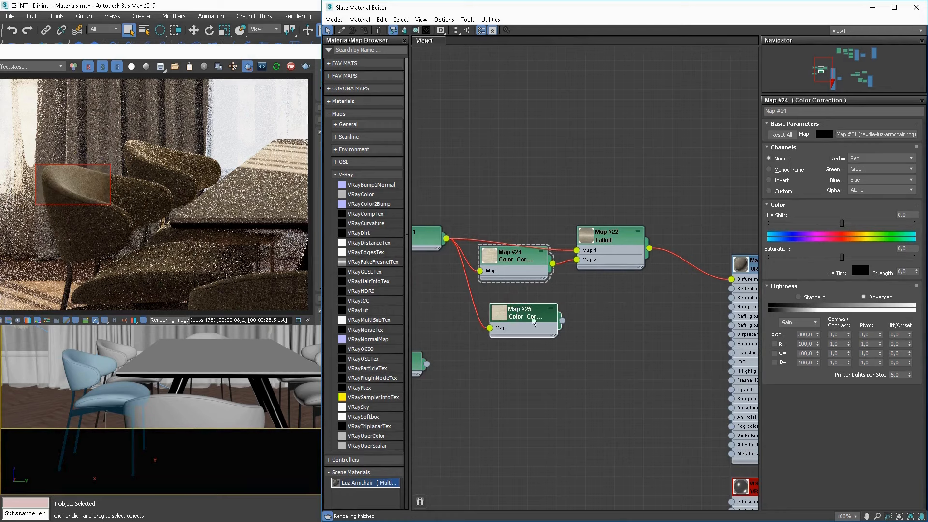
pyautogui.click(534, 321)
pyautogui.click(801, 258)
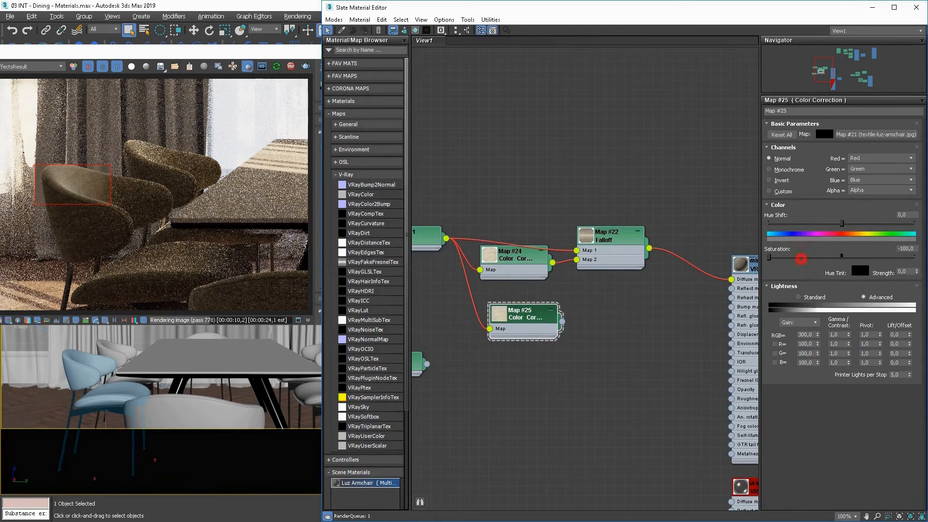
pyautogui.rightClick(818, 335)
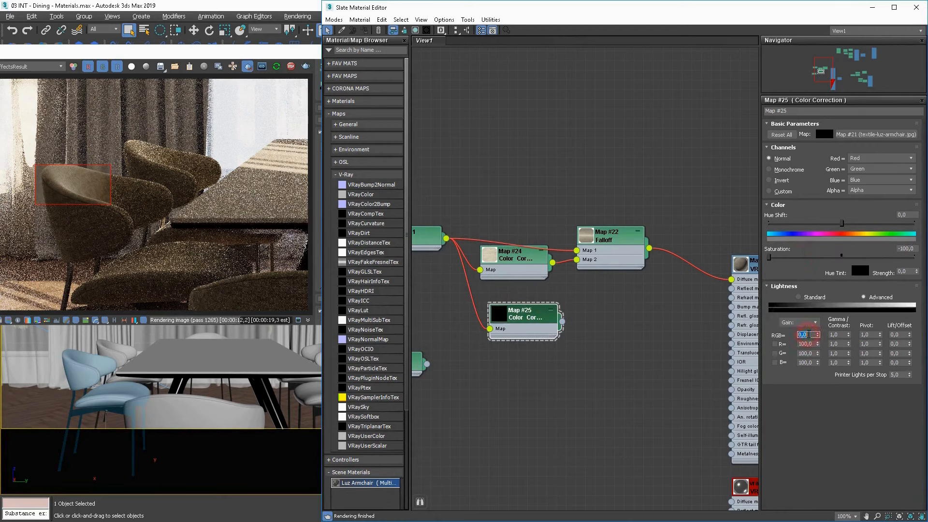
pyautogui.write('100')
pyautogui.press('Return')
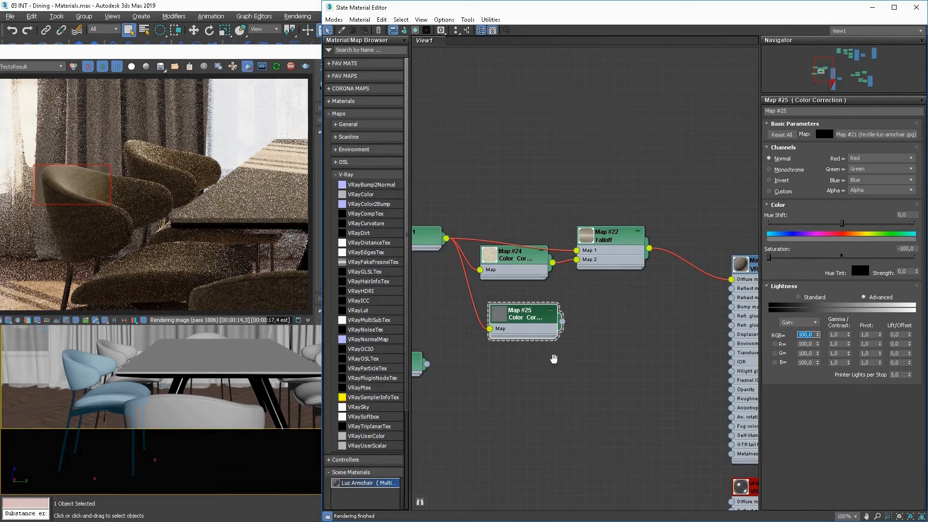
# Connect the desaturated Color Correction map to the seat material's bump input.
pyautogui.moveTo(554, 359); pyautogui.dragTo(526, 362, button='middle')
pyautogui.moveTo(509, 333); pyautogui.dragTo(688, 320)
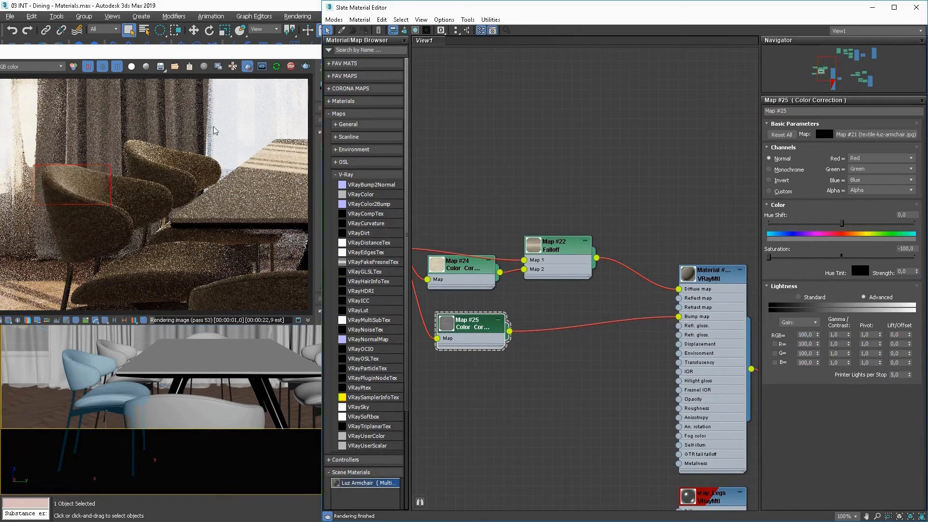
# Inspect the bumped fabric in a larger render region around the armchairs, and return the render to the whole room.
pyautogui.moveTo(219, 125); pyautogui.dragTo(41, 282)
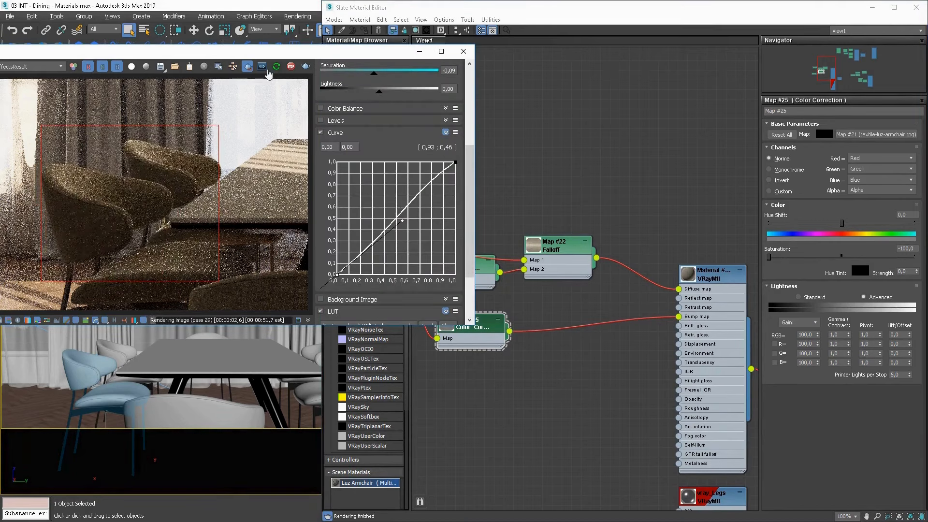
pyautogui.click(249, 68)
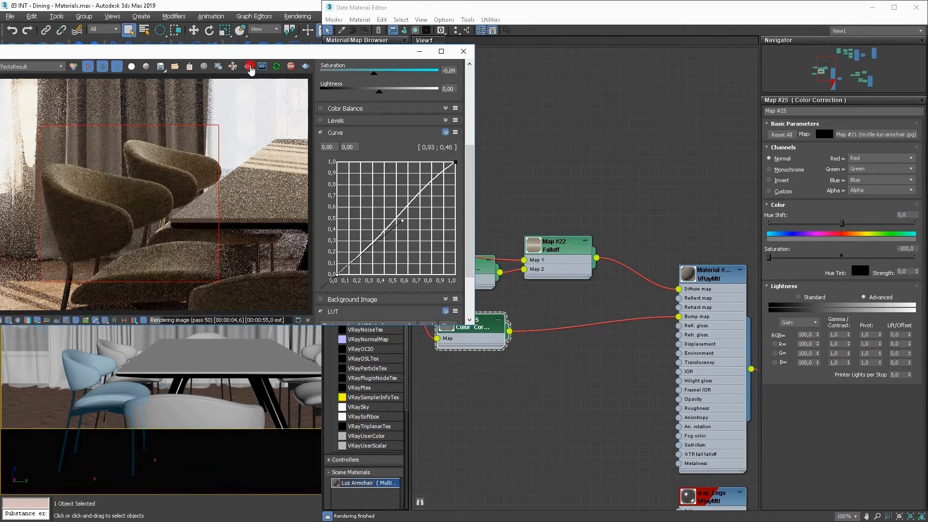
pyautogui.rightClick(220, 228)
pyautogui.click(240, 232)
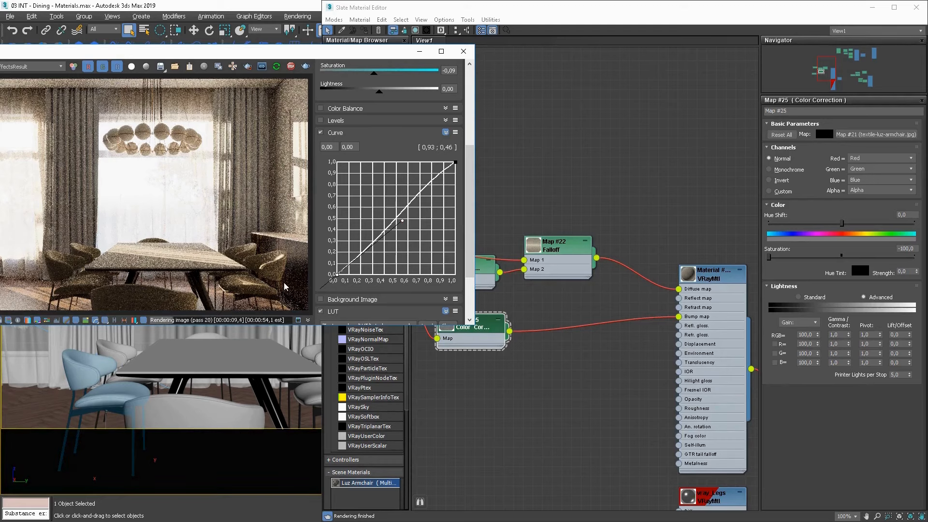
# Select the dining table and place its minotti_evans230 multi-material in an empty area of the node graph.
pyautogui.doubleClick(450, 341)
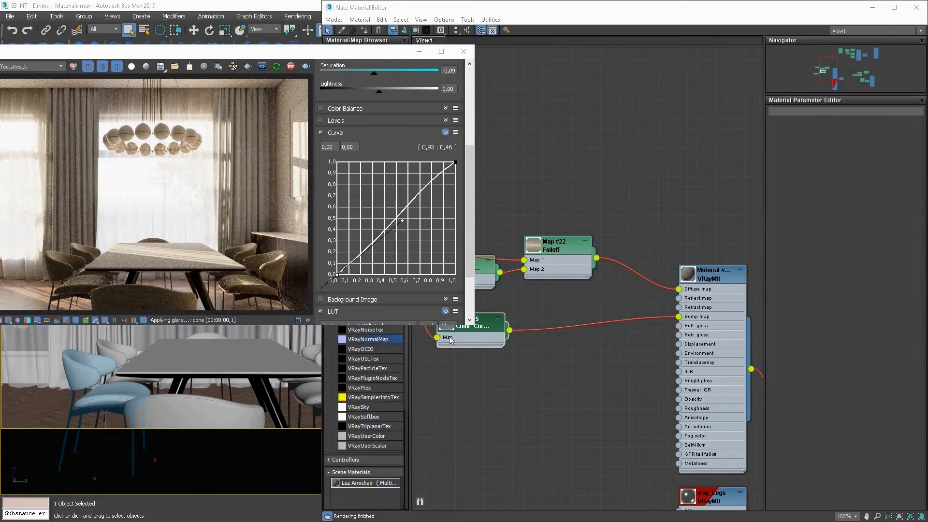
pyautogui.moveTo(625, 182); pyautogui.dragTo(736, 356, button='middle')
pyautogui.click(223, 355)
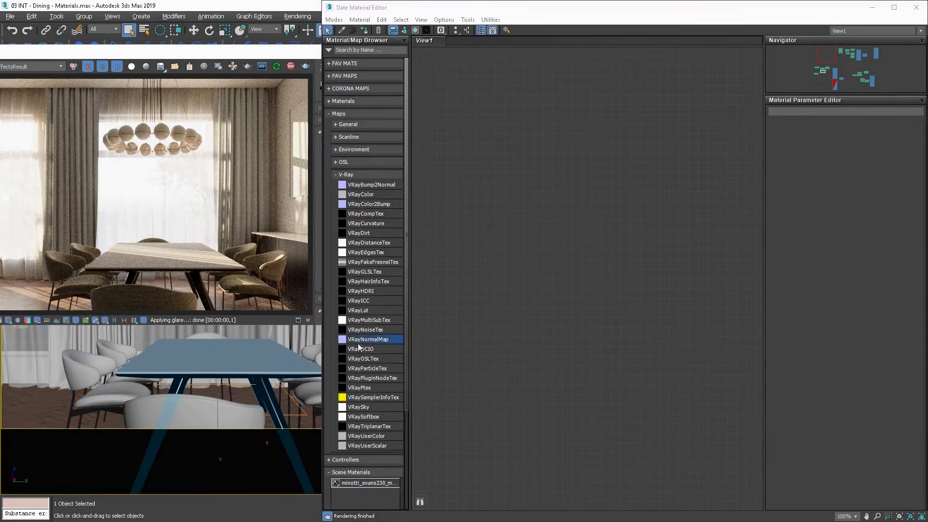
pyautogui.moveTo(374, 486); pyautogui.dragTo(541, 378)
pyautogui.click(598, 296)
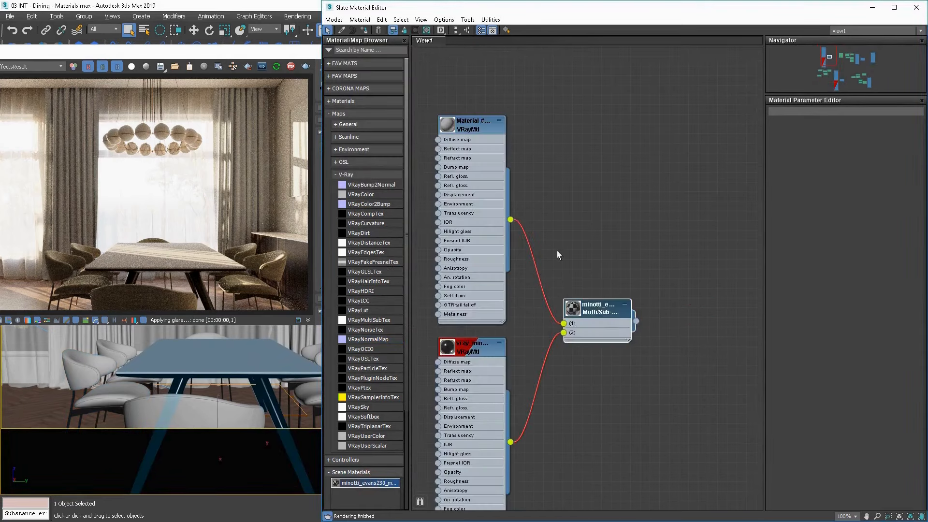
pyautogui.moveTo(421, 287); pyautogui.dragTo(502, 340, button='middle')
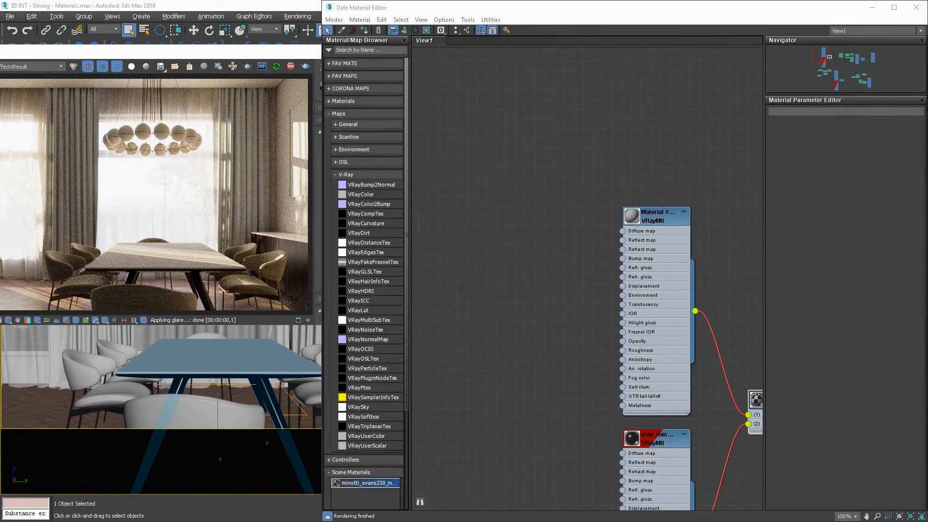
# Switch to the photo viewer and preview the table's wood texture images 3.jpg, 2.jpg and 1.jpg.
pyautogui.hotkey('alt', 'Tab')
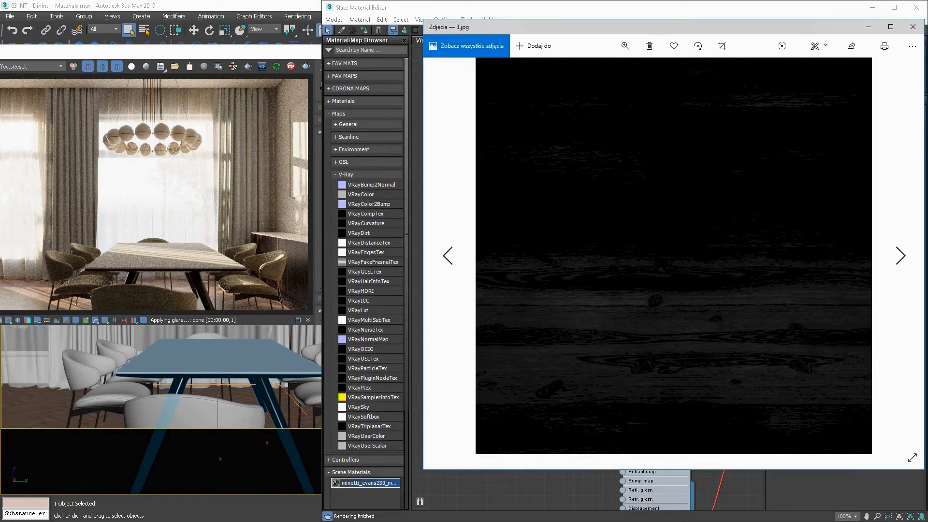
pyautogui.press('Left')
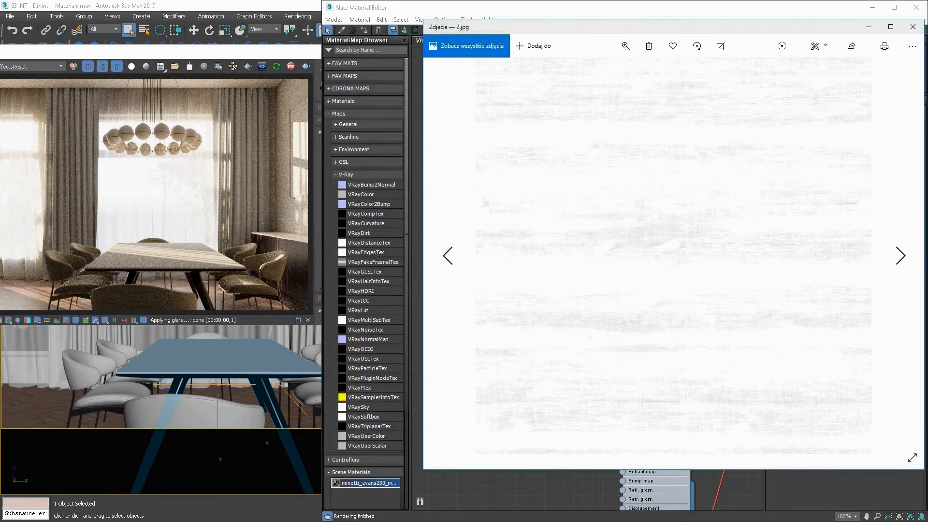
pyautogui.press('Left')
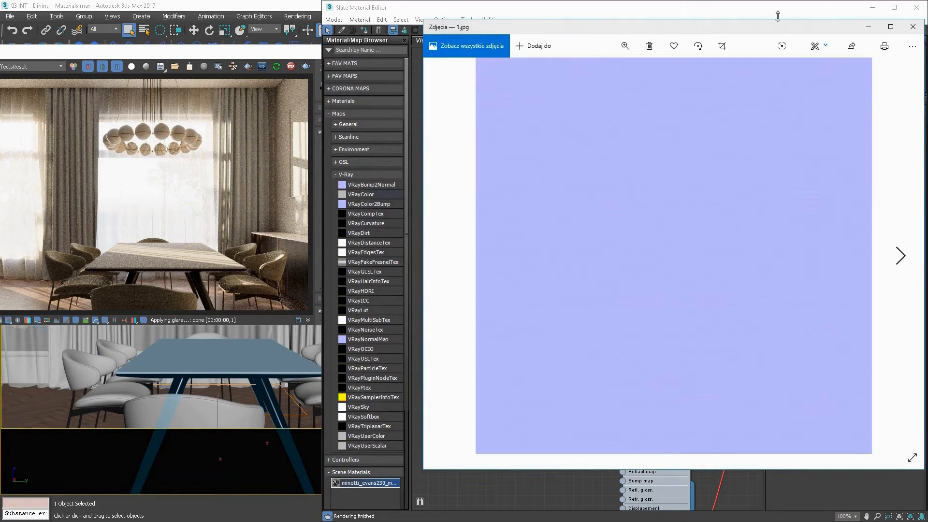
pyautogui.press('Right')
pyautogui.press('Right')
pyautogui.click(916, 28)
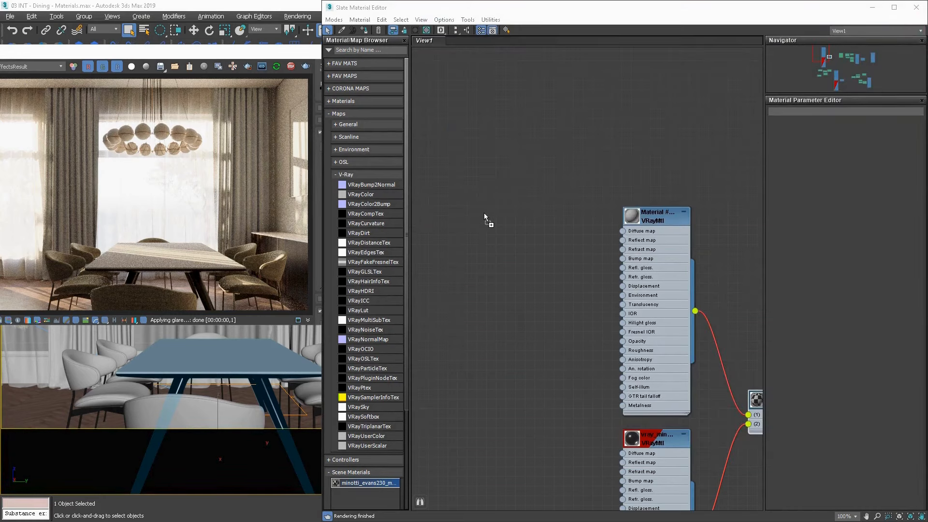
# Add the dark wood texture as a bitmap beside the table's first VRayMtl and connect it to the diffuse input.
pyautogui.moveTo(487, 217); pyautogui.dragTo(492, 227)
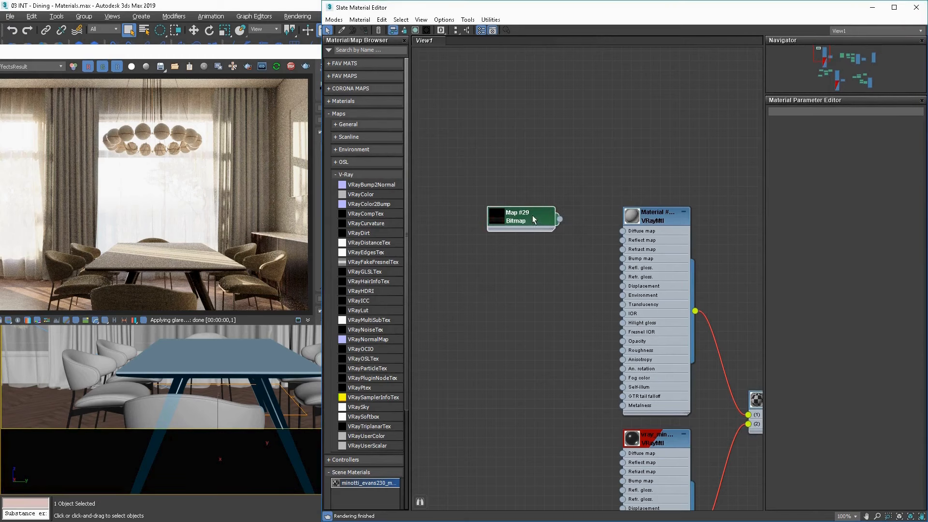
pyautogui.moveTo(560, 219); pyautogui.dragTo(623, 231)
pyautogui.moveTo(523, 216); pyautogui.dragTo(495, 216)
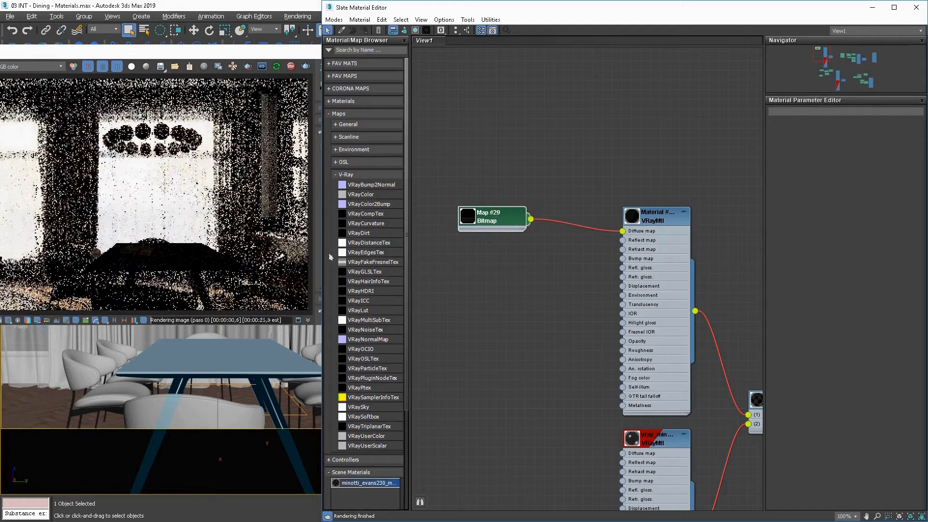
# Add the near-white texture and the bluish normal texture as bitmaps below the dark wood bitmap.
pyautogui.moveTo(501, 257); pyautogui.dragTo(489, 275)
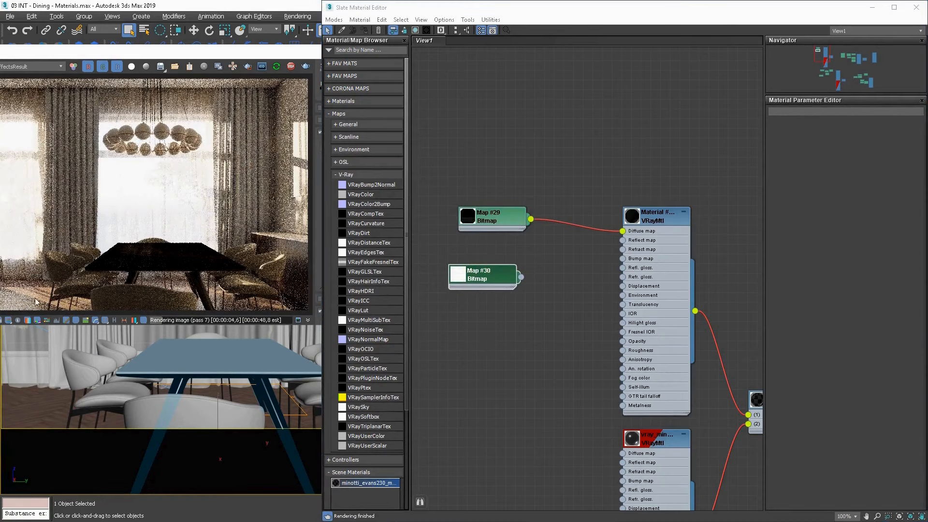
pyautogui.moveTo(460, 335); pyautogui.dragTo(465, 338)
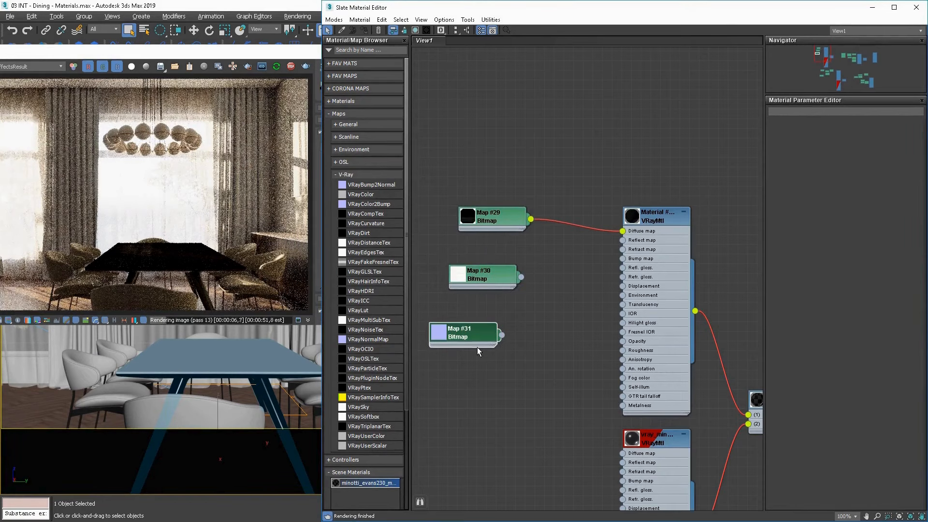
# Connect the near-white bitmap to the table VRayMtl's reflection glossiness and set its reflect color to grey.
pyautogui.moveTo(488, 269); pyautogui.dragTo(623, 267)
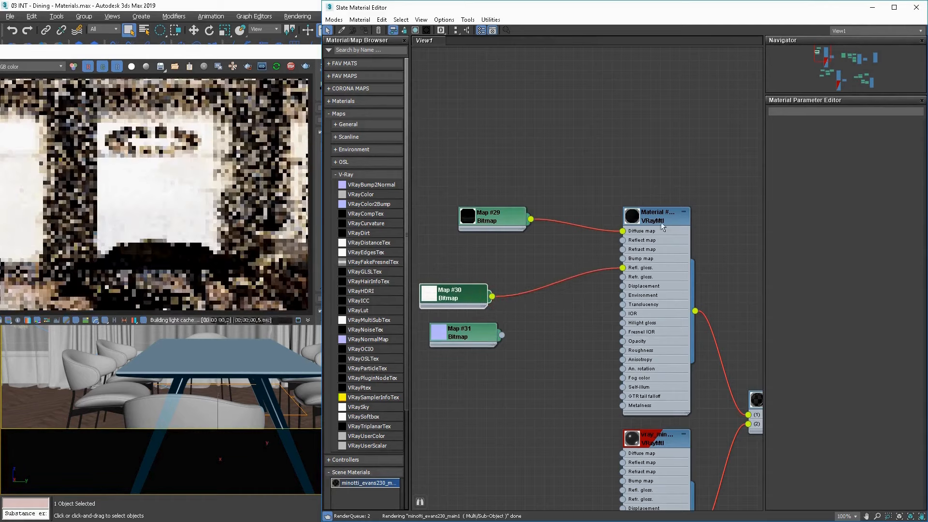
pyautogui.doubleClick(661, 222)
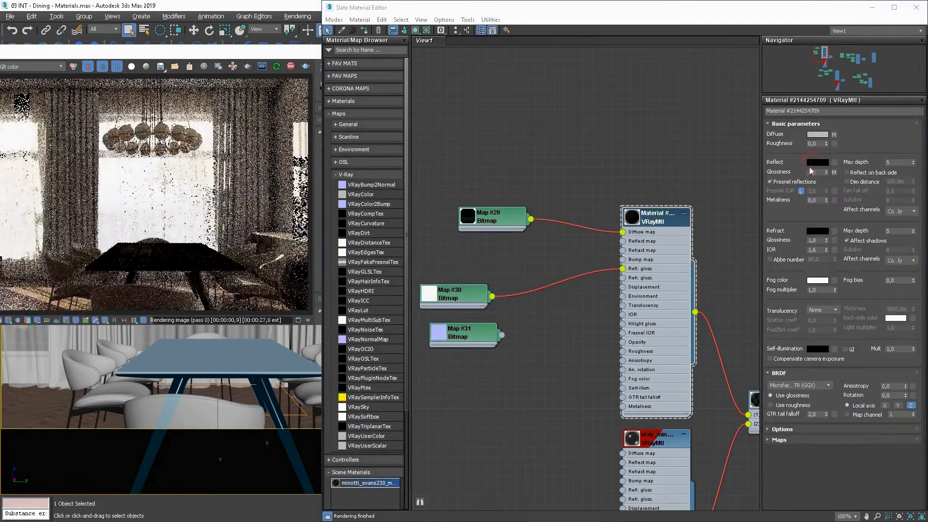
pyautogui.click(817, 162)
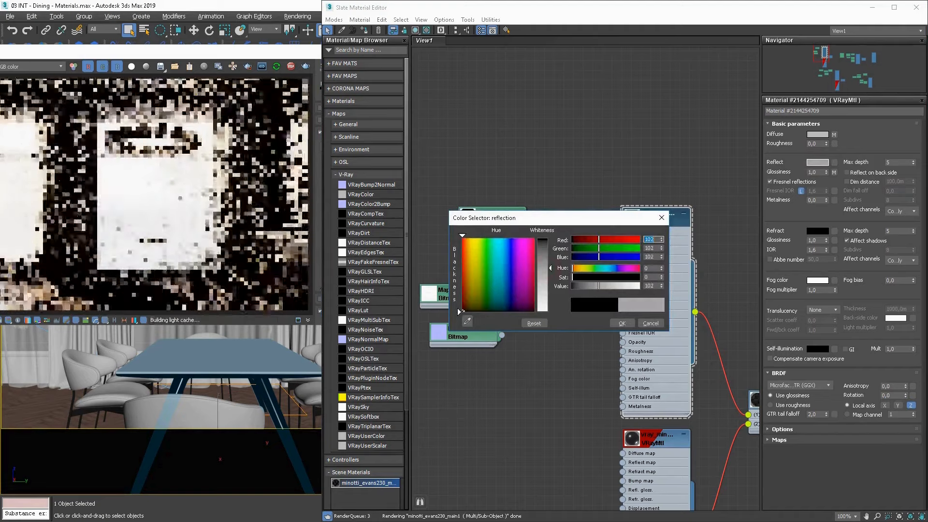
pyautogui.moveTo(550, 268); pyautogui.dragTo(550, 275)
pyautogui.click(627, 323)
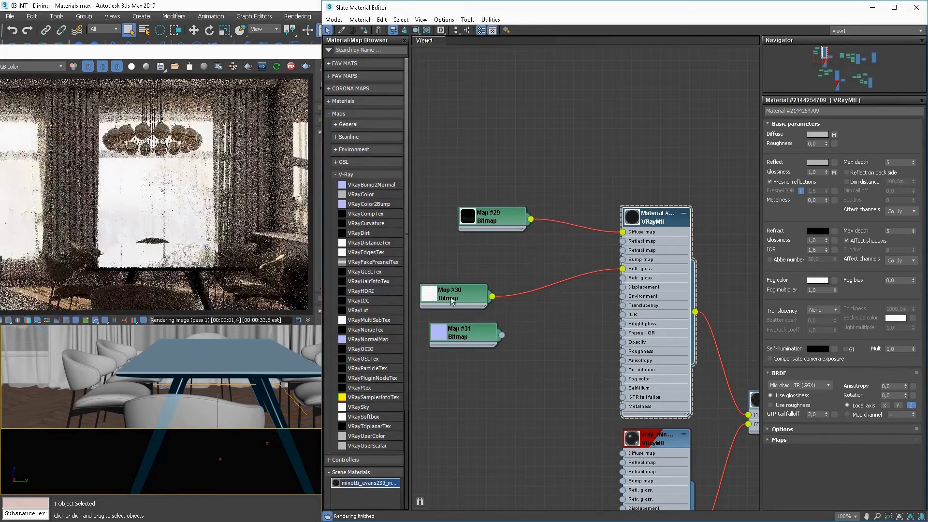
# Route the bluish normal bitmap through a VRayNormalMap into the table material's bump input and align the nodes in the graph.
pyautogui.moveTo(453, 300); pyautogui.dragTo(462, 291)
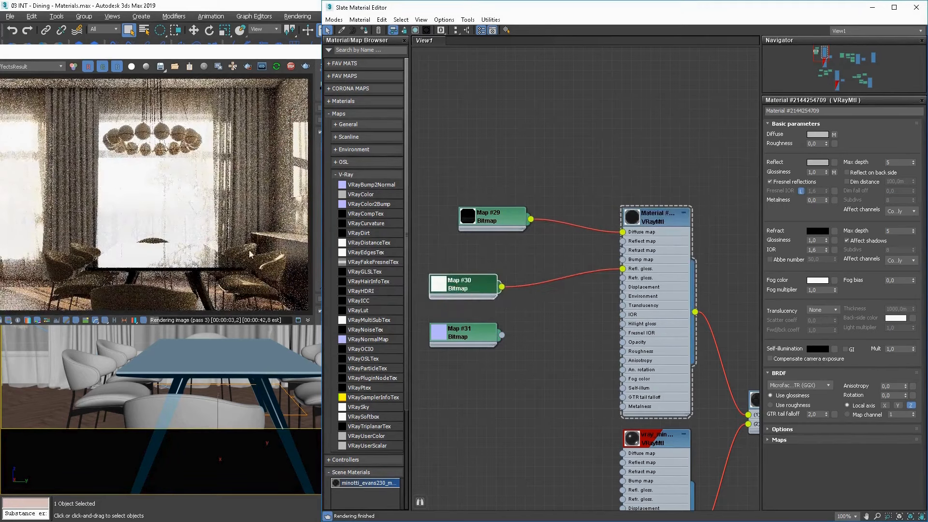
pyautogui.moveTo(462, 328); pyautogui.dragTo(463, 339)
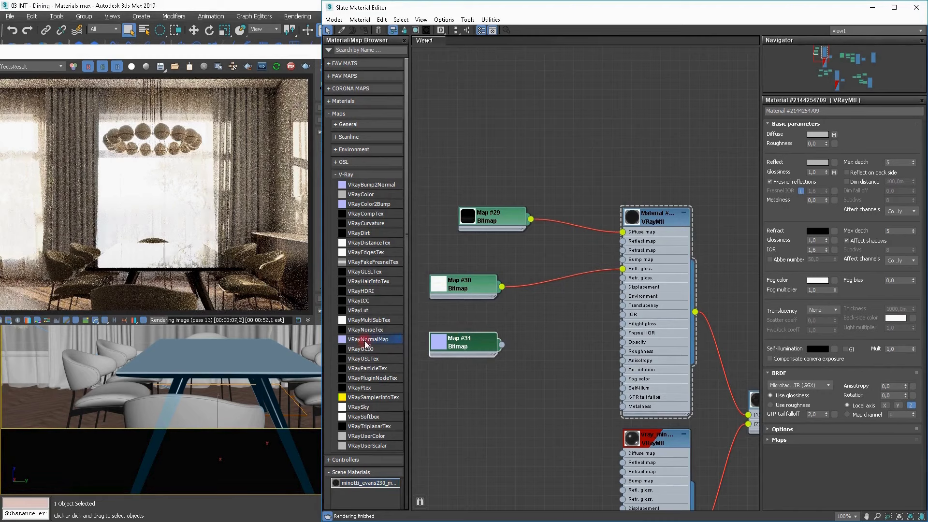
pyautogui.moveTo(365, 341); pyautogui.dragTo(528, 339)
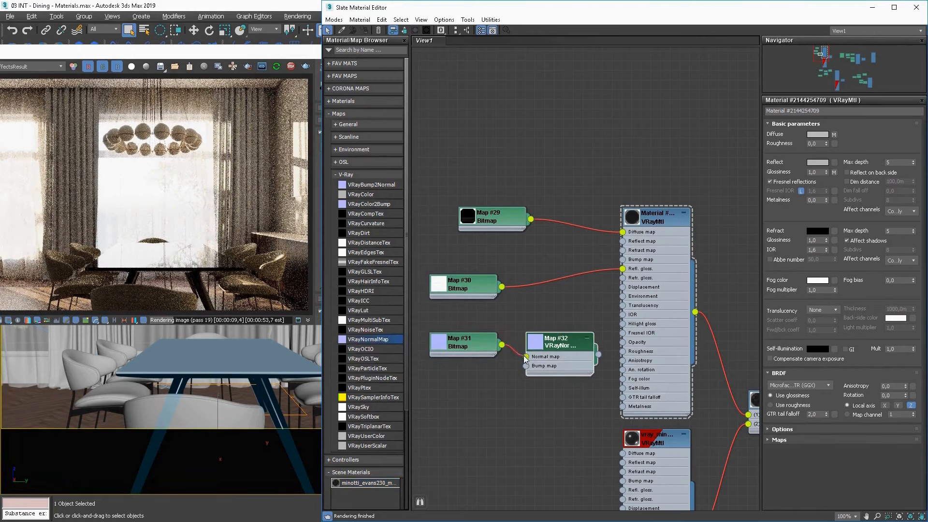
pyautogui.moveTo(621, 320); pyautogui.dragTo(623, 260)
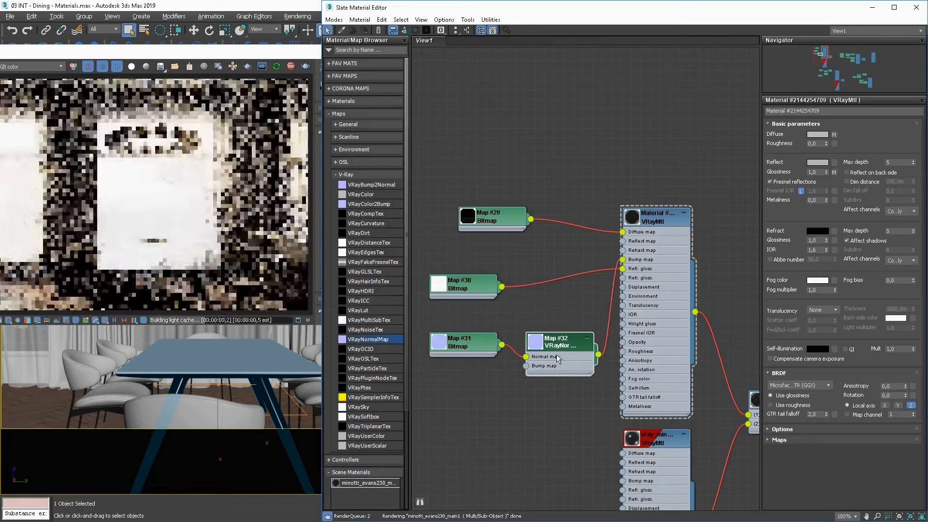
pyautogui.moveTo(553, 347); pyautogui.dragTo(553, 327)
pyautogui.moveTo(478, 327); pyautogui.dragTo(479, 341)
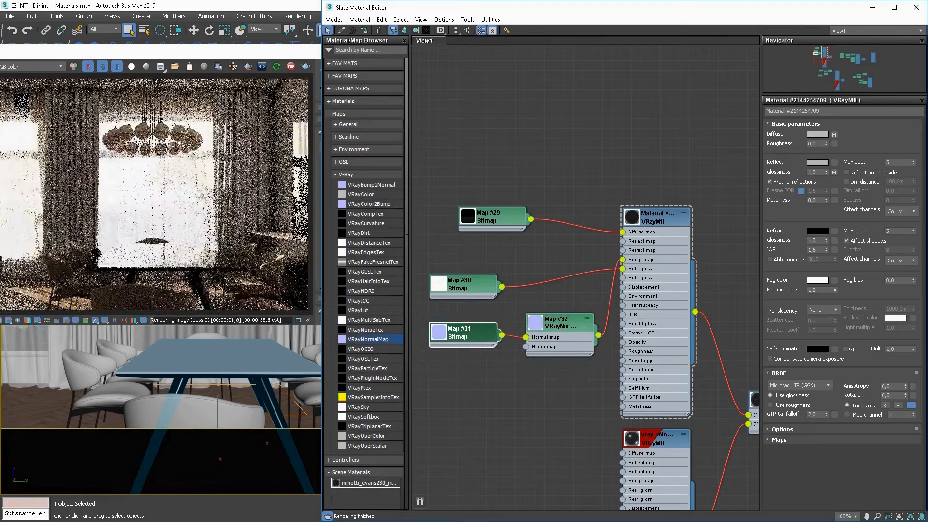
# Limit the interactive render to a region around the tabletop.
pyautogui.click(247, 66)
pyautogui.moveTo(254, 238)
pyautogui.mouseDown()
pyautogui.moveTo(77, 265)
pyautogui.moveTo(67, 277)
pyautogui.mouseUp()
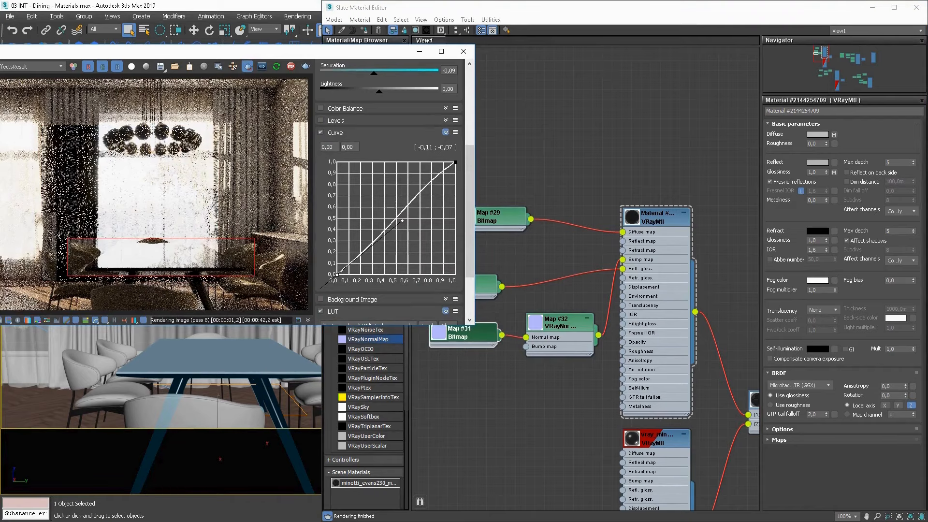
# Preview SmudgesLarge001_OVERLAY_VAR1_6K.jpg in the photo viewer and add it as a bitmap directly above the near-white bitmap.
pyautogui.hotkey('alt', 'Tab')
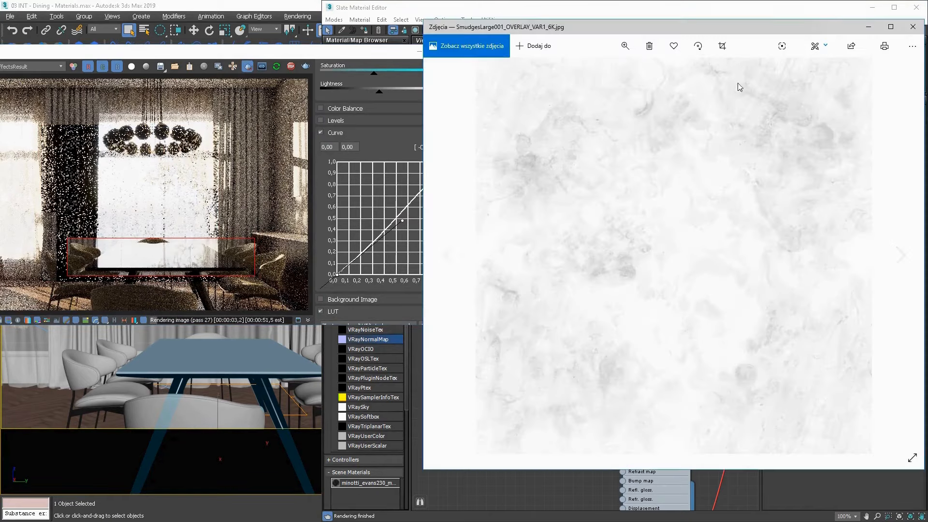
pyautogui.click(921, 27)
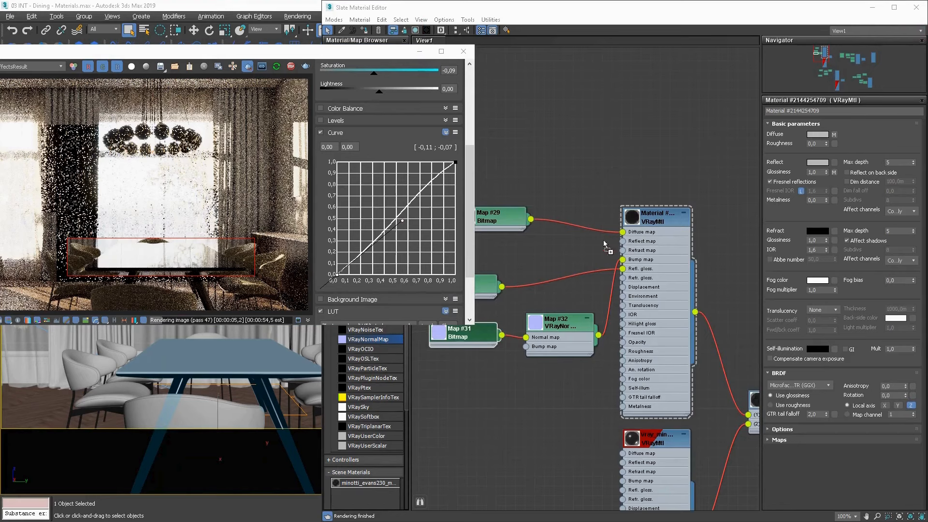
pyautogui.click(514, 243)
pyautogui.moveTo(498, 280); pyautogui.dragTo(529, 349, button='middle')
pyautogui.click(548, 331)
pyautogui.moveTo(532, 330); pyautogui.dragTo(475, 321)
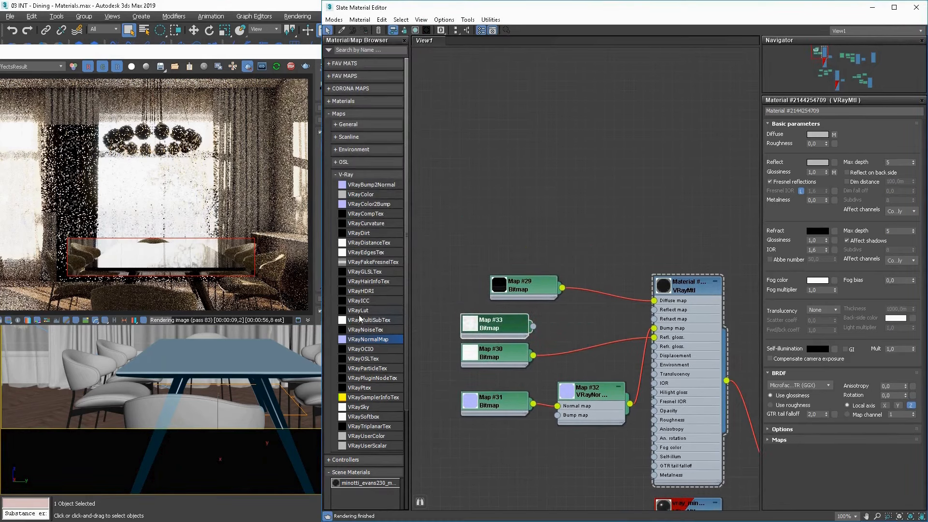
# Combine the smudge bitmap as source A and the near-white bitmap as source B in a VRayCompTex using Multiply (A*B).
pyautogui.moveTo(369, 216); pyautogui.dragTo(533, 356)
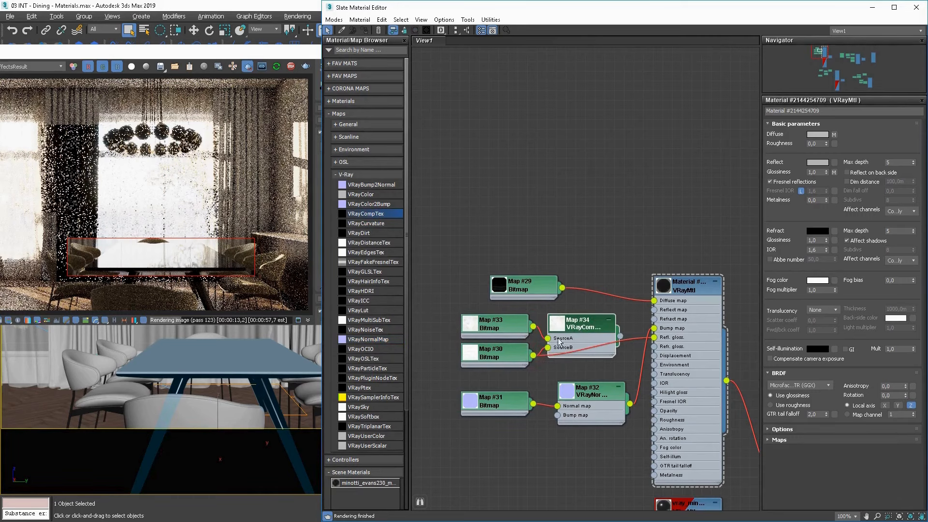
pyautogui.doubleClick(558, 324)
pyautogui.scroll(3, 554, 382)
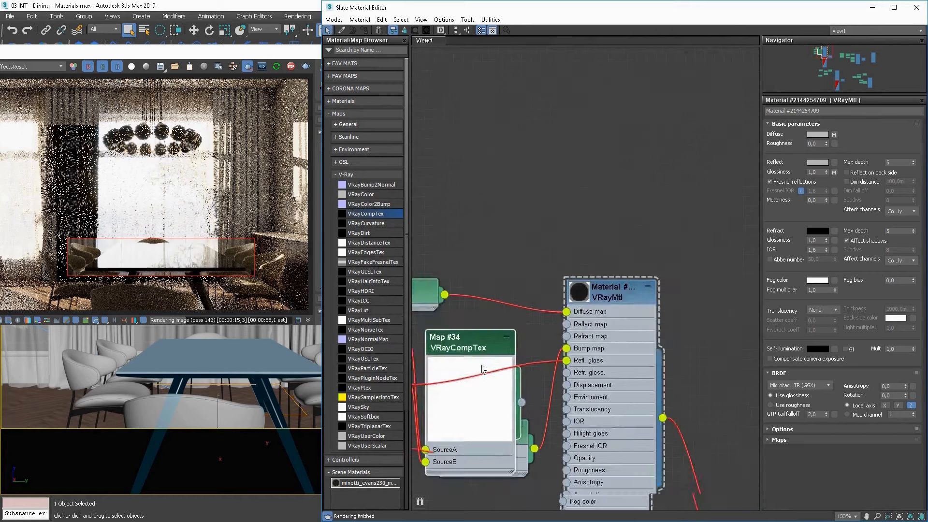
pyautogui.doubleClick(583, 310)
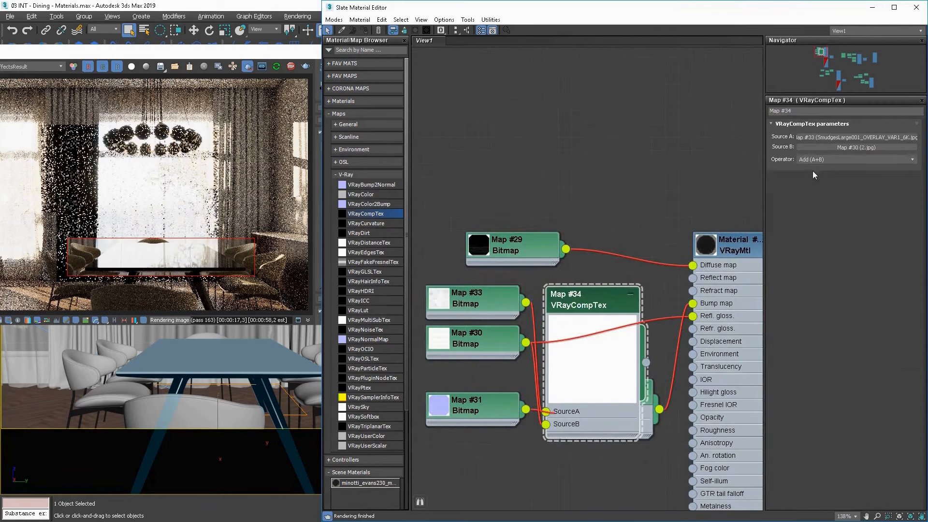
pyautogui.click(828, 160)
pyautogui.click(821, 187)
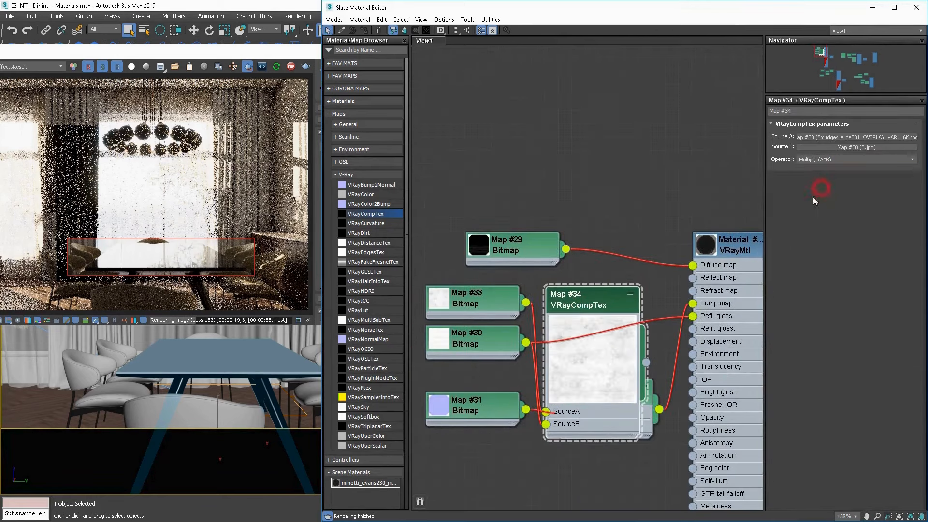
# Rearrange the composite and its source bitmaps, and connect the VRayCompTex to the table material's reflection glossiness.
pyautogui.moveTo(585, 301); pyautogui.dragTo(587, 271)
pyautogui.moveTo(582, 252); pyautogui.dragTo(587, 252)
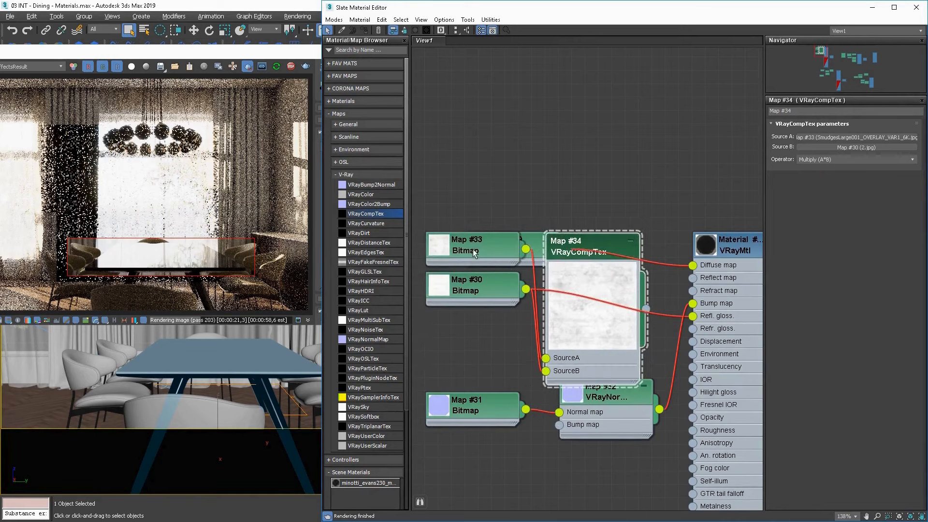
pyautogui.moveTo(473, 248); pyautogui.dragTo(463, 302)
pyautogui.moveTo(508, 278); pyautogui.dragTo(482, 367)
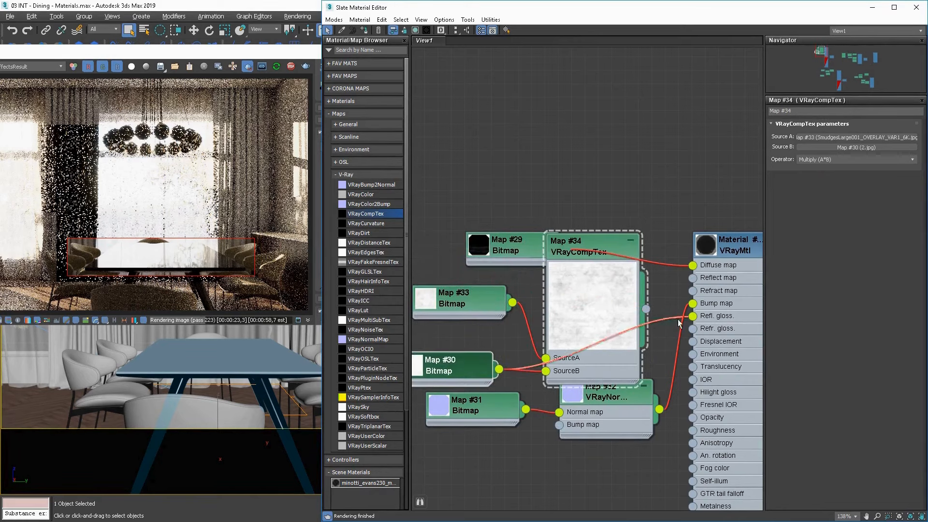
pyautogui.moveTo(690, 321); pyautogui.dragTo(693, 317)
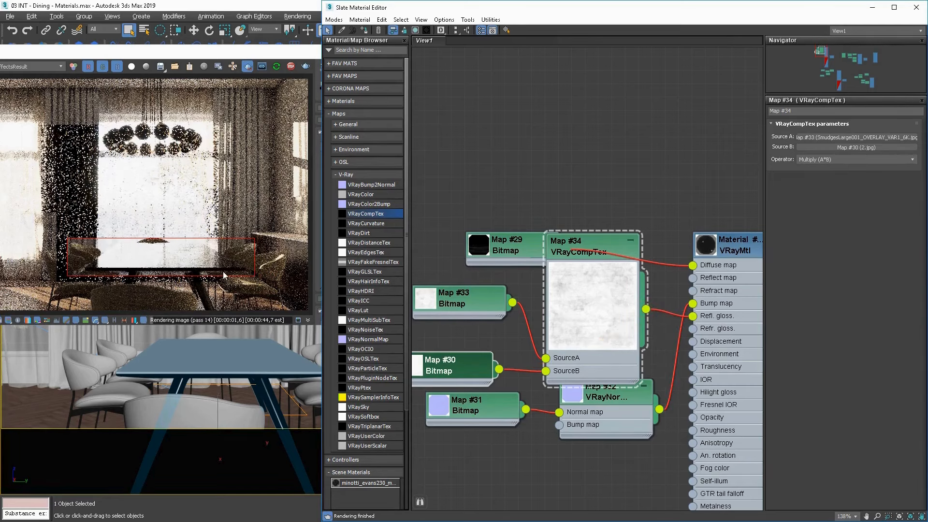
# Insert a Color Correction map between the VRayCompTex and the table material's reflection glossiness, spacing the nodes apart.
pyautogui.scroll(-2, 613, 317)
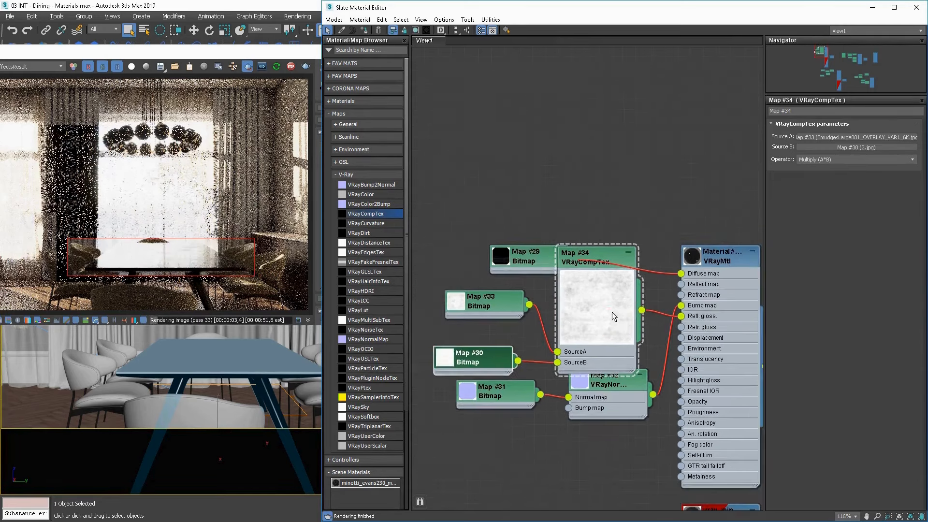
pyautogui.moveTo(612, 312); pyautogui.dragTo(489, 340)
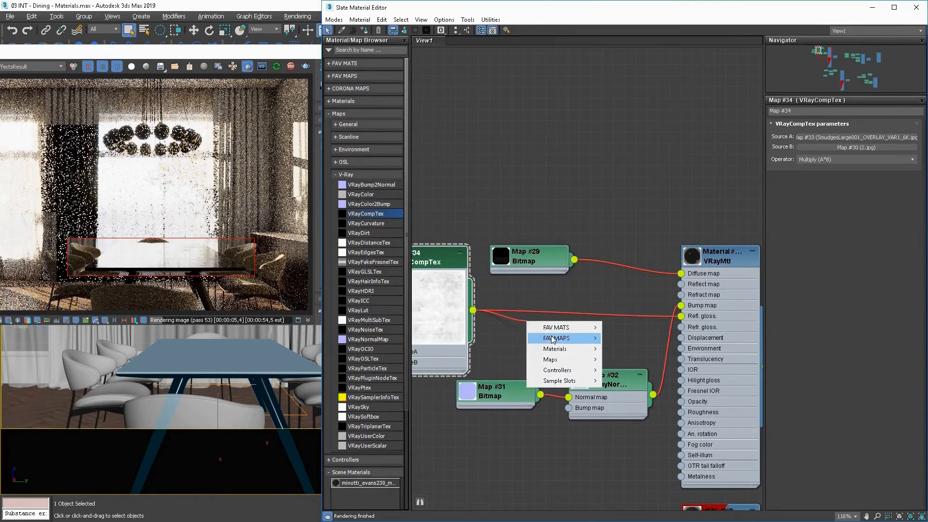
pyautogui.moveTo(529, 341)
pyautogui.click(631, 340)
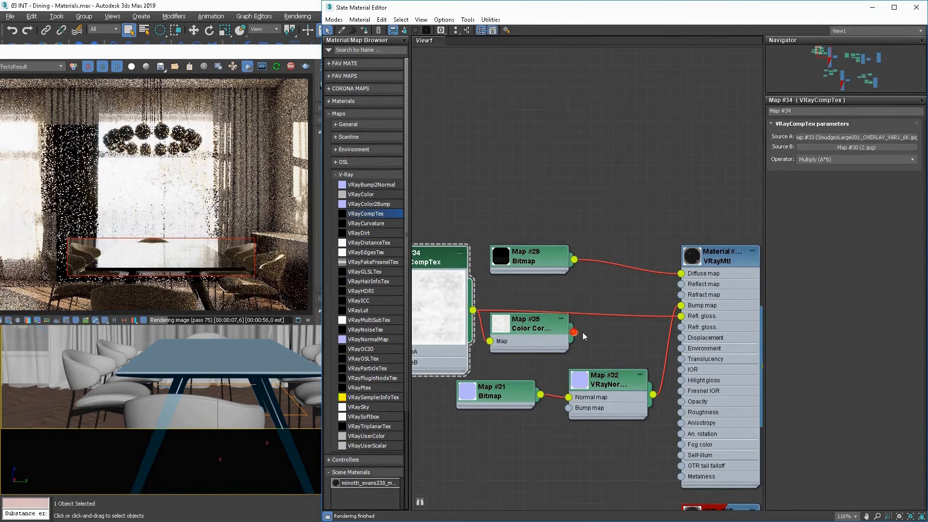
pyautogui.moveTo(583, 334); pyautogui.dragTo(681, 316)
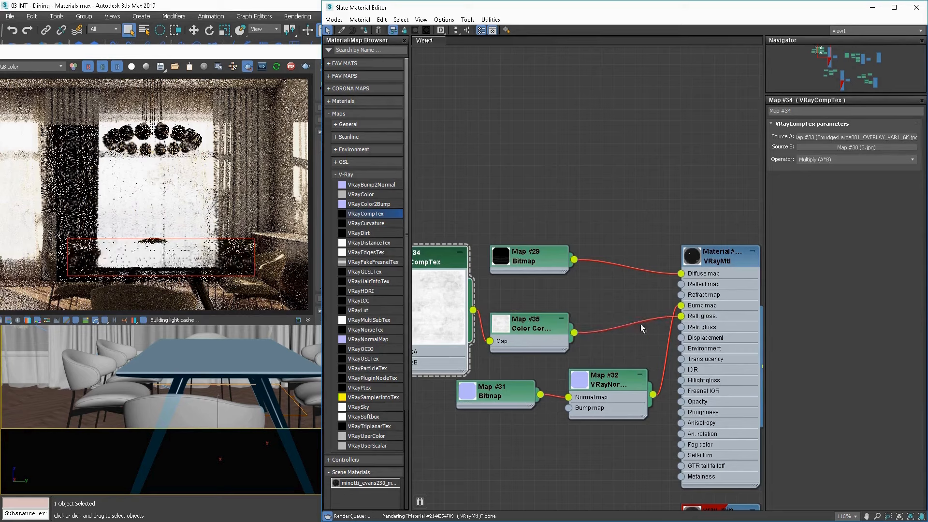
pyautogui.moveTo(555, 331); pyautogui.dragTo(593, 322)
pyautogui.moveTo(442, 317)
pyautogui.mouseDown()
pyautogui.moveTo(480, 306)
pyautogui.moveTo(435, 317)
pyautogui.mouseUp()
# Switch the Color Correction map's lightness to Advanced and set its RGB gain to 70.
pyautogui.doubleClick(569, 319)
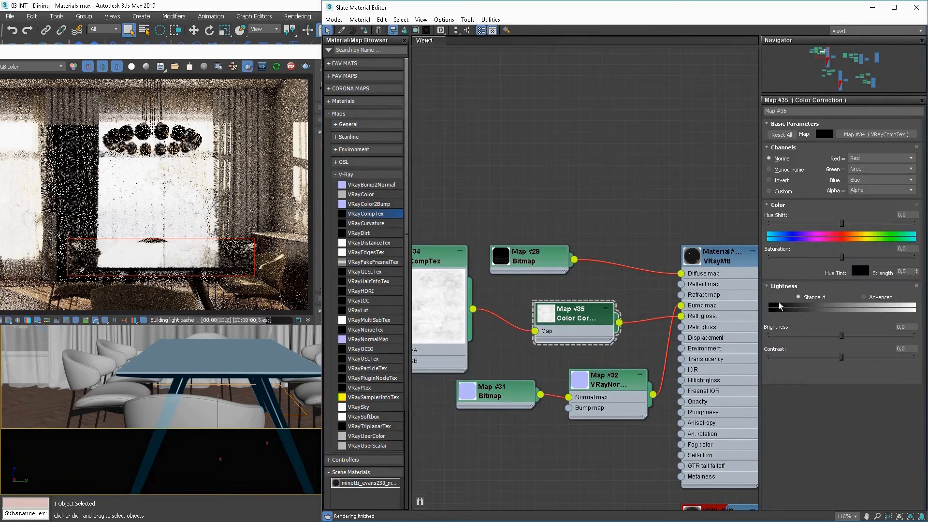
pyautogui.click(864, 297)
pyautogui.click(807, 334)
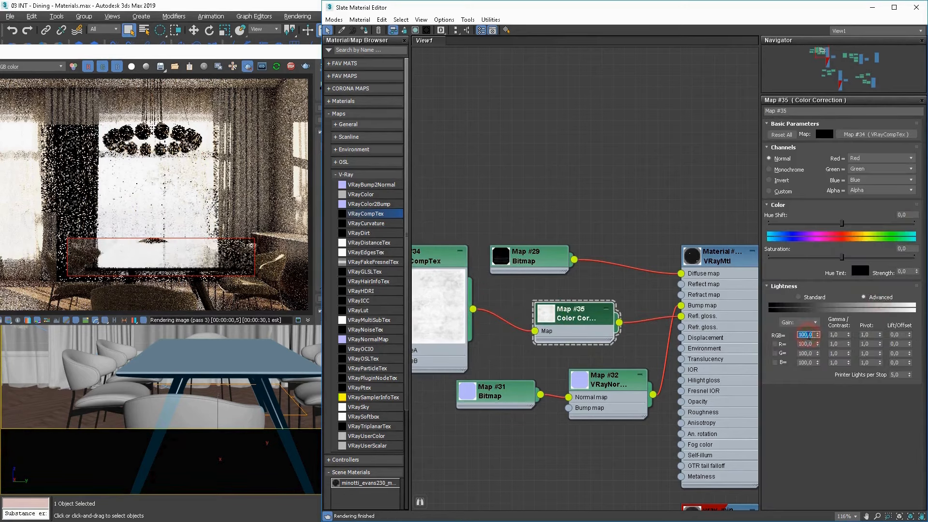
pyautogui.write('70')
pyautogui.press('Return')
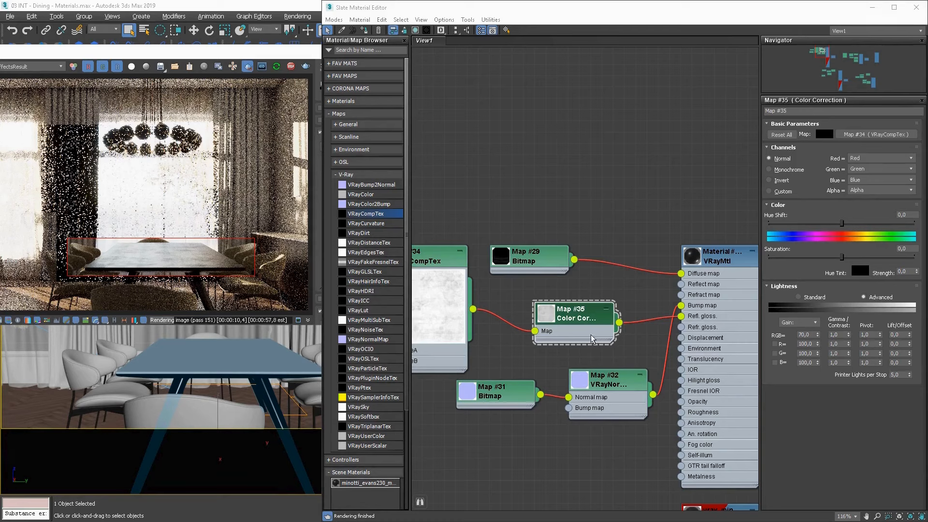
# Set the reflection glossiness map amount of the table's VRayMtl to 70.
pyautogui.click(720, 257)
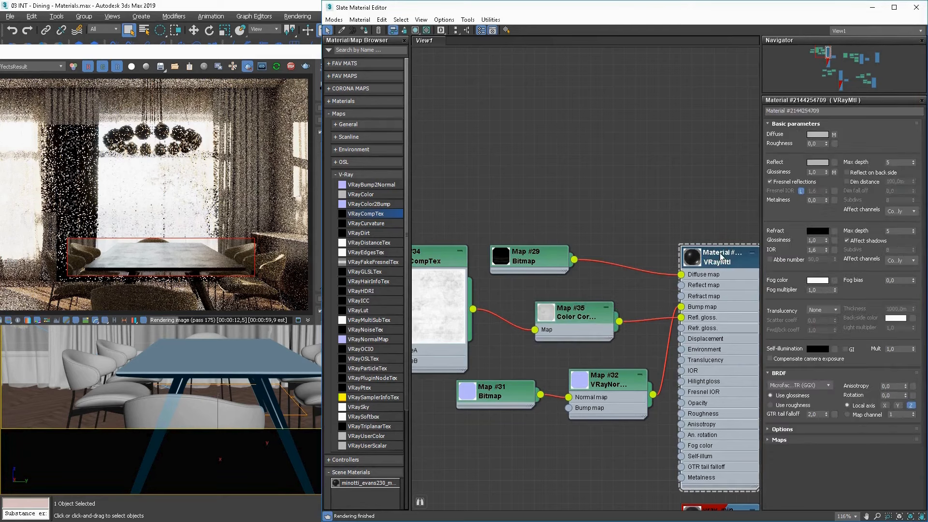
pyautogui.click(802, 438)
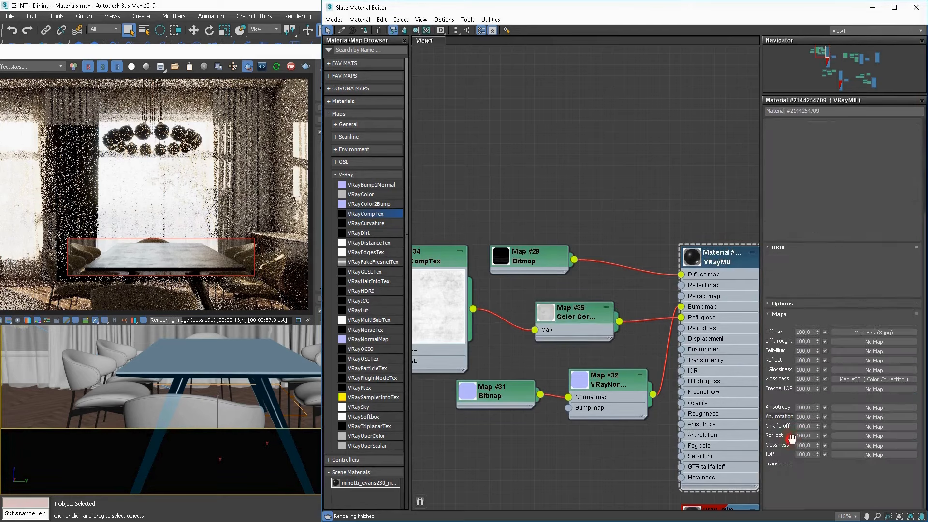
pyautogui.doubleClick(812, 379)
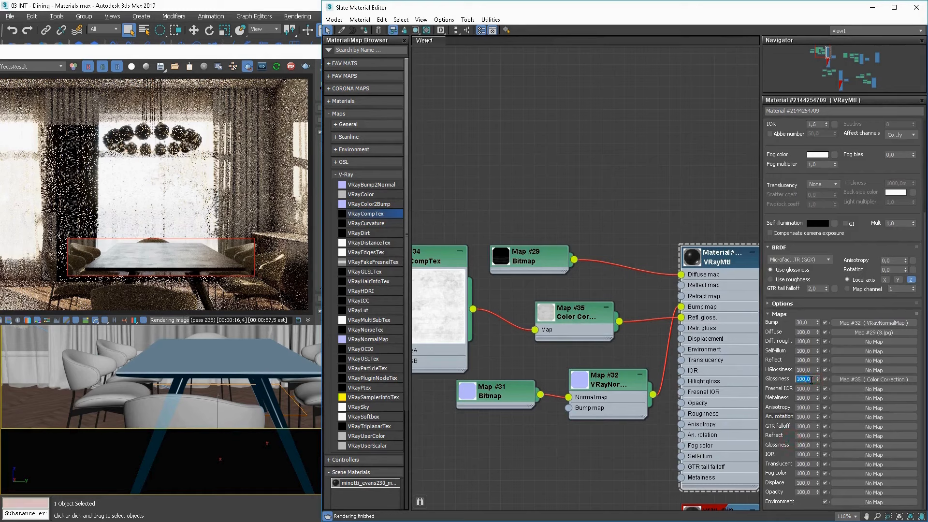
pyautogui.write('70')
pyautogui.press('Return')
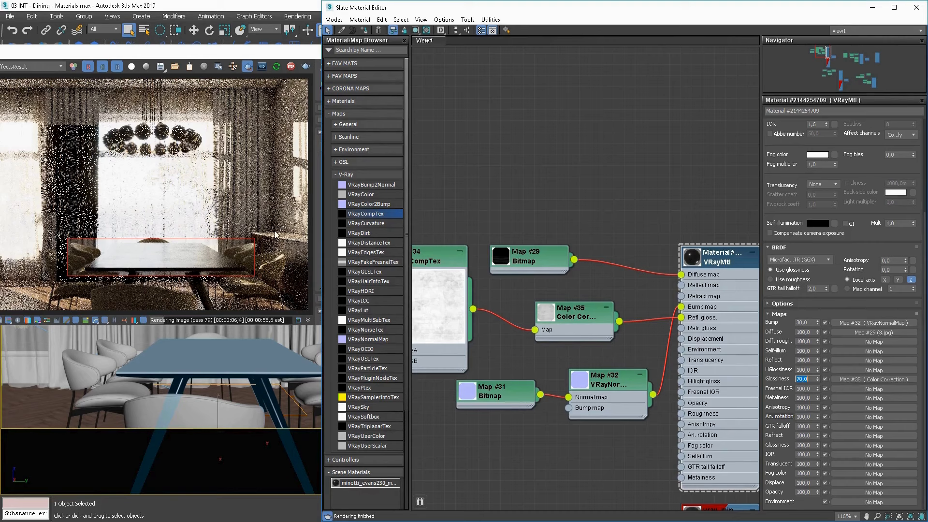
pyautogui.click(548, 189)
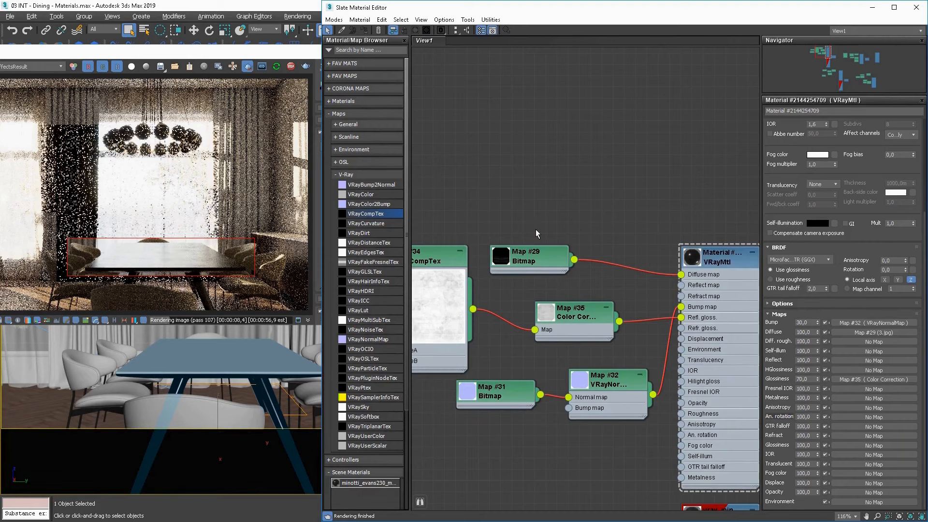
# Close the material editor, turn off region rendering and review the frame buffer's color corrections for the full image.
pyautogui.click(916, 7)
pyautogui.click(253, 67)
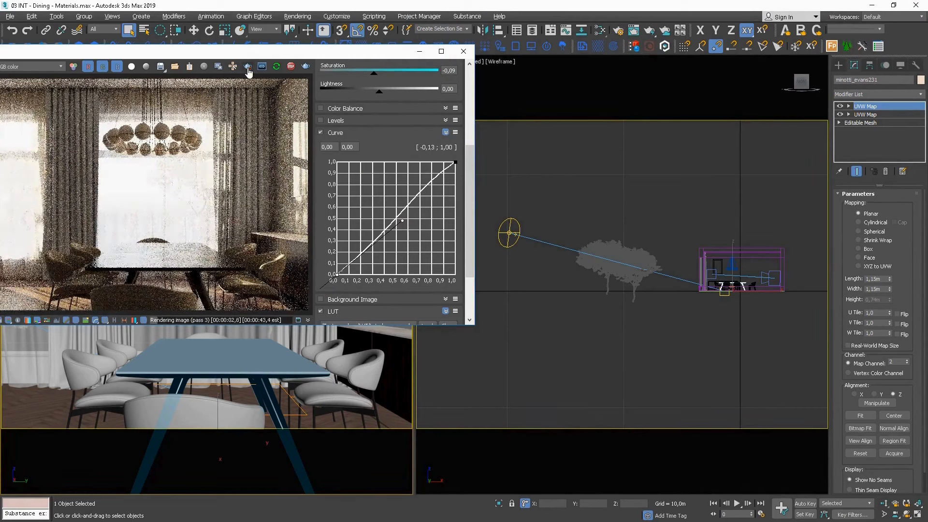
pyautogui.moveTo(472, 190); pyautogui.dragTo(486, 104)
pyautogui.moveTo(423, 176); pyautogui.dragTo(406, 178)
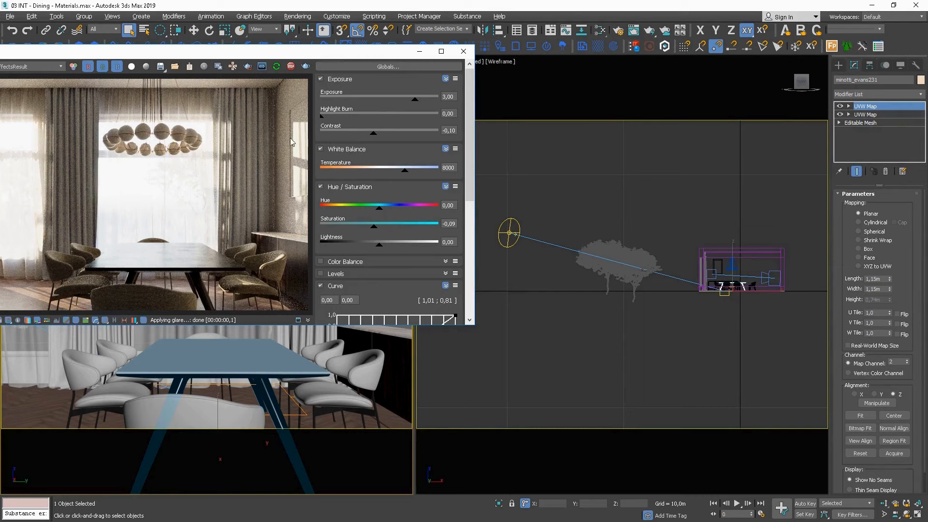
# Select the armchairs and load their material into the Slate view as an instance, bringing its map nodes into view.
pyautogui.click(574, 152)
pyautogui.press('m')
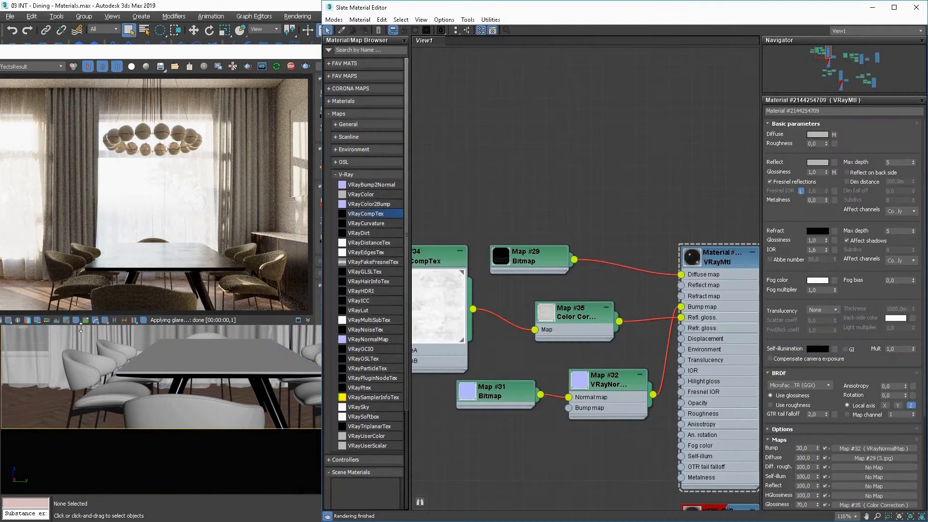
pyautogui.click(85, 335)
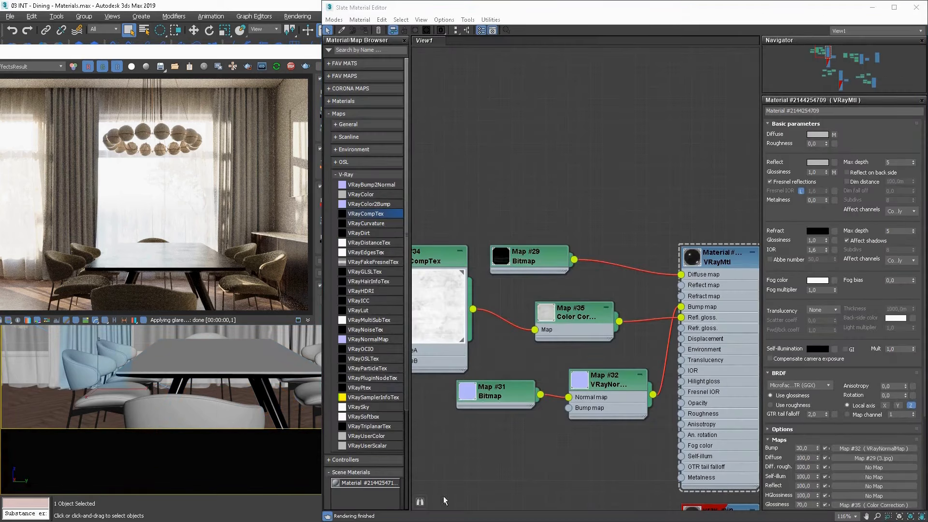
pyautogui.moveTo(392, 483); pyautogui.dragTo(471, 468)
pyautogui.press('Return')
pyautogui.moveTo(612, 273); pyautogui.dragTo(724, 387, button='middle')
pyautogui.moveTo(529, 310); pyautogui.dragTo(682, 340, button='middle')
pyautogui.moveTo(713, 208); pyautogui.dragTo(576, 252)
pyautogui.doubleClick(544, 242)
pyautogui.scroll(1, 624, 300)
pyautogui.moveTo(657, 303); pyautogui.dragTo(491, 283, button='middle')
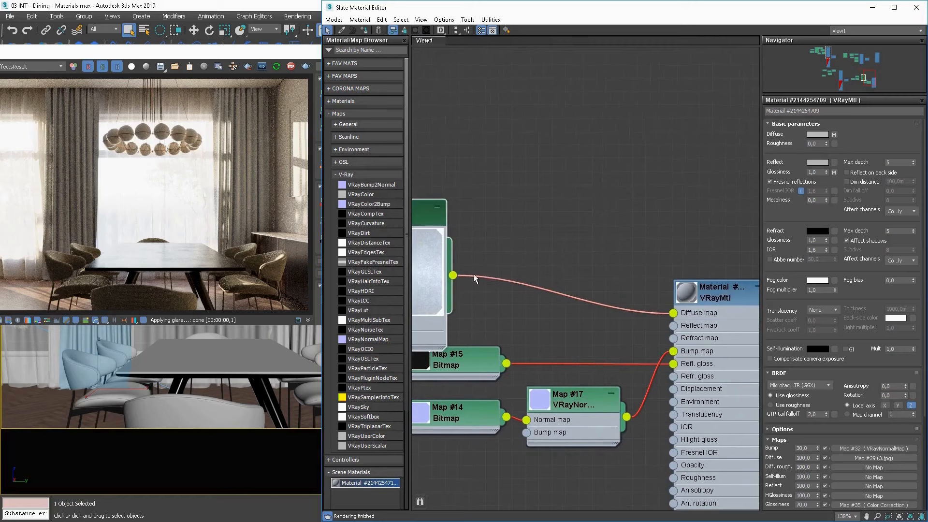
# Insert a Color Correction map between the Falloff map and the diffuse input of the armchairs' VRayMtl.
pyautogui.moveTo(452, 275); pyautogui.dragTo(534, 237)
pyautogui.moveTo(530, 267)
pyautogui.click(594, 268)
pyautogui.moveTo(456, 256); pyautogui.dragTo(409, 231)
pyautogui.click(569, 241)
pyautogui.moveTo(599, 250); pyautogui.dragTo(674, 312)
pyautogui.doubleClick(561, 243)
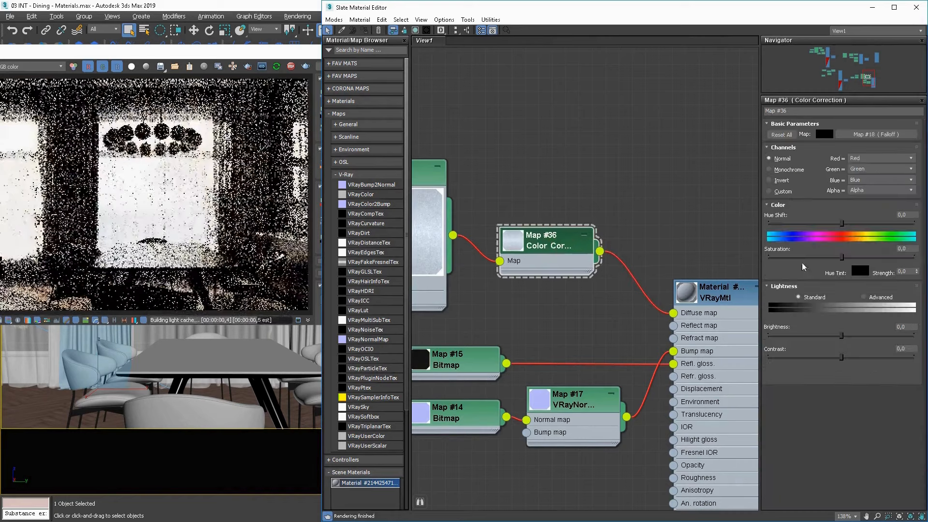
# Set the Color Correction map's saturation to -63,455, check the armchairs in the render, and close the material editor.
pyautogui.moveTo(842, 256); pyautogui.dragTo(796, 257)
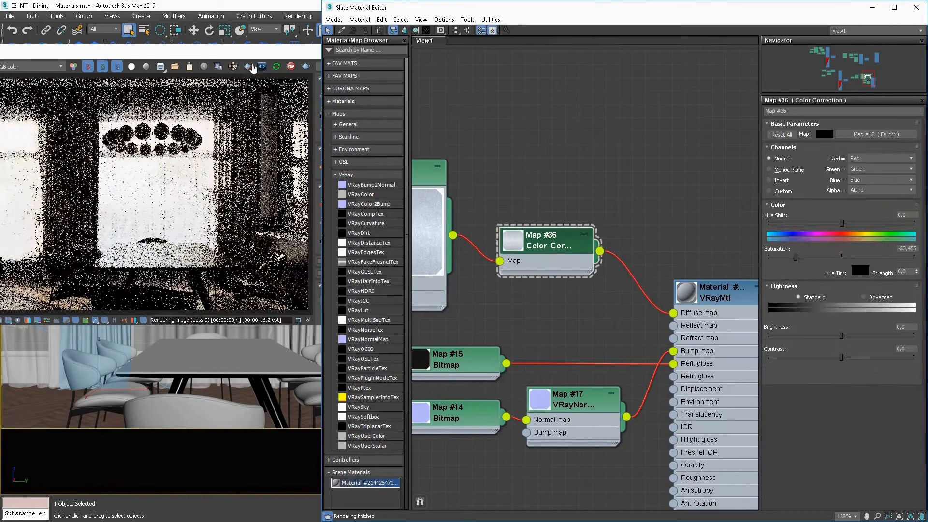
pyautogui.click(248, 66)
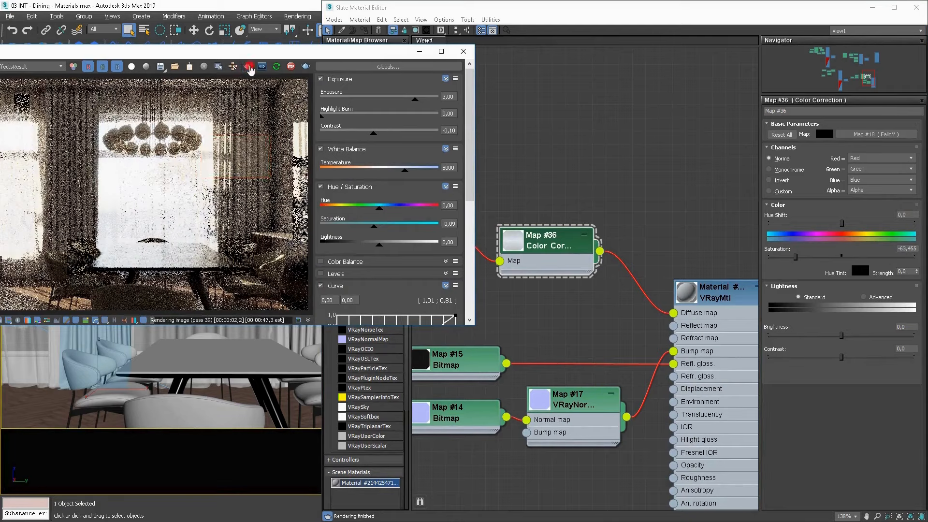
pyautogui.click(571, 188)
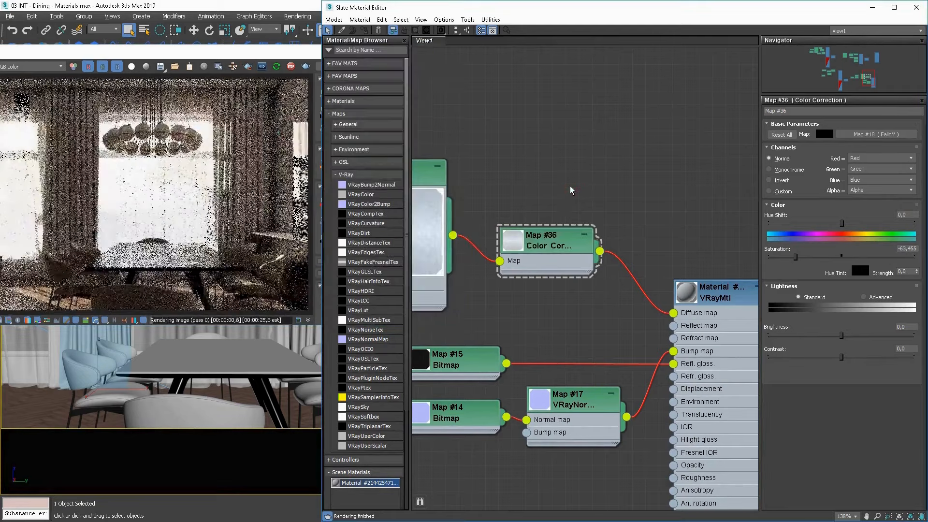
pyautogui.click(915, 8)
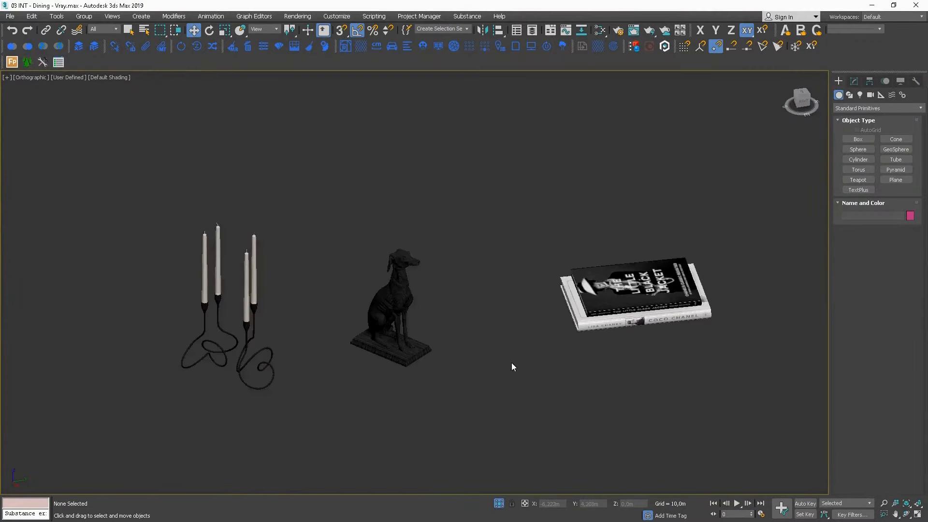
# Copy the candlesticks, dog statuette and books from the accessories scene and paste them into the dining scene.
pyautogui.keyDown('alt'); pyautogui.moveTo(513, 367); pyautogui.dragTo(721, 325, button='middle'); pyautogui.keyUp('alt')
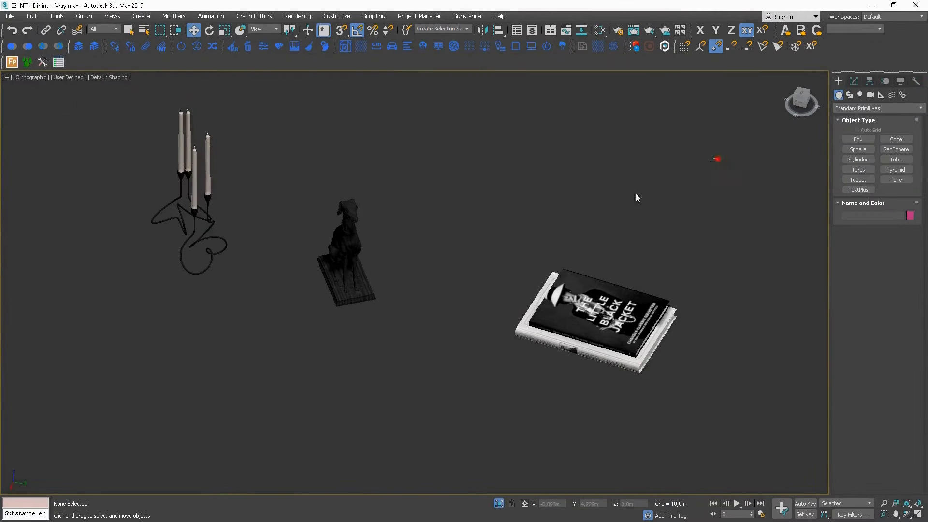
pyautogui.moveTo(717, 158); pyautogui.dragTo(85, 381)
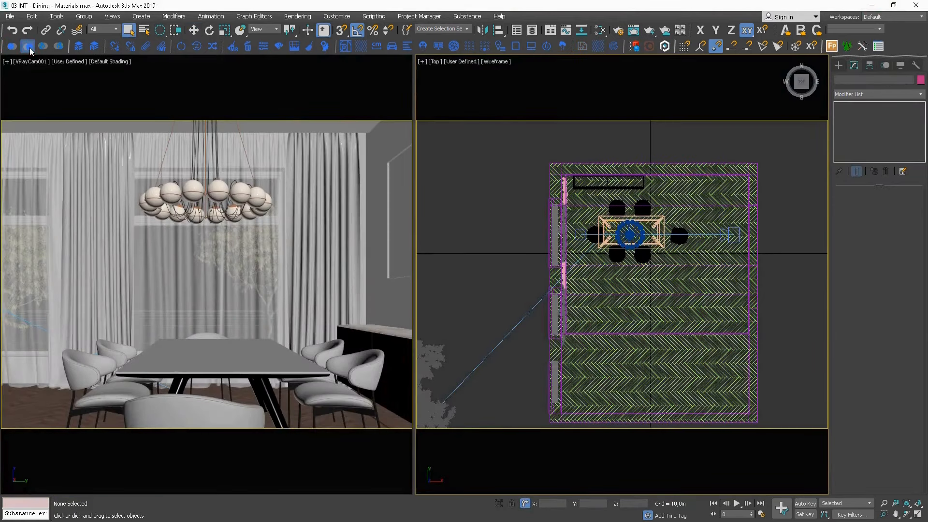
pyautogui.click(30, 48)
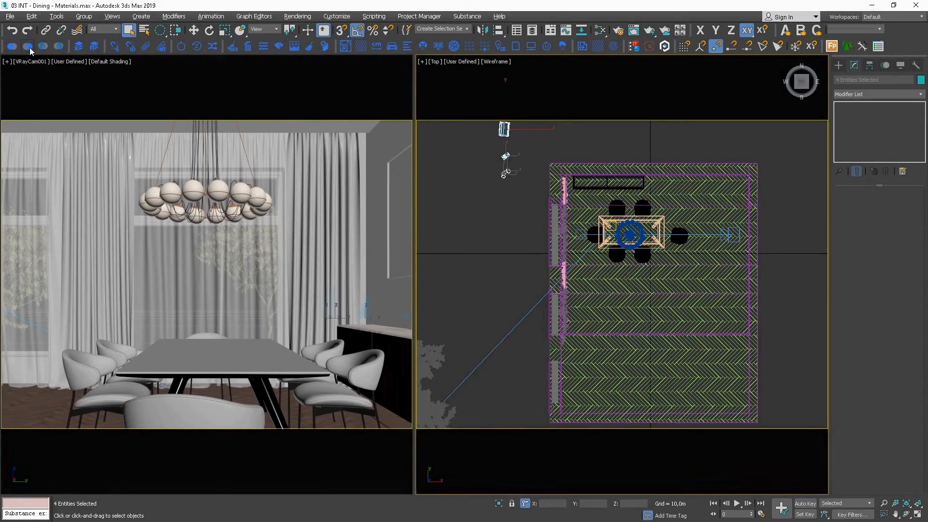
# Move the pasted stack of books onto the sideboard in the top view and rotate it to lie lengthwise along the top.
pyautogui.moveTo(511, 177); pyautogui.dragTo(498, 284, button='middle')
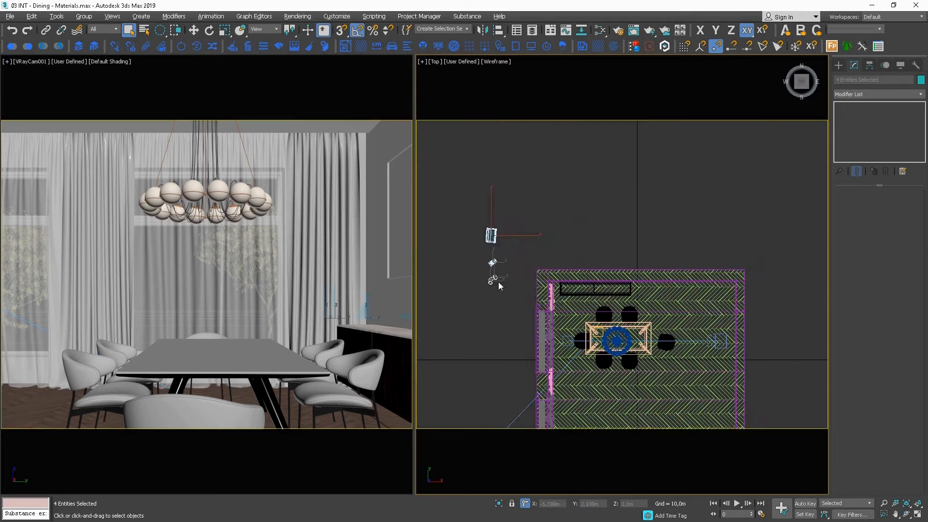
pyautogui.scroll(6, 514, 279)
pyautogui.click(511, 218)
pyautogui.click(464, 157)
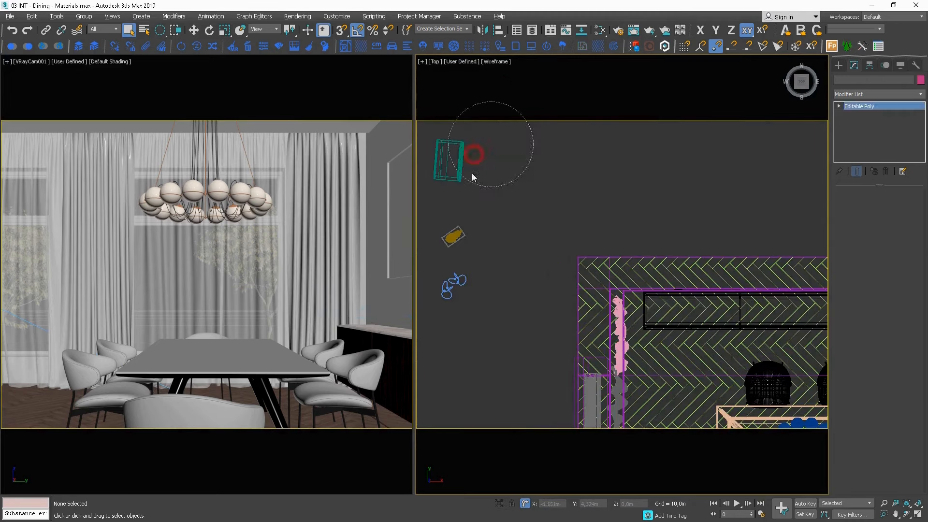
pyautogui.scroll(-2, 501, 186)
pyautogui.press('e')
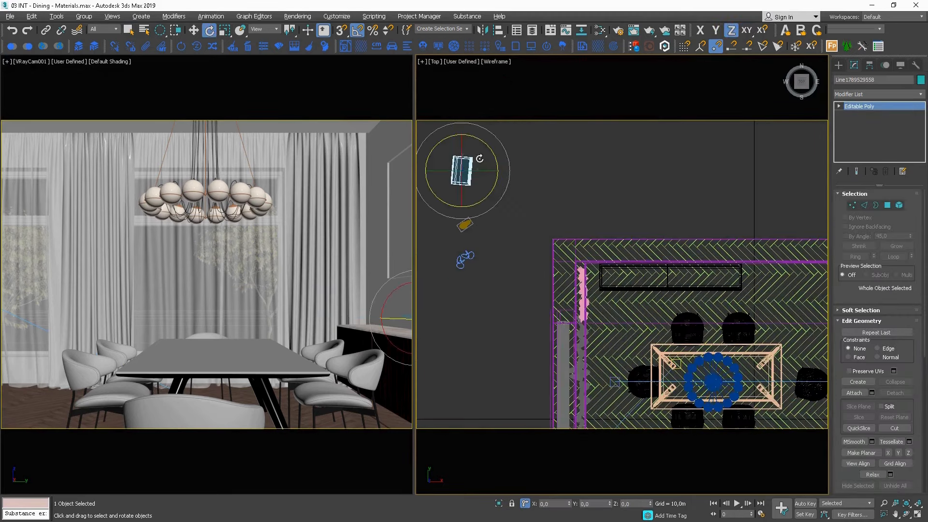
pyautogui.press('w')
pyautogui.moveTo(480, 157); pyautogui.dragTo(699, 303)
pyautogui.press('e')
pyautogui.scroll(8, 677, 278)
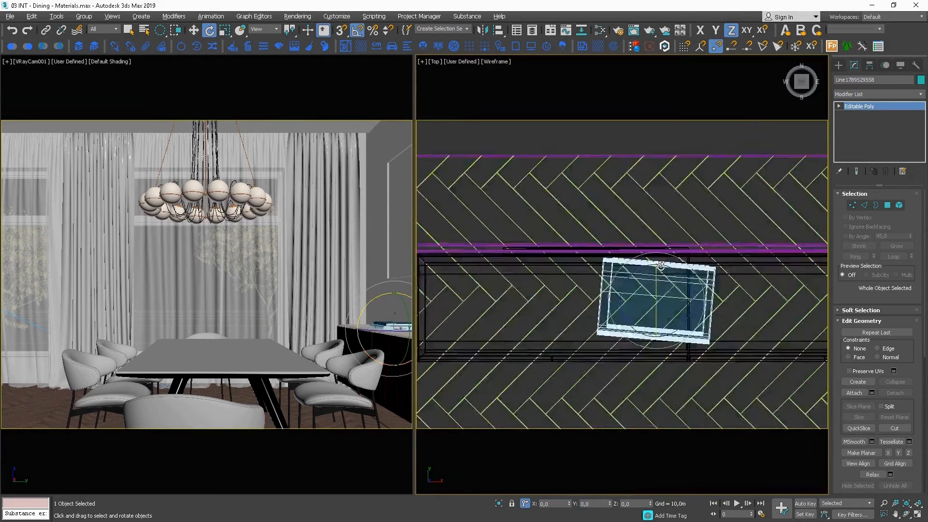
# Fine-tune the books' position on the sideboard in the top view, checking the placement in a magnified camera view.
pyautogui.rightClick(678, 279)
pyautogui.click(314, 289)
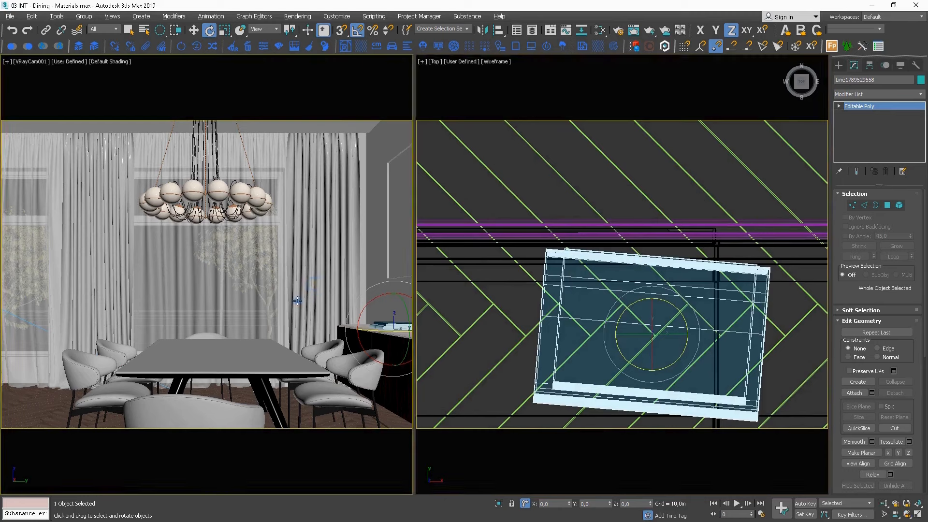
pyautogui.rightClick(295, 311)
pyautogui.click(275, 332)
pyautogui.scroll(10, 374, 330)
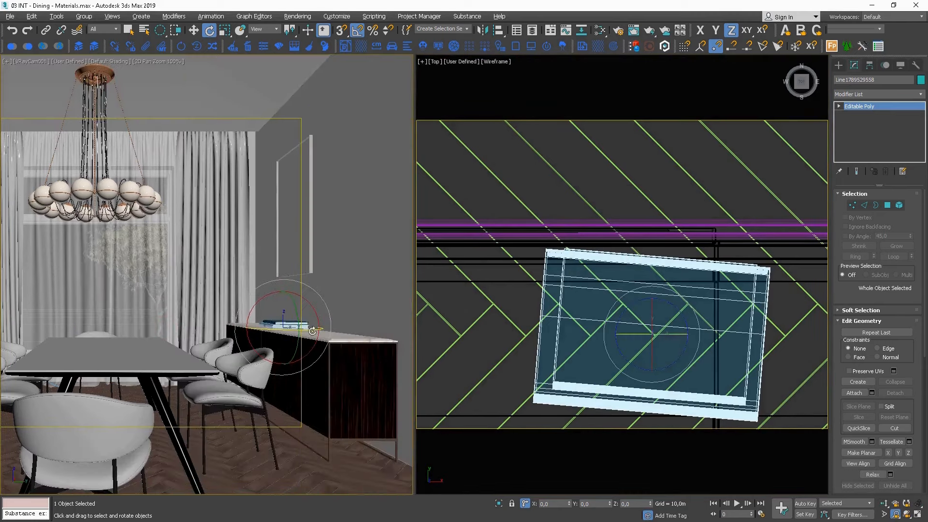
pyautogui.press('w')
pyautogui.moveTo(674, 309); pyautogui.dragTo(621, 249, button='middle')
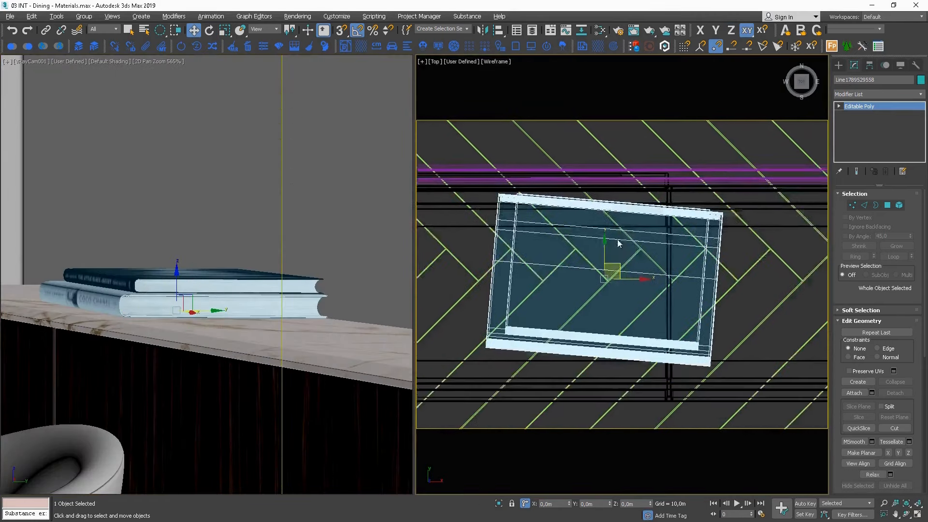
pyautogui.scroll(-3, 617, 246)
pyautogui.moveTo(639, 264); pyautogui.dragTo(738, 264)
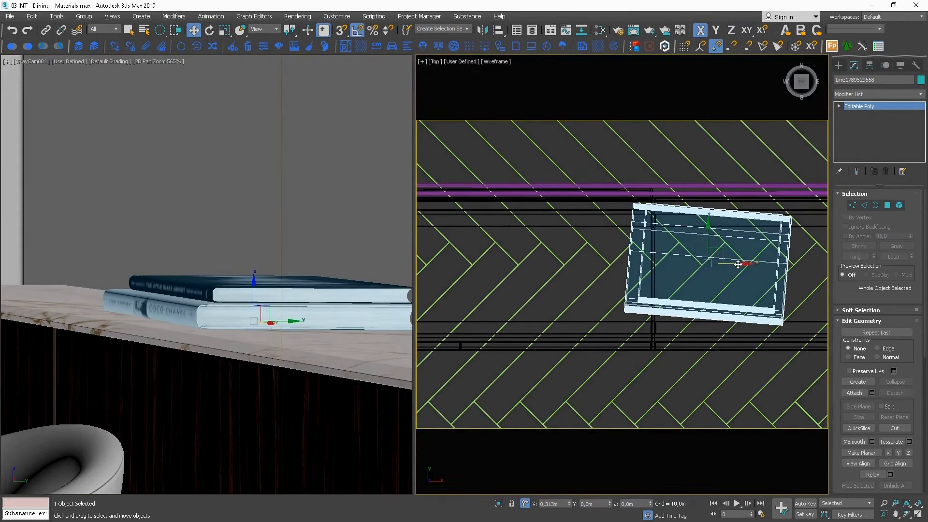
# Move the dog statuette onto the sideboard, between the books and the curtained window.
pyautogui.scroll(-8, 524, 290)
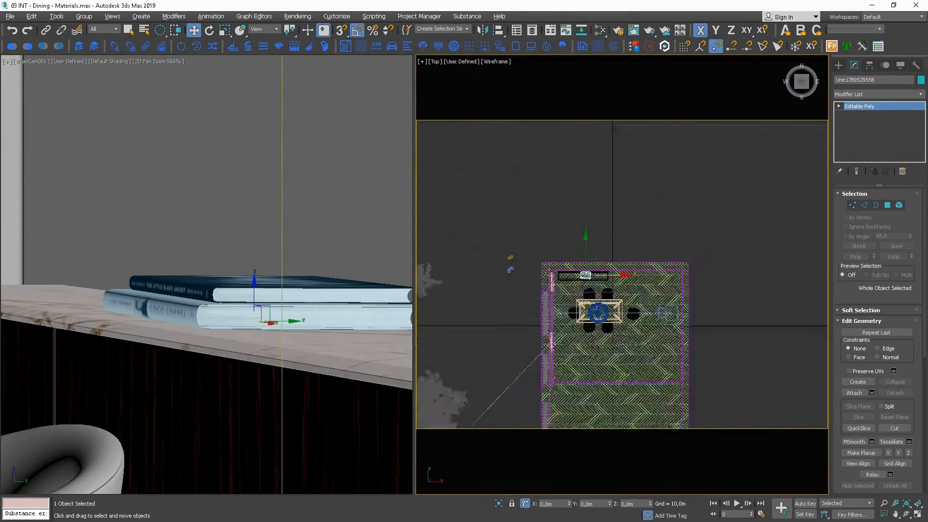
pyautogui.scroll(5, 598, 277)
pyautogui.click(603, 254)
pyautogui.scroll(2, 632, 251)
pyautogui.moveTo(630, 247); pyautogui.dragTo(542, 228, button='middle')
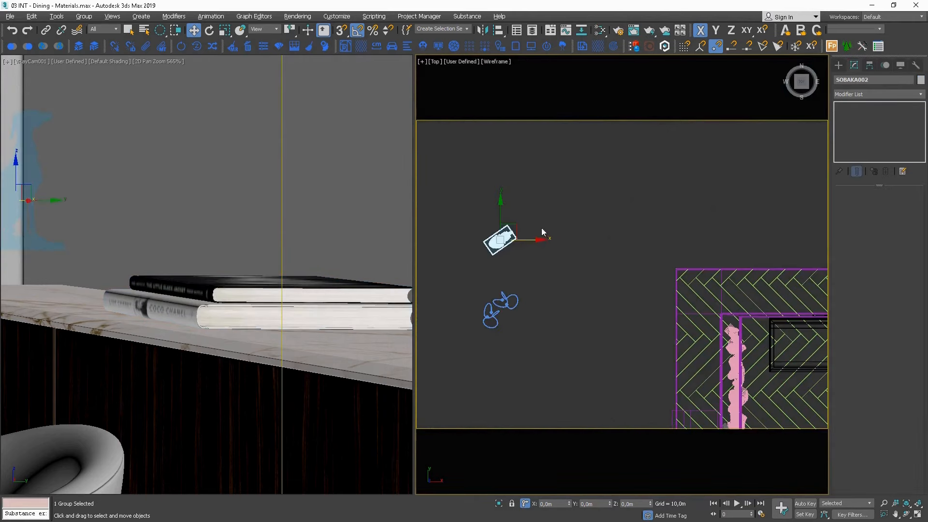
pyautogui.moveTo(520, 231); pyautogui.dragTo(839, 323)
pyautogui.moveTo(793, 329); pyautogui.dragTo(616, 314, button='middle')
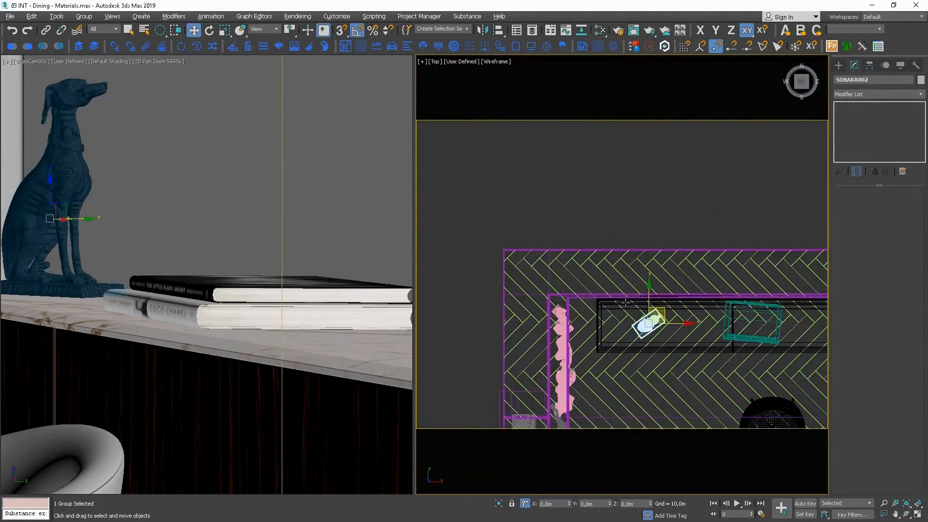
pyautogui.scroll(-4, 667, 309)
pyautogui.scroll(-2, 677, 310)
# Rotate the dog statuette about its vertical axis to face away from the books and nudge it about -0,01 m along Y.
pyautogui.press('e')
pyautogui.moveTo(686, 286); pyautogui.dragTo(698, 340)
pyautogui.scroll(4, 698, 340)
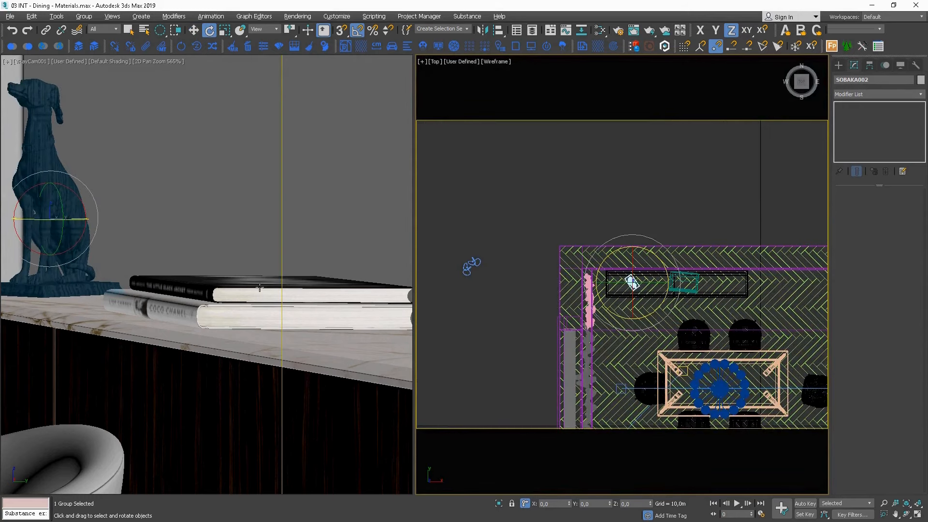
pyautogui.moveTo(154, 280); pyautogui.dragTo(271, 299, button='middle')
pyautogui.scroll(-2, 269, 295)
pyautogui.press('w')
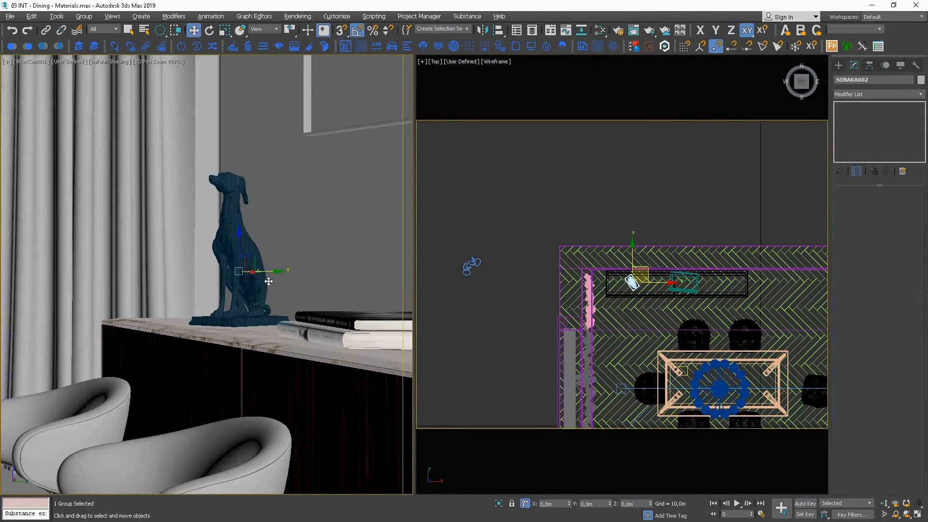
pyautogui.moveTo(271, 272); pyautogui.dragTo(268, 272)
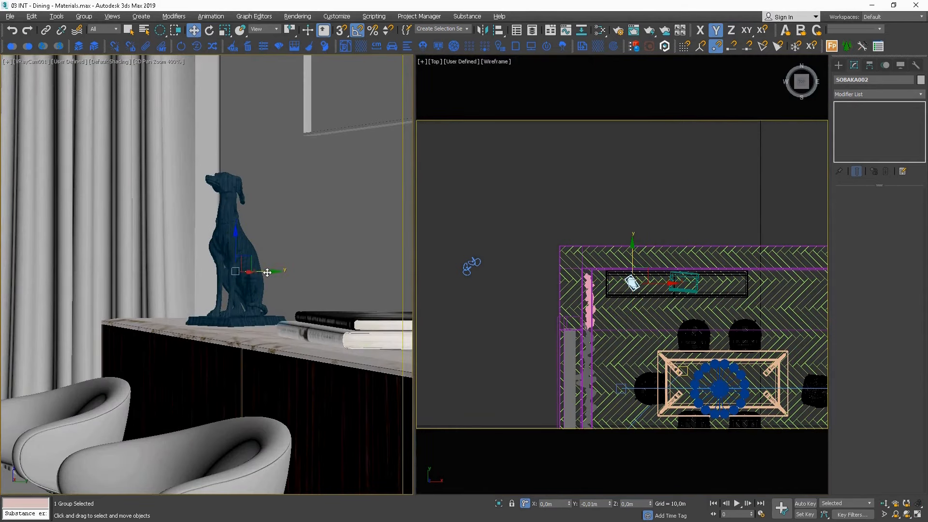
# Move the pair of candlesticks onto the window end of the sideboard, beside the dog statuette.
pyautogui.click(472, 264)
pyautogui.moveTo(473, 260); pyautogui.dragTo(641, 280)
pyautogui.scroll(10, 626, 274)
pyautogui.press('e')
pyautogui.press('w')
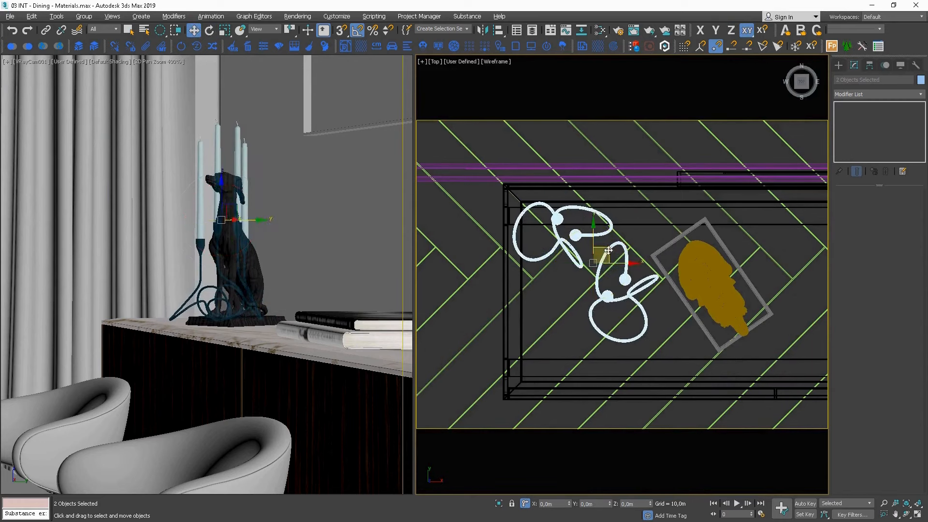
pyautogui.moveTo(608, 250); pyautogui.dragTo(605, 297)
# Shift the dog statuette slightly away from the candlesticks toward the books and restore the full camera view.
pyautogui.click(722, 266)
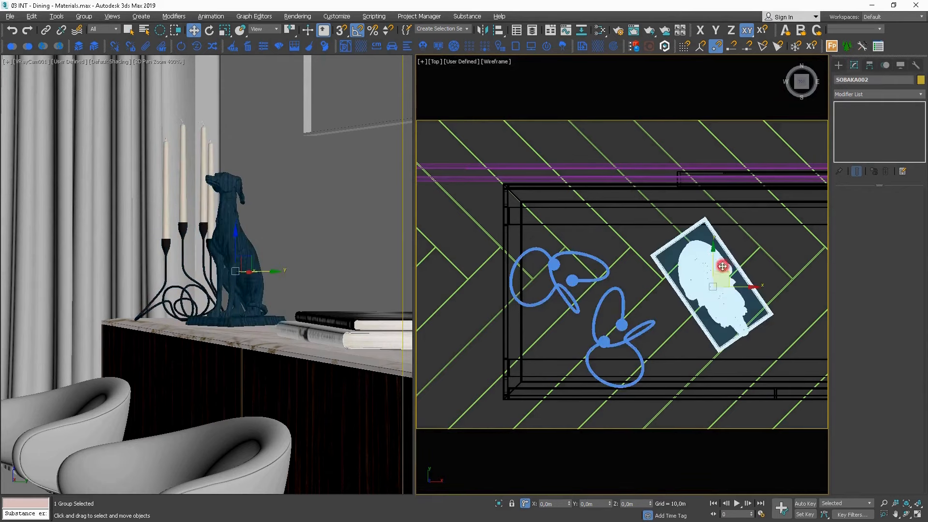
pyautogui.moveTo(723, 266); pyautogui.dragTo(648, 238, button='middle')
pyautogui.scroll(2, 648, 238)
pyautogui.moveTo(674, 268); pyautogui.dragTo(643, 244)
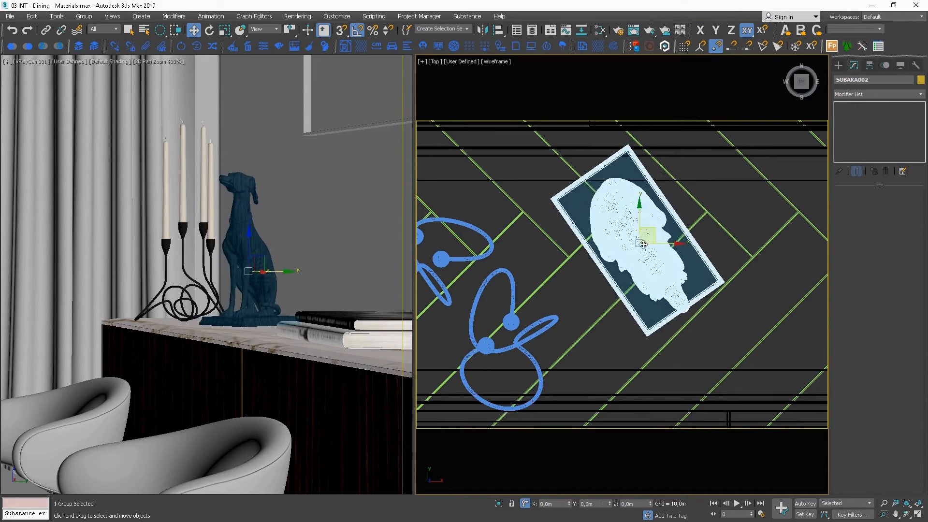
pyautogui.click(587, 298)
pyautogui.scroll(-2, 554, 293)
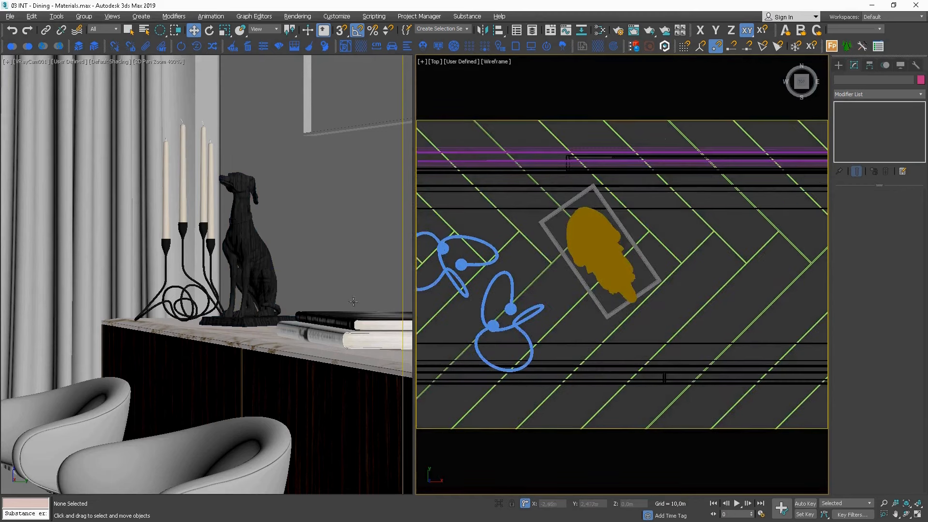
pyautogui.rightClick(185, 319)
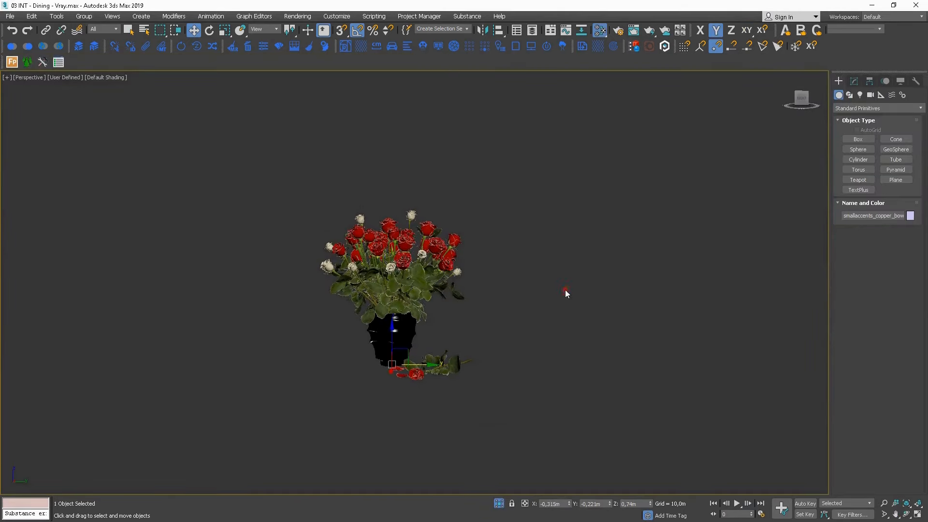
# Copy the vase of red roses from the accessories scene and paste it into the dining scene.
pyautogui.click(565, 290)
pyautogui.click(387, 331)
pyautogui.click(13, 48)
pyautogui.click(872, 4)
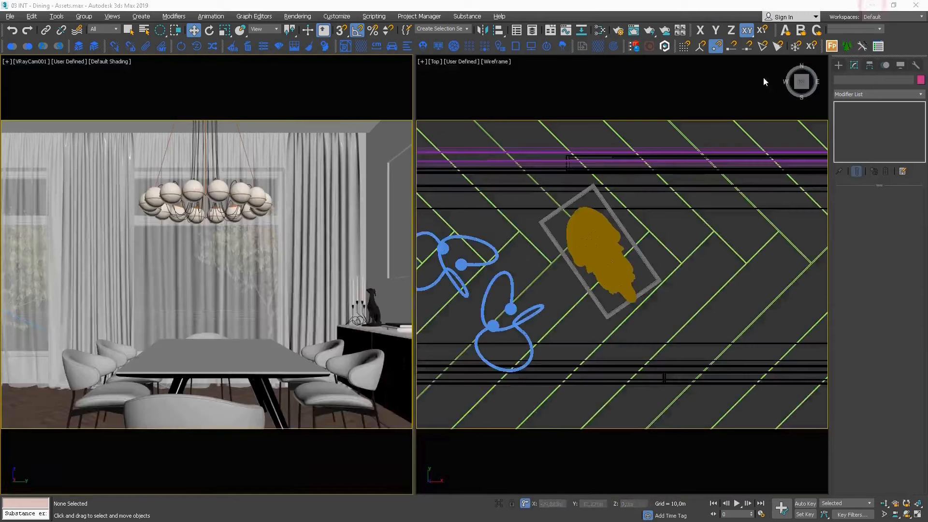
pyautogui.click(28, 48)
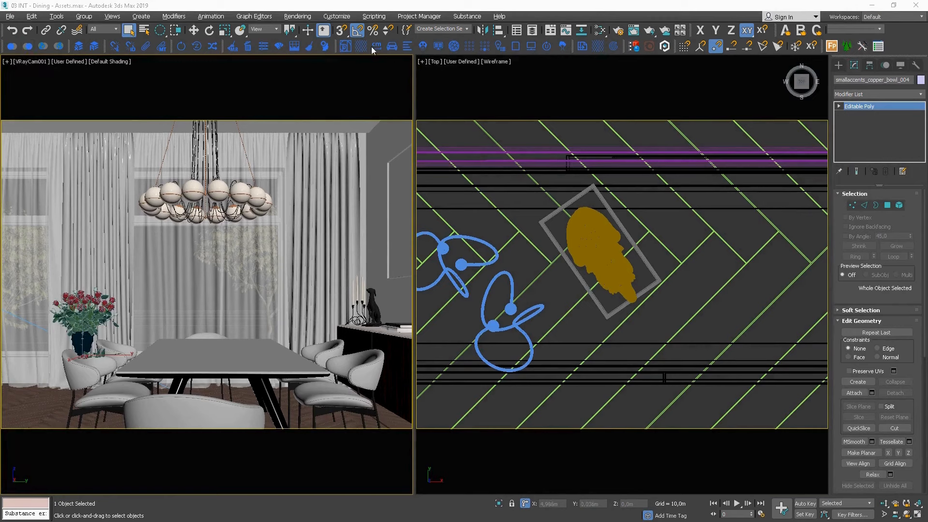
# Show only the Center Cross composition overlay in the camera view and move the rose vase to the middle of the dining table.
pyautogui.click(345, 46)
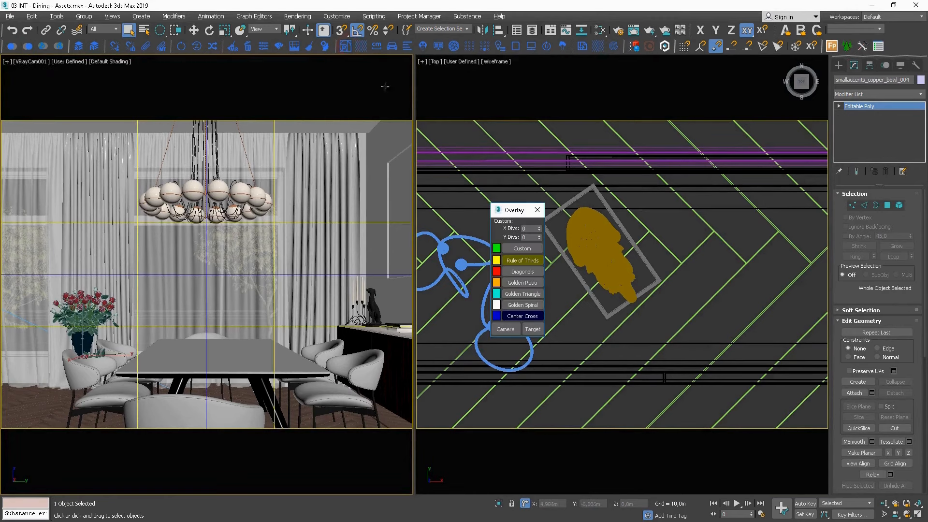
pyautogui.click(522, 261)
pyautogui.press('w')
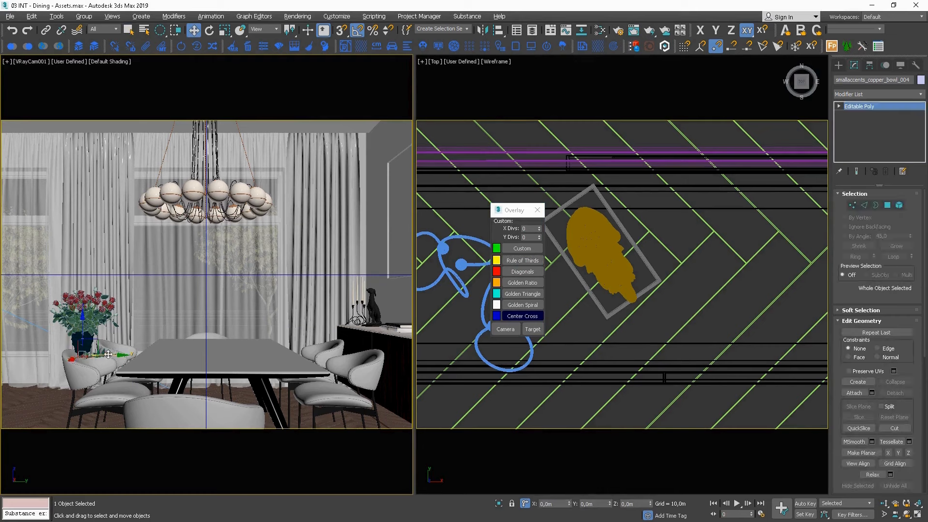
pyautogui.moveTo(106, 354); pyautogui.dragTo(232, 346)
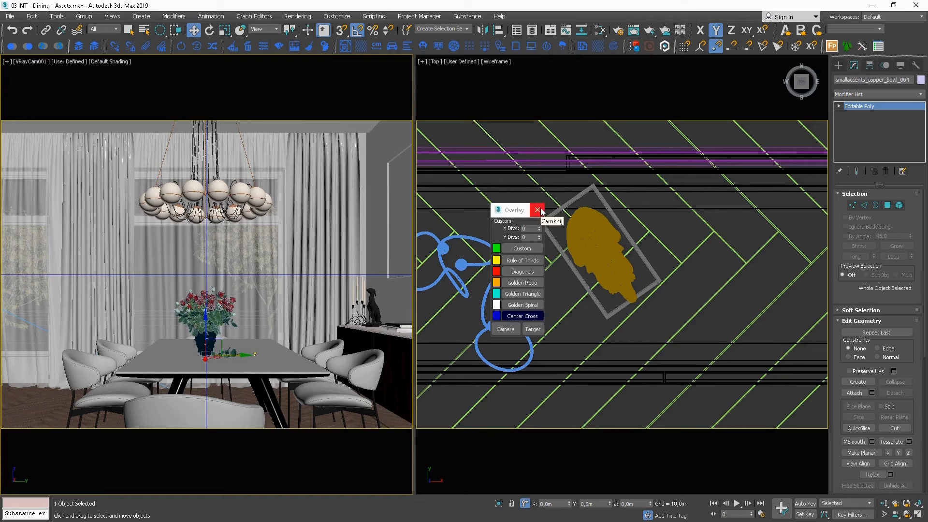
# Close the composition overlay settings, check the Analogous colour wheel reference image and close it.
pyautogui.click(538, 211)
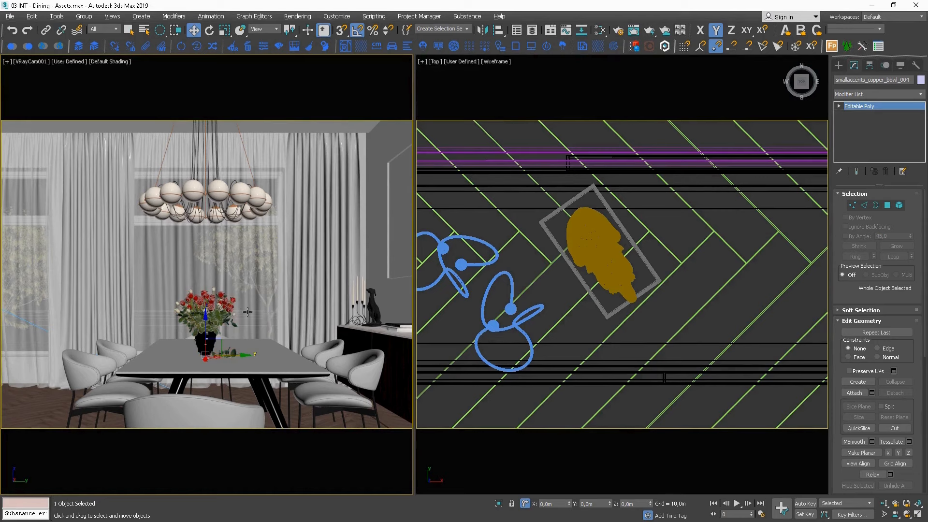
pyautogui.hotkey('alt', 'Tab')
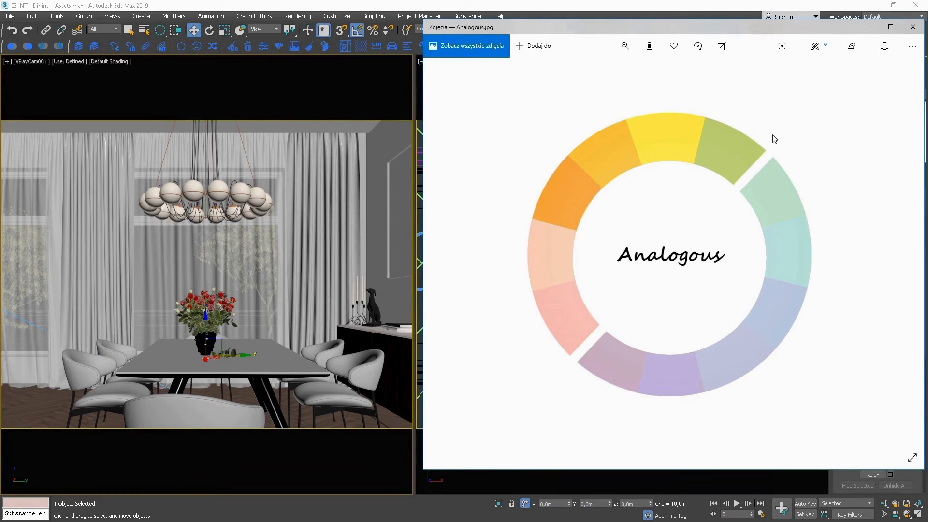
pyautogui.click(912, 28)
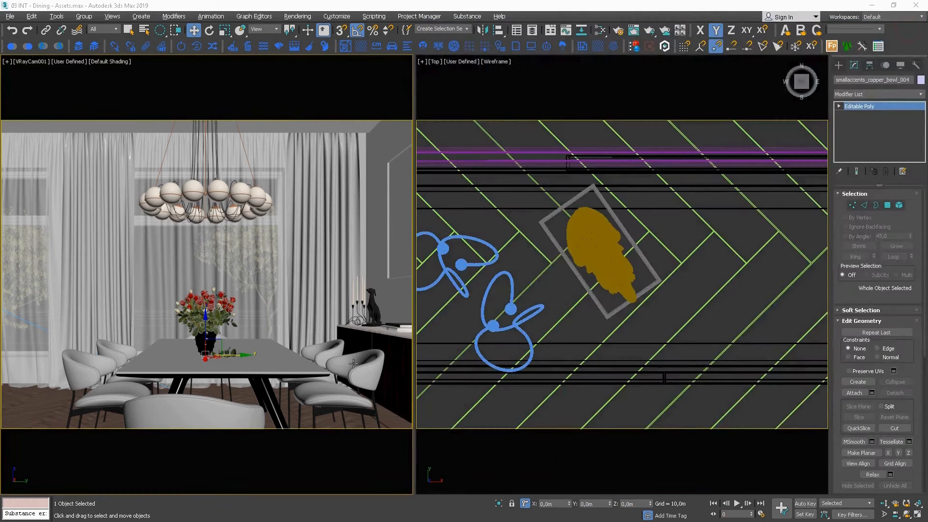
# Start an interactive V-Ray render of the camera view and limit it to a region around the rose vase.
pyautogui.rightClick(237, 349)
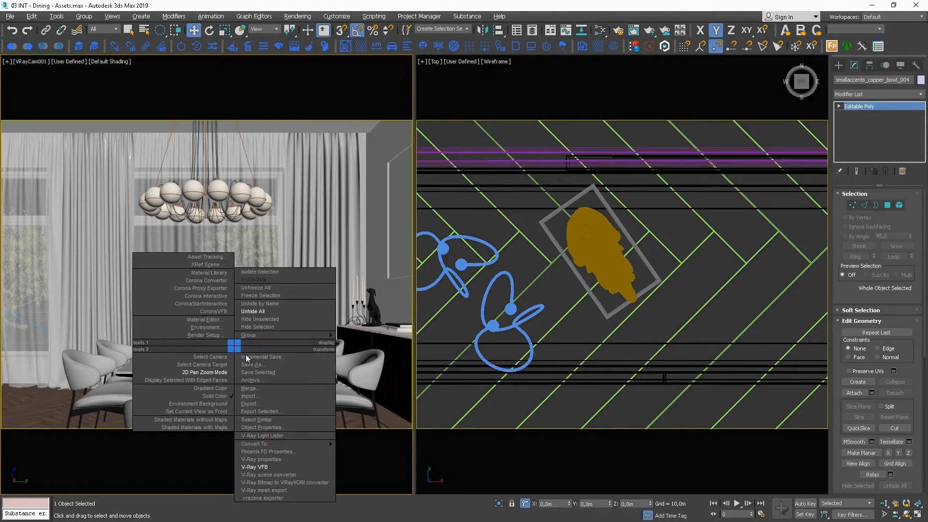
pyautogui.click(271, 475)
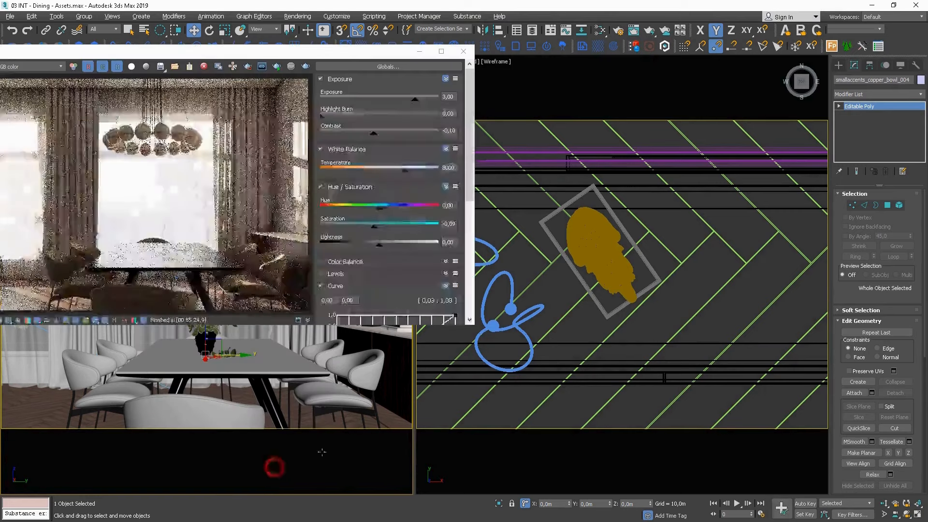
pyautogui.click(276, 68)
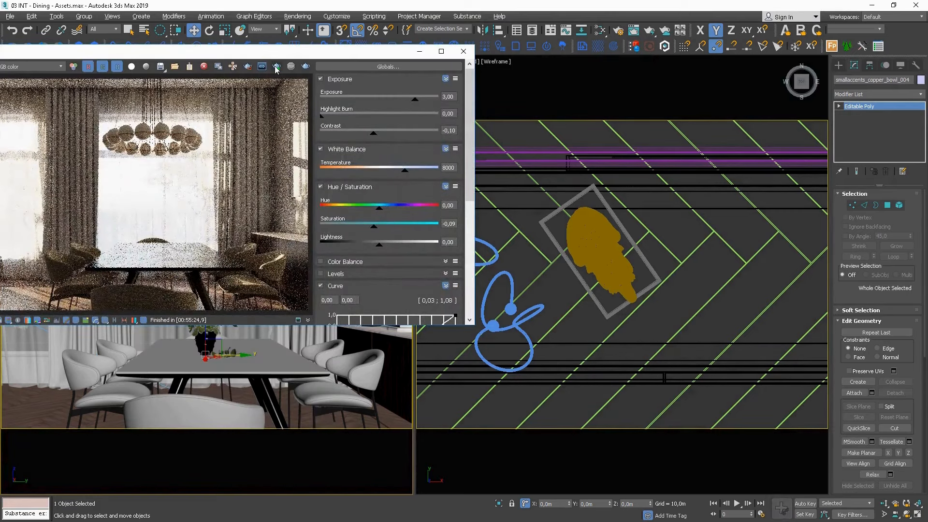
pyautogui.click(276, 68)
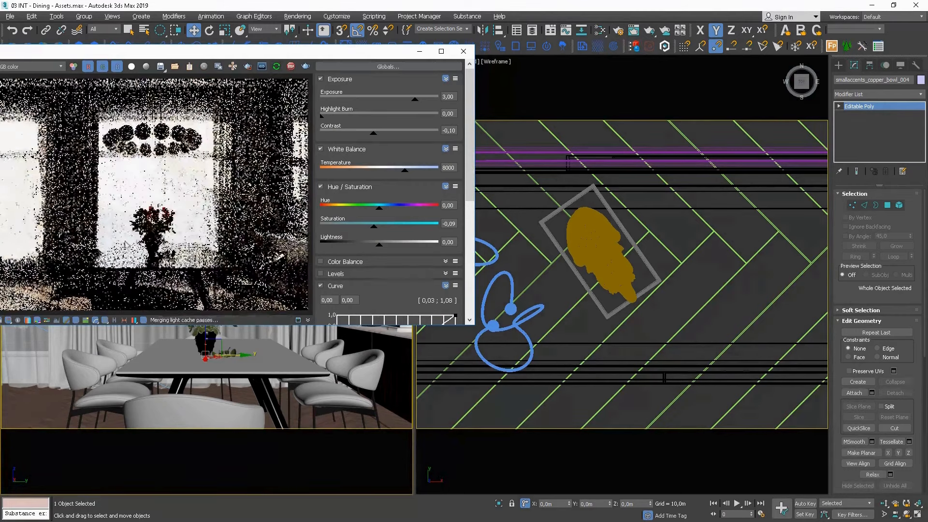
pyautogui.click(247, 67)
pyautogui.moveTo(189, 200); pyautogui.dragTo(115, 264)
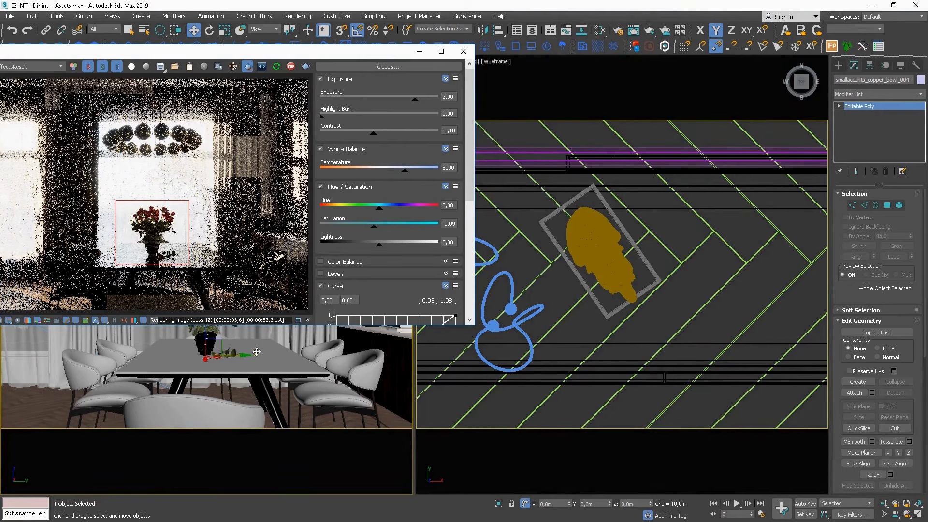
# Bring the bouquet's Multi/Sub-Object material into an empty area of the Slate Material Editor node view.
pyautogui.press('m')
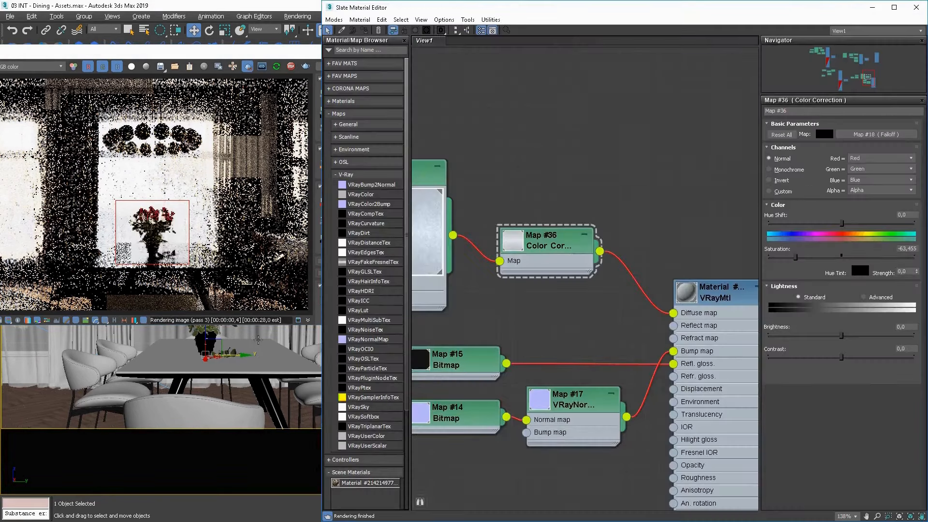
pyautogui.moveTo(423, 268); pyautogui.dragTo(533, 211, button='middle')
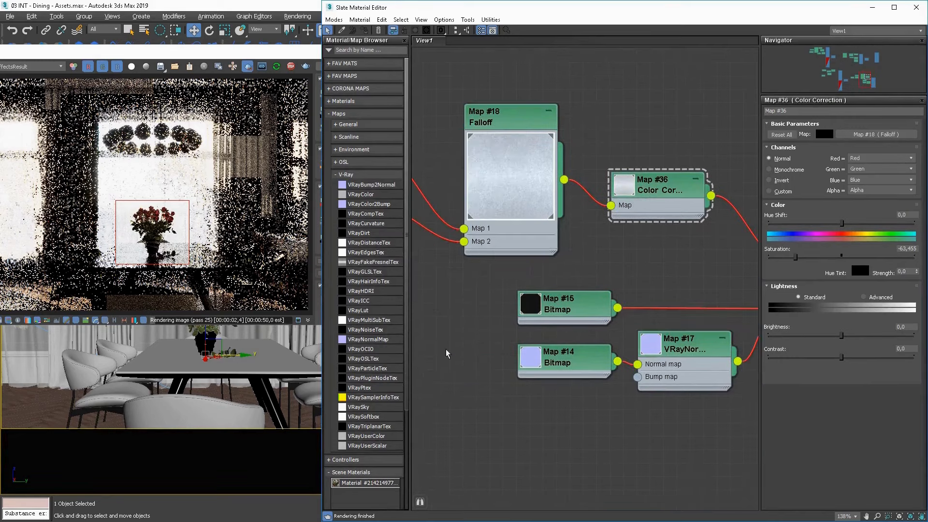
pyautogui.moveTo(415, 465); pyautogui.dragTo(686, 159, button='middle')
pyautogui.scroll(-2, 614, 231)
pyautogui.scroll(-3, 614, 232)
pyautogui.moveTo(573, 310); pyautogui.dragTo(635, 167, button='middle')
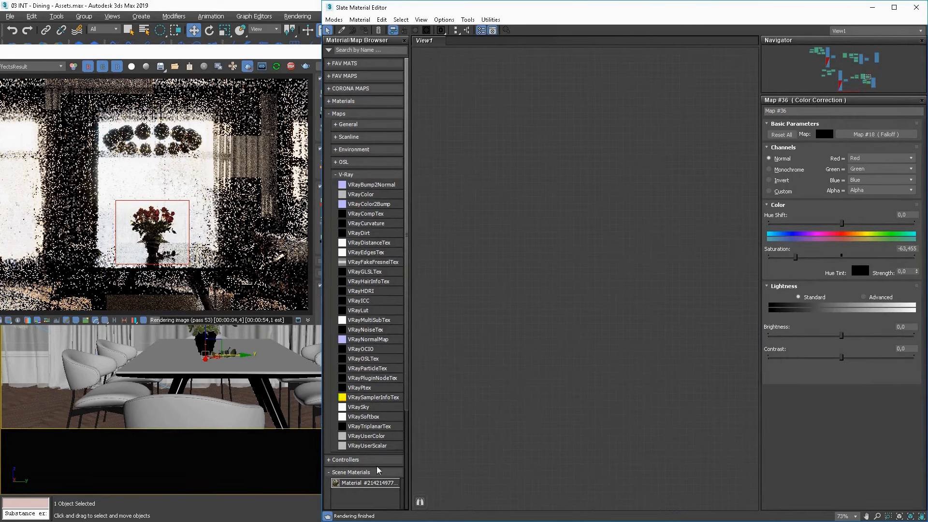
pyautogui.moveTo(562, 379); pyautogui.dragTo(661, 284)
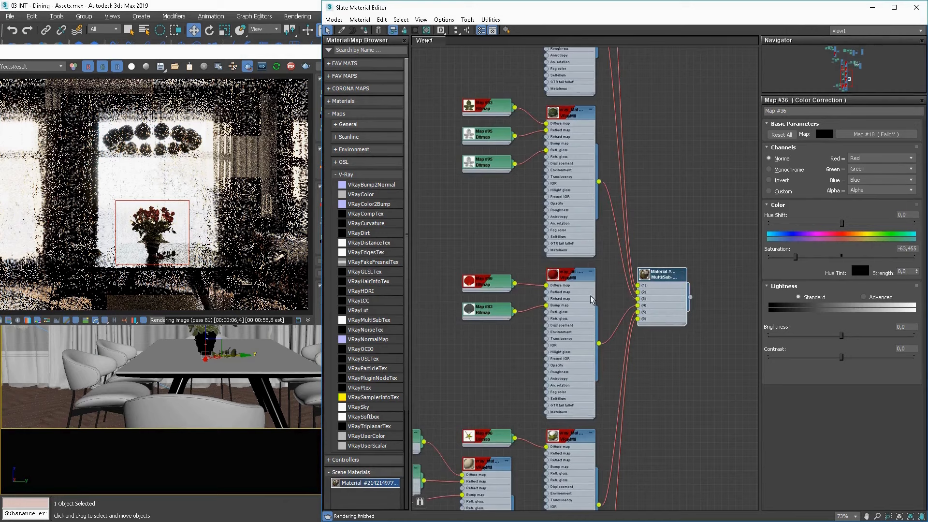
# Move the Map #99 and Map #83 bitmap nodes away from the red petal material to make room between them.
pyautogui.scroll(5, 591, 300)
pyautogui.click(523, 334)
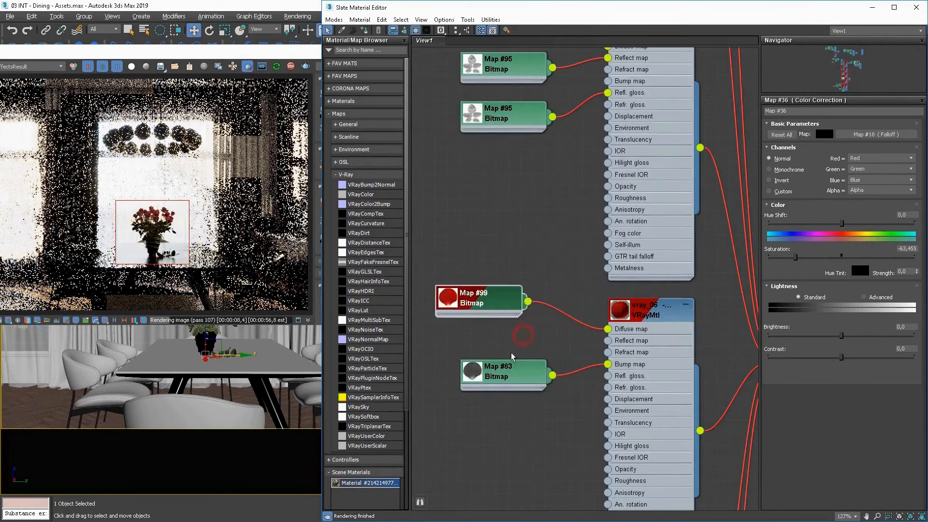
pyautogui.moveTo(514, 375); pyautogui.dragTo(521, 411)
pyautogui.moveTo(578, 353); pyautogui.dragTo(580, 317, button='middle')
pyautogui.moveTo(486, 259); pyautogui.dragTo(401, 256)
pyautogui.moveTo(500, 375); pyautogui.dragTo(402, 424)
pyautogui.moveTo(490, 359); pyautogui.dragTo(620, 375, button='middle')
pyautogui.moveTo(559, 286); pyautogui.dragTo(472, 276)
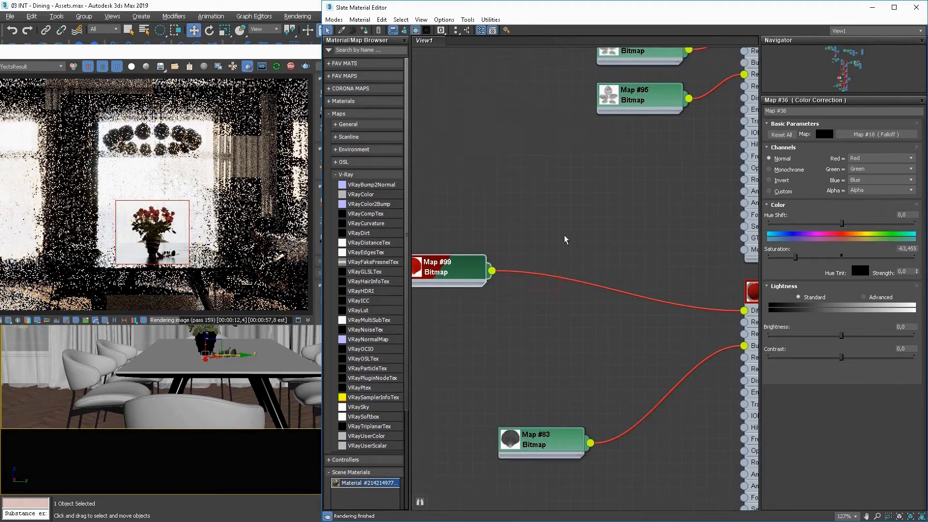
# Add a Falloff map and connect it to the red petal material's Diffuse map in place of the Map #99 bitmap.
pyautogui.rightClick(565, 240)
pyautogui.click(629, 251)
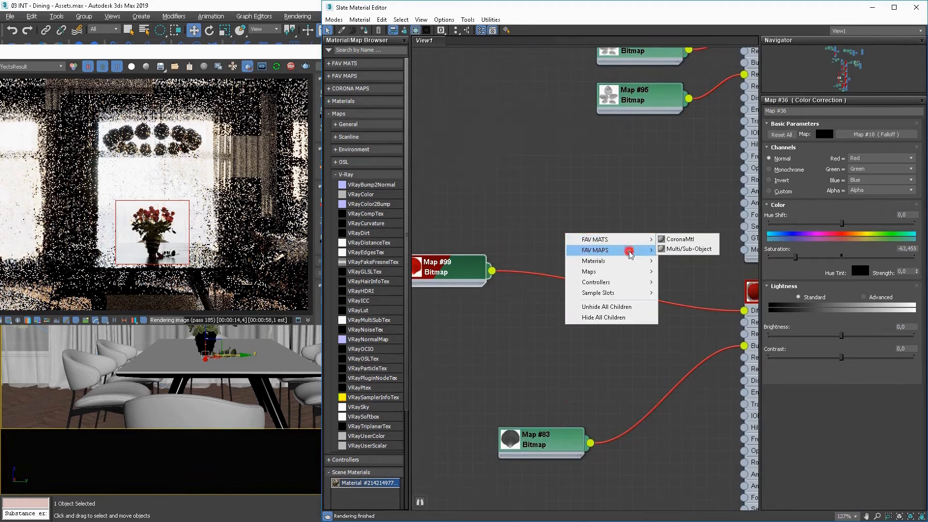
pyautogui.click(692, 260)
pyautogui.moveTo(733, 299); pyautogui.dragTo(744, 311)
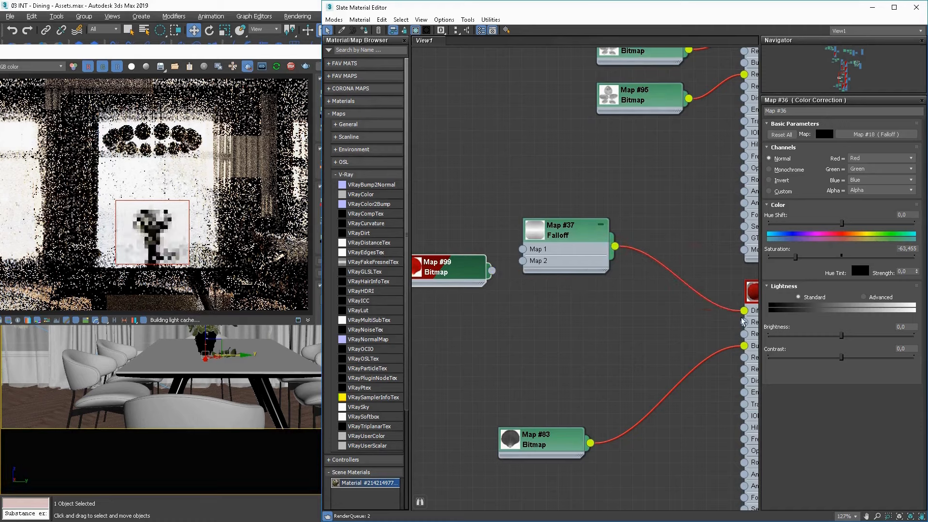
pyautogui.moveTo(563, 230); pyautogui.dragTo(601, 304)
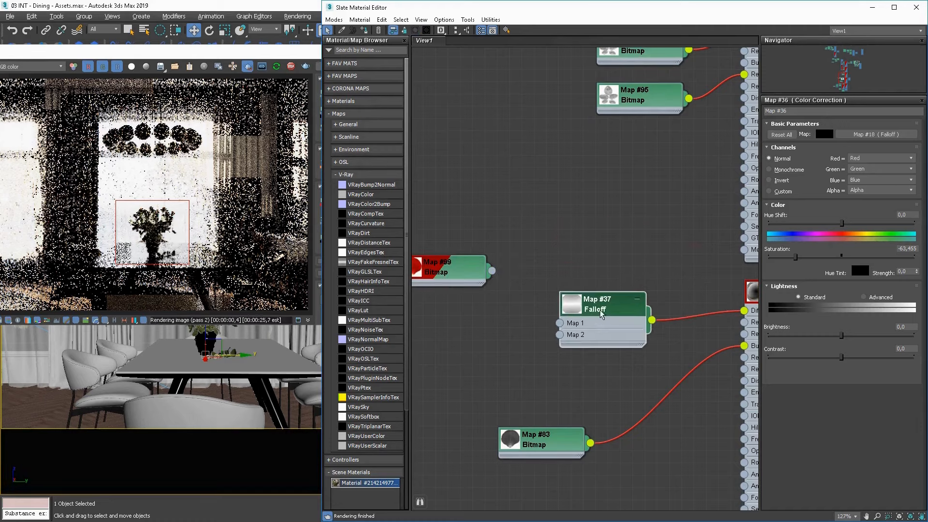
# Zoom the interactive render in on the bouquet and restrict the render region to a single rose.
pyautogui.click(247, 66)
pyautogui.rightClick(171, 199)
pyautogui.click(194, 207)
pyautogui.scroll(2, 167, 227)
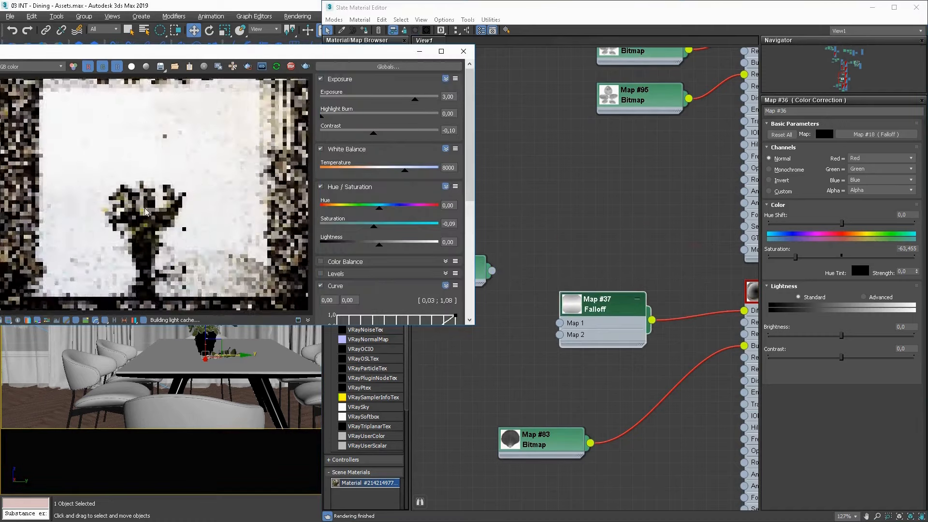
pyautogui.scroll(2, 146, 211)
pyautogui.click(247, 66)
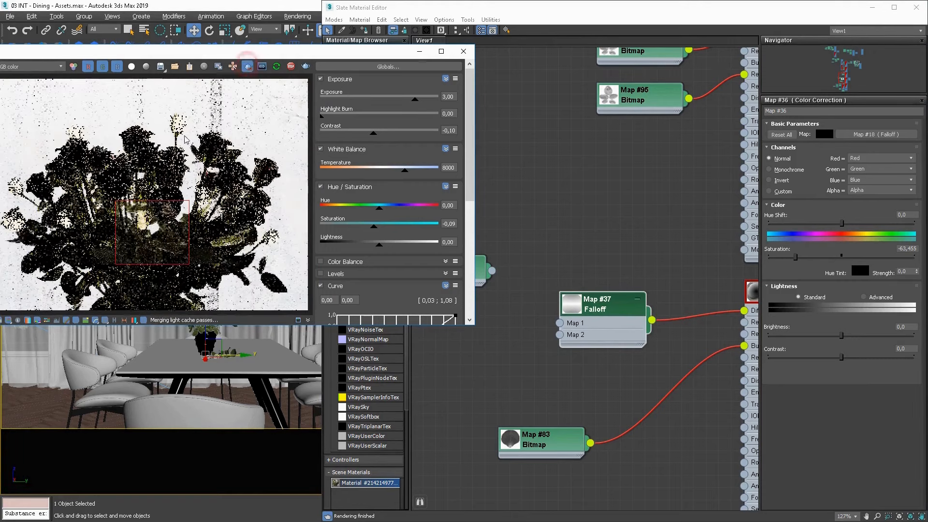
pyautogui.moveTo(188, 173)
pyautogui.mouseDown()
pyautogui.moveTo(245, 124)
pyautogui.moveTo(192, 168)
pyautogui.mouseUp()
# Convert the start point of the petal Falloff's mix curve to Bezier-Corner and bend the curve low along its base.
pyautogui.doubleClick(625, 300)
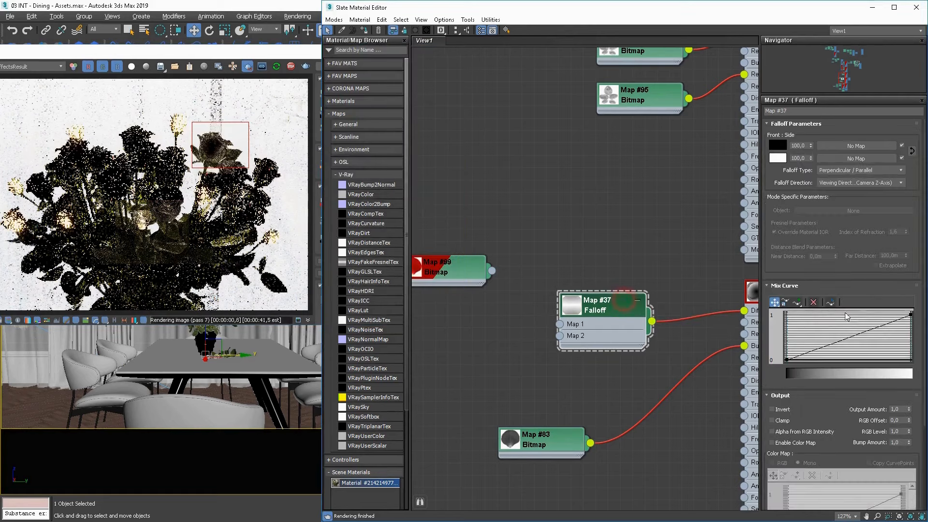
pyautogui.rightClick(788, 358)
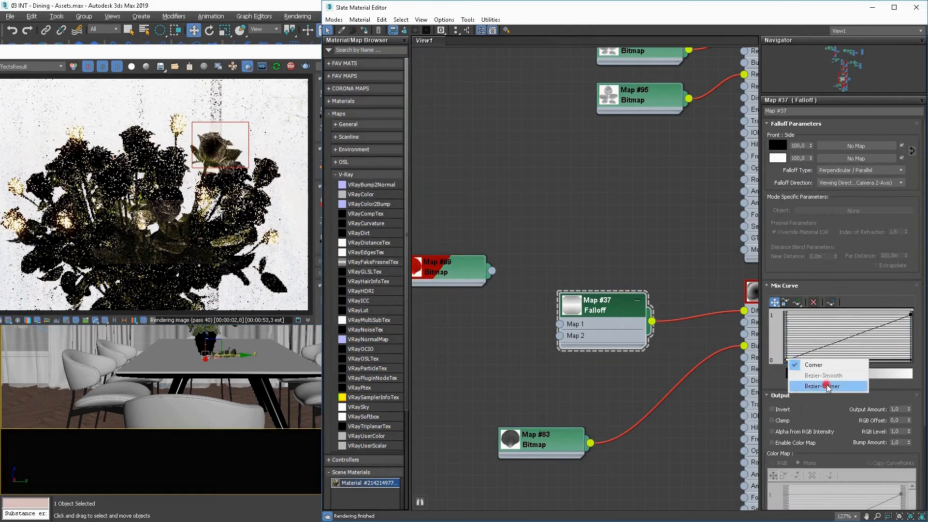
pyautogui.click(804, 385)
pyautogui.moveTo(818, 347); pyautogui.dragTo(905, 358)
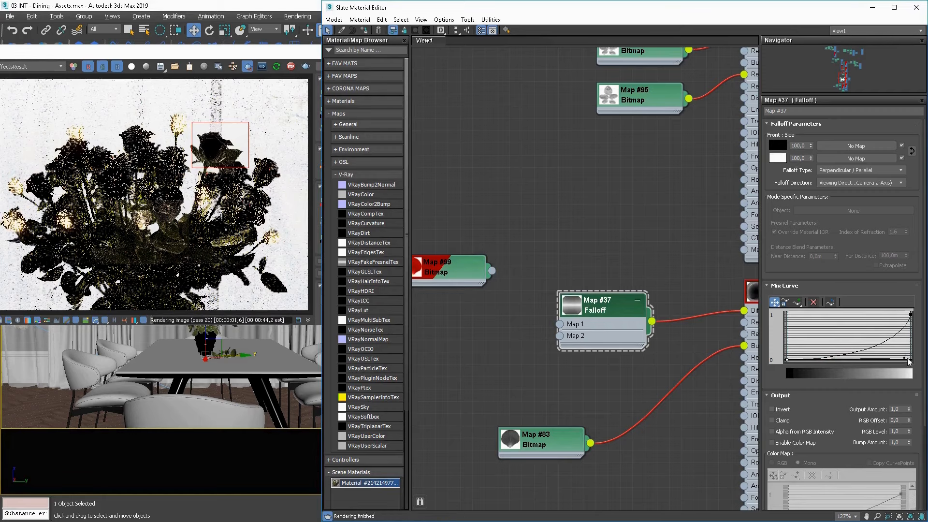
pyautogui.moveTo(904, 358); pyautogui.dragTo(882, 359)
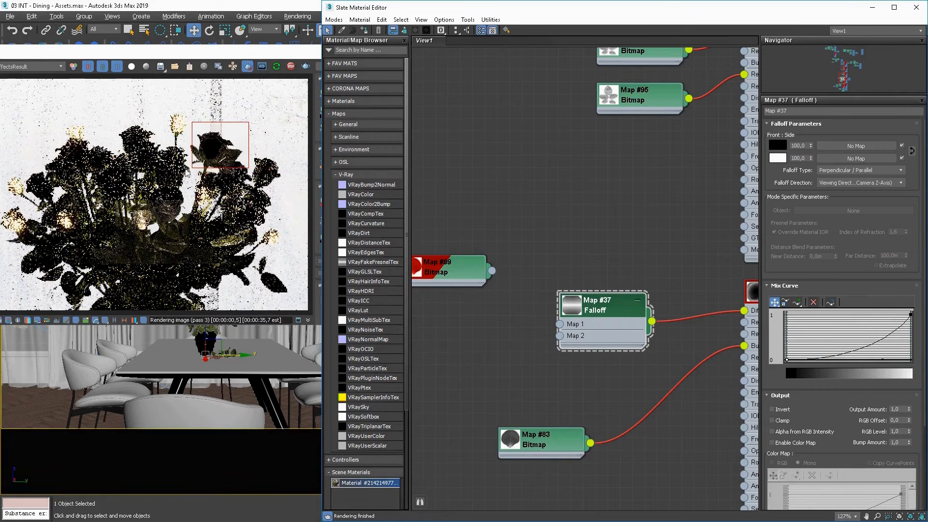
# Move the render region to another group of roses and connect the Map #99 bitmap to the Falloff's Map 1.
pyautogui.moveTo(163, 126); pyautogui.dragTo(92, 184)
pyautogui.click(534, 258)
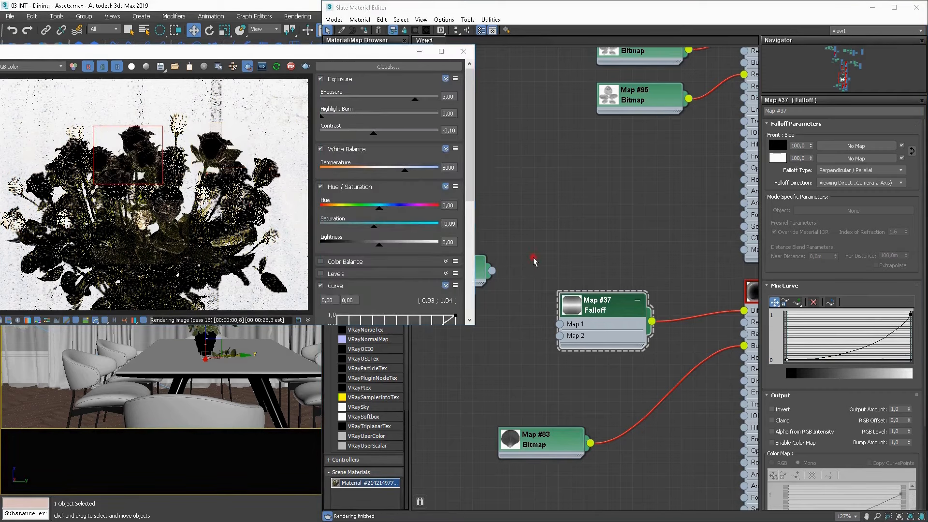
pyautogui.moveTo(461, 272); pyautogui.dragTo(560, 324)
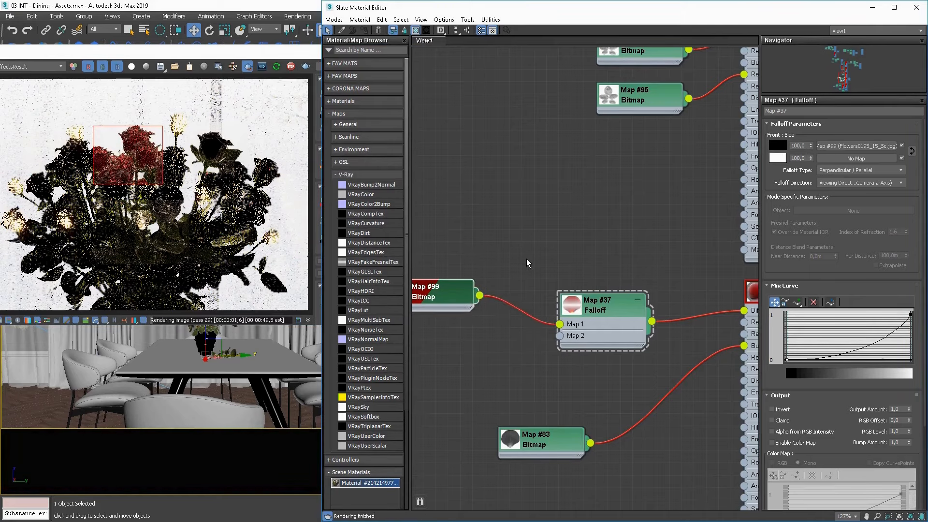
# Insert a Color Correction map between the Map #99 petal bitmap and the Falloff's Map 1.
pyautogui.moveTo(527, 259); pyautogui.dragTo(611, 224, button='middle')
pyautogui.scroll(-2, 518, 263)
pyautogui.moveTo(519, 262); pyautogui.dragTo(436, 252)
pyautogui.click(546, 258)
pyautogui.click(618, 257)
pyautogui.click(554, 264)
pyautogui.moveTo(557, 256); pyautogui.dragTo(626, 285)
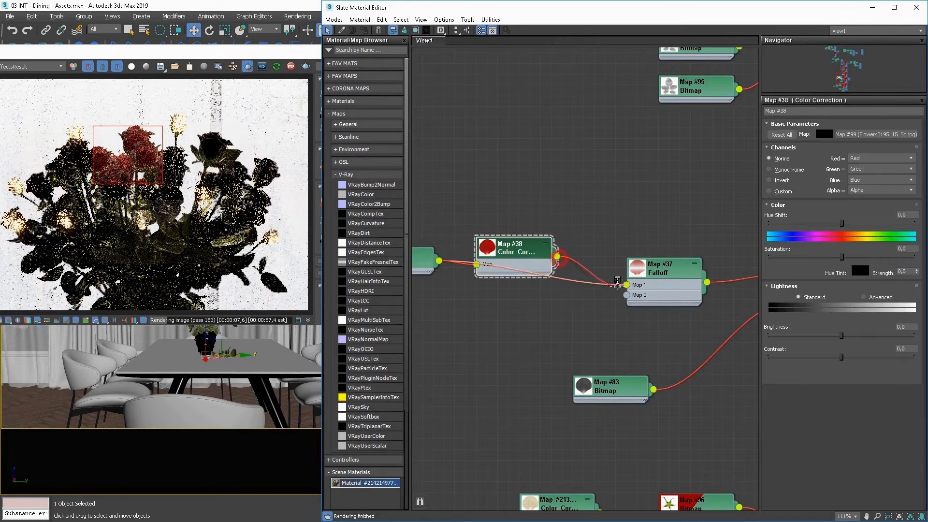
# Switch the petal Color Correction's lightness to Advanced and set RGB gain to 200 and gamma/contrast to 2.
pyautogui.click(866, 297)
pyautogui.click(806, 335)
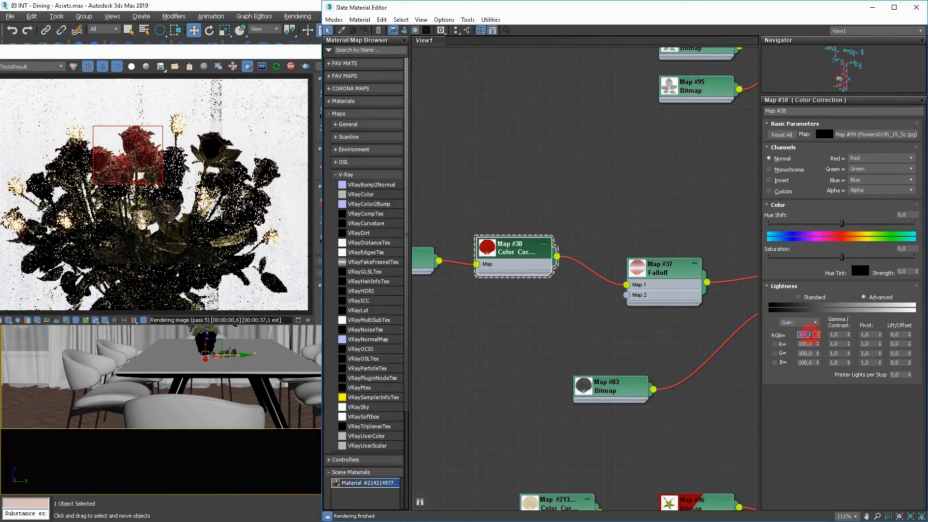
pyautogui.write('200')
pyautogui.press('Return')
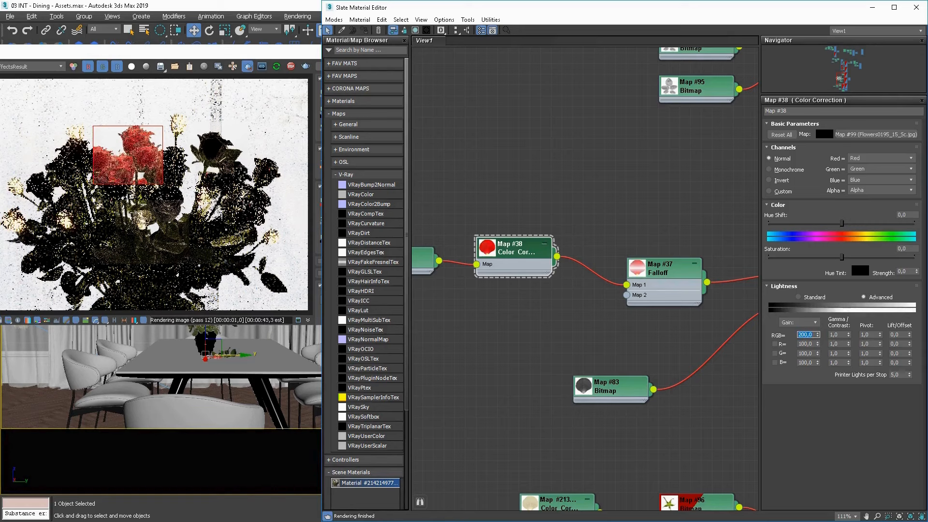
pyautogui.click(841, 334)
pyautogui.write('2')
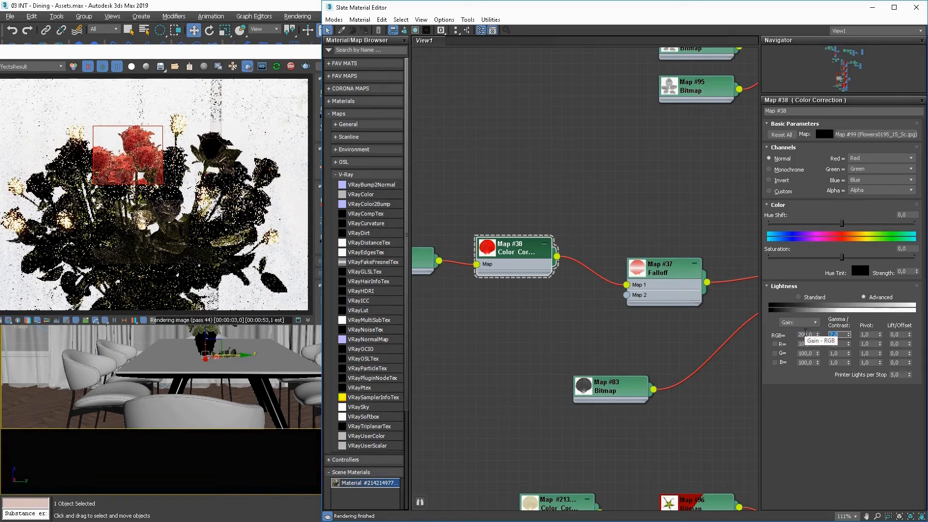
pyautogui.press('Return')
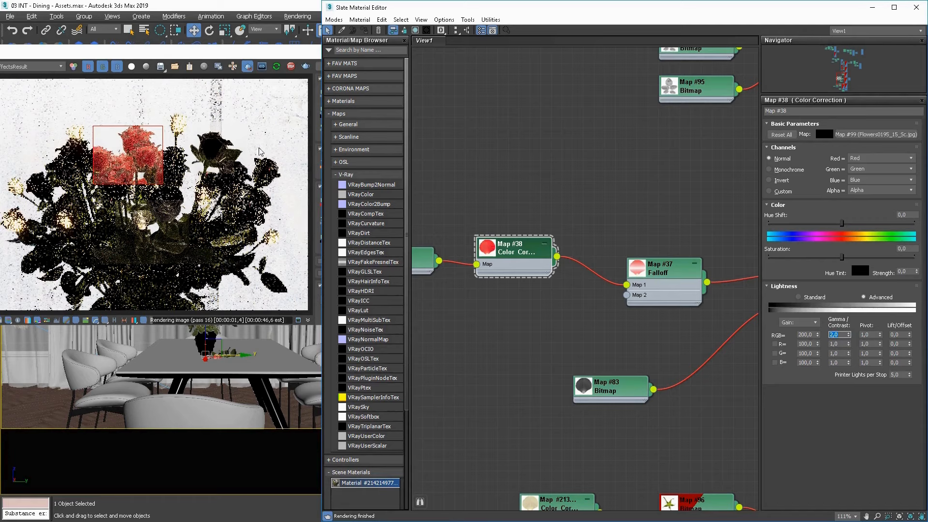
# Turn off the render region to show the whole bouquet and set the petal Color Correction's hue shift to 3.
pyautogui.click(217, 67)
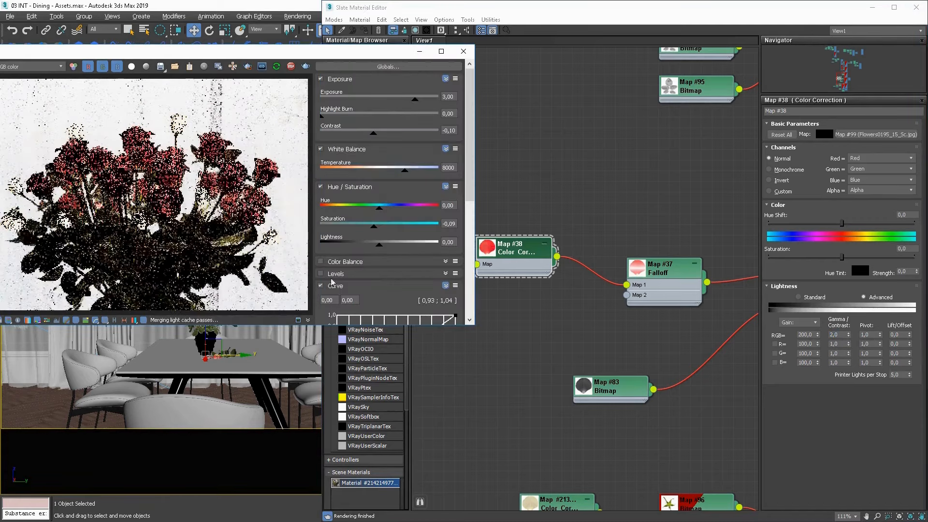
pyautogui.click(850, 223)
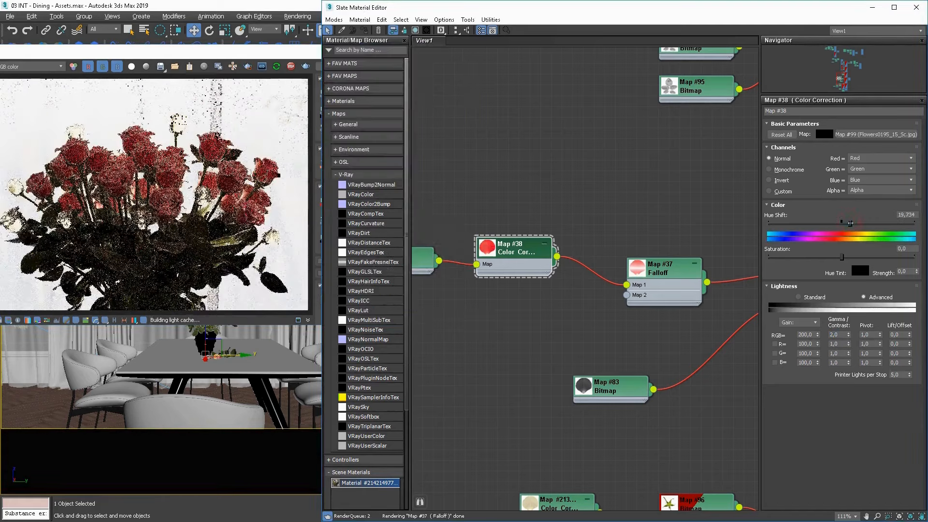
pyautogui.moveTo(851, 223); pyautogui.dragTo(844, 223)
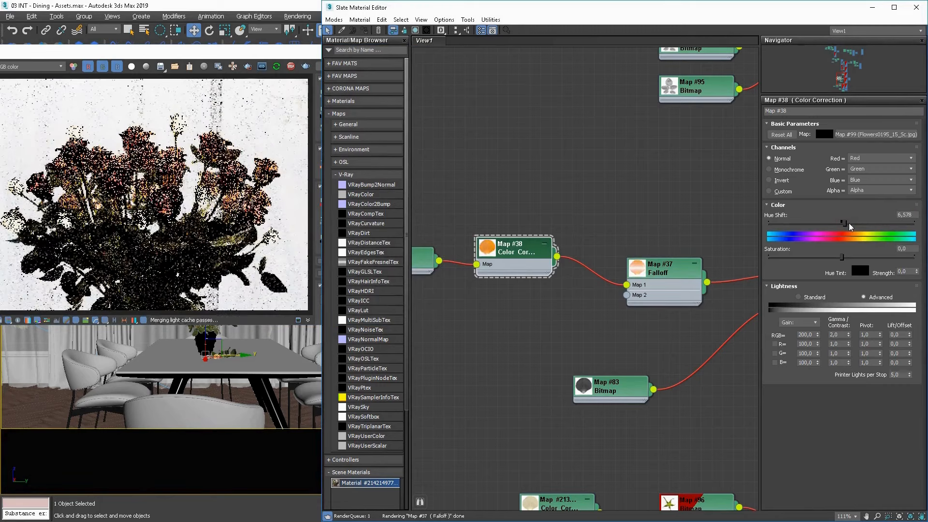
pyautogui.doubleClick(909, 215)
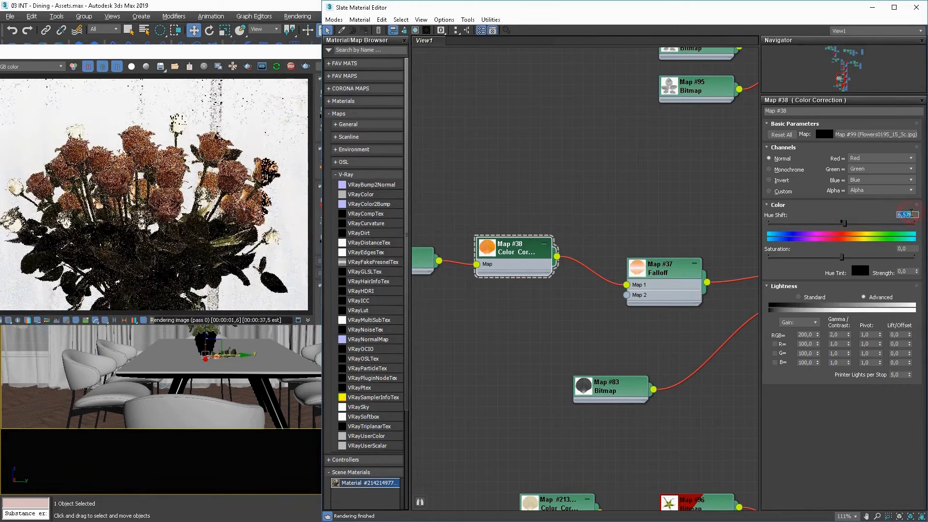
pyautogui.write('3')
pyautogui.press('Return')
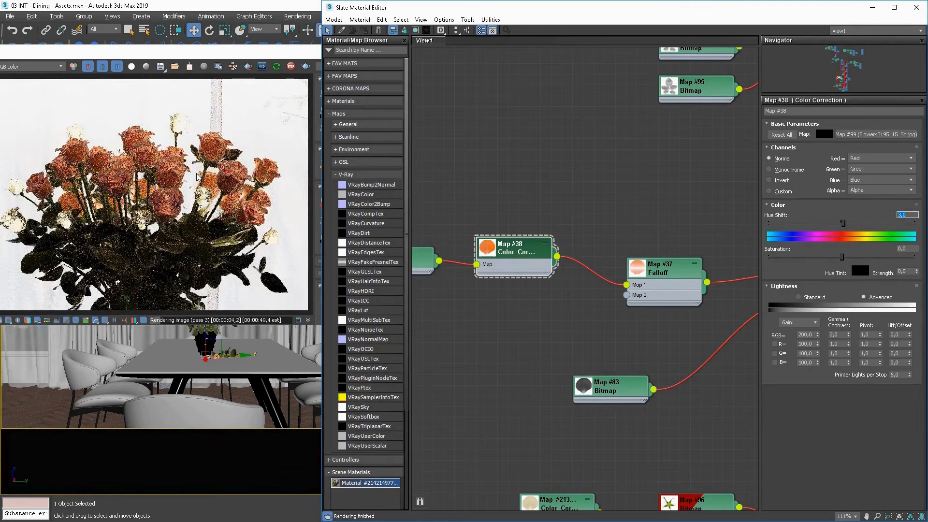
# Insert a VRay2SidedMtl between the petal VRayMtl and its Multi/Sub-Object slot, using the VRayMtl as the front material.
pyautogui.scroll(-4, 600, 299)
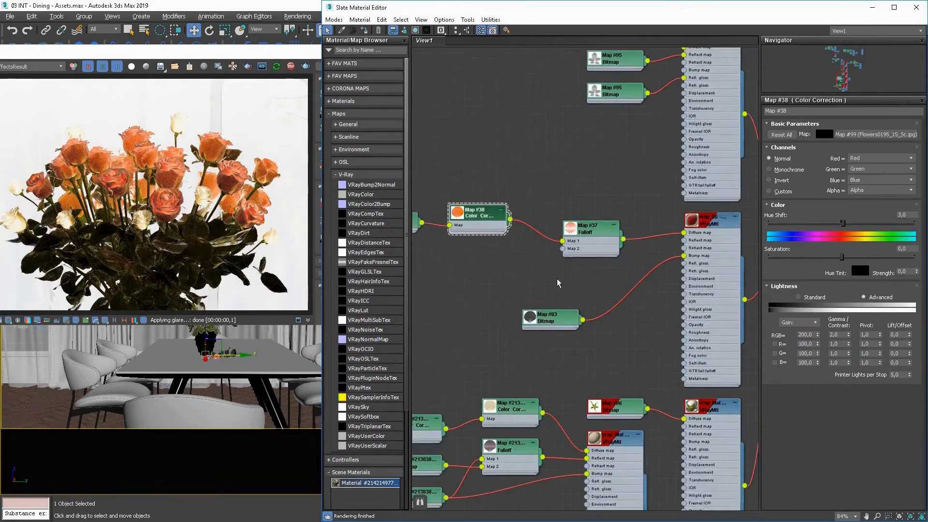
pyautogui.moveTo(555, 284); pyautogui.dragTo(425, 267, button='middle')
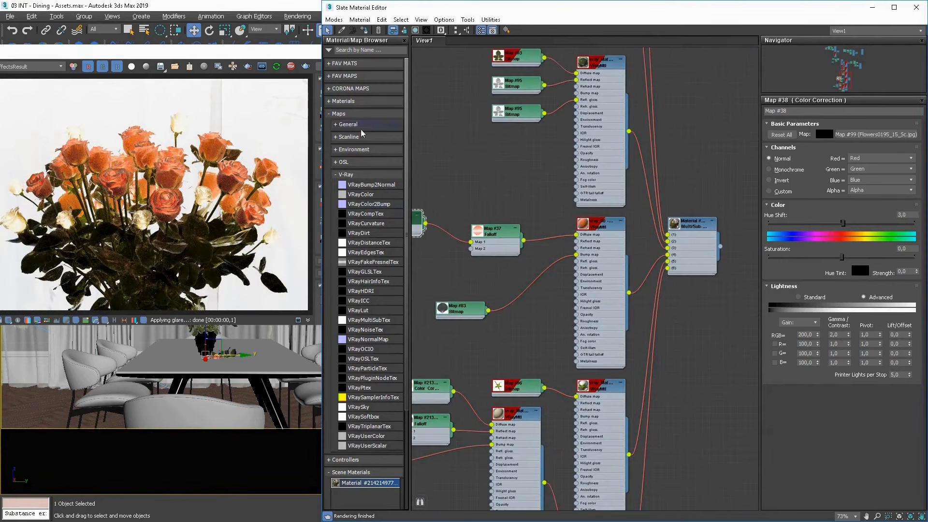
pyautogui.click(339, 113)
pyautogui.click(341, 101)
pyautogui.click(358, 160)
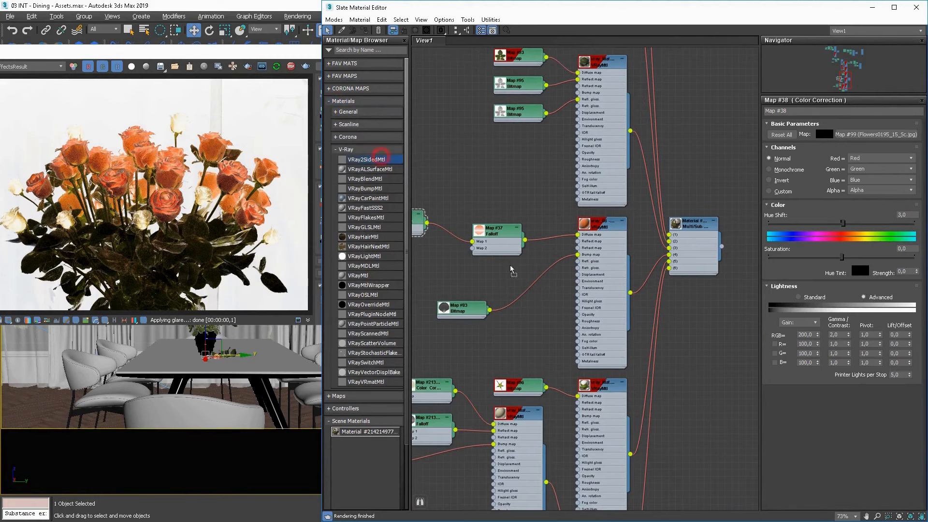
pyautogui.moveTo(510, 266); pyautogui.dragTo(482, 247)
pyautogui.moveTo(601, 310); pyautogui.dragTo(573, 304)
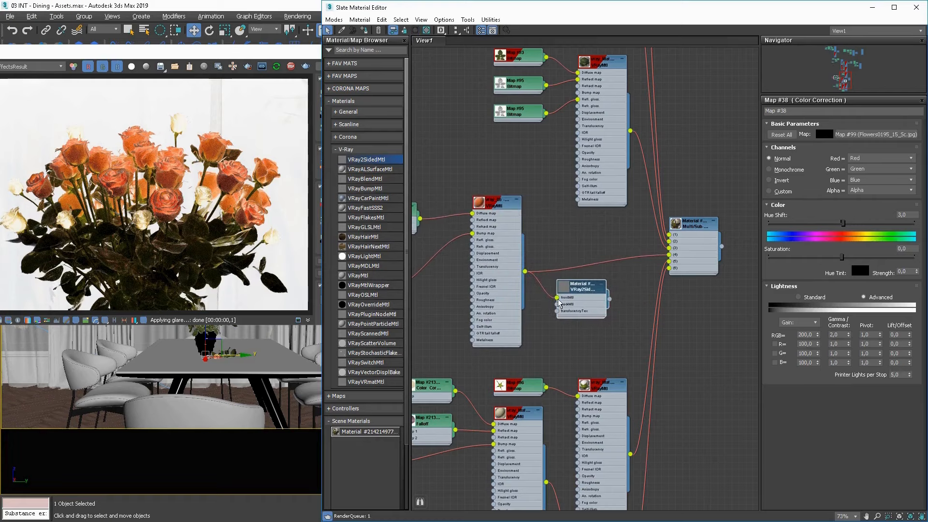
pyautogui.moveTo(663, 265); pyautogui.dragTo(669, 261)
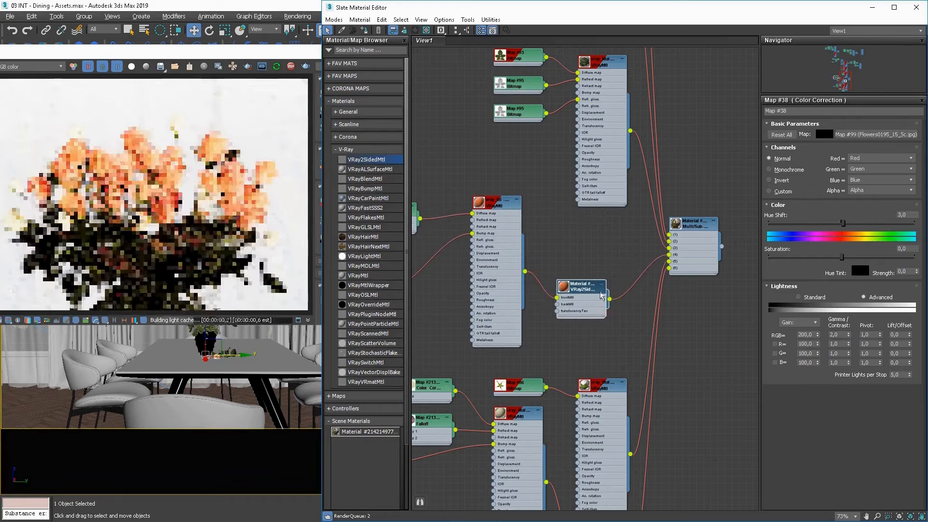
# Turn on region render for a rose, duplicate the petal Color Correction and connect the copy to the VRay2SidedMtl's translucency texture.
pyautogui.click(248, 66)
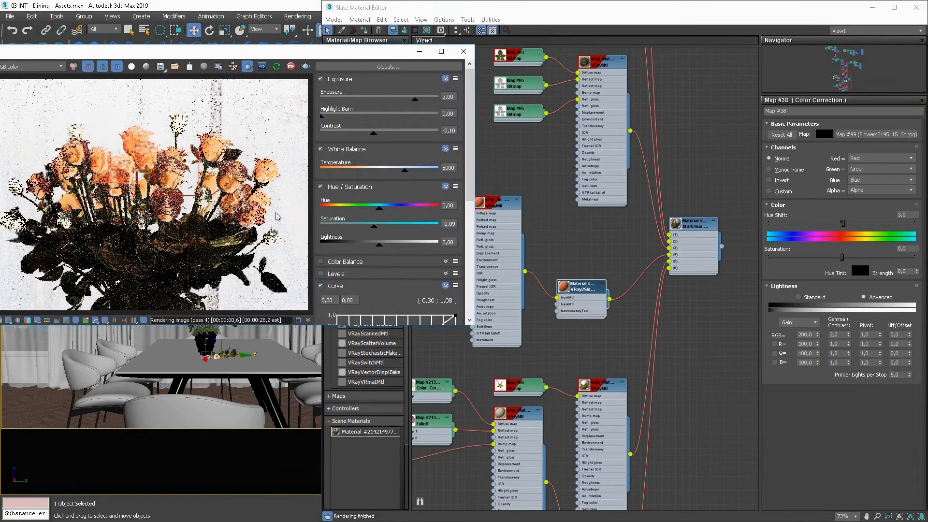
pyautogui.moveTo(540, 254); pyautogui.dragTo(581, 251, button='middle')
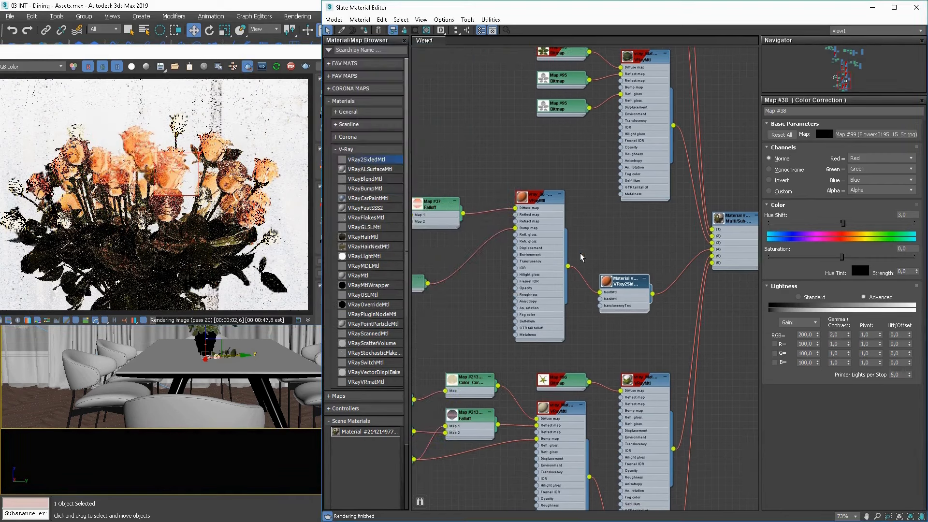
pyautogui.moveTo(526, 284); pyautogui.dragTo(525, 241)
pyautogui.scroll(-2, 526, 241)
pyautogui.moveTo(525, 241); pyautogui.dragTo(572, 262, button='middle')
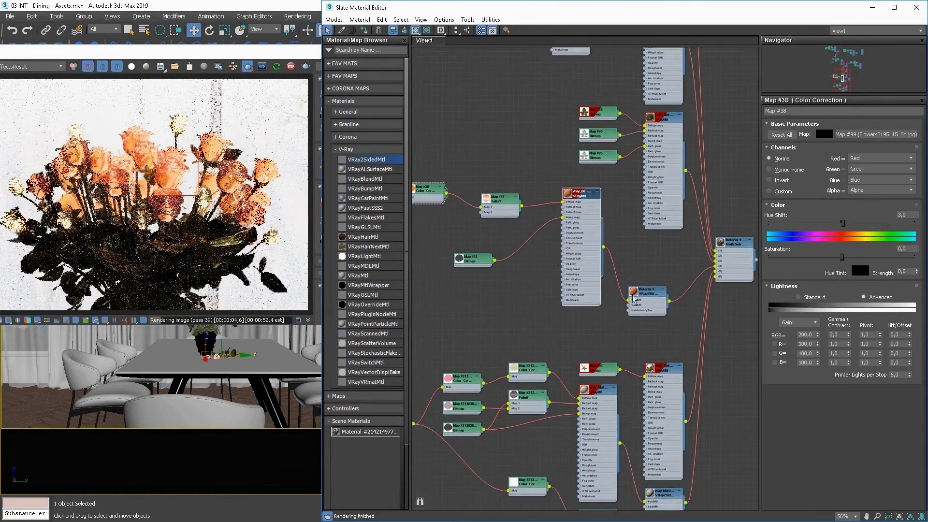
pyautogui.moveTo(426, 193)
pyautogui.keyDown('shift'); pyautogui.mouseDown()
pyautogui.moveTo(516, 297)
pyautogui.moveTo(517, 313)
pyautogui.moveTo(378, 258)
pyautogui.mouseUp(); pyautogui.keyUp('shift')
pyautogui.scroll(4, 538, 309)
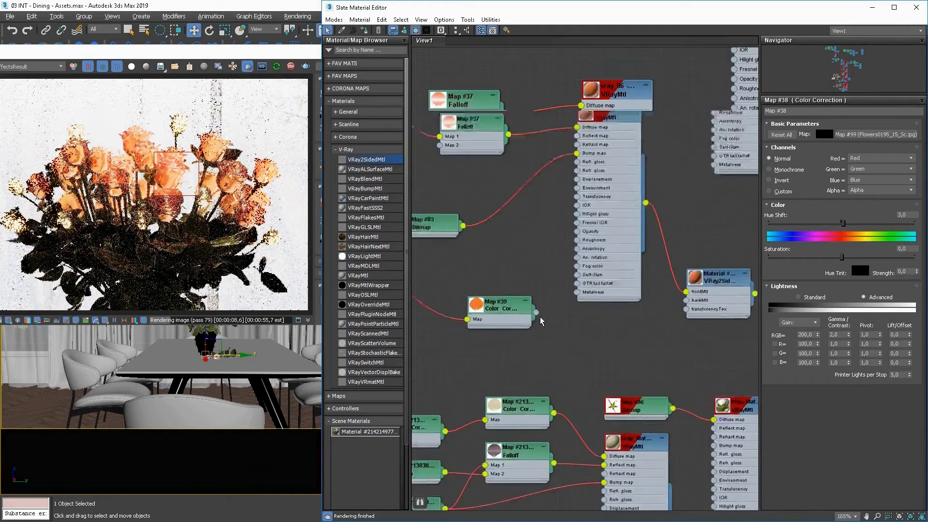
pyautogui.moveTo(535, 314); pyautogui.dragTo(704, 309)
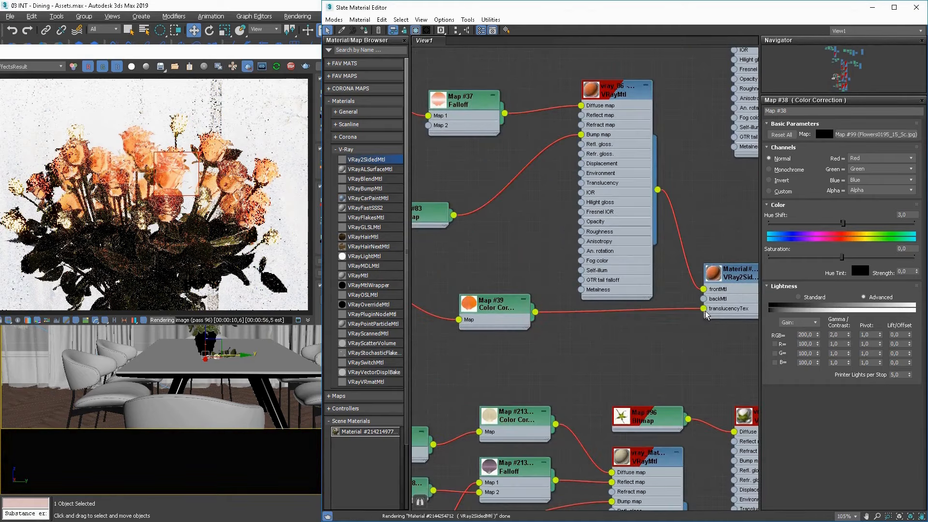
# Try a hue shift of about -133 on the translucency Color Correction and render the upper-right rose as the region.
pyautogui.doubleClick(493, 304)
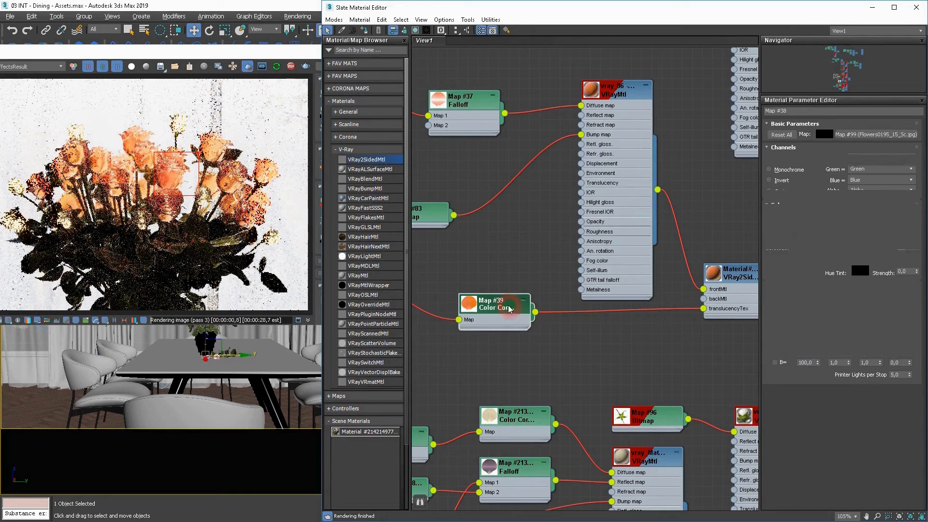
pyautogui.moveTo(843, 223); pyautogui.dragTo(786, 222)
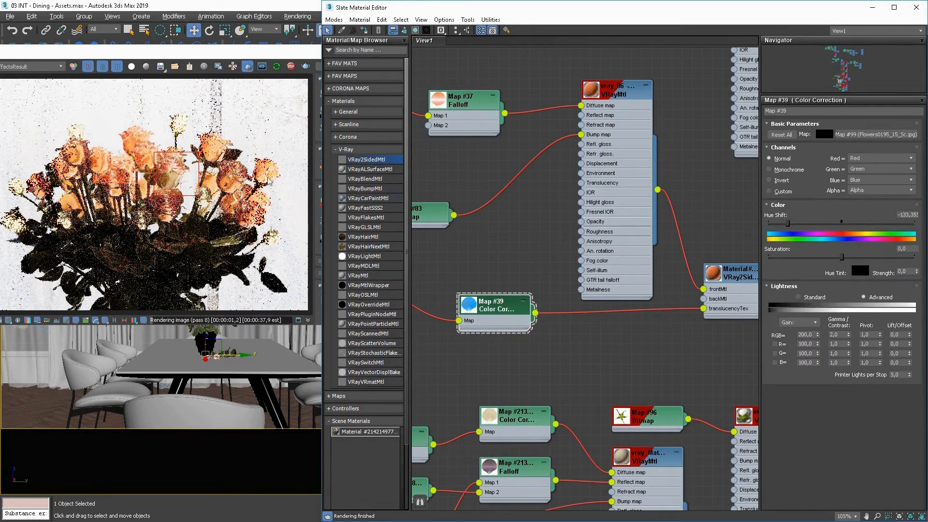
pyautogui.click(252, 131)
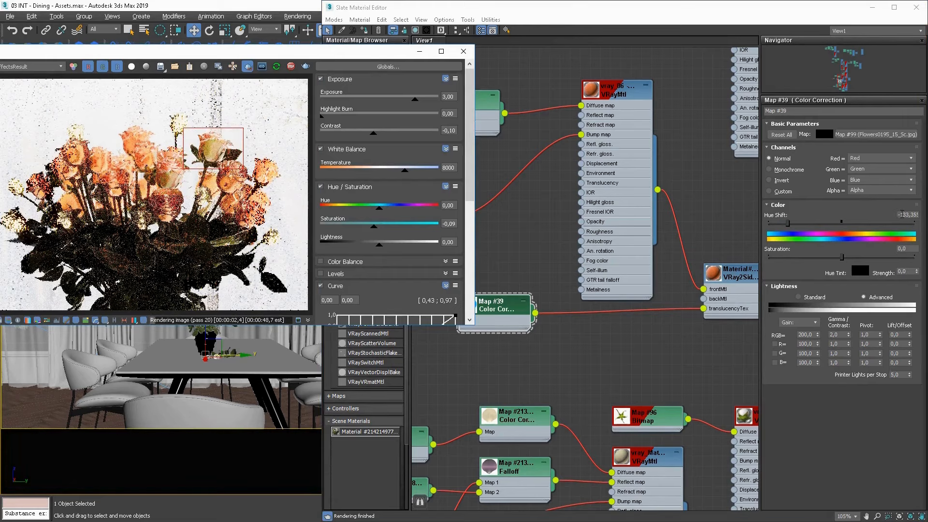
# Try a hue shift of -3 on the translucency Color Correction and widen the render region over the central roses.
pyautogui.doubleClick(903, 214)
pyautogui.write('-3')
pyautogui.press('Return')
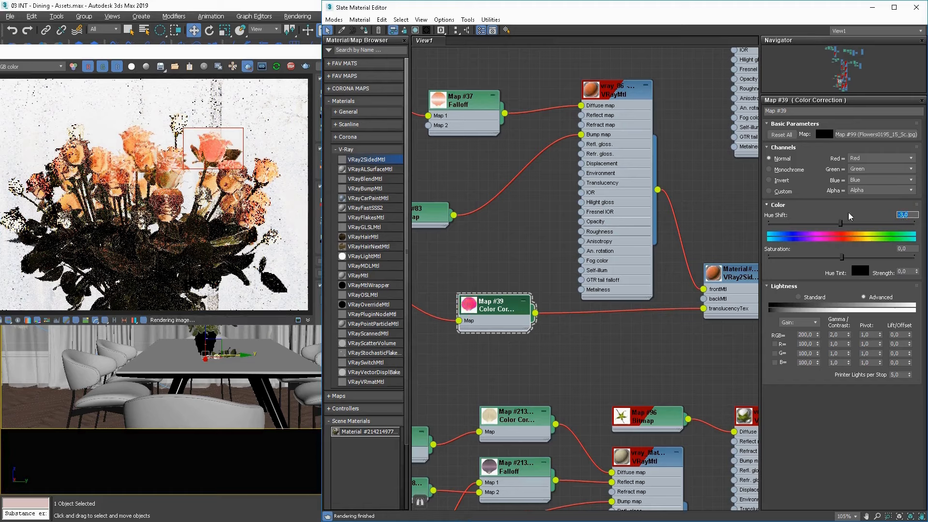
pyautogui.click(246, 141)
pyautogui.moveTo(246, 130); pyautogui.dragTo(124, 196)
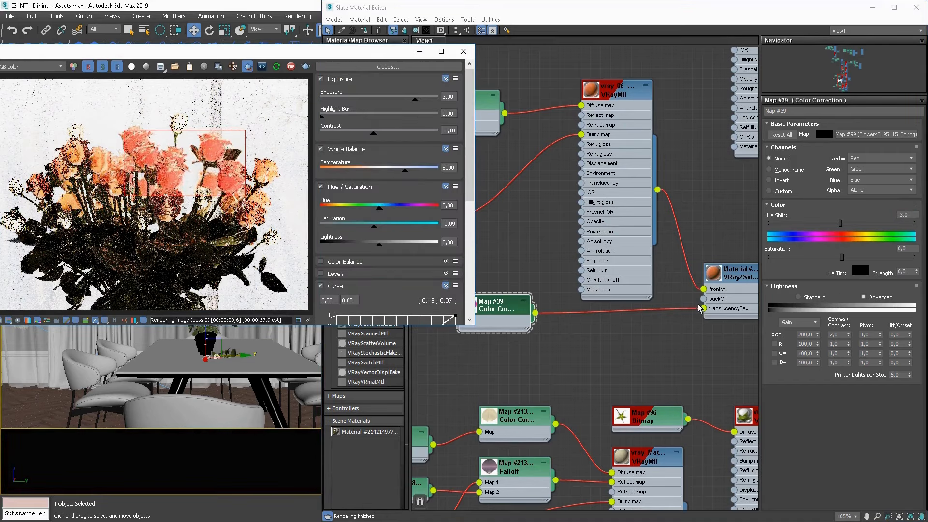
# Set the translucency Color Correction's hue shift to 3.
pyautogui.doubleClick(904, 214)
pyautogui.write('3')
pyautogui.press('Return')
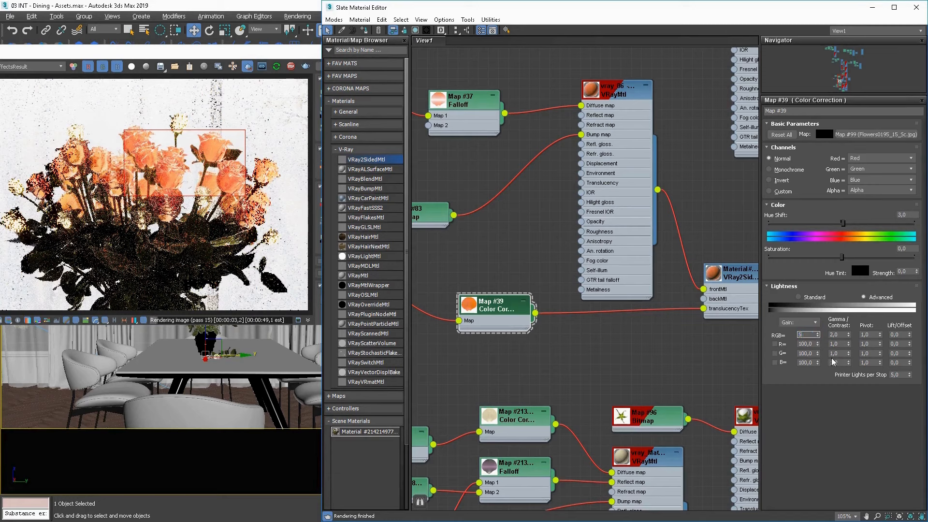
# Try an RGB gain of 500 and a gamma/contrast of 5 on the translucency Color Correction.
pyautogui.write('500')
pyautogui.press('Return')
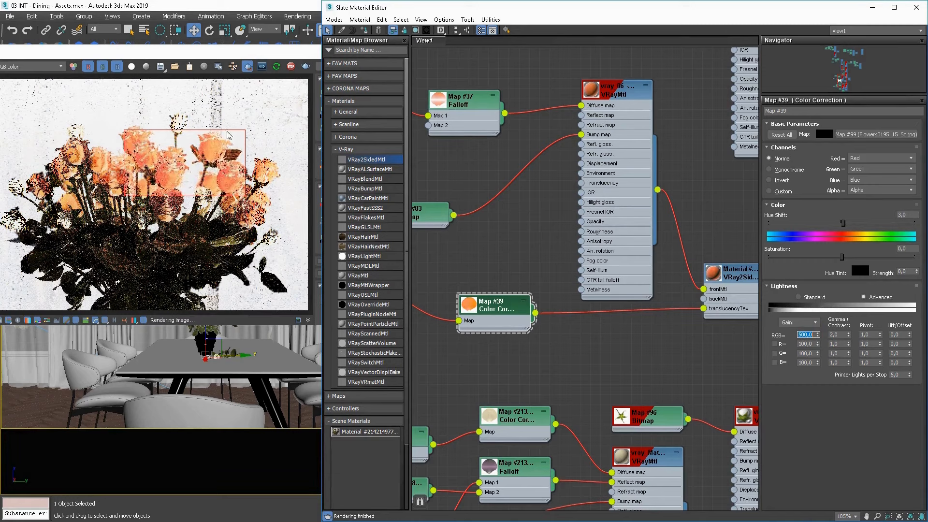
pyautogui.press('Tab')
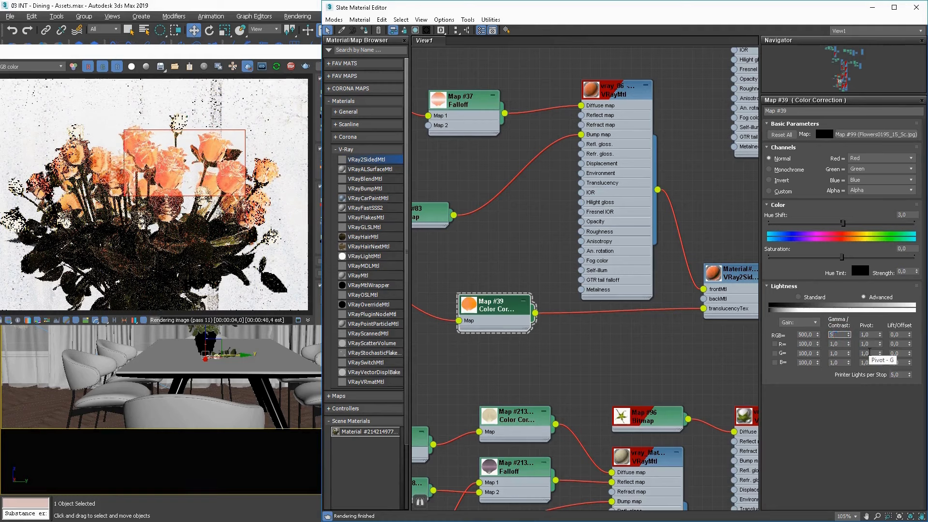
pyautogui.write('5')
pyautogui.press('Return')
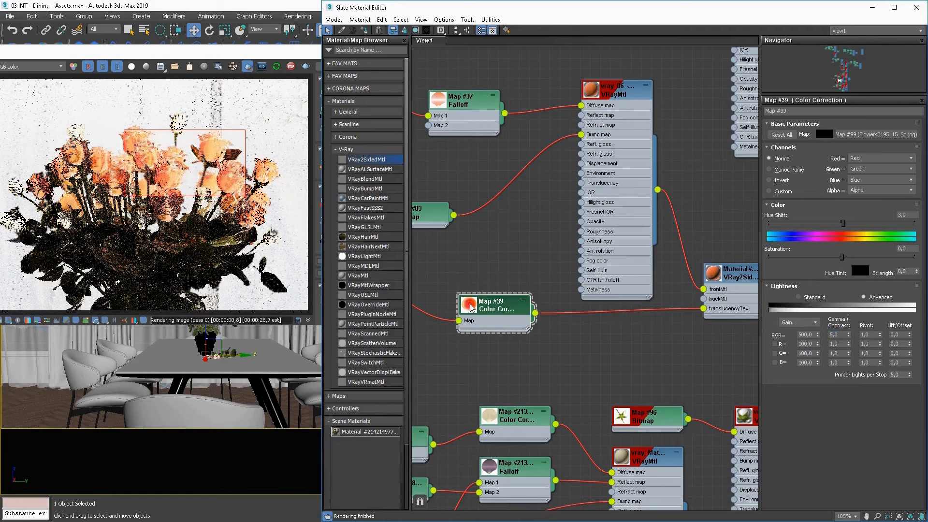
# Enlarge the translucency Color Correction's preview and lower its saturation to about -32.
pyautogui.doubleClick(472, 308)
pyautogui.moveTo(842, 257); pyautogui.dragTo(819, 259)
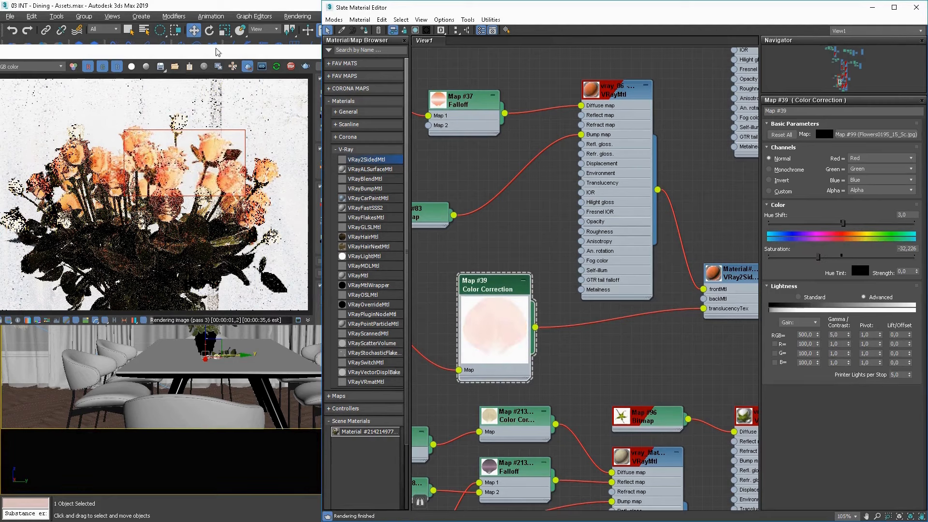
# Show the full dining room in the render and draw a render region around the bouquet.
pyautogui.click(248, 66)
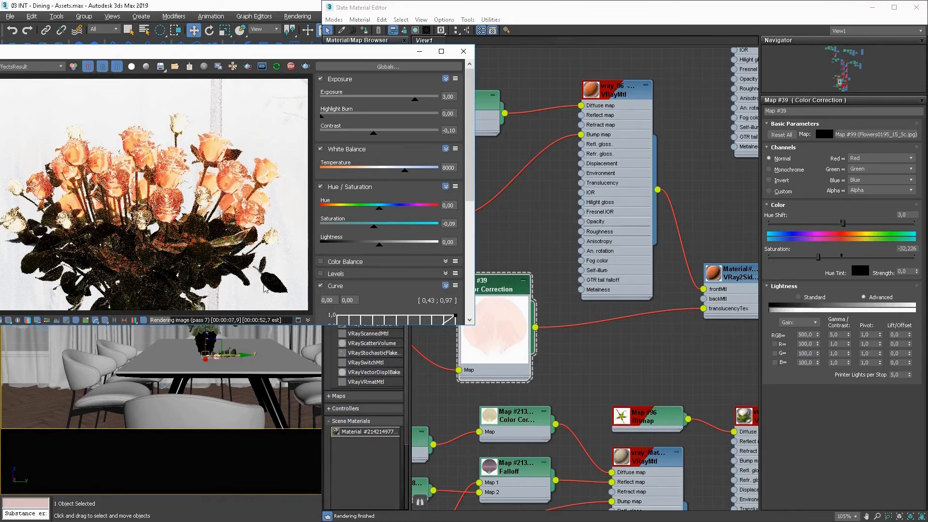
pyautogui.rightClick(263, 100)
pyautogui.click(277, 112)
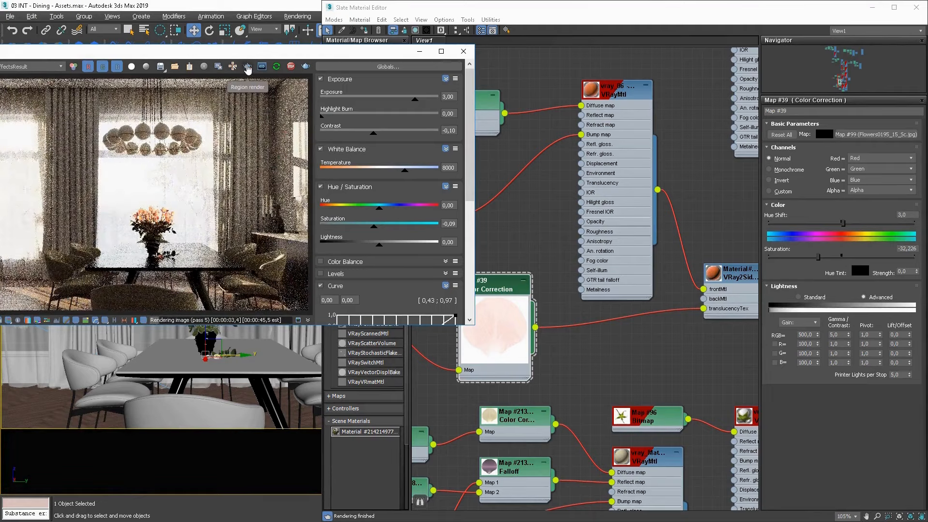
pyautogui.click(249, 67)
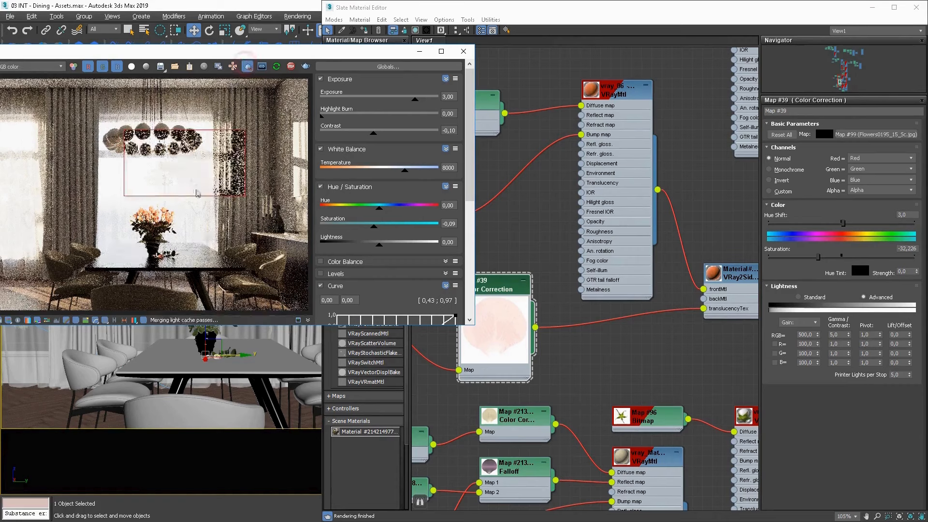
pyautogui.moveTo(194, 196); pyautogui.dragTo(131, 236)
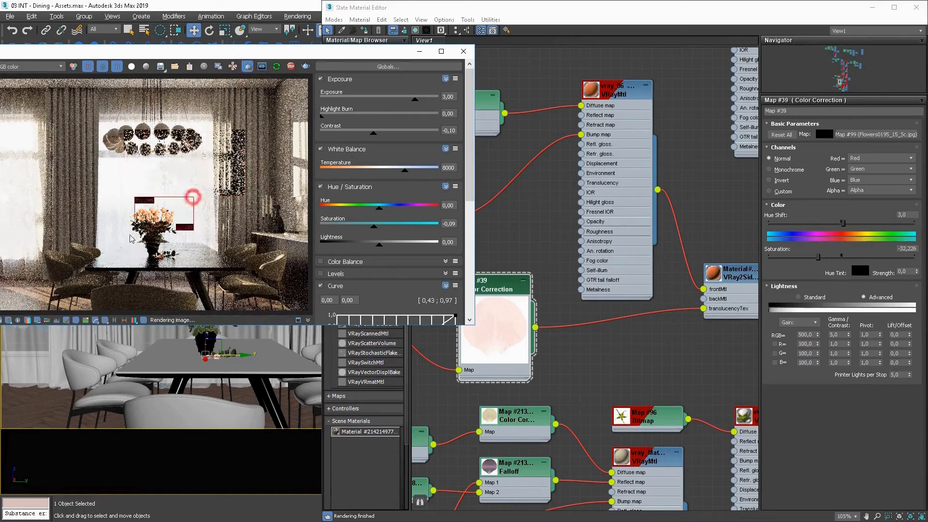
# Try an RGB gain of 200 on the translucency Color Correction.
pyautogui.click(506, 288)
pyautogui.moveTo(726, 294); pyautogui.dragTo(704, 273, button='middle')
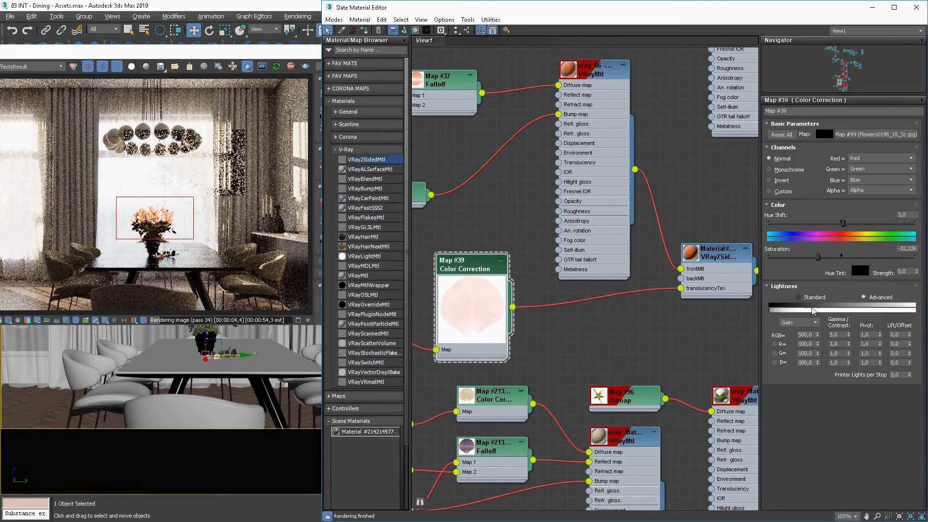
pyautogui.doubleClick(812, 335)
pyautogui.write('200')
pyautogui.press('Return')
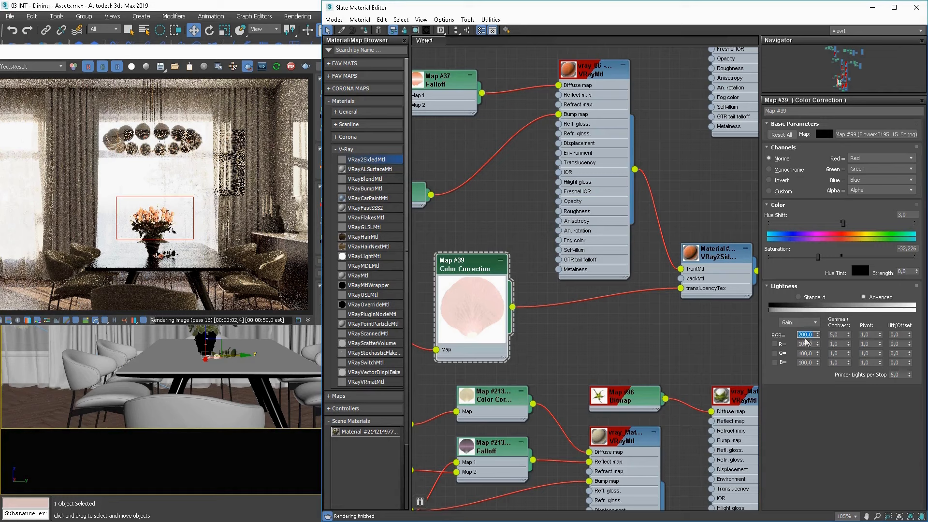
# Set the translucency Color Correction's RGB gain to 100 and gamma/contrast to 3.
pyautogui.press('Return')
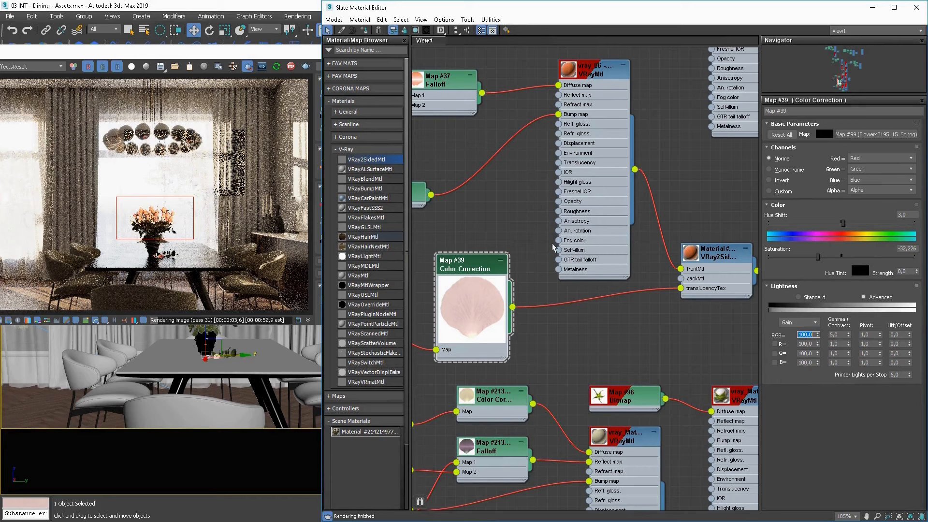
pyautogui.click(842, 334)
pyautogui.write('3')
pyautogui.press('Return')
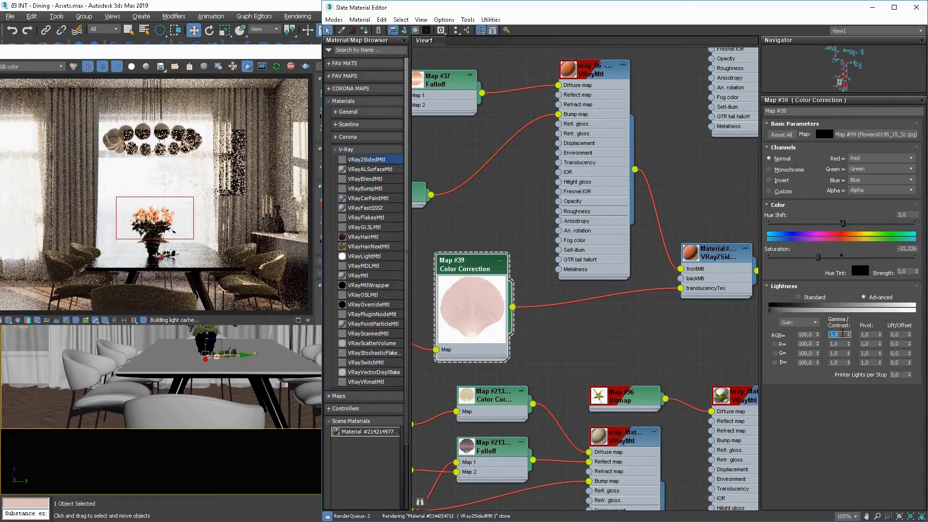
# Turn off the render region to view the bouquet within the whole dining room.
pyautogui.click(163, 218)
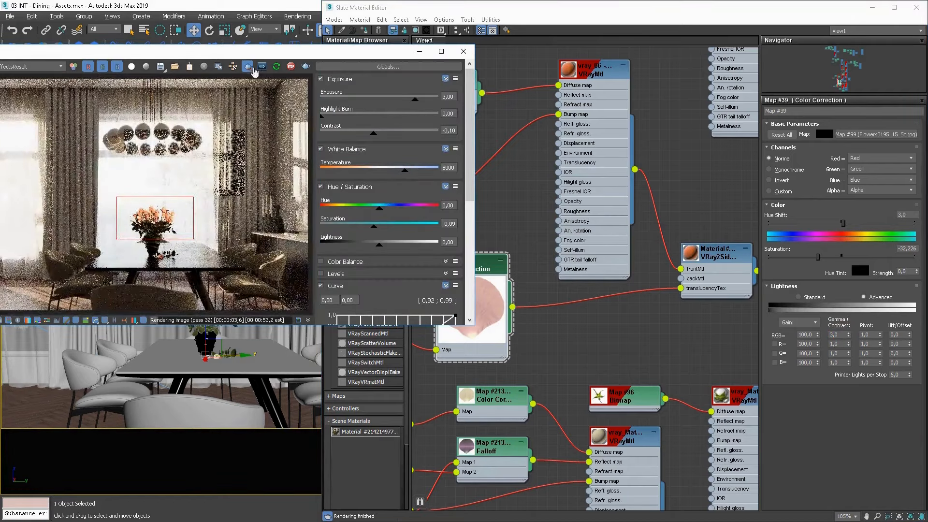
pyautogui.click(249, 68)
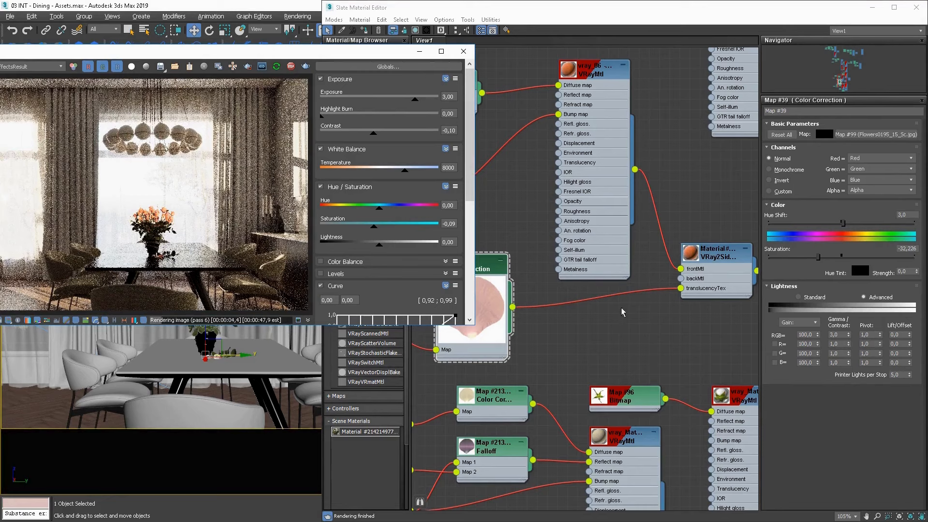
pyautogui.click(611, 328)
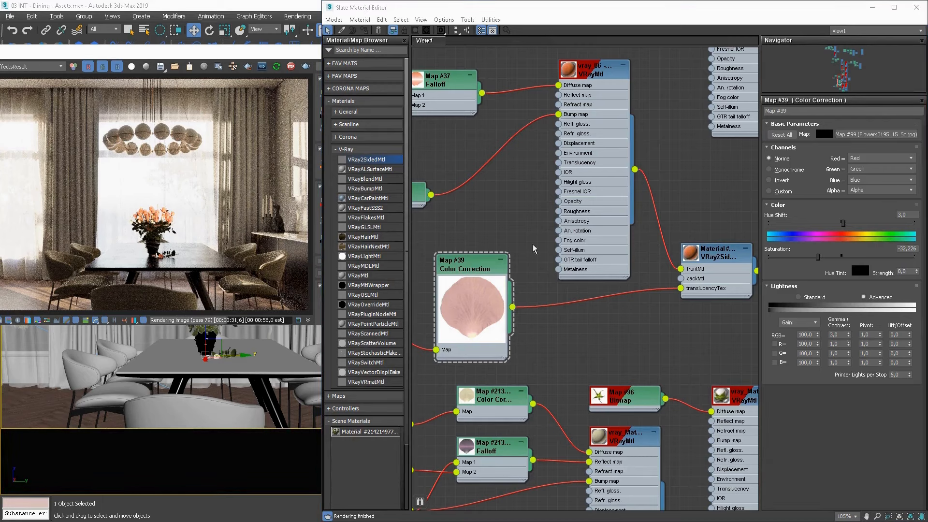
# Lower the saturation of the Color Correction feeding the petal Falloff to about -27 and draw a render region around the bouquet.
pyautogui.moveTo(492, 217); pyautogui.dragTo(571, 289, button='middle')
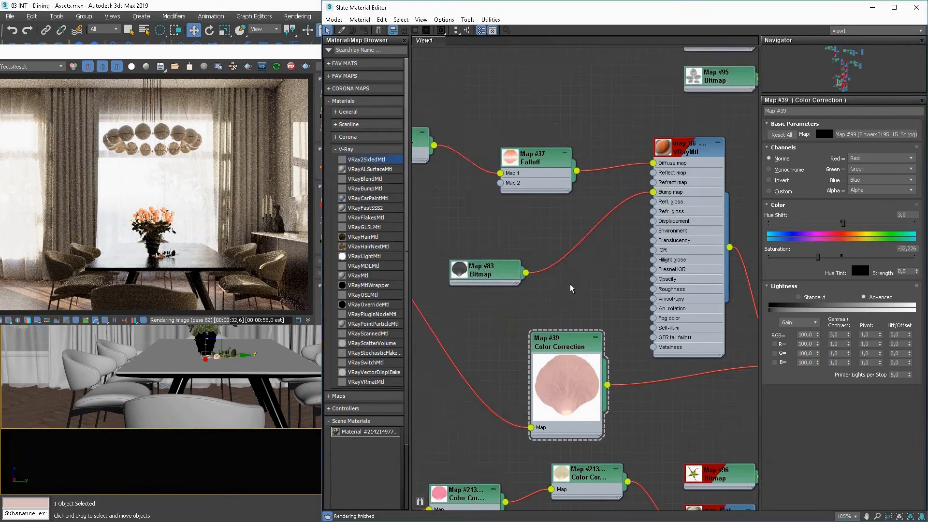
pyautogui.moveTo(623, 271)
pyautogui.mouseDown(button='middle')
pyautogui.moveTo(723, 327)
pyautogui.moveTo(537, 257)
pyautogui.moveTo(614, 262)
pyautogui.mouseUp(button='middle')
pyautogui.doubleClick(498, 196)
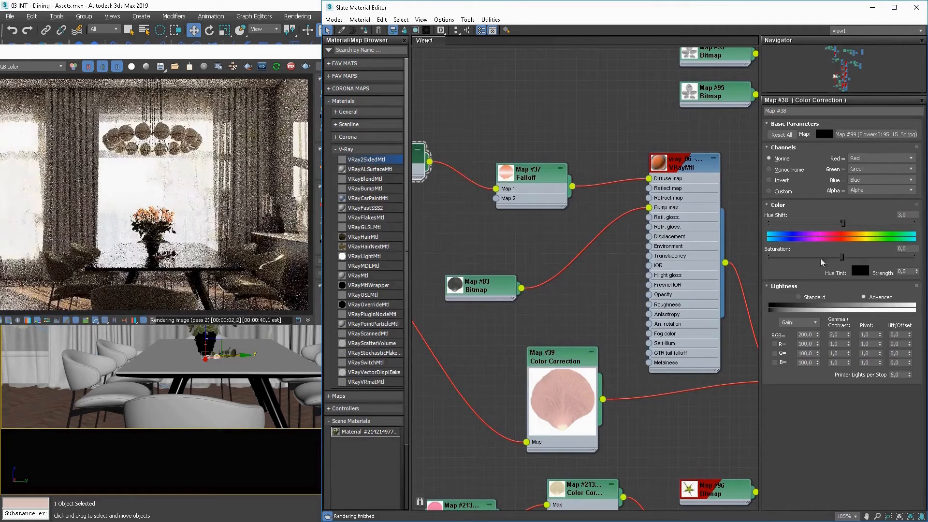
pyautogui.moveTo(842, 257); pyautogui.dragTo(823, 257)
pyautogui.click(249, 65)
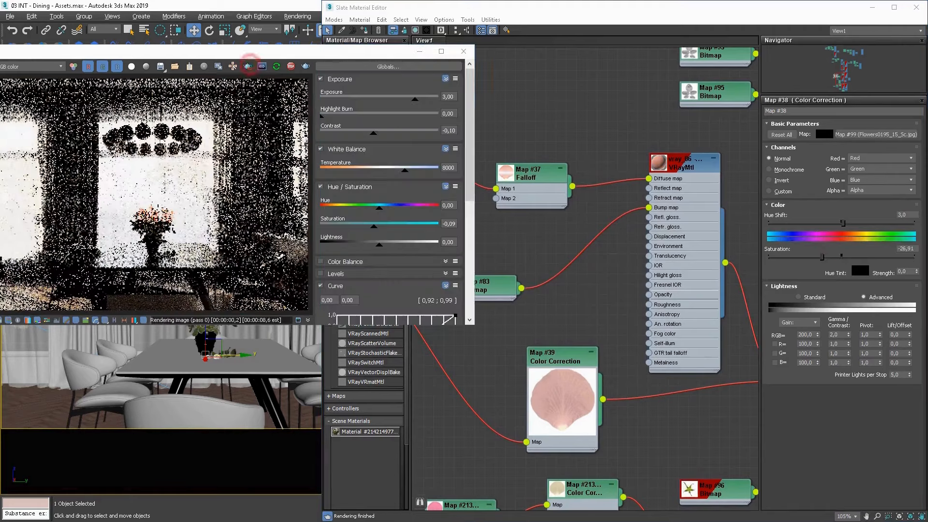
pyautogui.moveTo(185, 194); pyautogui.dragTo(115, 239)
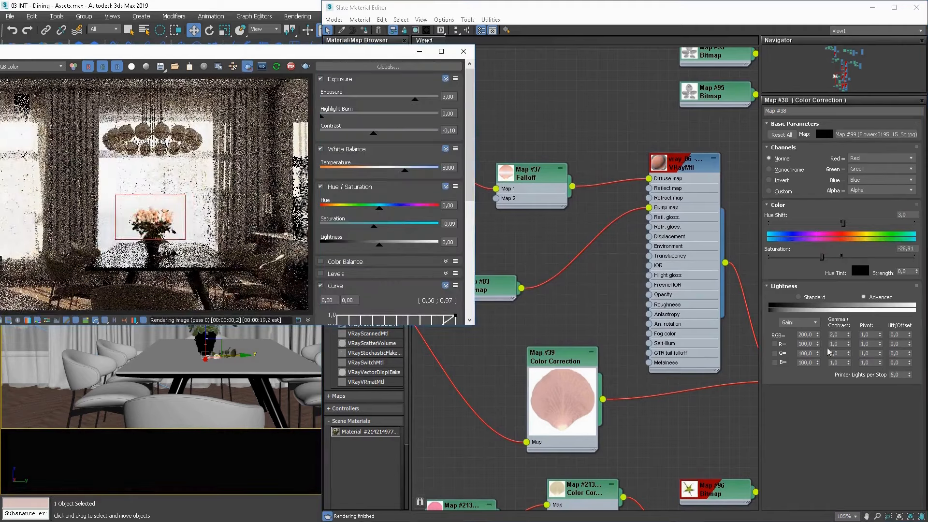
# Set the RGB gain of the Color Correction feeding the petal Falloff to 100.
pyautogui.click(805, 341)
pyautogui.doubleClick(805, 335)
pyautogui.write('10')
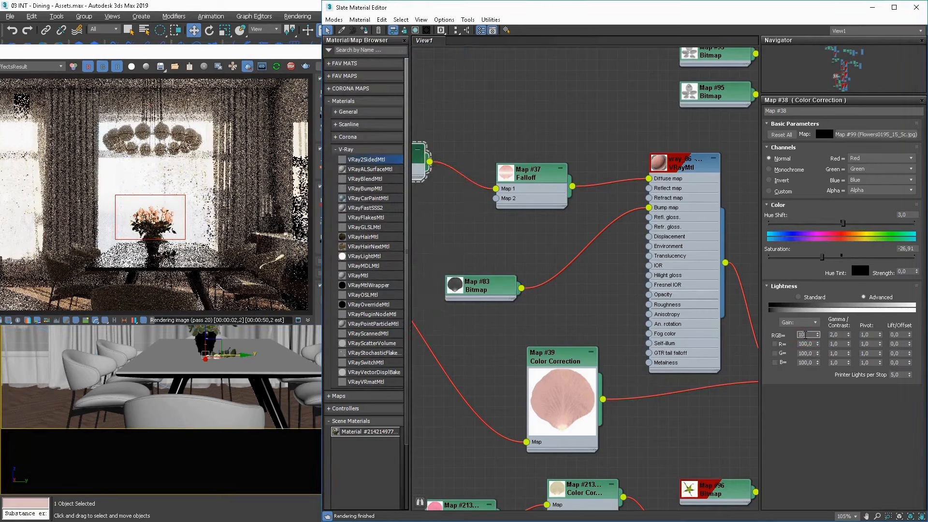
pyautogui.write('0')
pyautogui.press('Return')
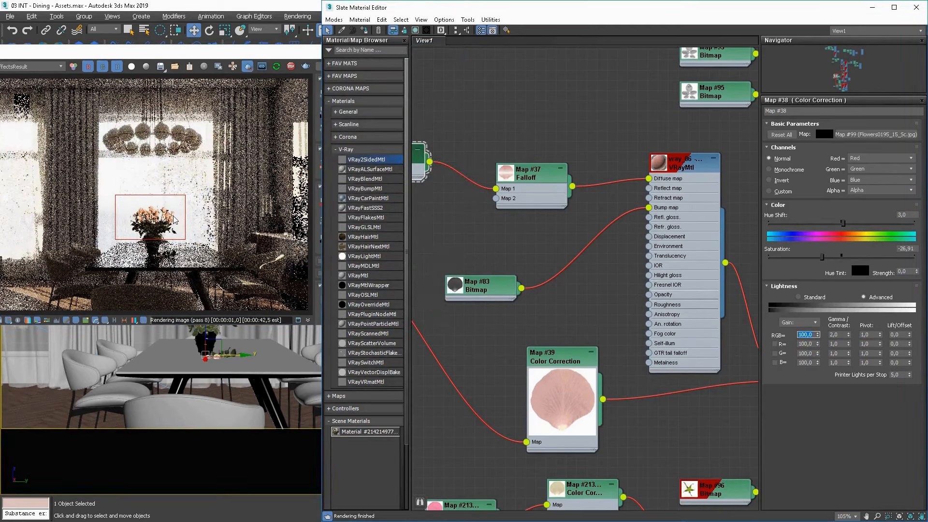
# Examine the bouquet up close in the render and turn off the render region to re-render the whole room.
pyautogui.scroll(2, 175, 220)
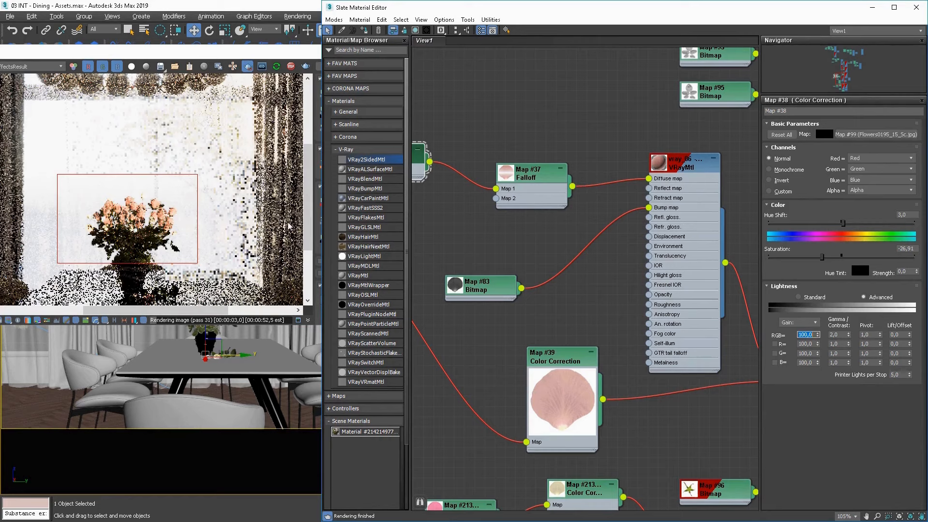
pyautogui.click(182, 216)
pyautogui.scroll(-2, 187, 225)
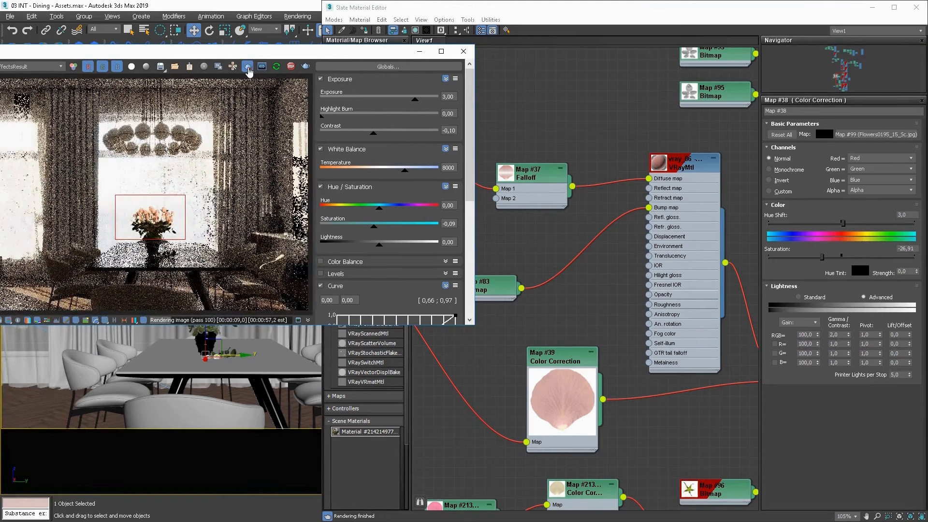
pyautogui.click(247, 67)
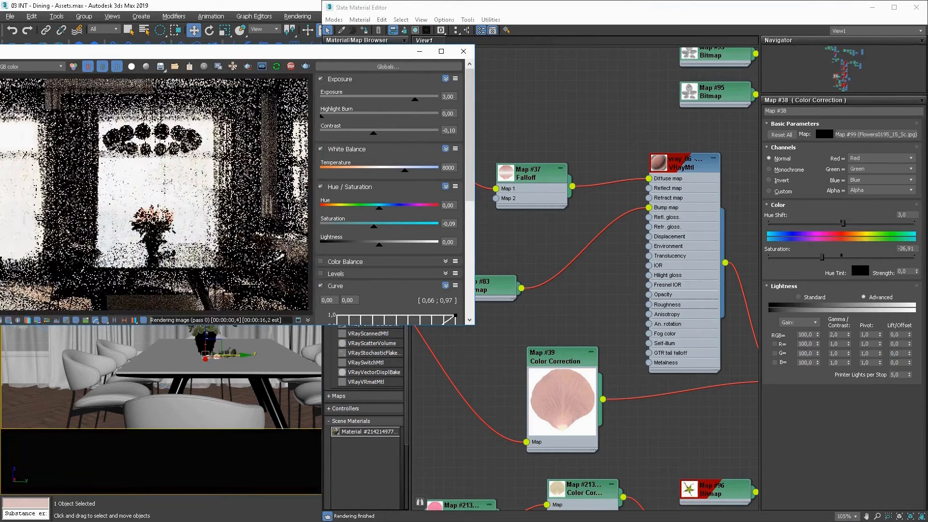
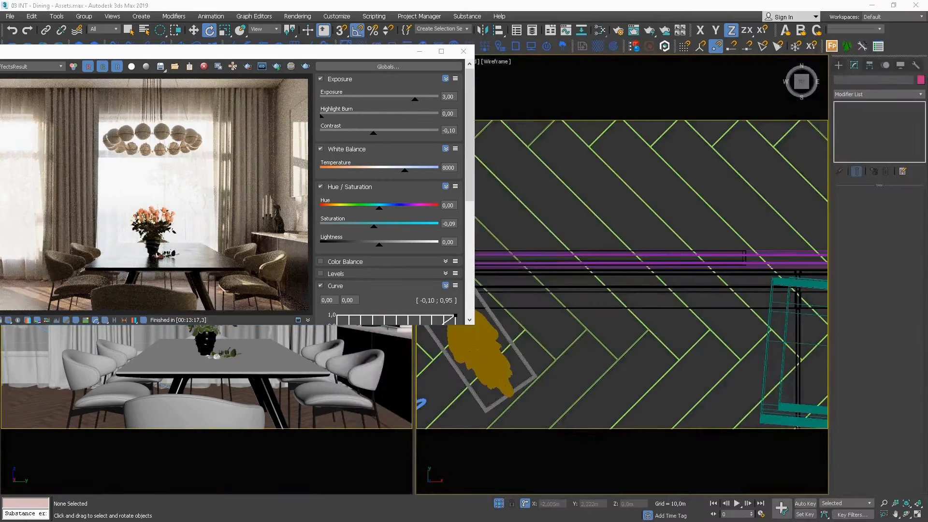
# Check the abstract painting image w18.JPG and create a VRayMtl with a Bitmap connected to its diffuse slot.
pyautogui.hotkey('alt', 'Tab')
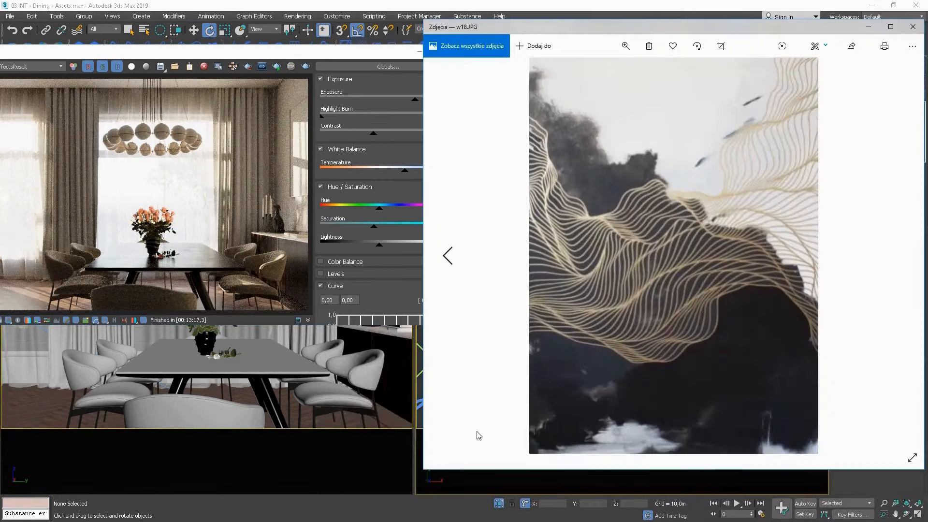
pyautogui.click(912, 27)
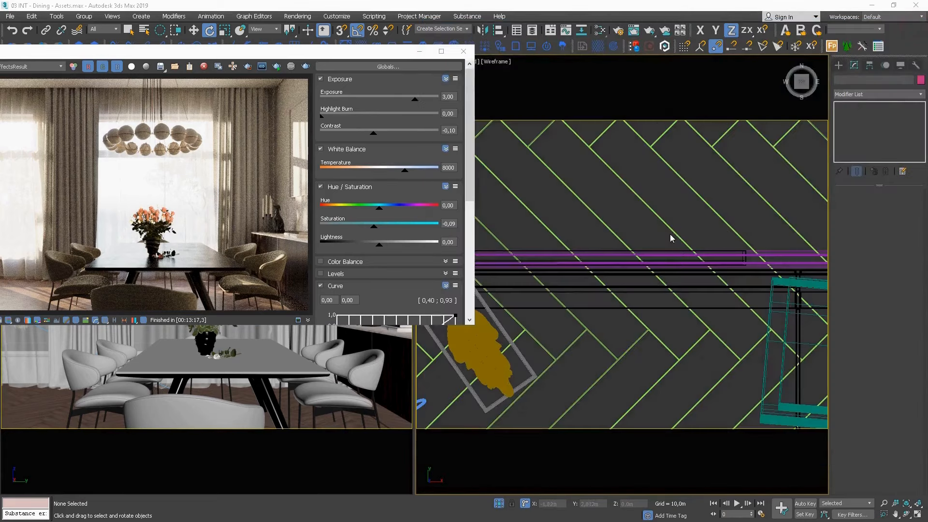
pyautogui.press('m')
pyautogui.moveTo(504, 241)
pyautogui.mouseDown(button='middle')
pyautogui.moveTo(539, 272)
pyautogui.moveTo(672, 241)
pyautogui.mouseUp(button='middle')
pyautogui.rightClick(594, 225)
pyautogui.click(450, 244)
pyautogui.moveTo(366, 275); pyautogui.dragTo(619, 252)
pyautogui.moveTo(470, 231); pyautogui.dragTo(582, 262)
pyautogui.moveTo(483, 266); pyautogui.dragTo(503, 256)
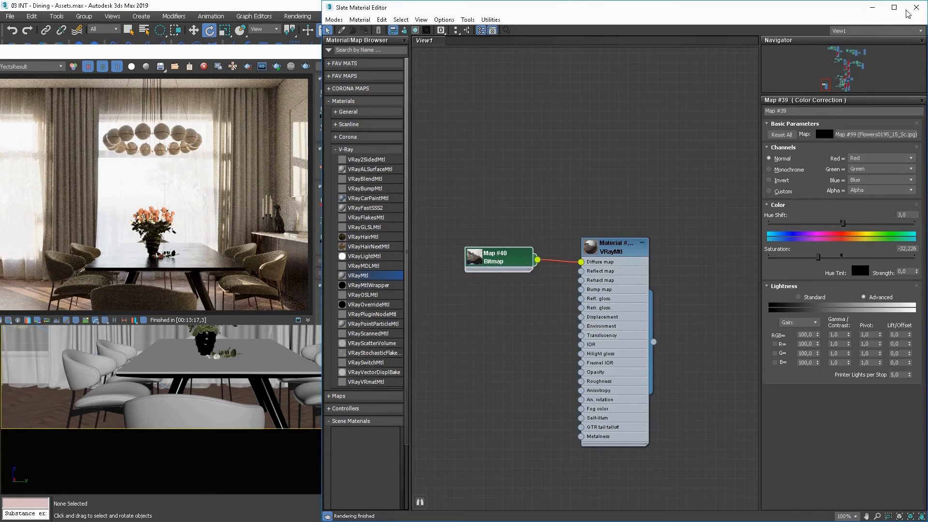
# Assign the VRayMtl with the bitmap diffuse to the picture canvas on the wall beside the sideboard.
pyautogui.click(261, 54)
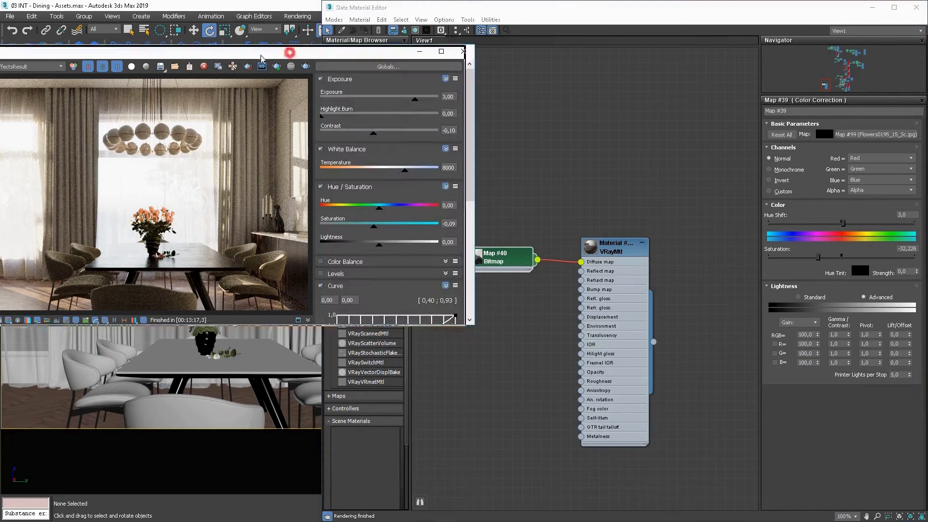
pyautogui.moveTo(261, 55); pyautogui.dragTo(208, 55)
pyautogui.click(381, 53)
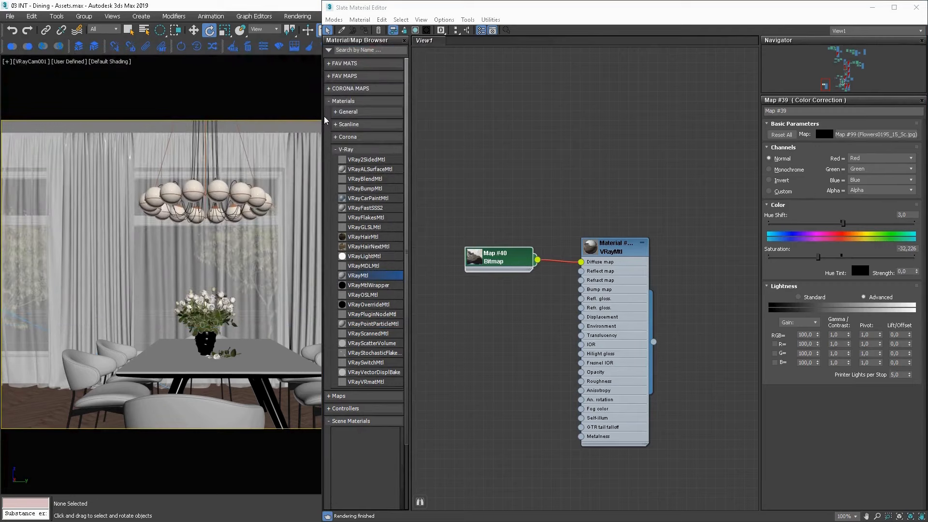
pyautogui.moveTo(320, 118); pyautogui.dragTo(490, 118)
pyautogui.click(392, 195)
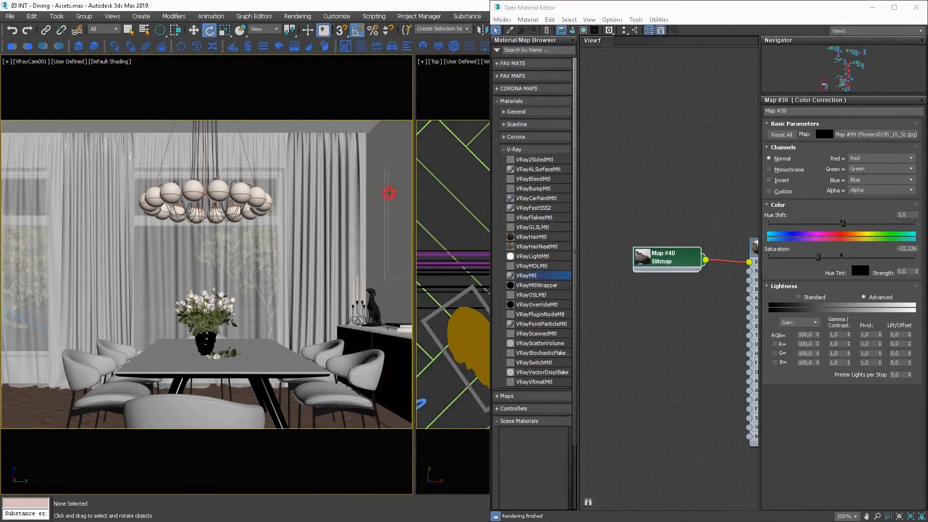
pyautogui.click(401, 205)
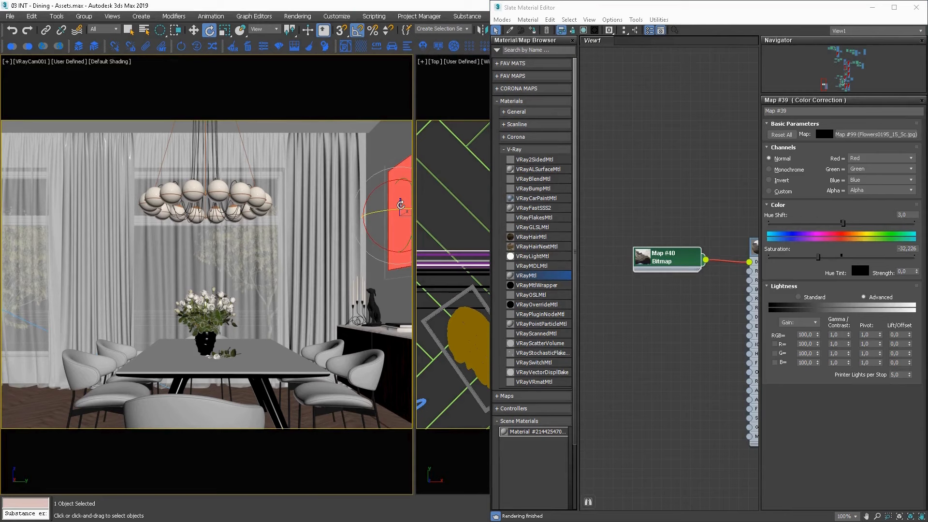
pyautogui.moveTo(691, 261); pyautogui.dragTo(639, 244, button='middle')
pyautogui.click(727, 237)
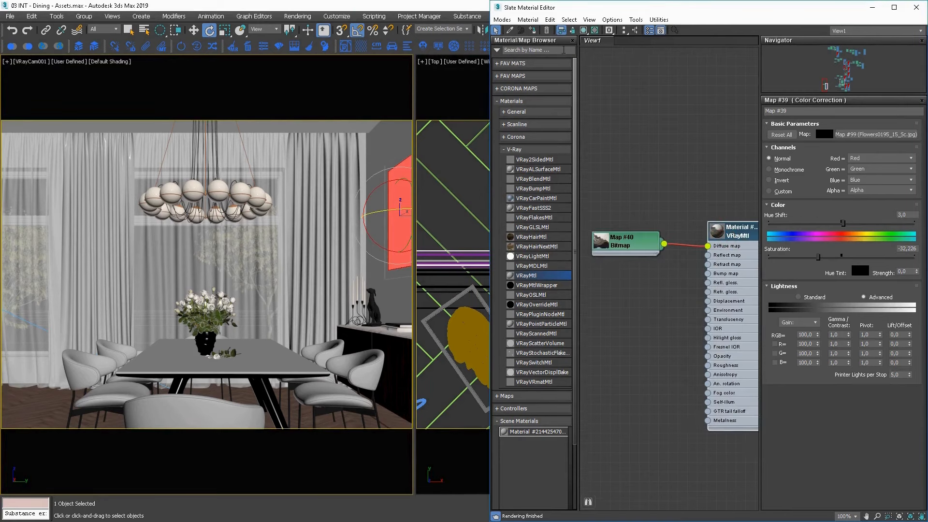
pyautogui.click(533, 32)
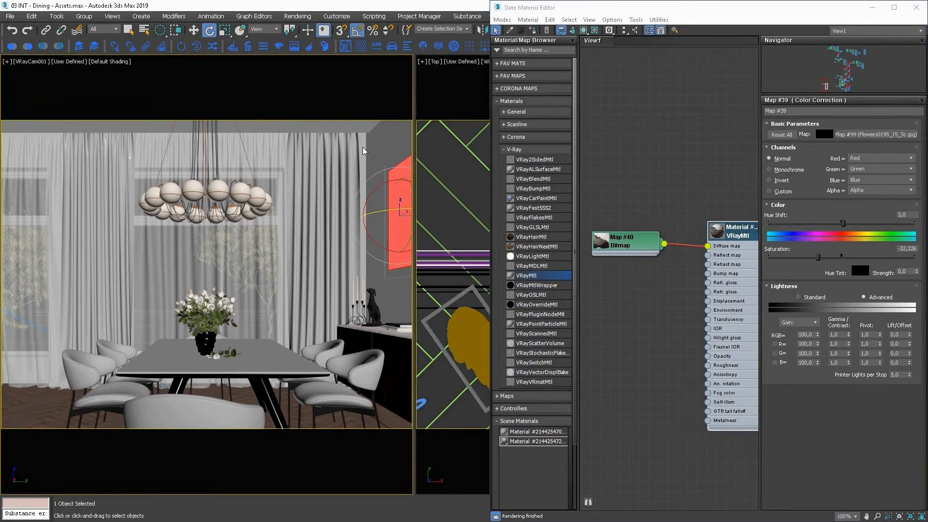
# Display the painting's bitmap on the wall picture in the shaded camera view.
pyautogui.click(629, 240)
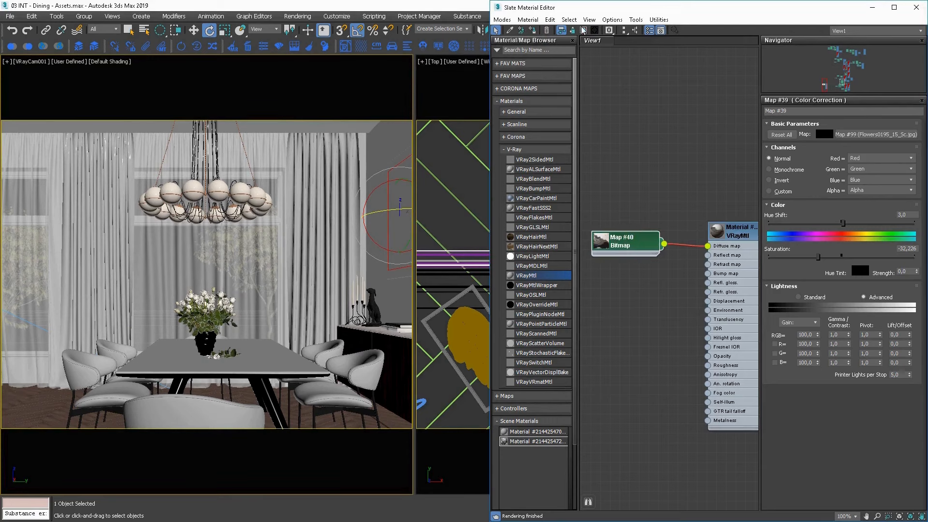
pyautogui.click(584, 30)
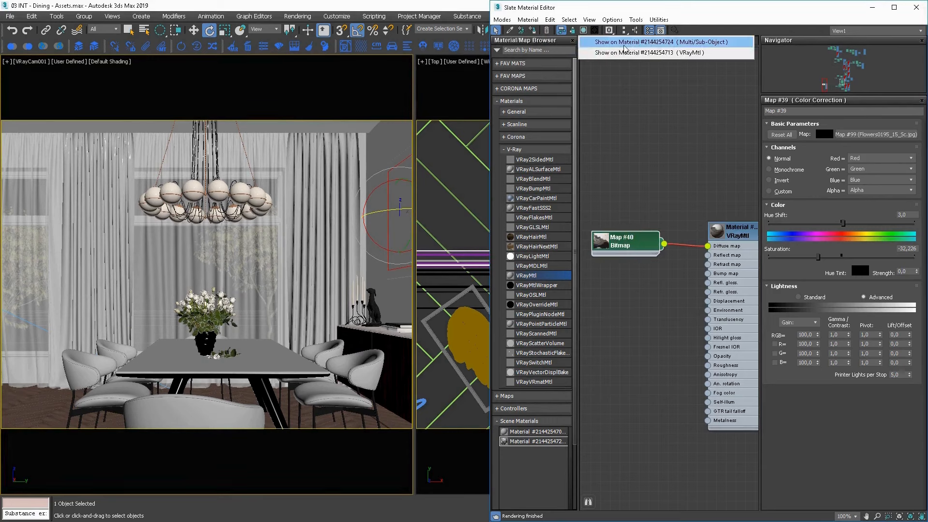
pyautogui.click(624, 44)
pyautogui.click(689, 196)
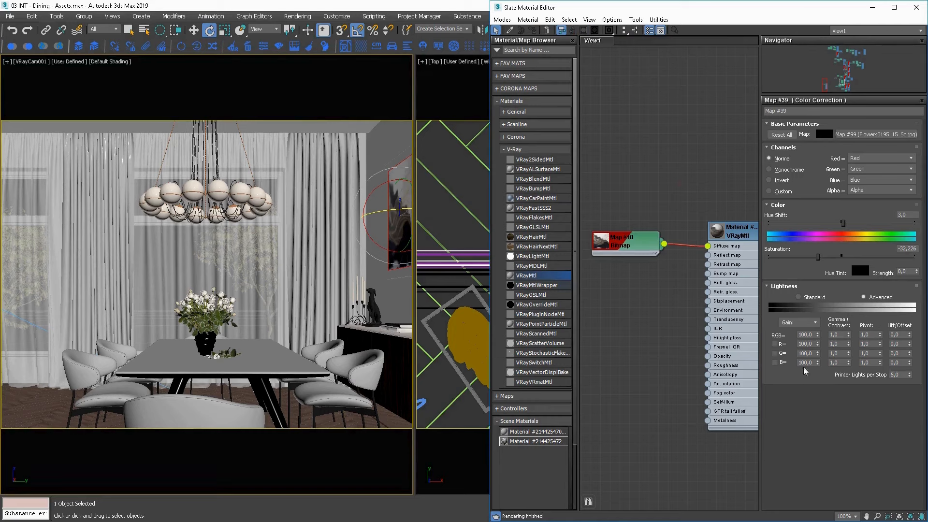
# Start interactive rendering in the V-Ray frame buffer and draw a render region around the wall picture.
pyautogui.rightClick(358, 260)
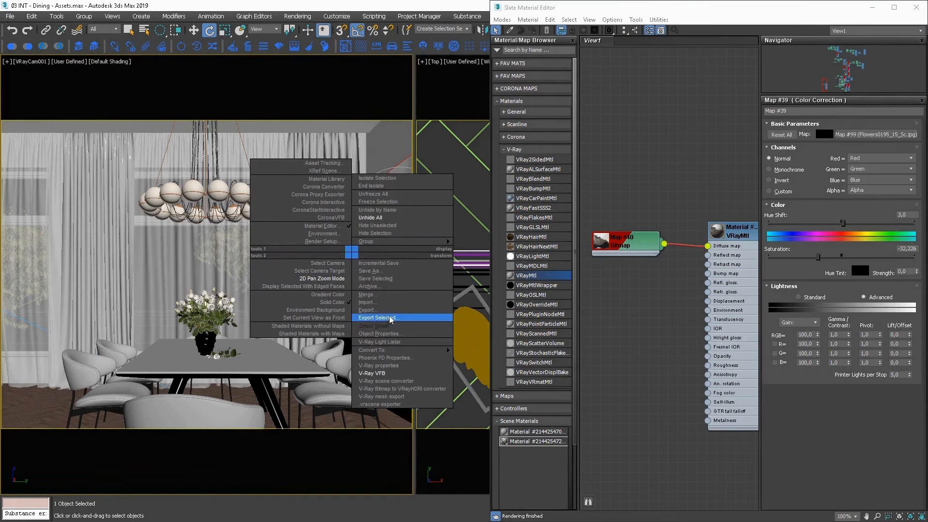
pyautogui.click(382, 373)
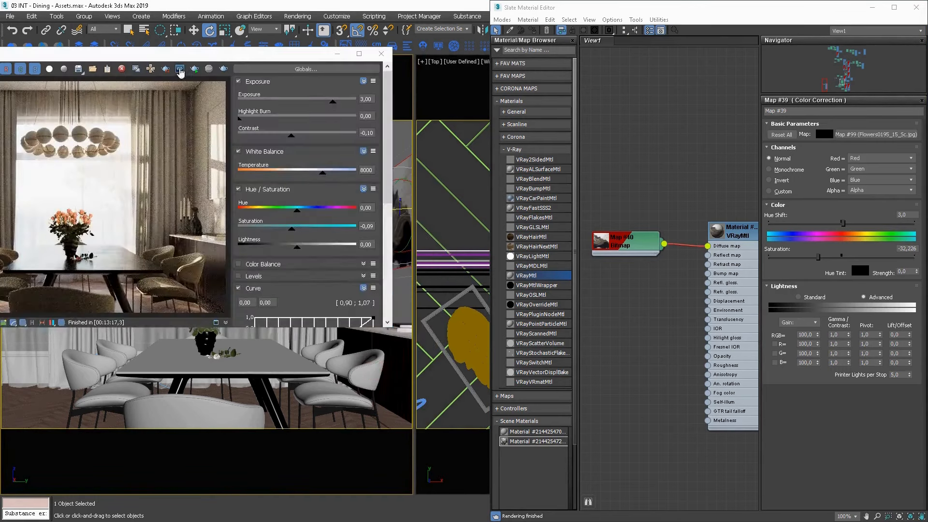
pyautogui.click(194, 68)
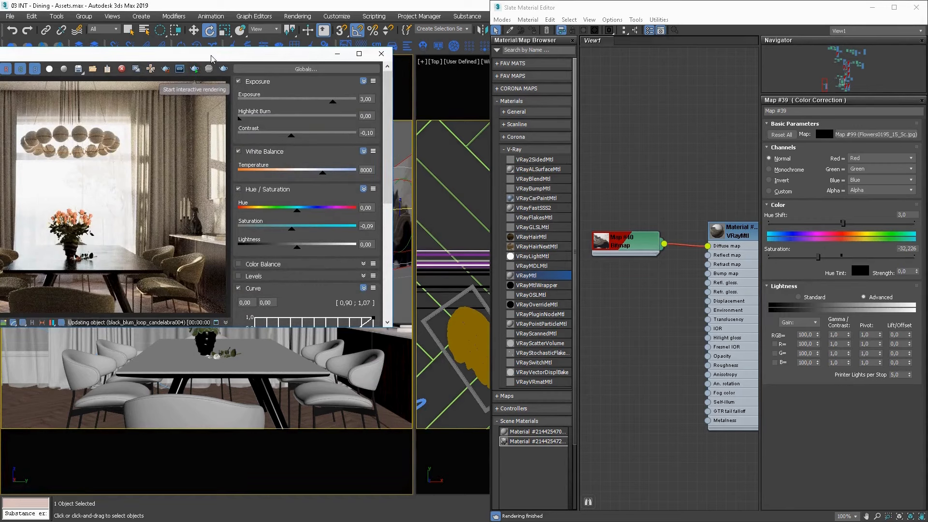
pyautogui.moveTo(220, 54); pyautogui.dragTo(147, 53)
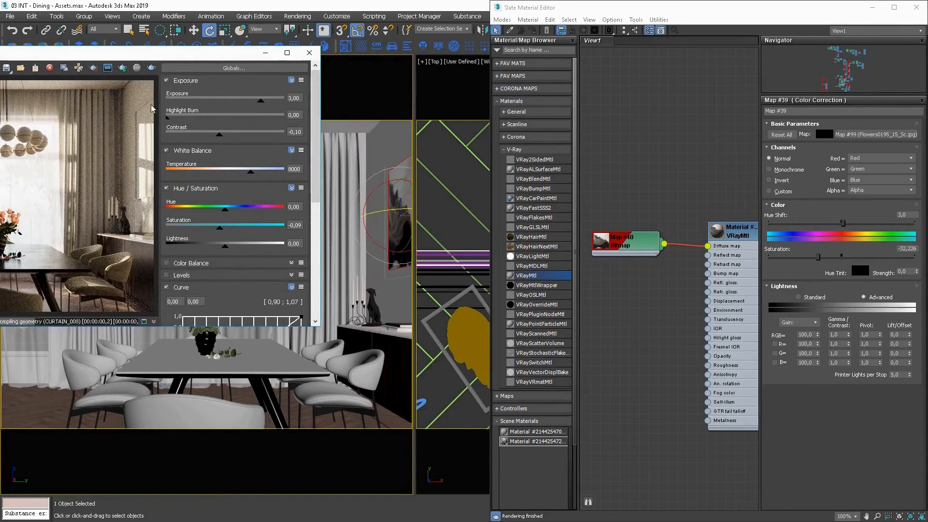
pyautogui.click(93, 68)
pyautogui.moveTo(131, 91); pyautogui.dragTo(206, 222)
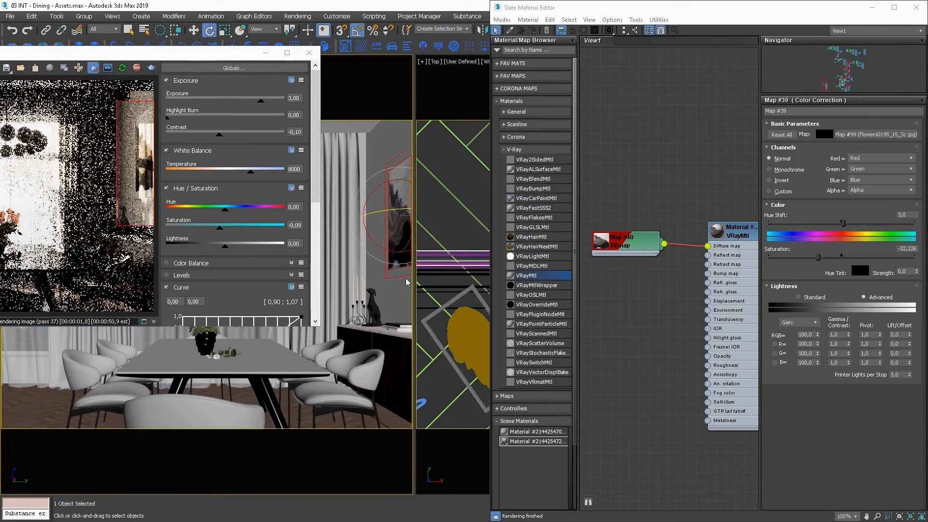
# Select the wall picture's frame, show edged faces in the camera view and create a new VRayMtl for it.
pyautogui.moveTo(391, 182); pyautogui.dragTo(391, 161)
pyautogui.press('F3')
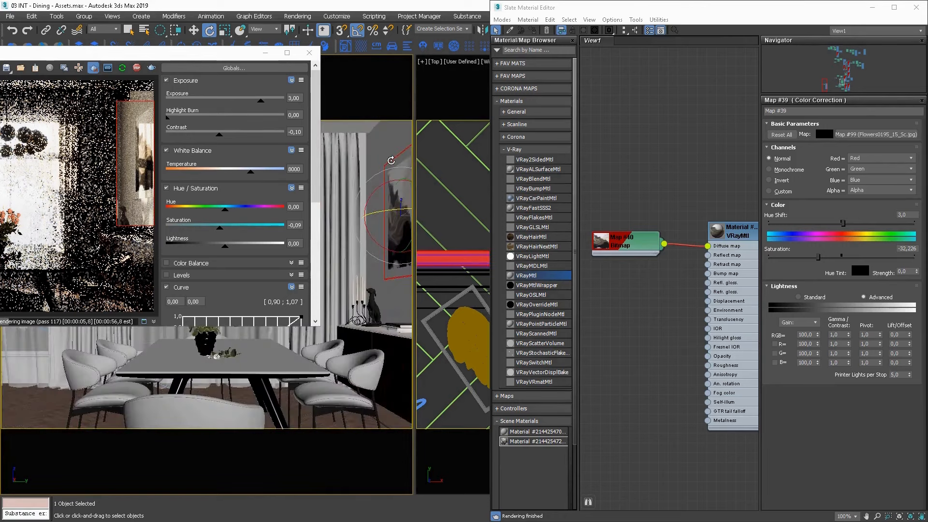
pyautogui.press('F4')
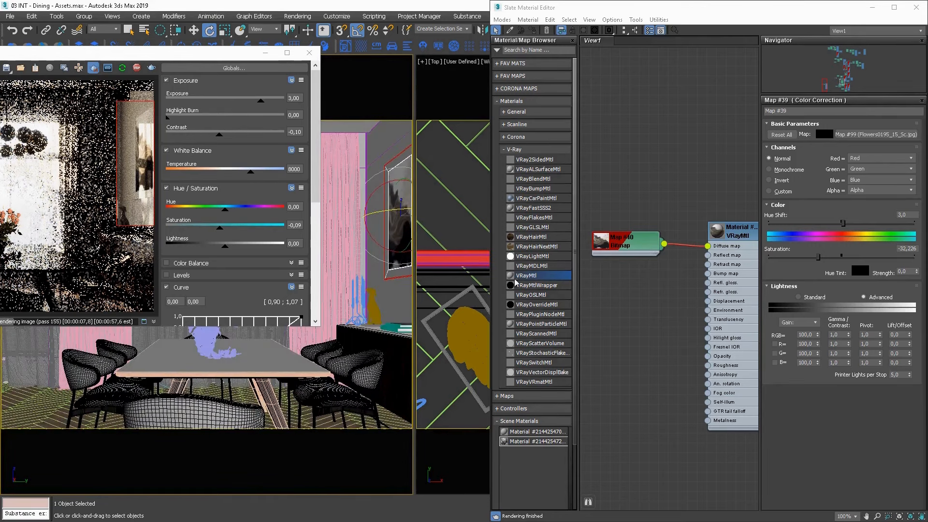
pyautogui.scroll(1, 646, 285)
pyautogui.moveTo(646, 285); pyautogui.dragTo(812, 223, button='middle')
pyautogui.moveTo(546, 275); pyautogui.dragTo(662, 277)
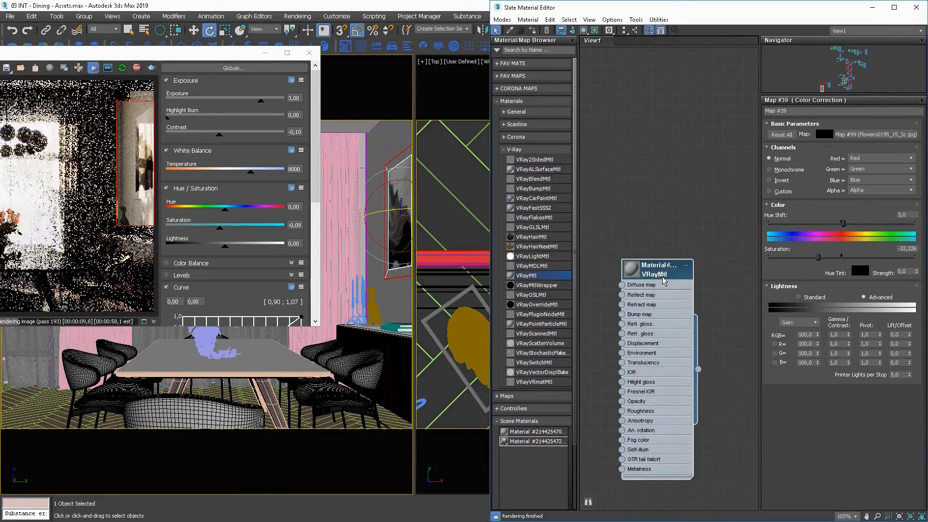
# Give the new VRayMtl a black diffuse and a grey reflection of 101, and assign it to the picture frame.
pyautogui.doubleClick(664, 281)
pyautogui.click(818, 134)
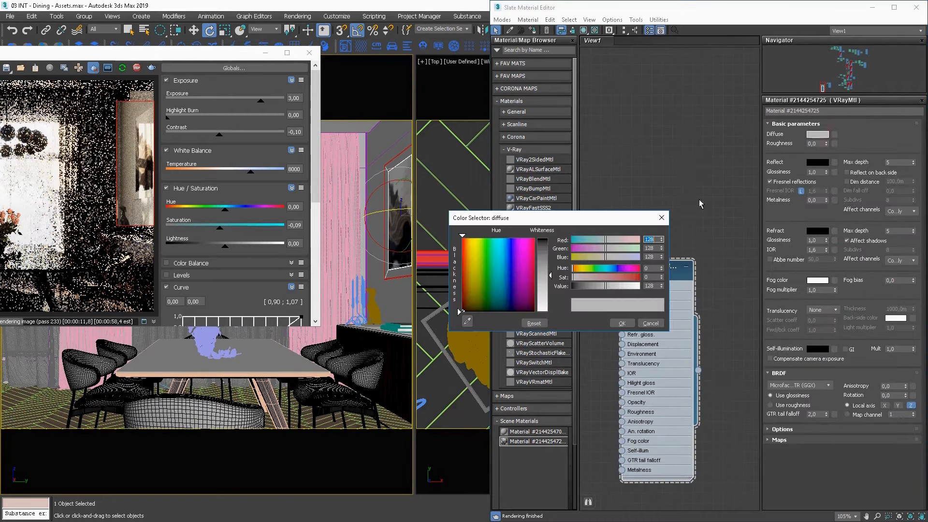
pyautogui.rightClick(662, 286)
pyautogui.click(623, 323)
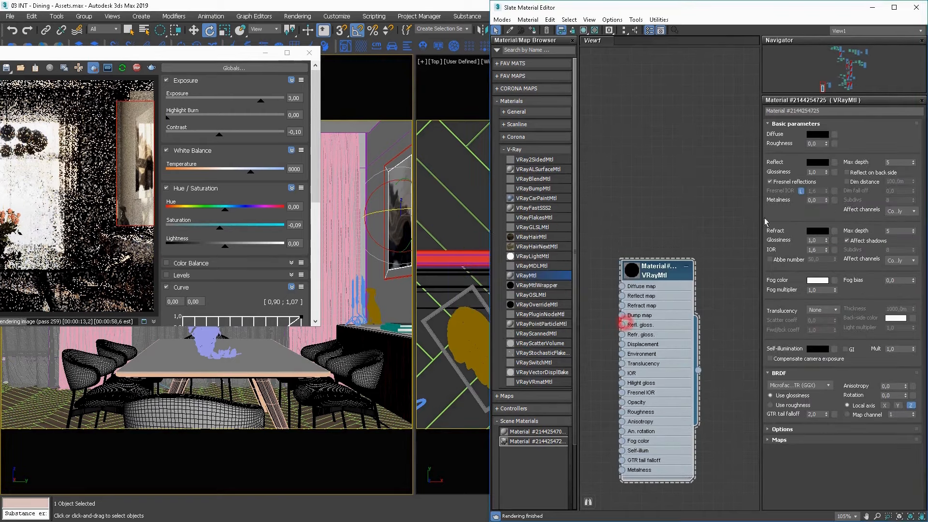
pyautogui.click(818, 162)
pyautogui.moveTo(551, 288)
pyautogui.mouseDown()
pyautogui.moveTo(550, 274)
pyautogui.moveTo(552, 282)
pyautogui.mouseUp()
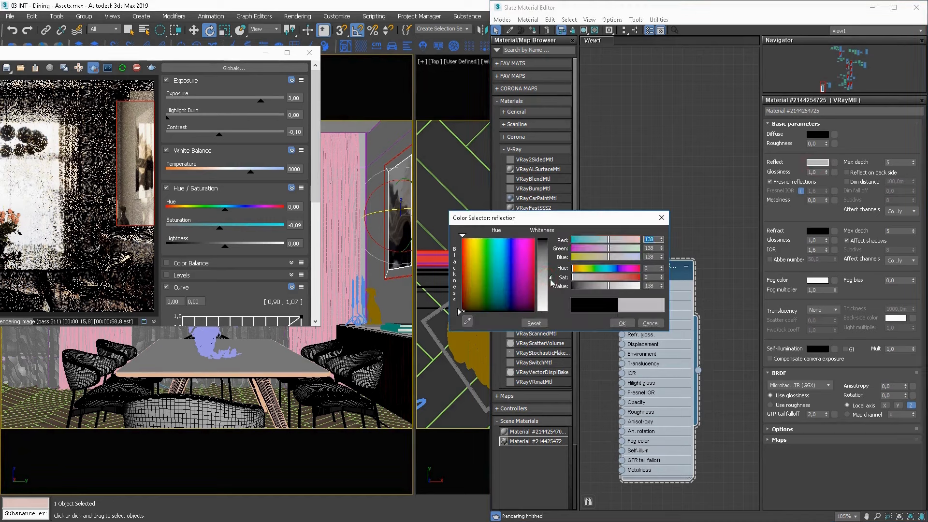
pyautogui.click(622, 322)
pyautogui.moveTo(684, 276); pyautogui.dragTo(694, 276)
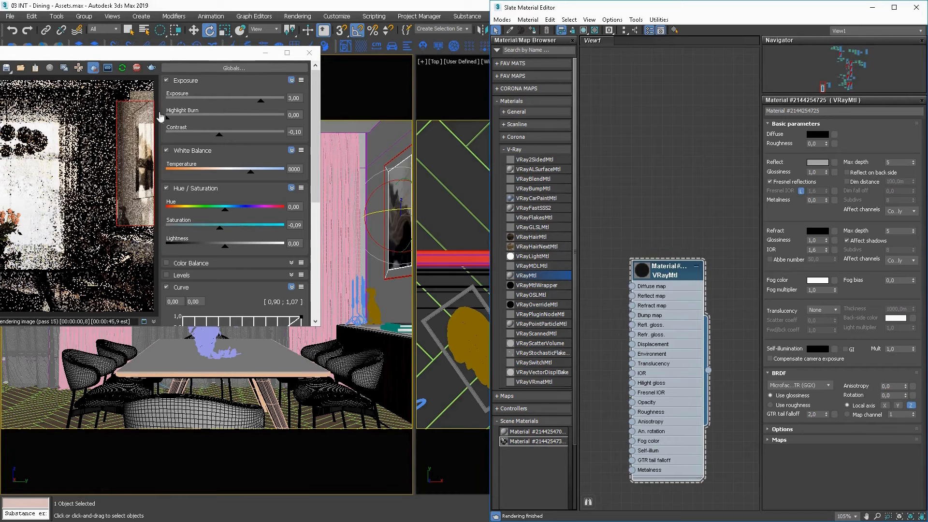
# Unlock the frame material's Fresnel IOR from its refraction IOR and set it to 5.
pyautogui.click(787, 183)
pyautogui.click(786, 182)
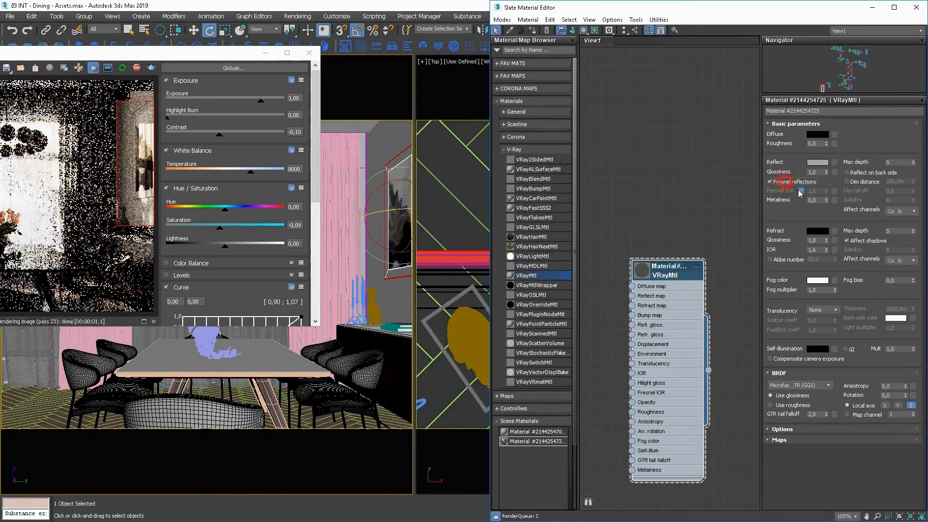
pyautogui.click(801, 191)
pyautogui.doubleClick(814, 191)
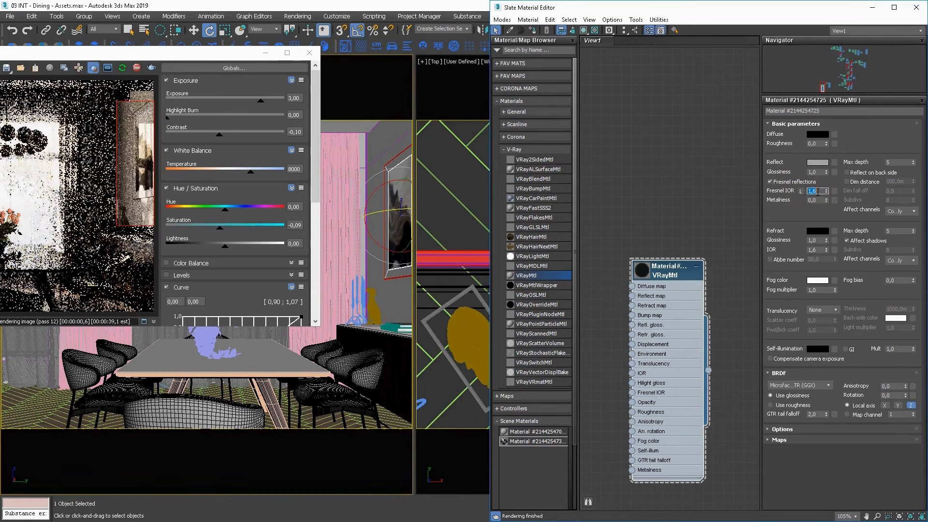
pyautogui.write('5')
pyautogui.press('Return')
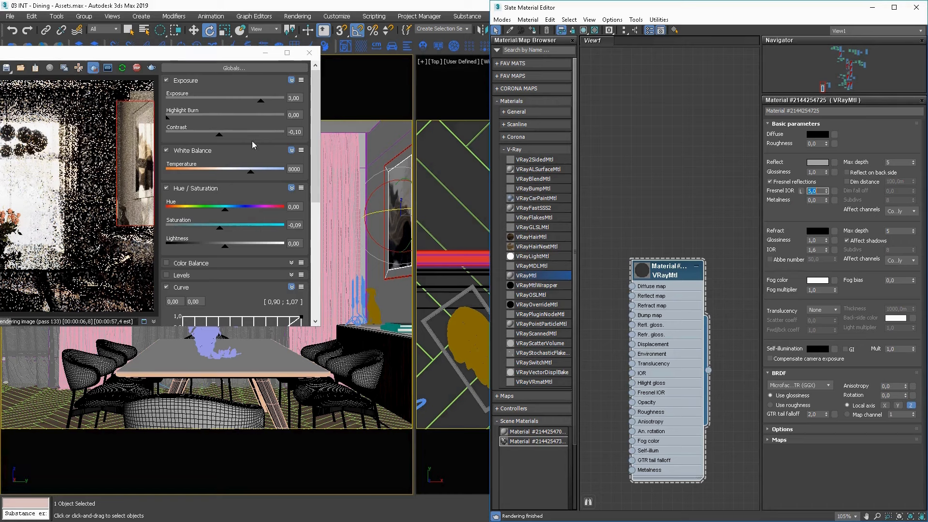
# Brighten the frame material's reflection to a grey value of 151 and set its glossiness to 0.9.
pyautogui.click(818, 162)
pyautogui.click(547, 280)
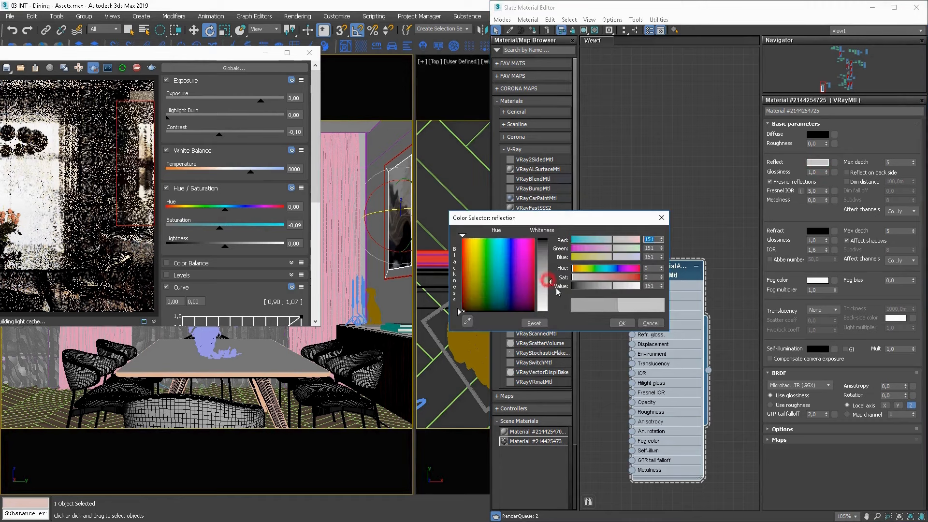
pyautogui.click(622, 323)
pyautogui.doubleClick(818, 171)
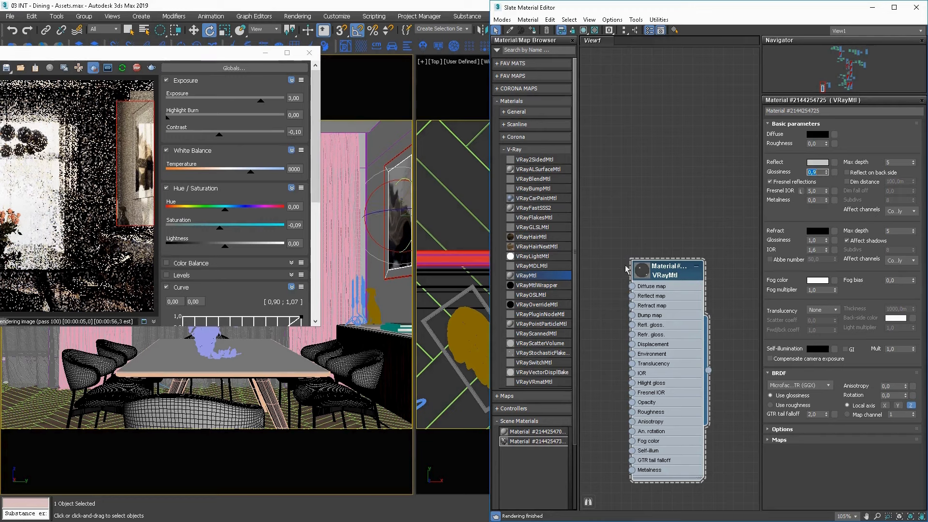
# Close the Slate Material Editor and turn off the render region to re-render the whole dining room.
pyautogui.moveTo(630, 264); pyautogui.dragTo(701, 247)
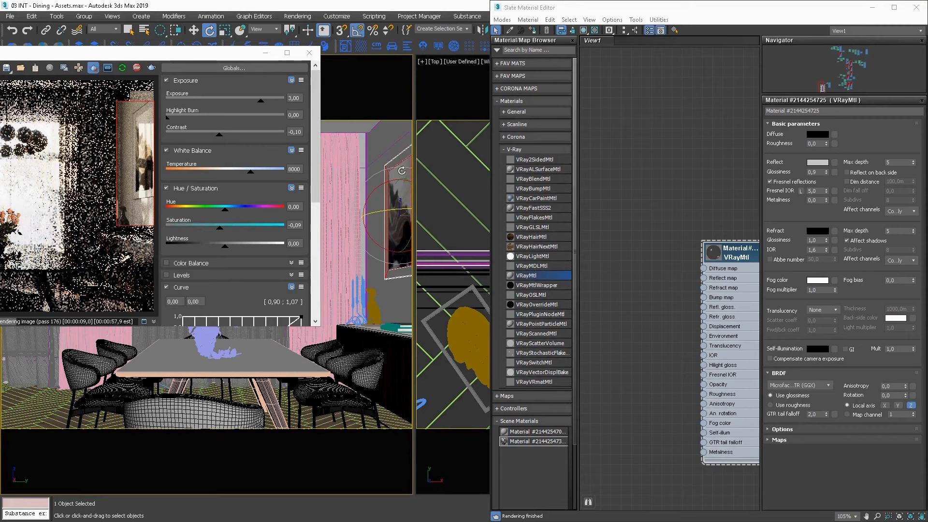
pyautogui.press('F2')
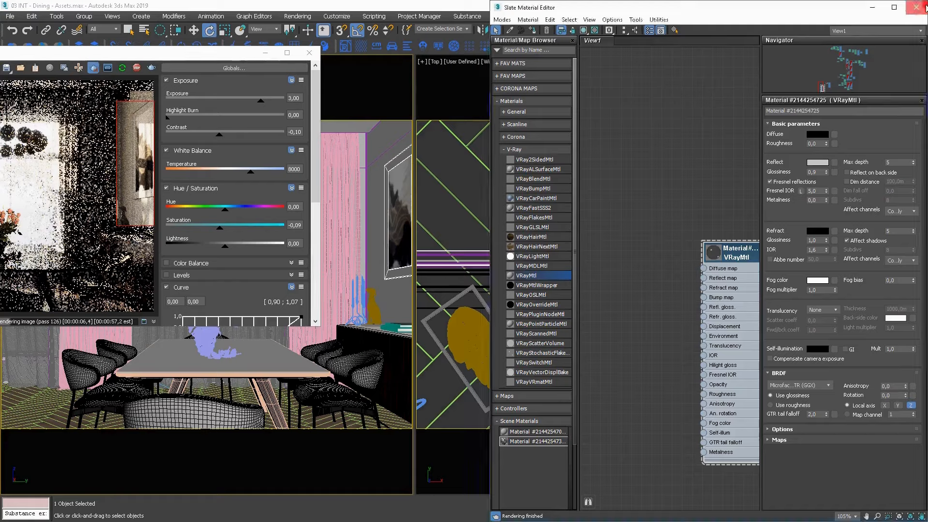
pyautogui.click(916, 8)
pyautogui.click(94, 67)
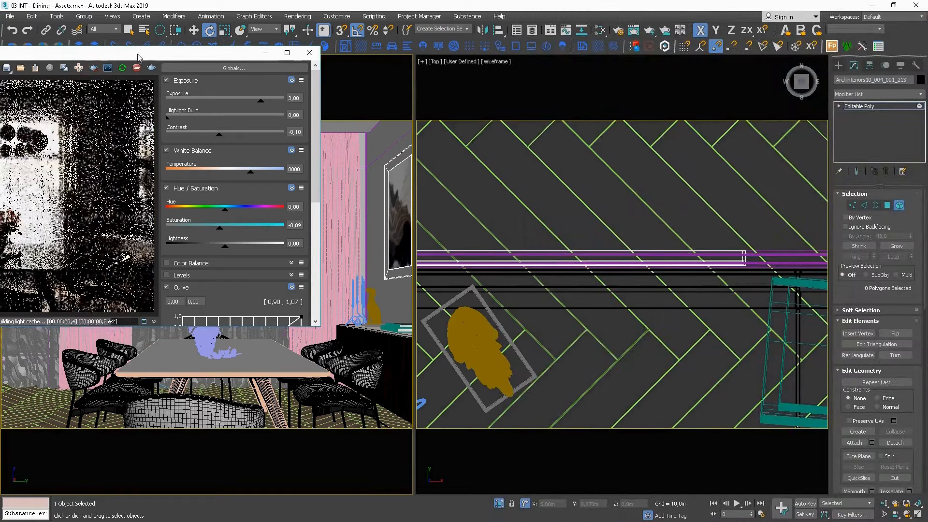
pyautogui.moveTo(139, 53); pyautogui.dragTo(519, 76)
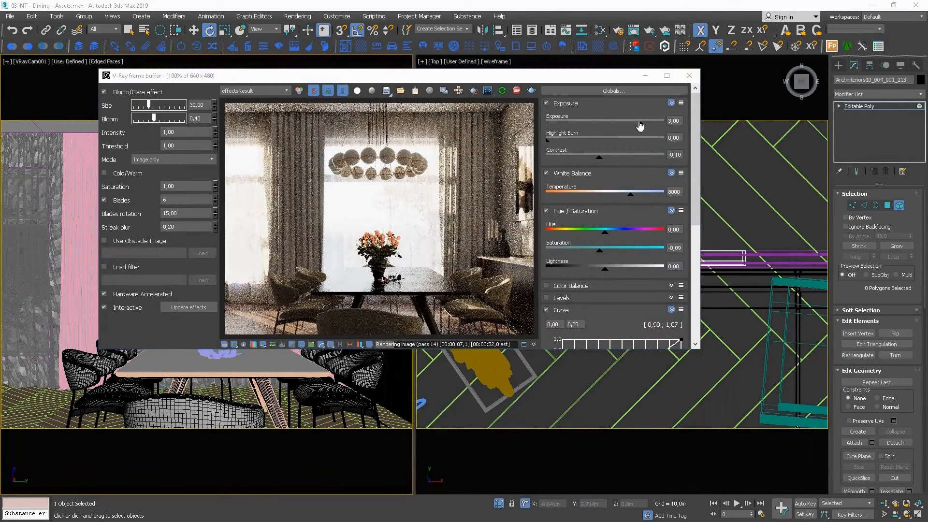
# Raise the frame buffer's exposure to about 3.82 and its white balance temperature to about 8657.
pyautogui.moveTo(643, 124); pyautogui.dragTo(648, 124)
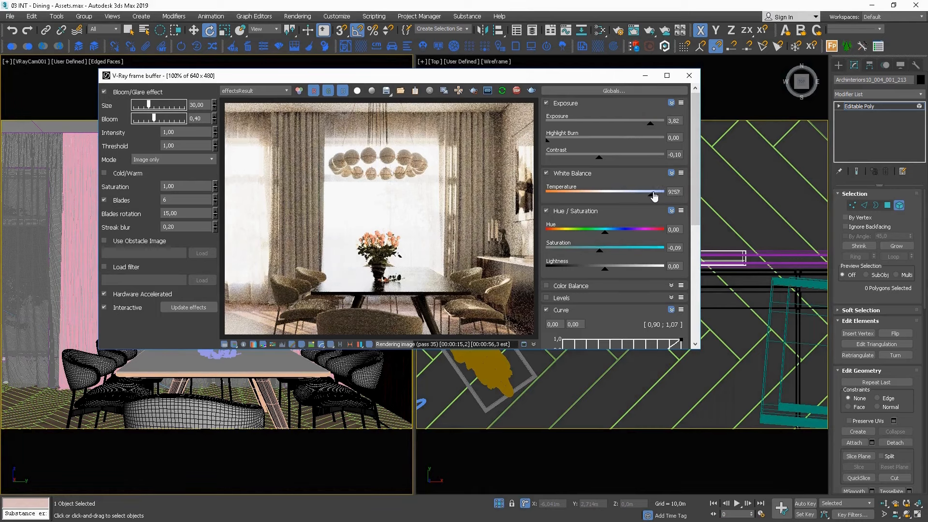
pyautogui.moveTo(654, 196); pyautogui.dragTo(648, 198)
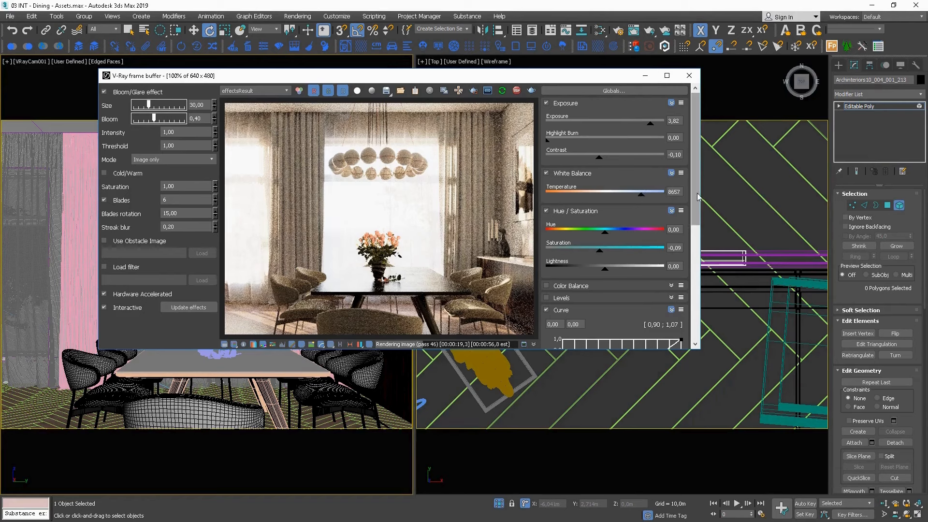
# Reshape the frame buffer's Curve correction from its end points and pull its midtones slightly below the diagonal.
pyautogui.scroll(-5, 628, 217)
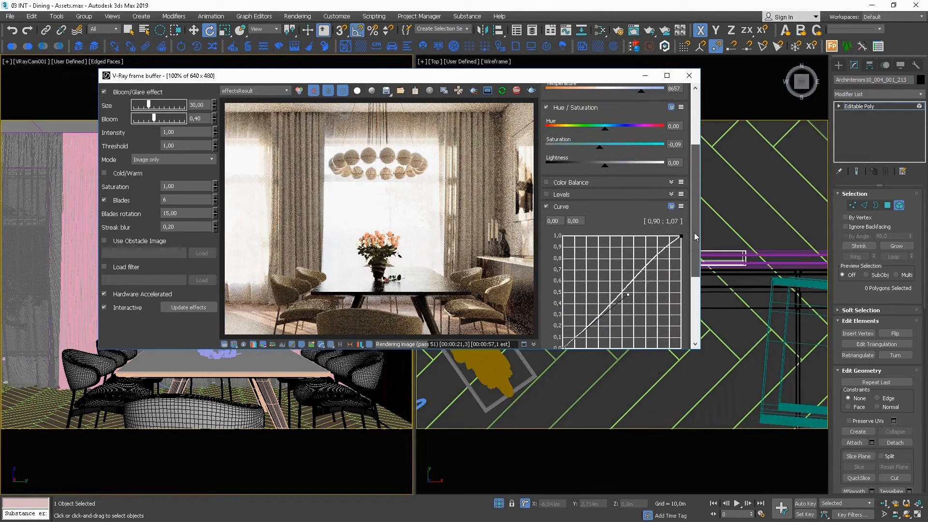
pyautogui.click(682, 235)
pyautogui.moveTo(638, 266); pyautogui.dragTo(645, 273)
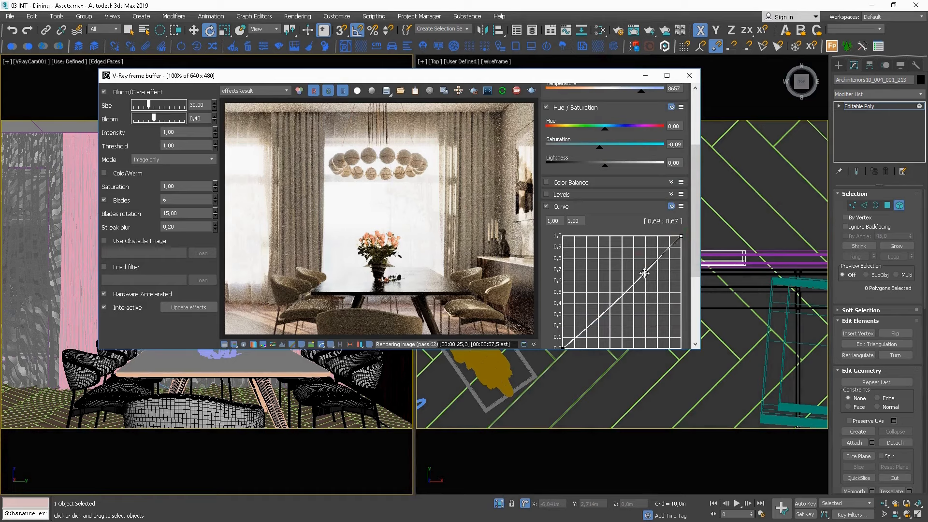
pyautogui.scroll(-3, 687, 265)
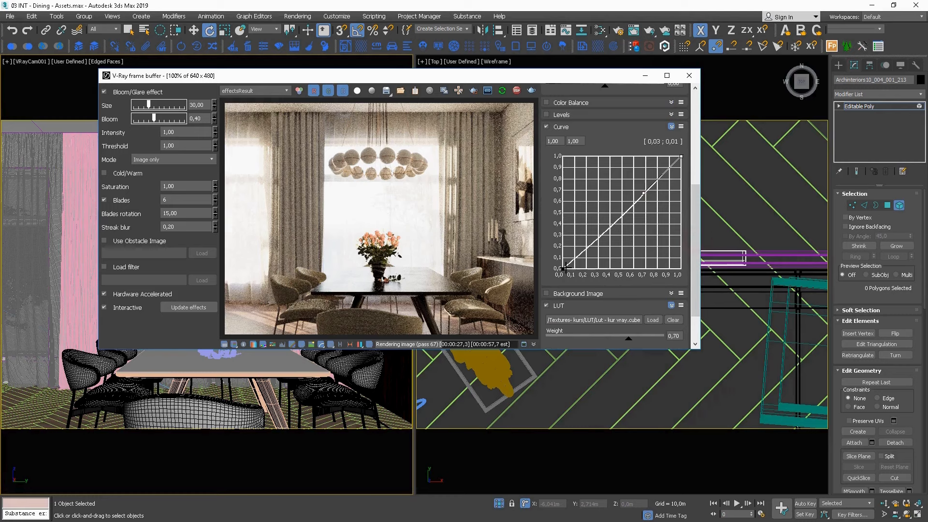
pyautogui.click(564, 269)
pyautogui.moveTo(629, 214); pyautogui.dragTo(633, 220)
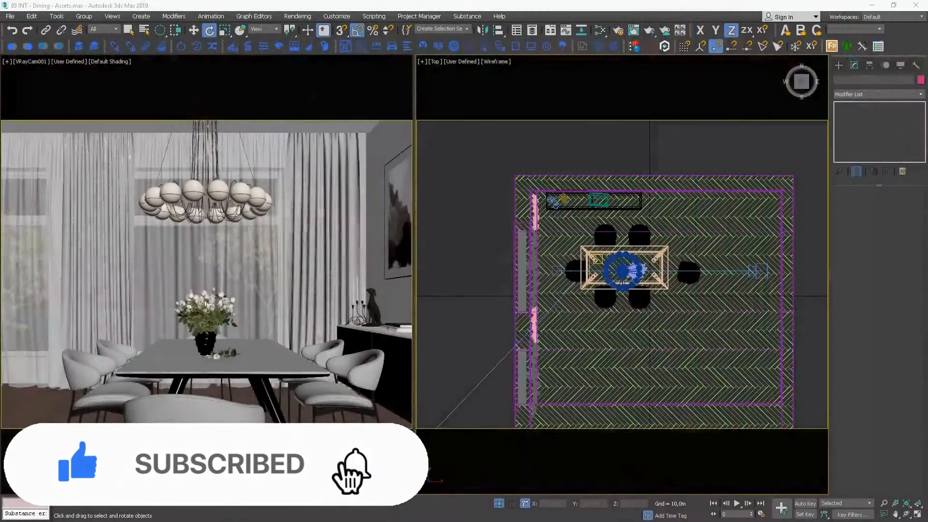
# Select the VRayCam001 camera in the Top view and enable its depth of field.
pyautogui.click(763, 266)
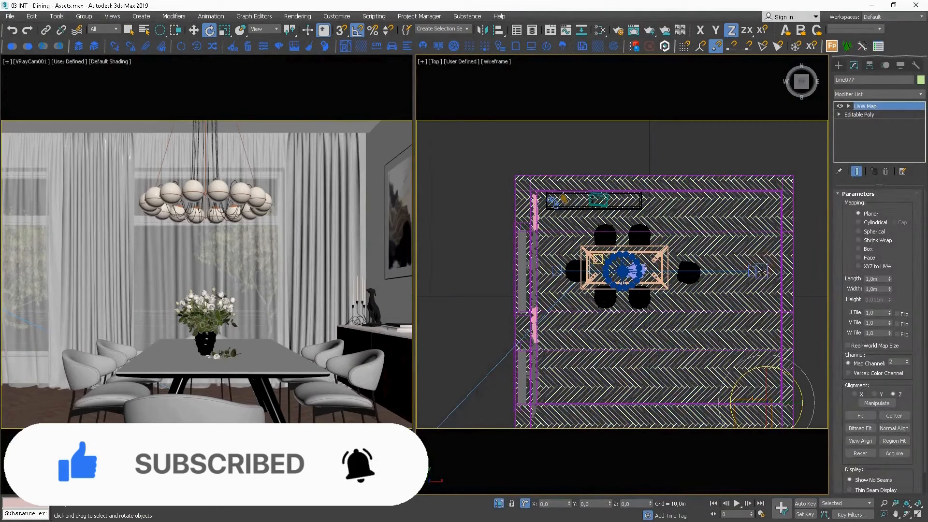
pyautogui.scroll(10, 761, 265)
pyautogui.click(732, 284)
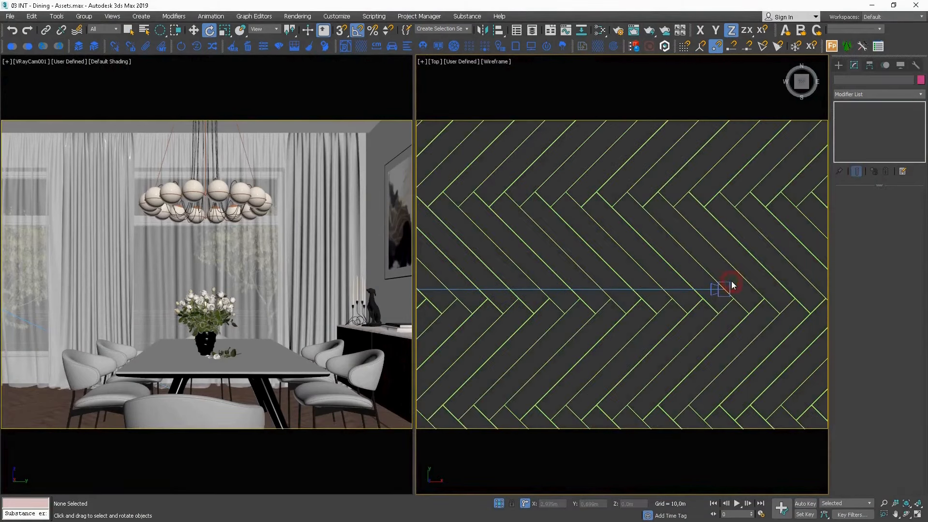
pyautogui.click(716, 290)
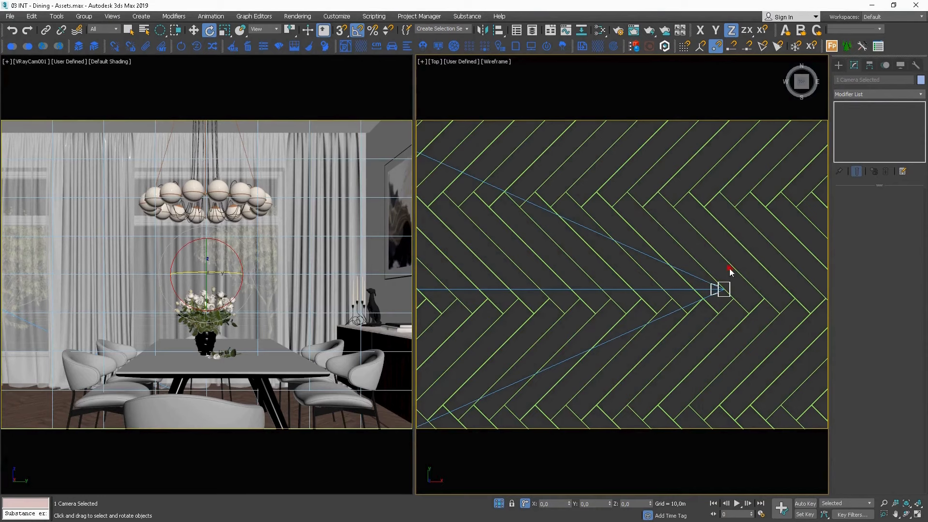
pyautogui.click(728, 291)
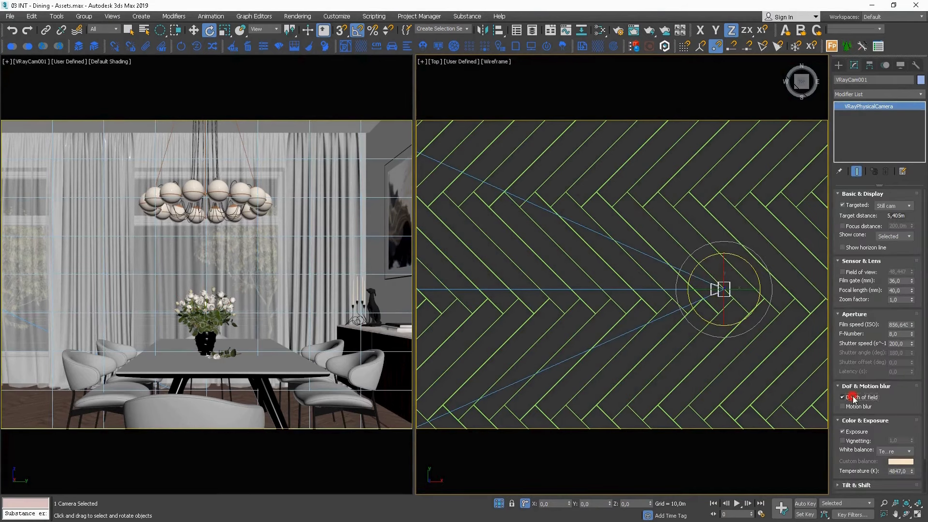
# Reopen the V-Ray frame buffer, turn off the render region and start an interactive render of the whole room.
pyautogui.rightClick(559, 272)
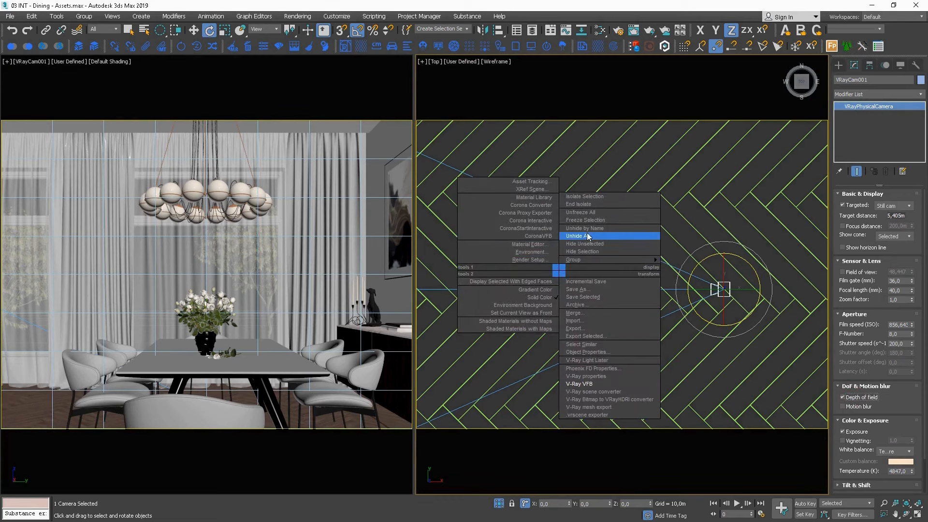
pyautogui.click(582, 384)
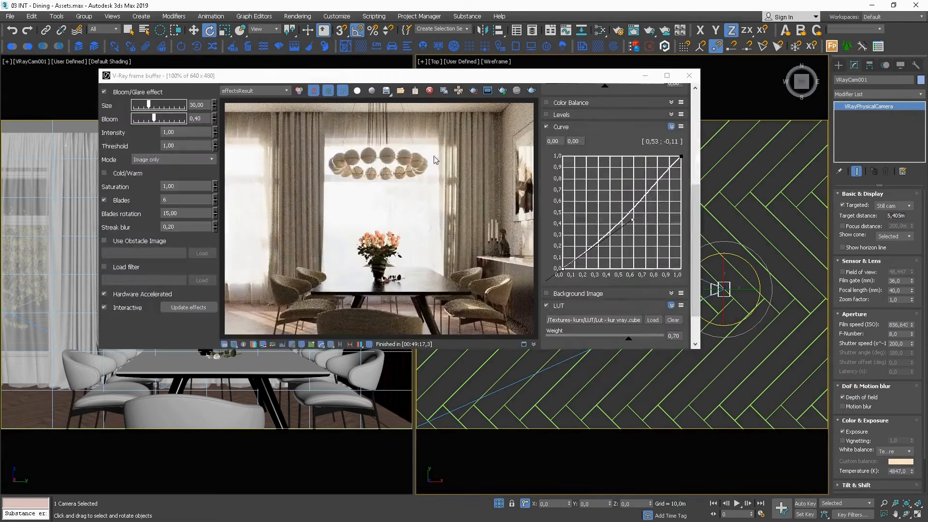
pyautogui.click(475, 91)
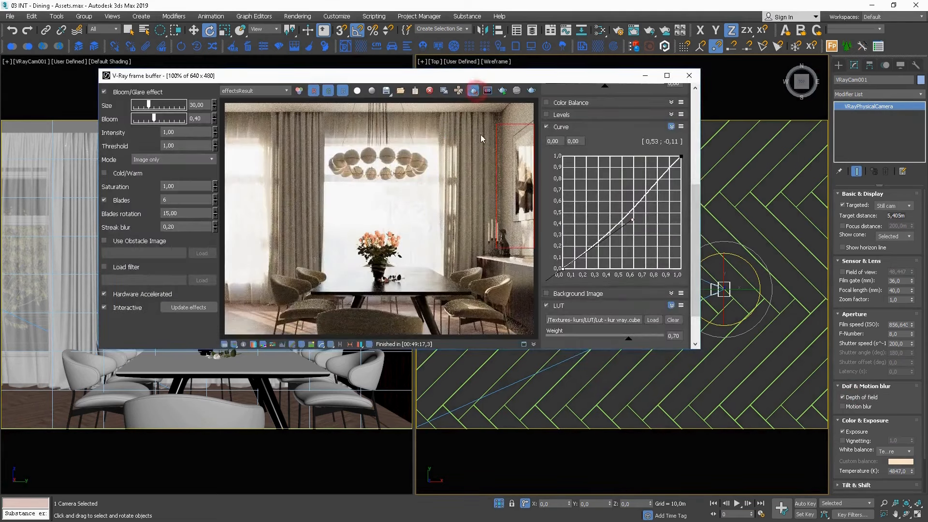
pyautogui.click(475, 92)
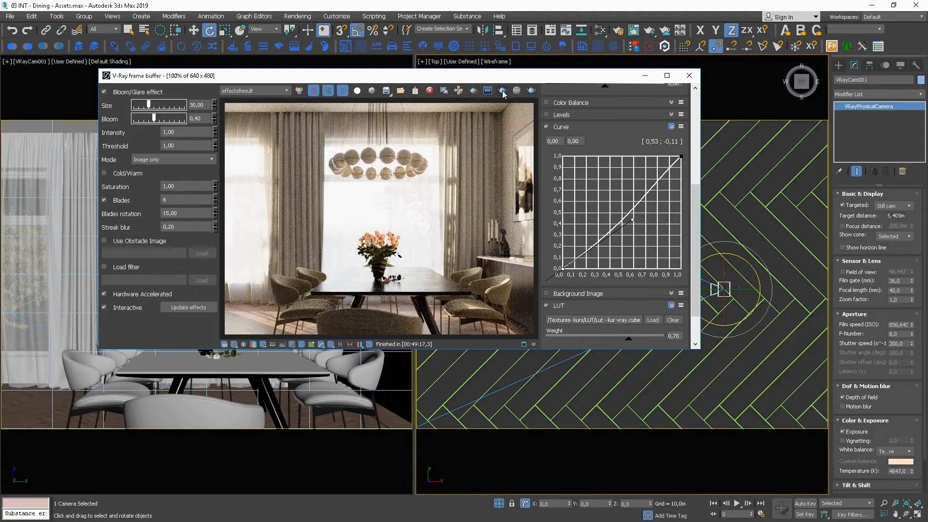
pyautogui.click(502, 91)
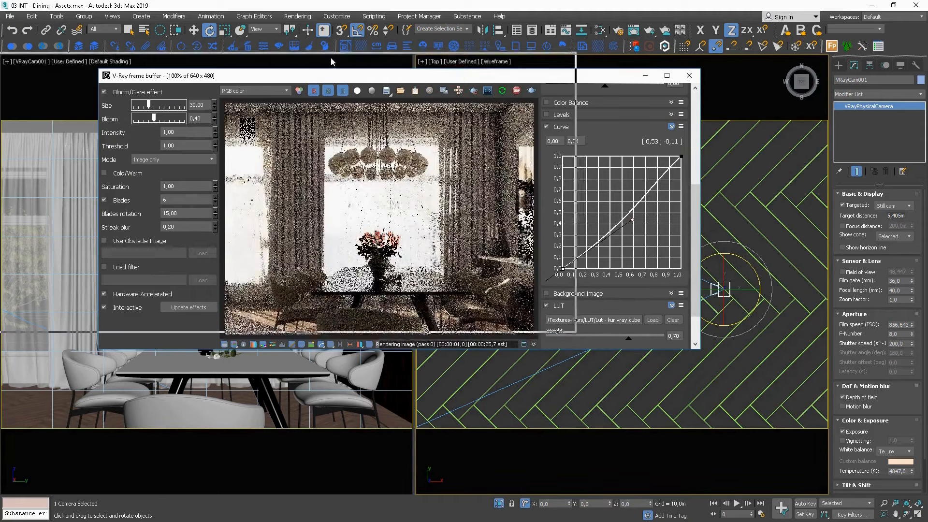
pyautogui.moveTo(444, 75); pyautogui.dragTo(320, 58)
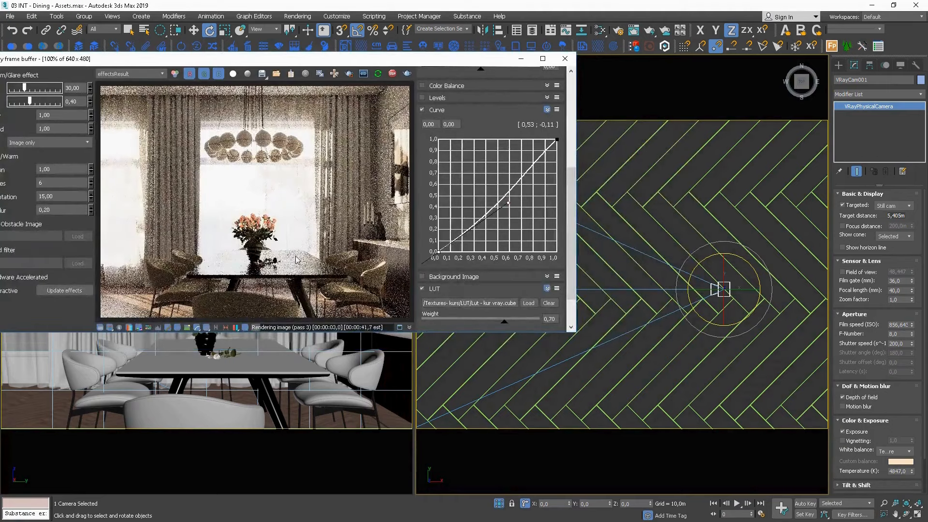
# Set the camera's F-Number to 4.
pyautogui.click(900, 334)
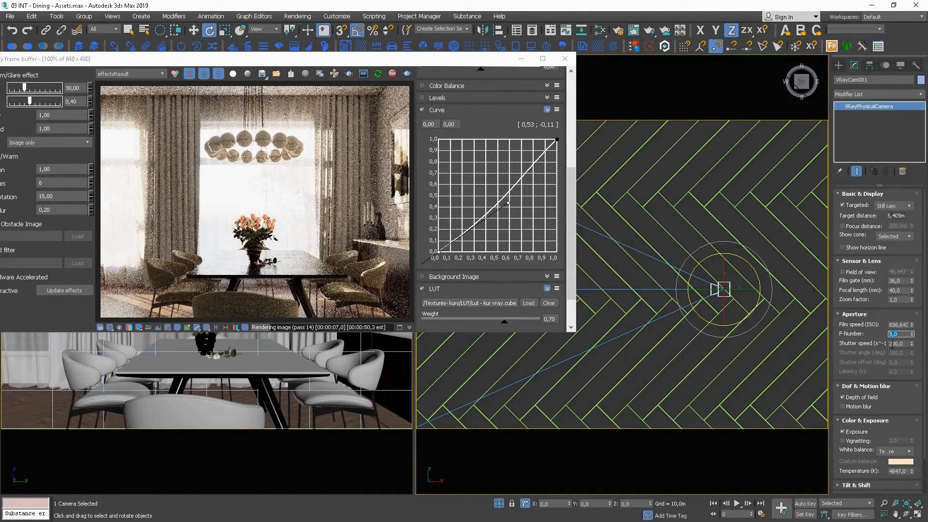
pyautogui.write('4')
pyautogui.press('Return')
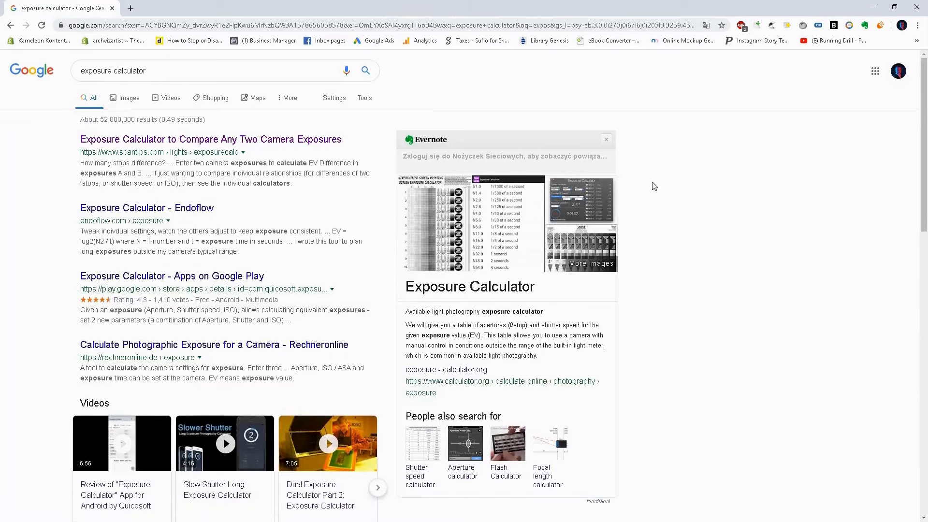
# Switch to the browser, open the scantips.com exposure calculator and set exposure A to 1/200, f/8 and ISO 100.
pyautogui.moveTo(174, 71); pyautogui.dragTo(16, 159)
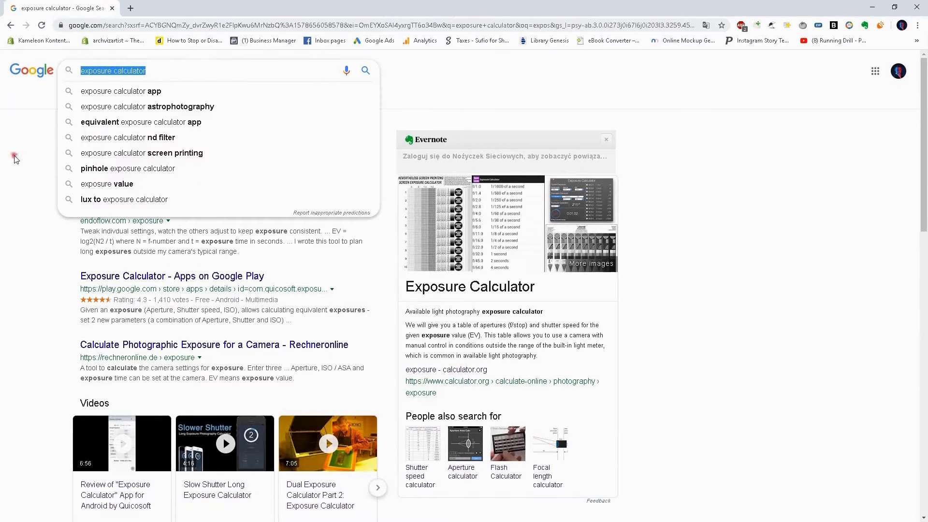
pyautogui.click(121, 142)
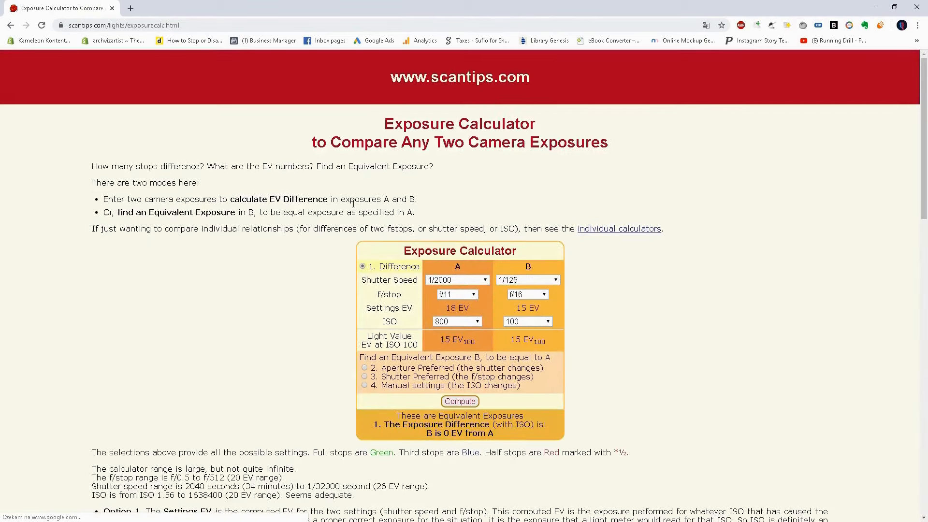
pyautogui.click(468, 281)
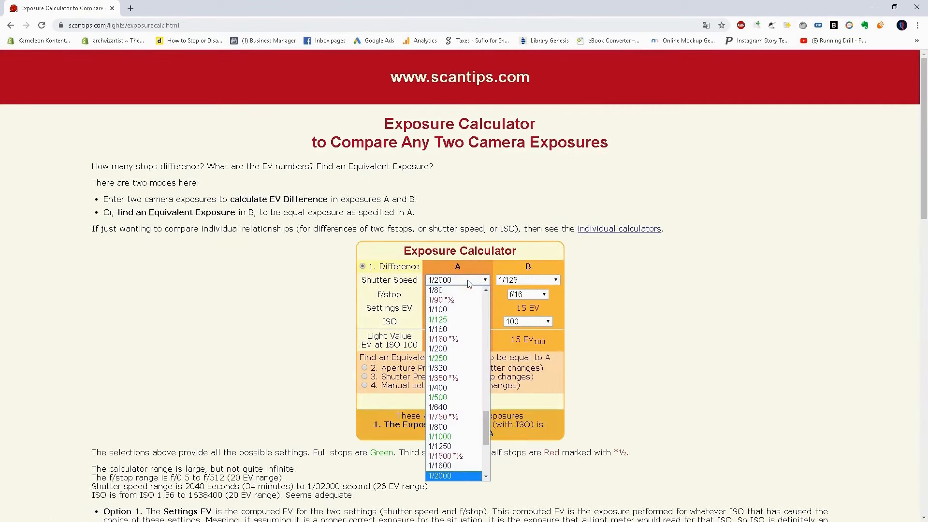
pyautogui.click(449, 349)
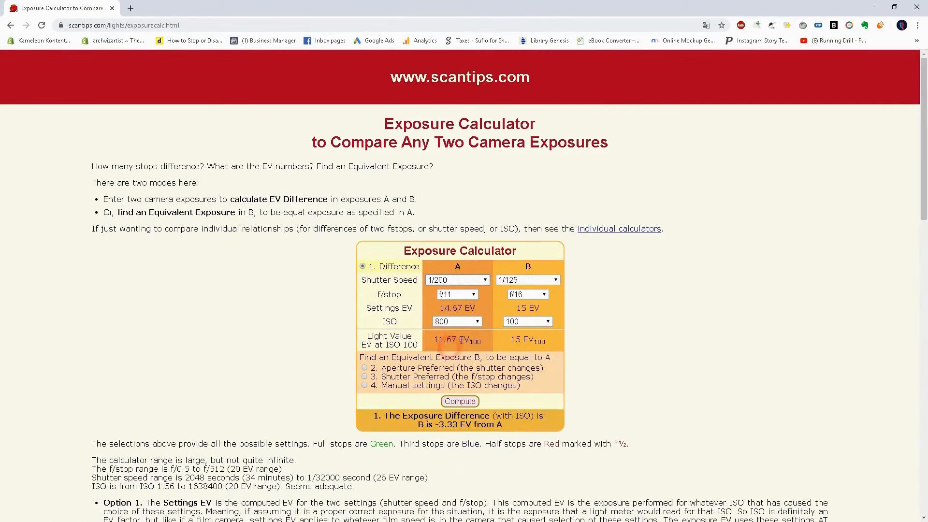
pyautogui.click(462, 296)
pyautogui.scroll(3, 479, 368)
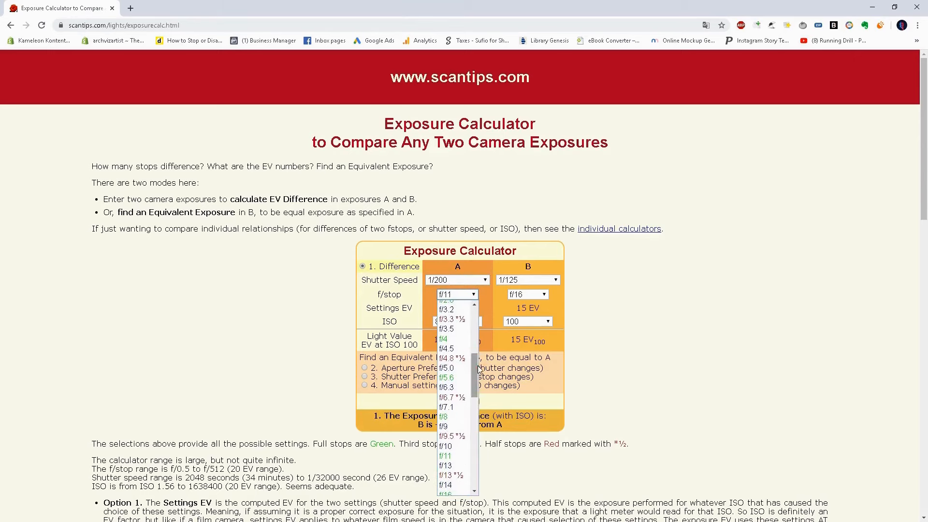
pyautogui.click(444, 417)
pyautogui.click(527, 325)
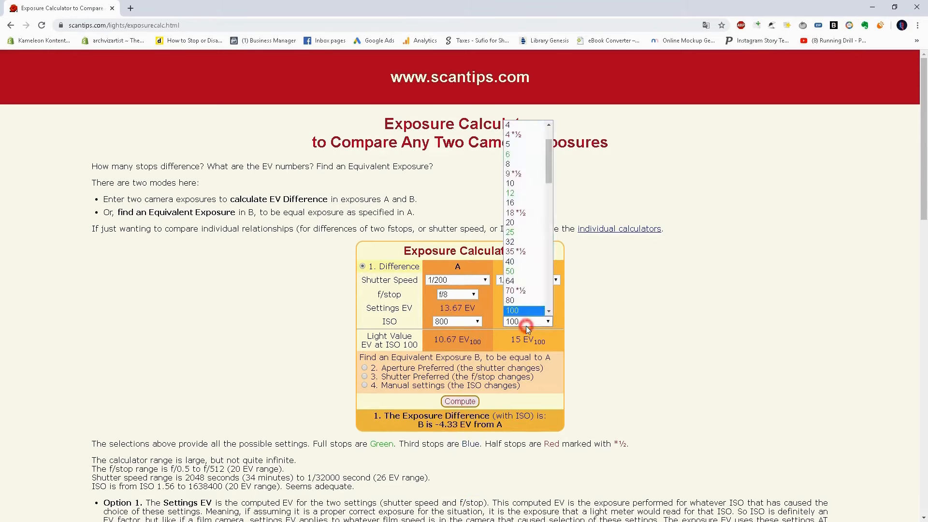
pyautogui.click(471, 323)
pyautogui.click(457, 174)
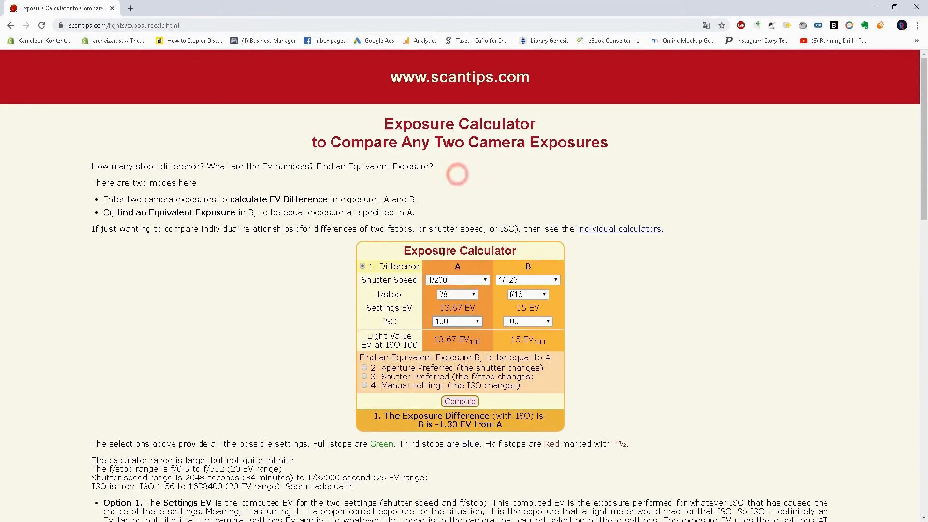
# Set exposure B to f/4 and compute its equivalent shutter speed with the Aperture Preferred mode.
pyautogui.click(527, 294)
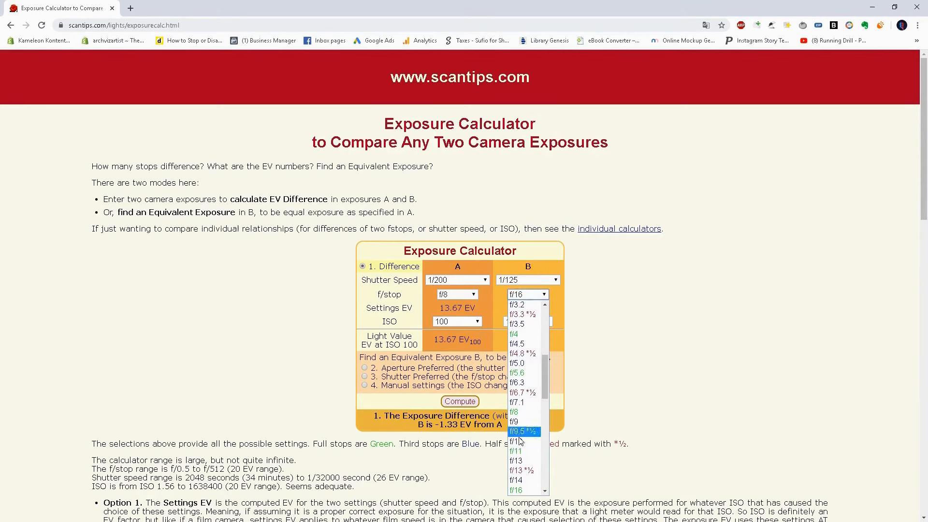
pyautogui.click(529, 334)
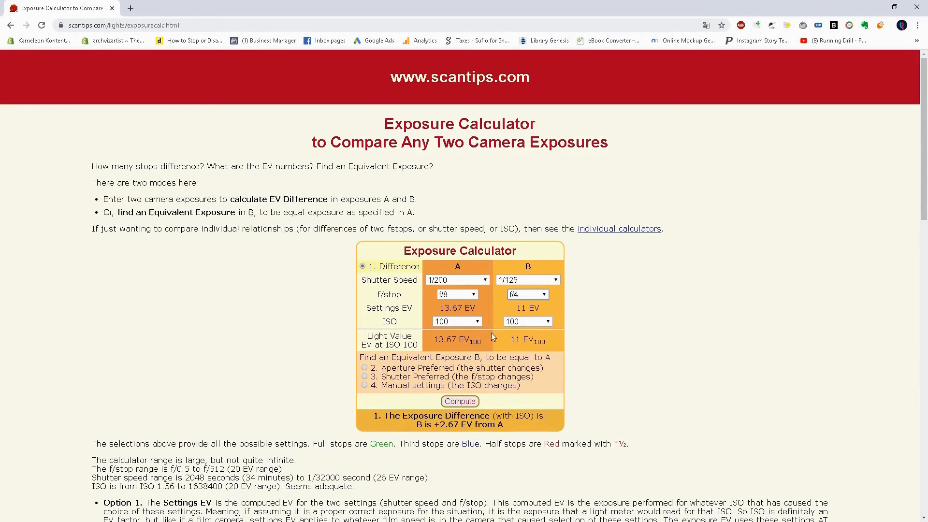
pyautogui.moveTo(387, 368); pyautogui.dragTo(461, 368)
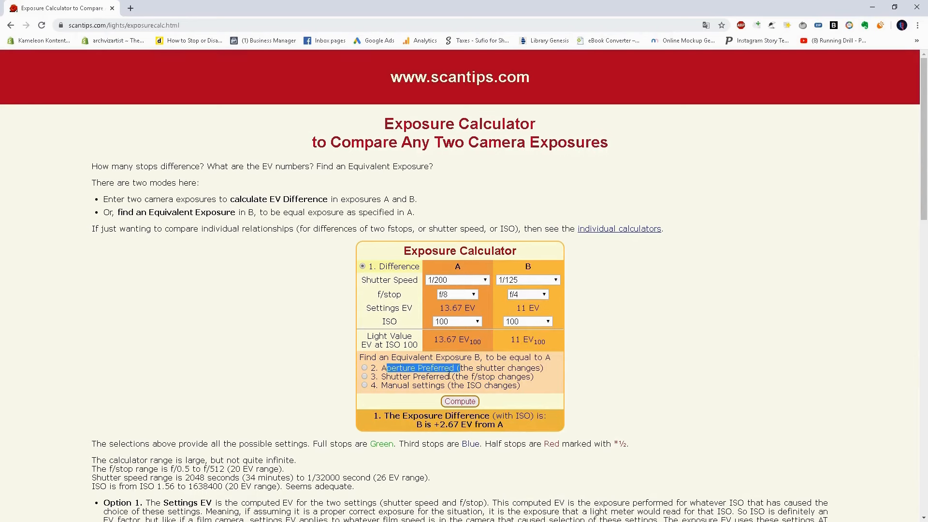
pyautogui.click(364, 369)
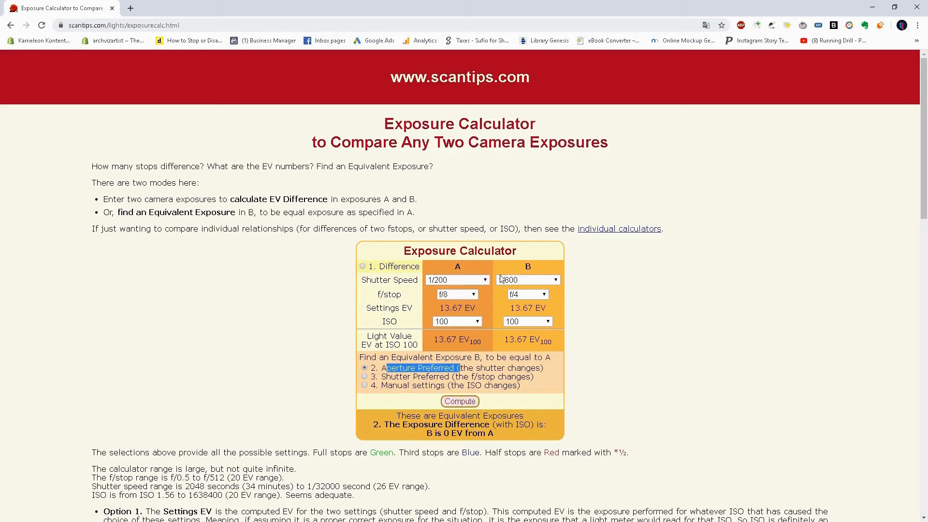
# Switch back to 3ds Max and set the camera's shutter speed to 800.
pyautogui.click(873, 8)
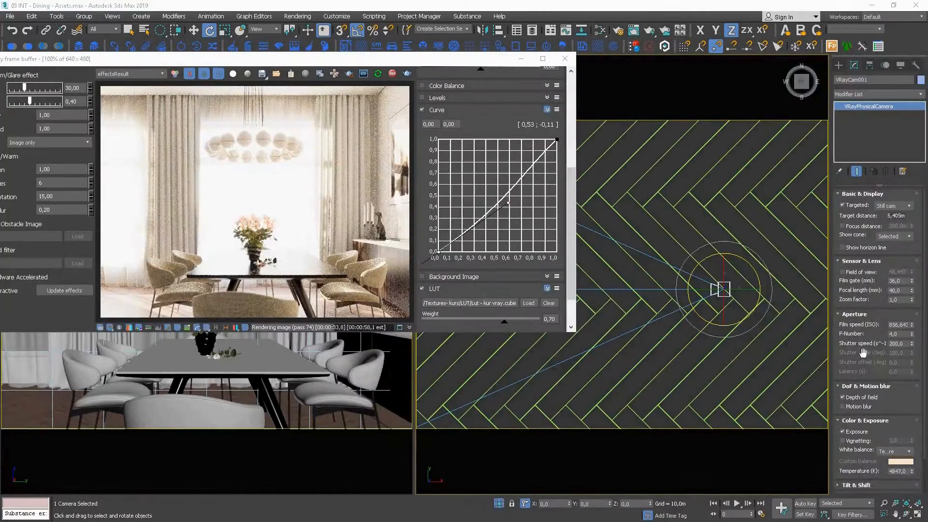
pyautogui.doubleClick(902, 344)
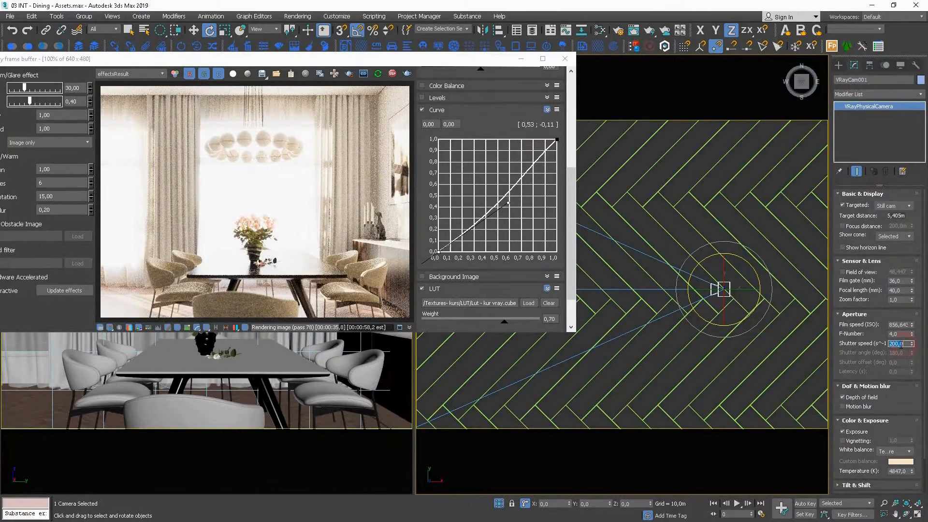
pyautogui.write('800')
pyautogui.press('Return')
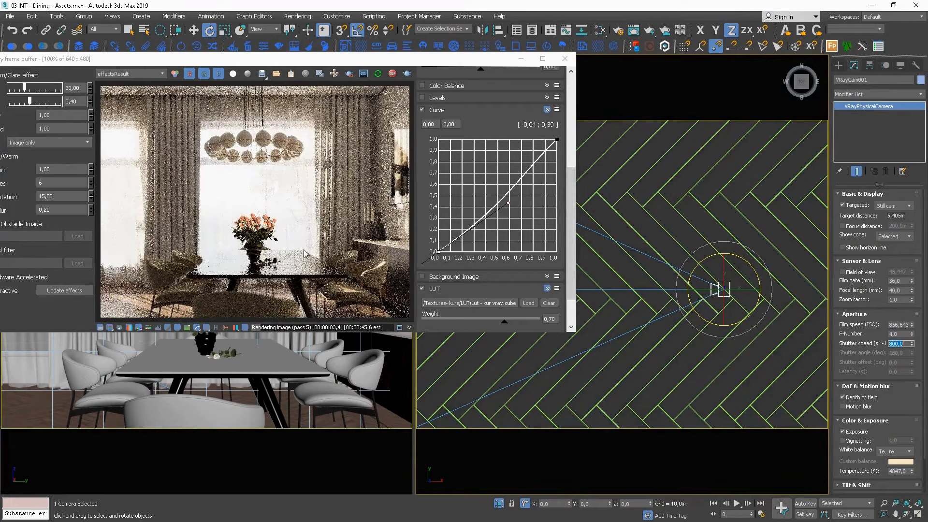
# Move the frame buffer aside, enable the camera's focus distance and set it to 2 m.
pyautogui.moveTo(404, 67); pyautogui.dragTo(344, 32)
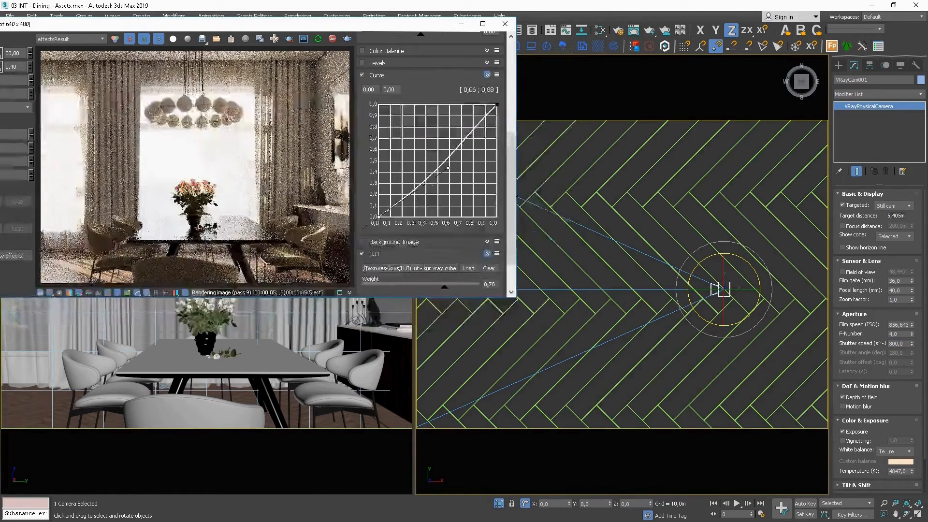
pyautogui.click(851, 226)
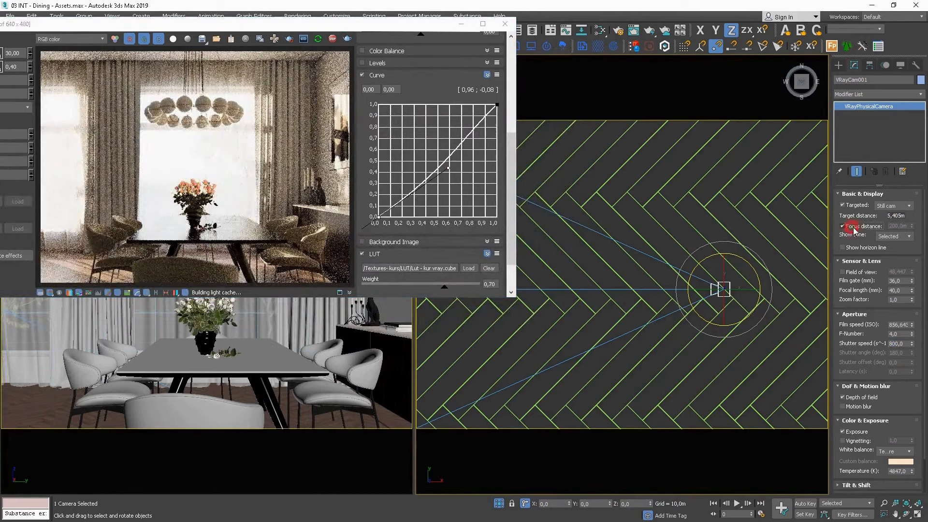
pyautogui.doubleClick(898, 226)
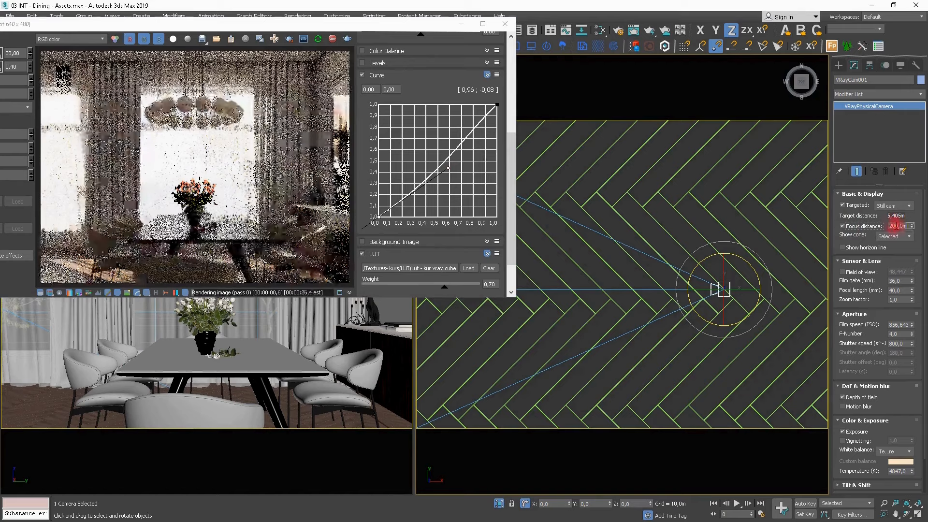
pyautogui.write('2')
pyautogui.press('Return')
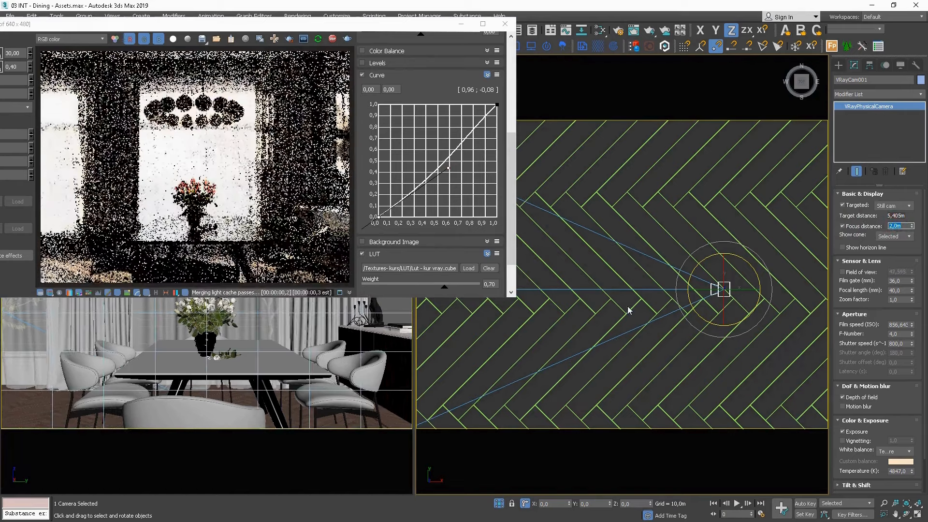
pyautogui.moveTo(619, 319); pyautogui.dragTo(762, 327, button='middle')
pyautogui.scroll(-3, 674, 319)
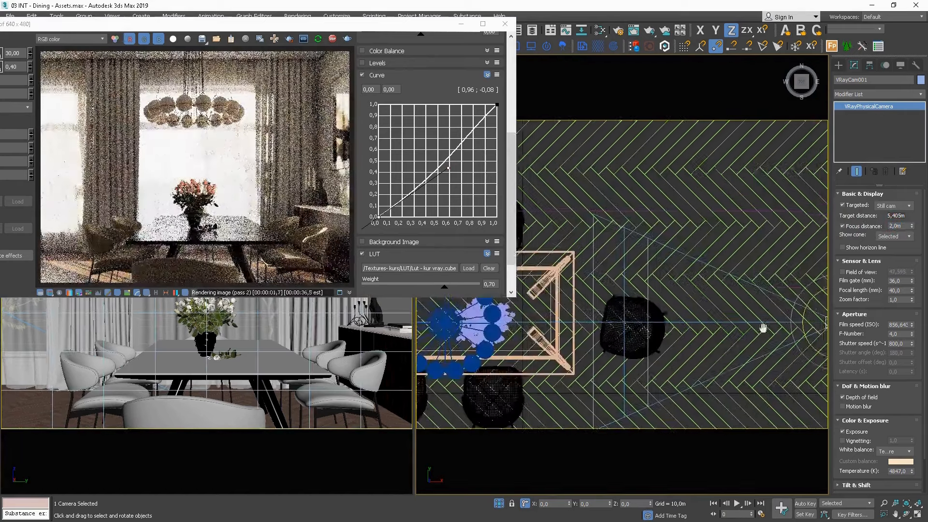
# Increase the camera's focus distance to 3.32 m.
pyautogui.moveTo(696, 320); pyautogui.dragTo(744, 318, button='middle')
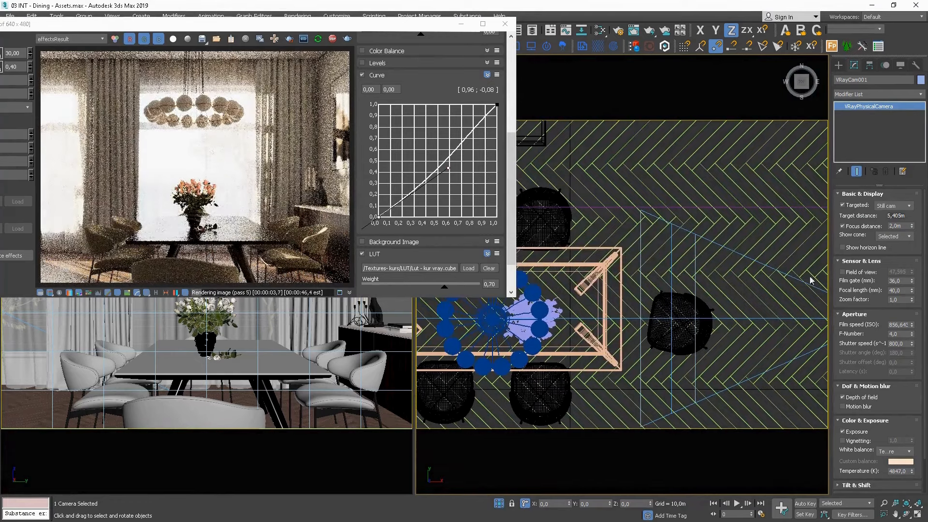
pyautogui.moveTo(913, 230); pyautogui.dragTo(914, 193)
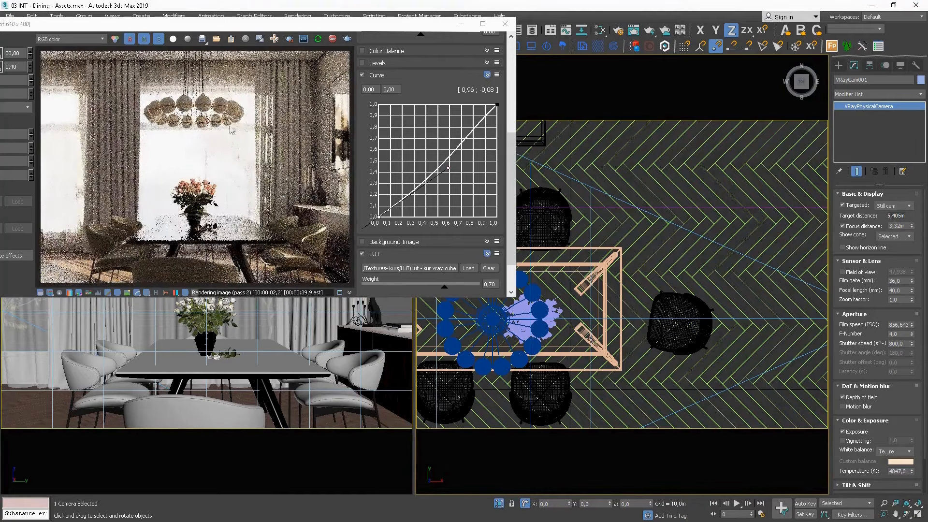
# Enable real zoom in the frame buffer, zoom in on the flower vase and render a tall region around it.
pyautogui.rightClick(219, 220)
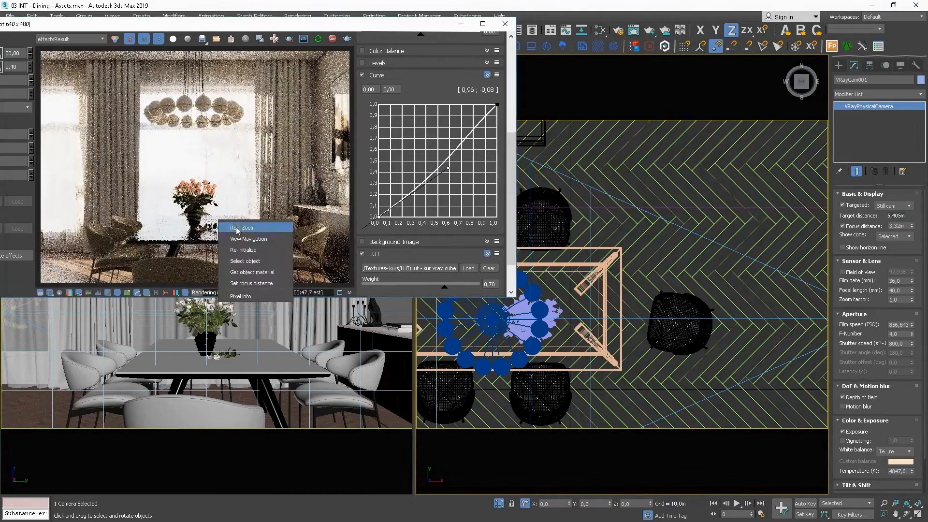
pyautogui.click(237, 227)
pyautogui.scroll(2, 201, 267)
pyautogui.moveTo(202, 267); pyautogui.dragTo(181, 208, button='middle')
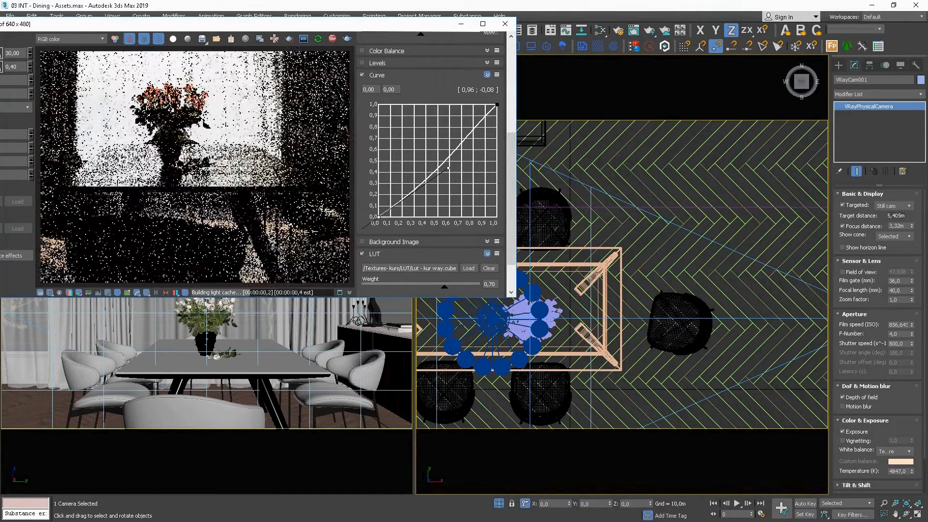
pyautogui.click(289, 39)
pyautogui.moveTo(213, 89); pyautogui.dragTo(167, 172)
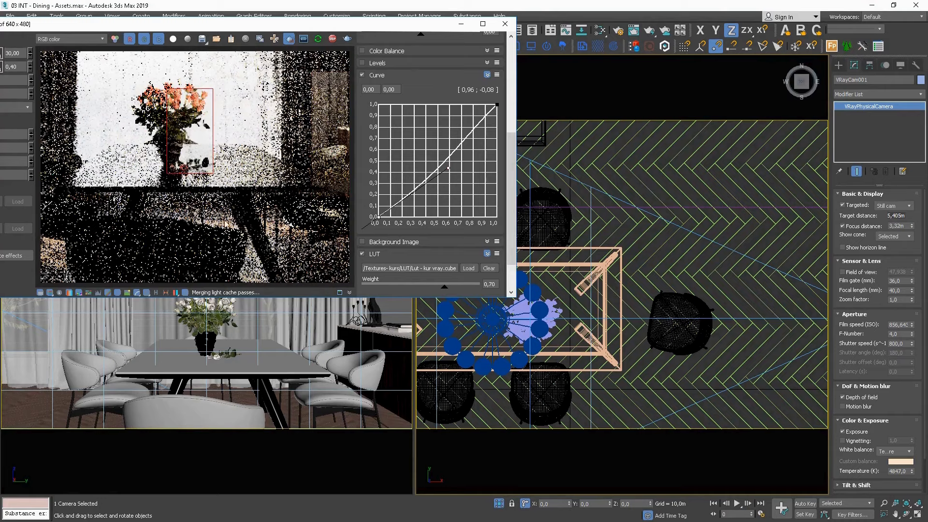
pyautogui.moveTo(212, 71); pyautogui.dragTo(140, 274)
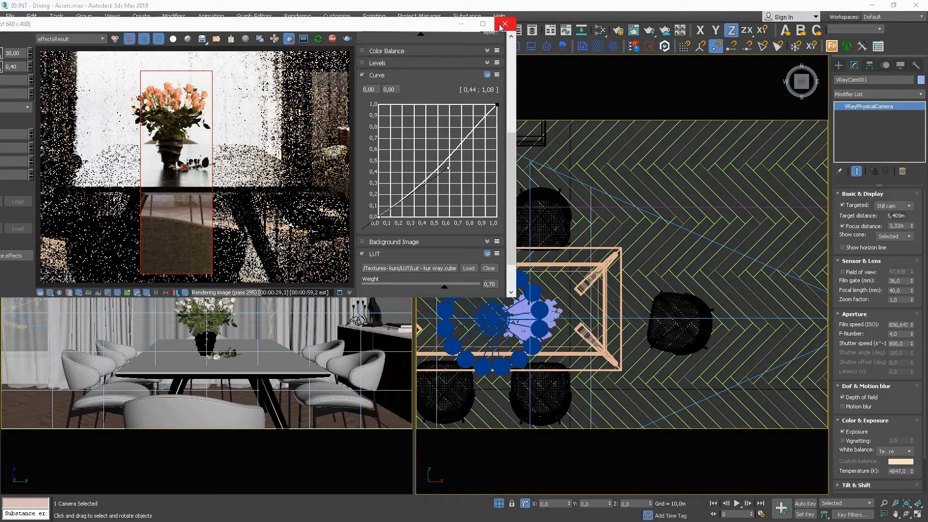
# Turn off region rendering and real zoom, let the full render finish and close the frame buffer.
pyautogui.click(290, 38)
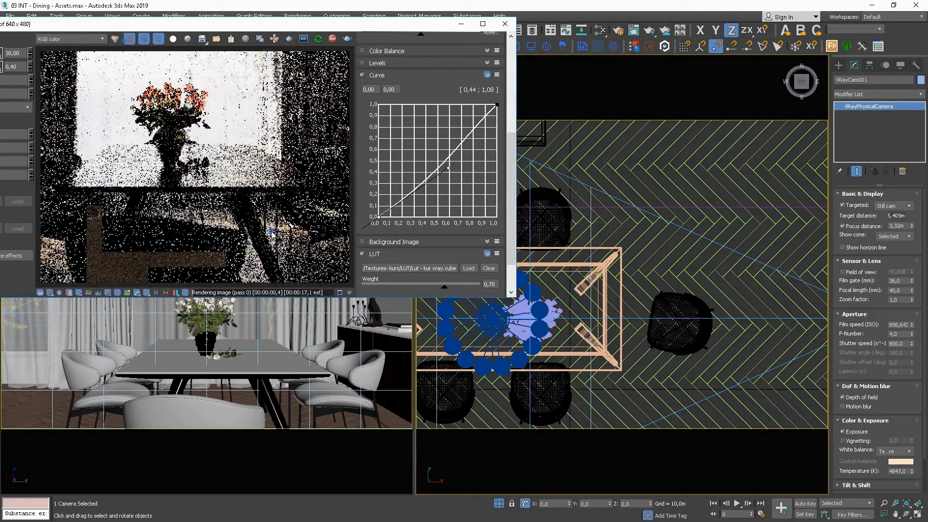
pyautogui.rightClick(273, 236)
pyautogui.click(298, 241)
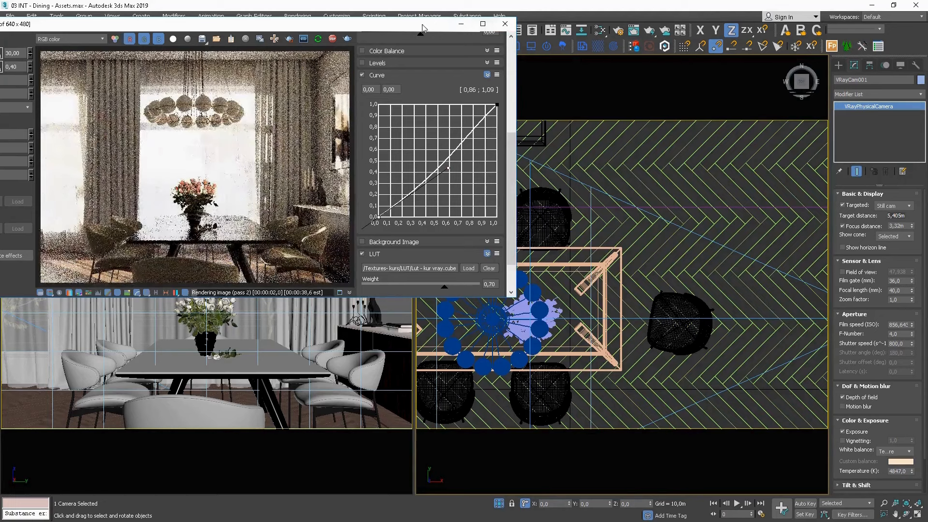
pyautogui.moveTo(422, 24); pyautogui.dragTo(473, 52)
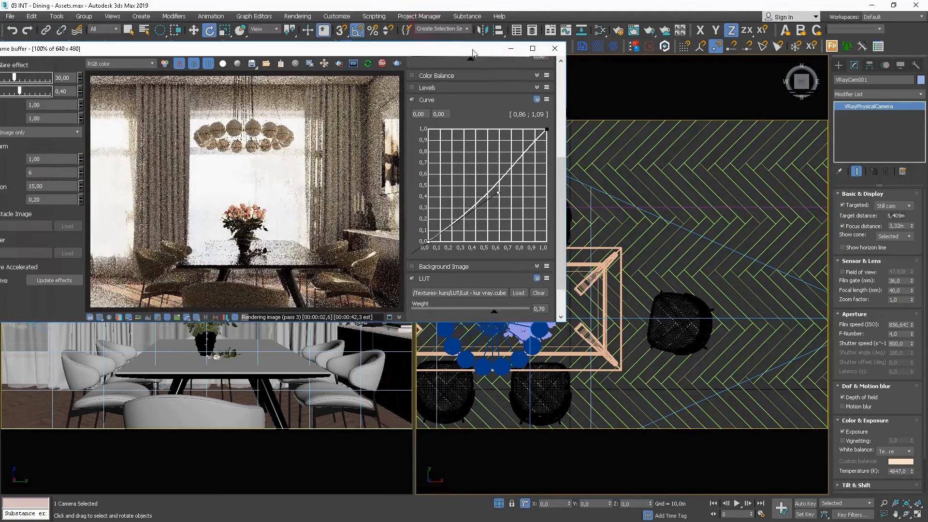
pyautogui.click(554, 49)
# Deselect the camera and load the FINAL SETTINGS render preset.
pyautogui.click(651, 183)
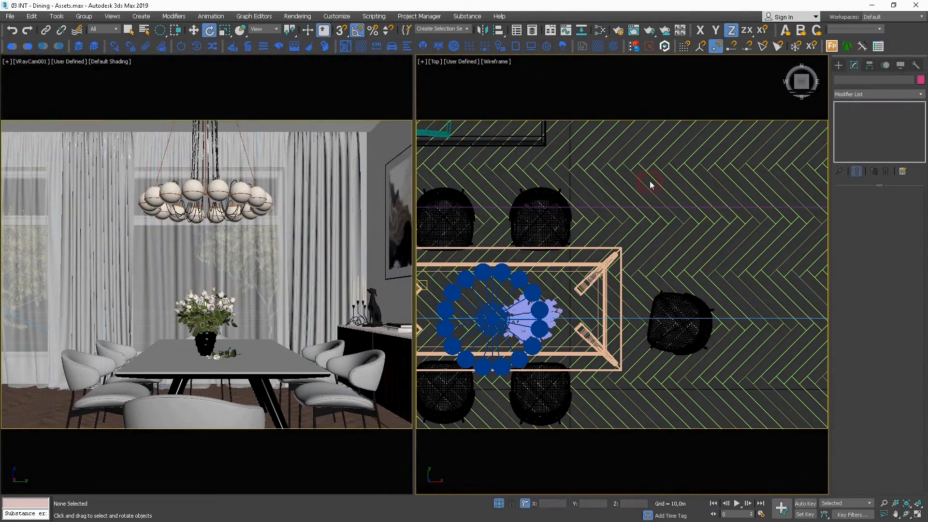
pyautogui.click(853, 29)
pyautogui.click(851, 38)
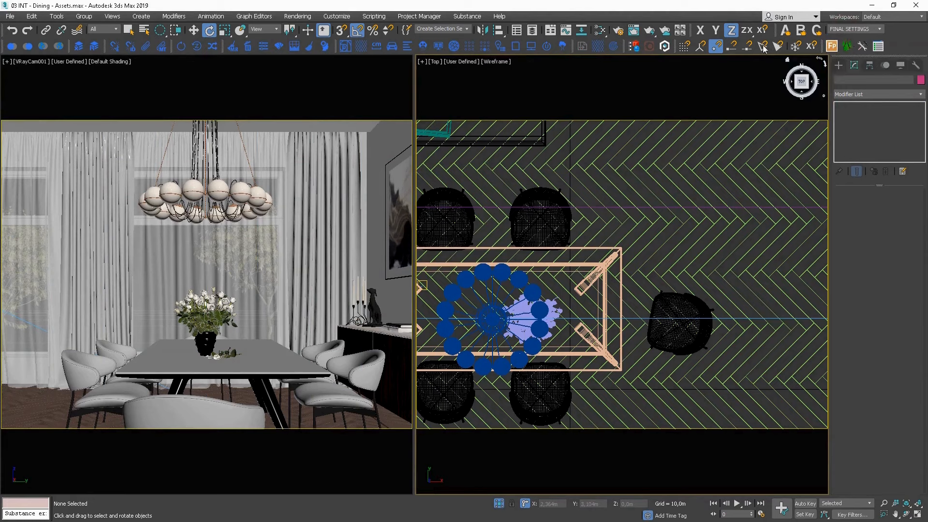